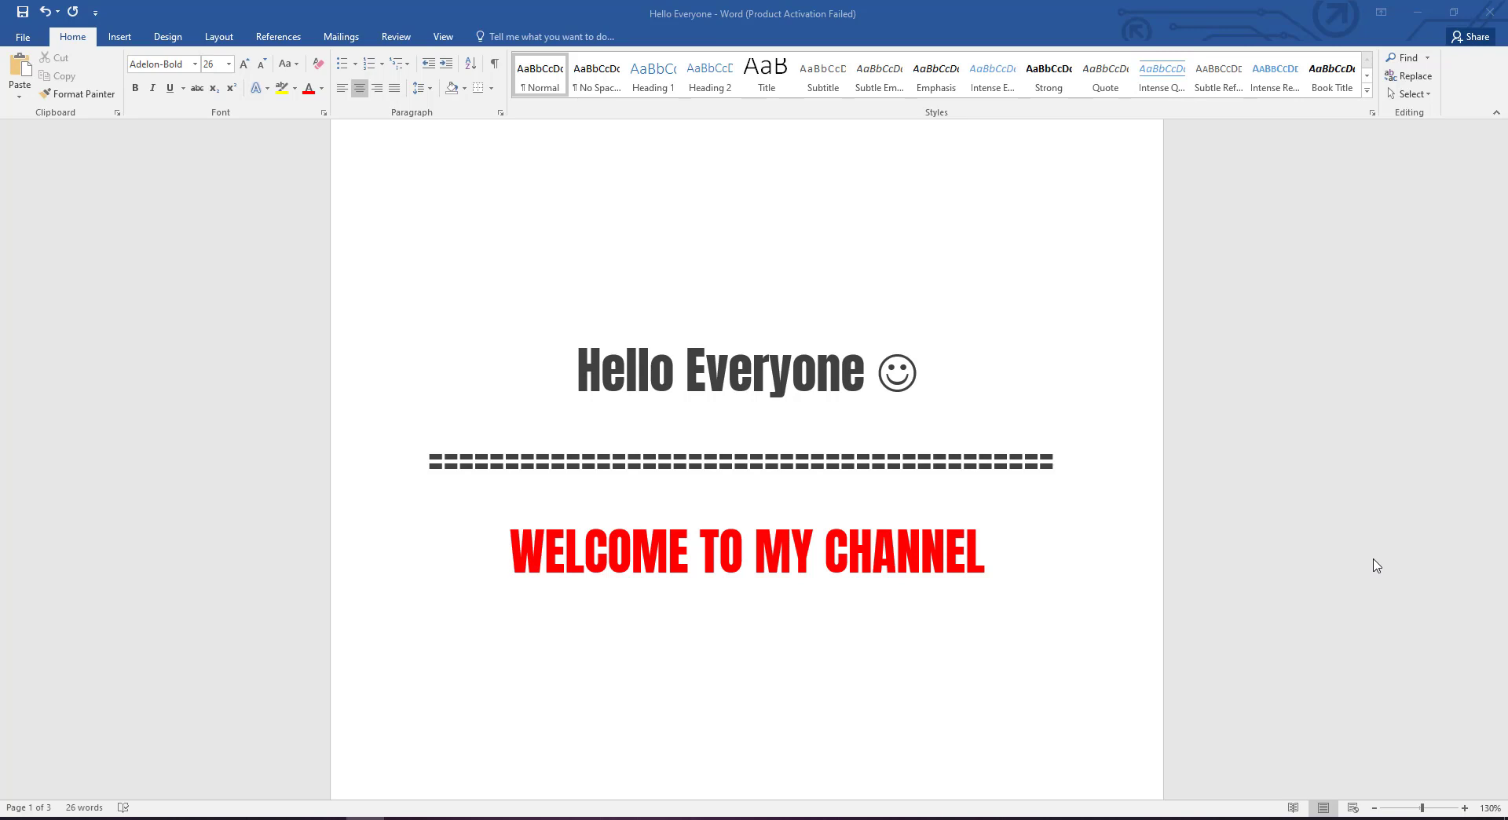
{"action": "key", "text": "F9"}
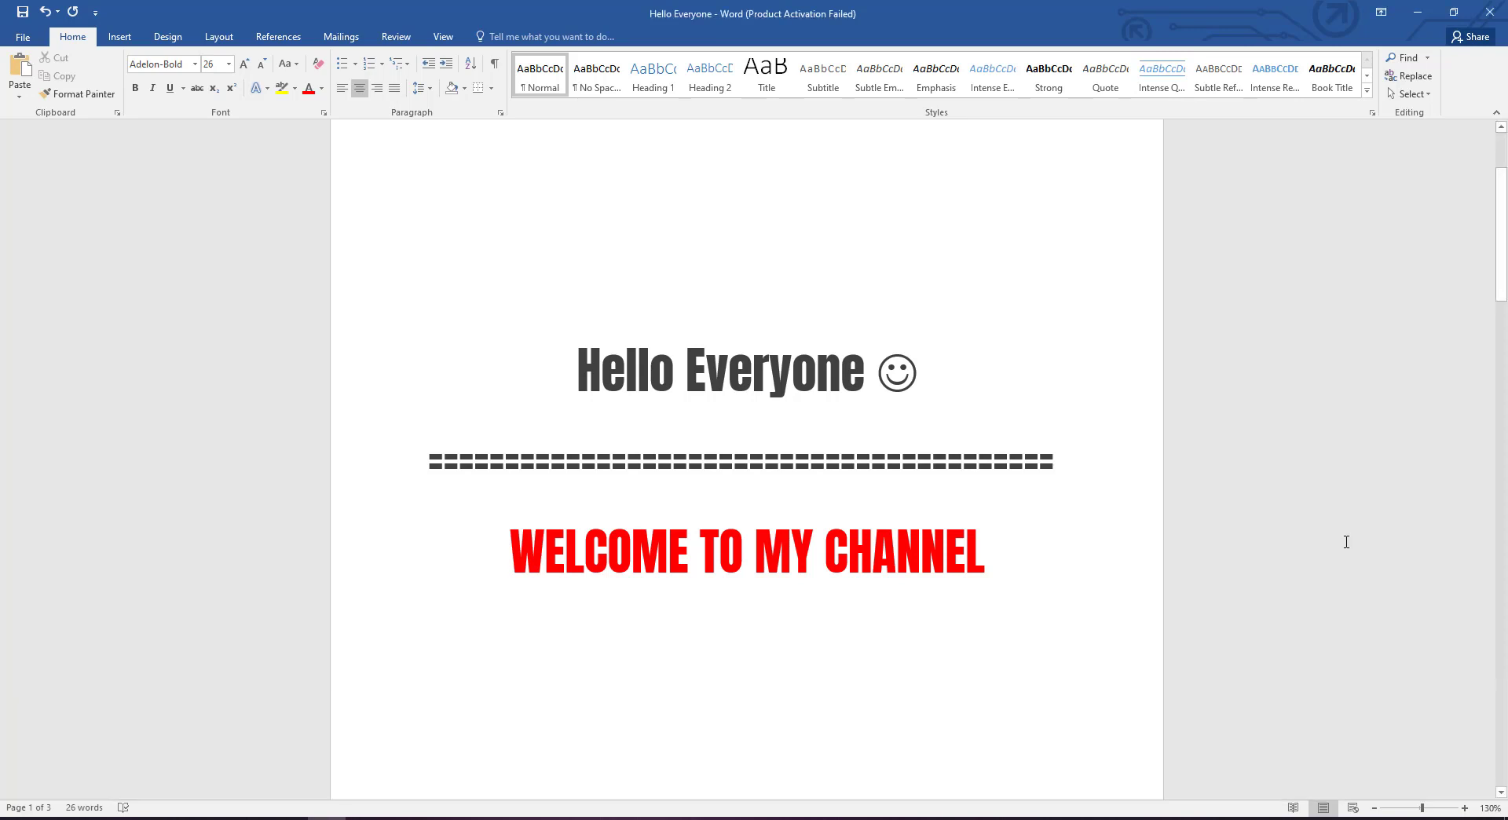
{"action": "scroll", "coordinate": [1346, 542], "scroll_direction": "down", "scroll_amount": 1}
{"action": "scroll", "coordinate": [1346, 542], "scroll_direction": "down", "scroll_amount": 7}
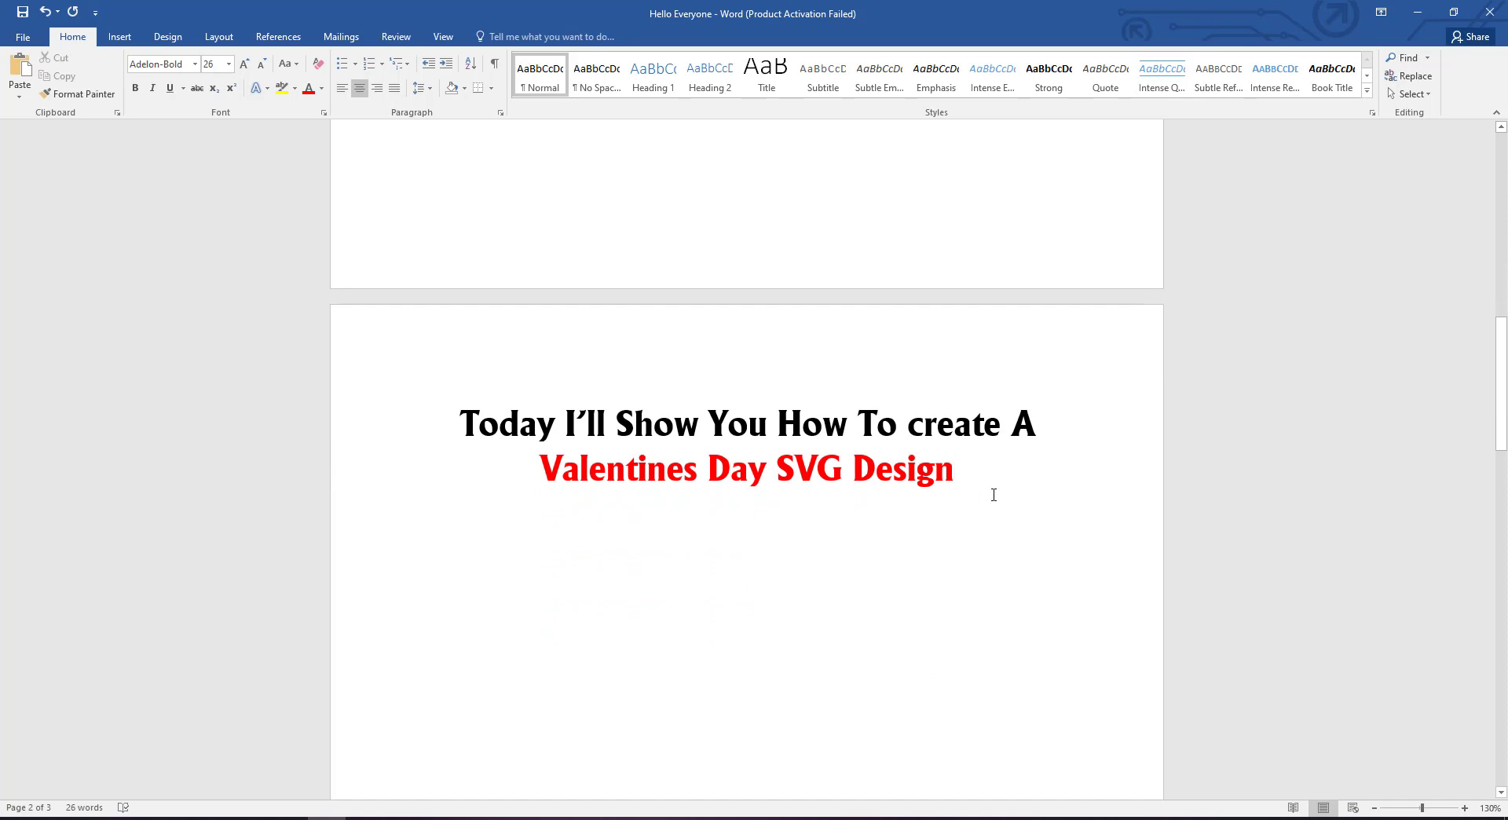
{"action": "scroll", "coordinate": [994, 494], "scroll_direction": "down", "scroll_amount": 8}
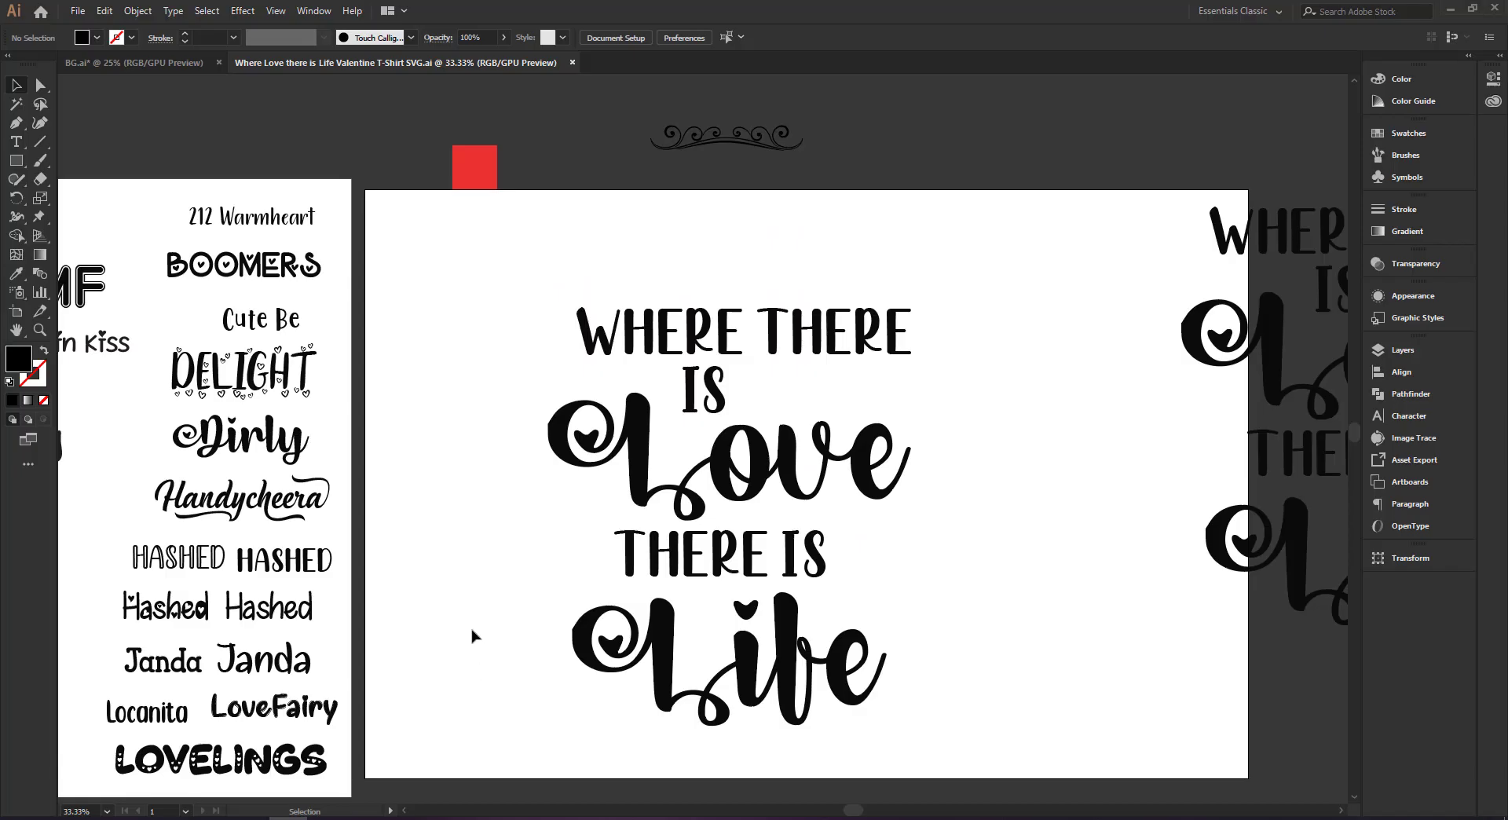
- Examine the quote layout and check which fonts the WHERE THERE line and the Love word use
{"action": "key", "text": "ctrl+minus"}
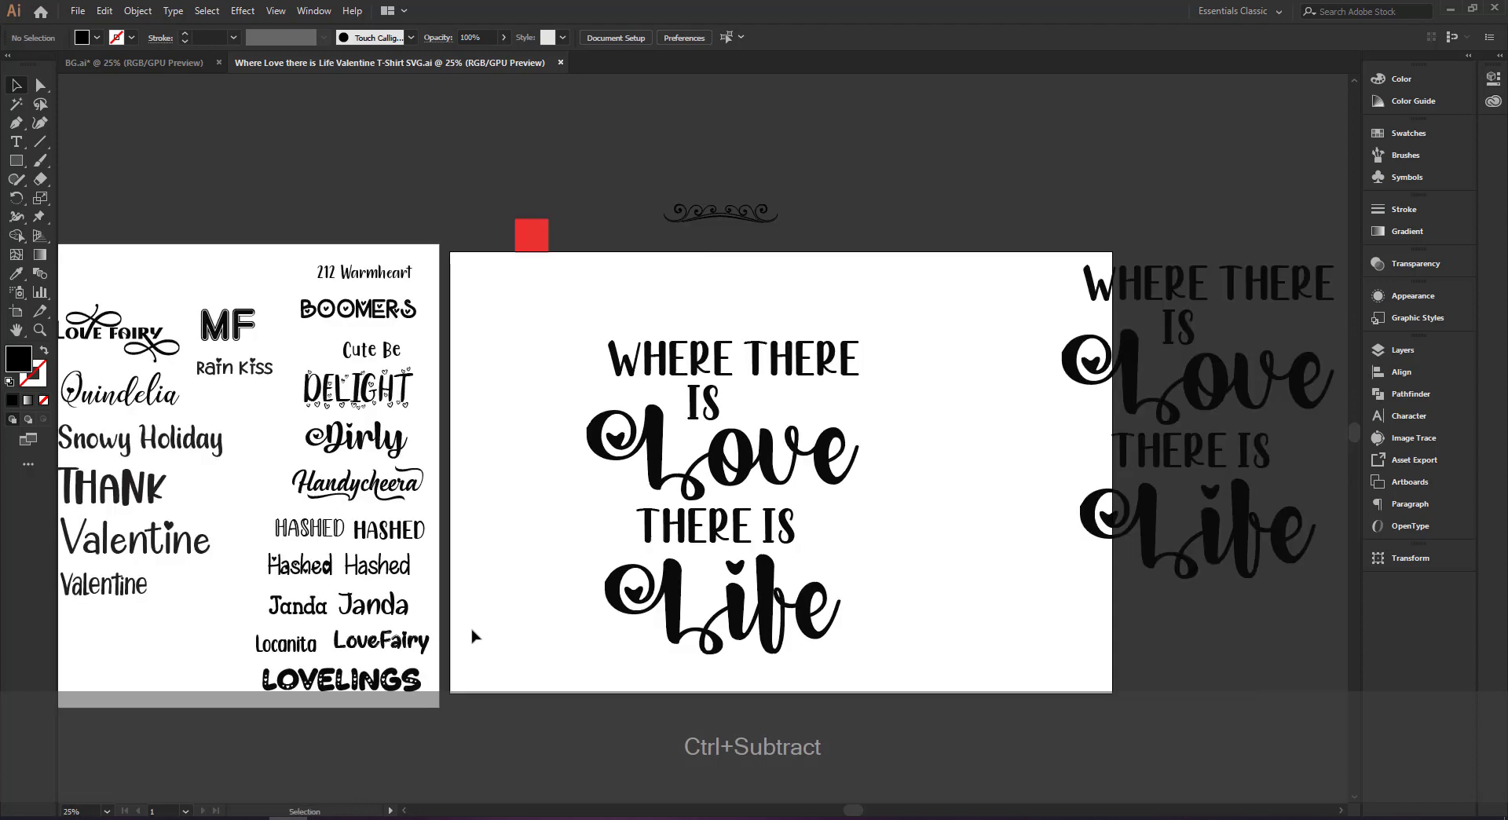
{"action": "key", "text": "space"}
{"action": "left_click_drag", "start_coordinate": [600, 524], "coordinate": [544, 475]}
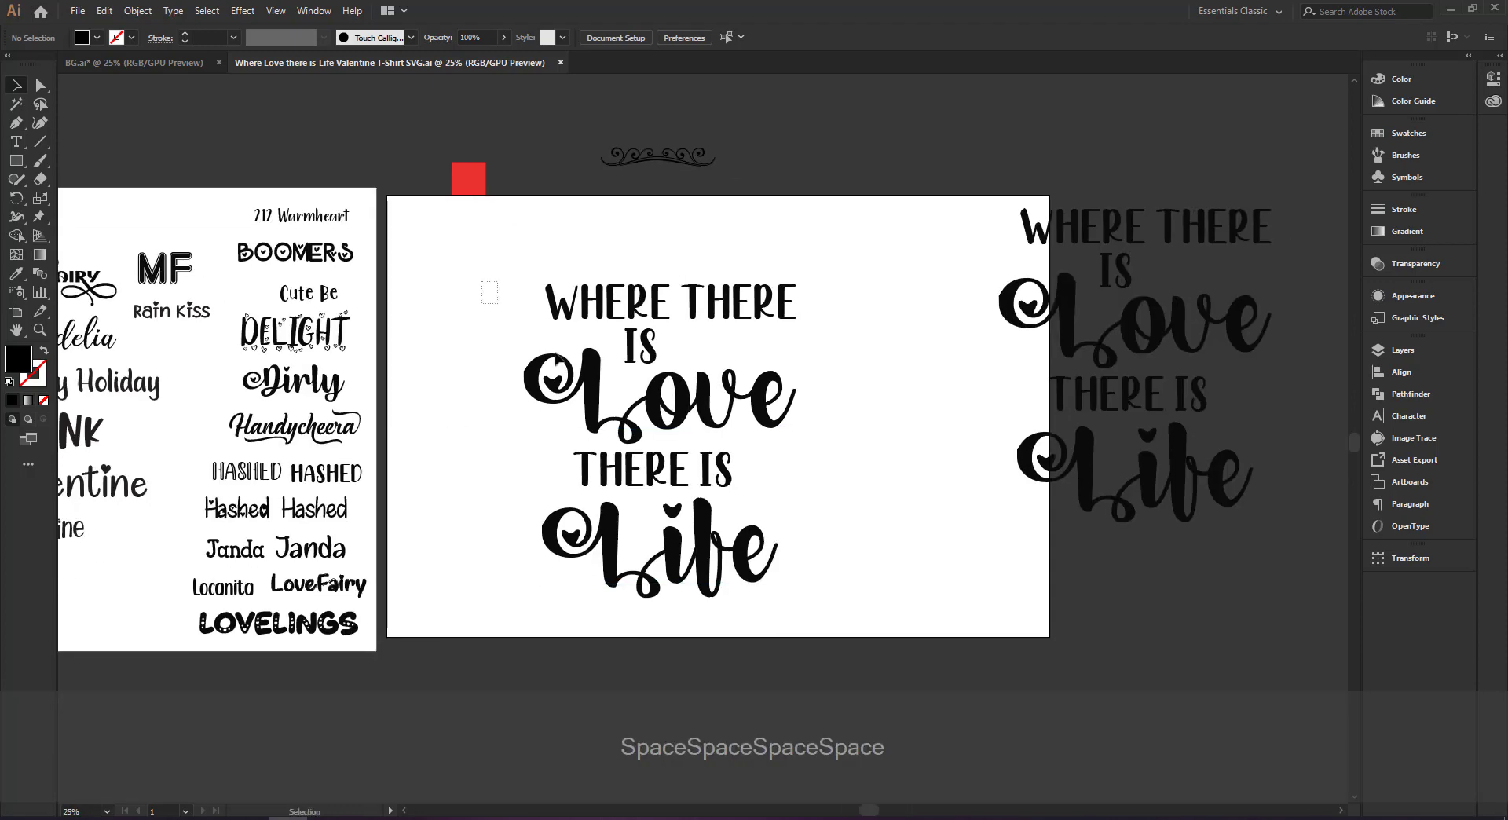
{"action": "key", "text": "ctrl+plus"}
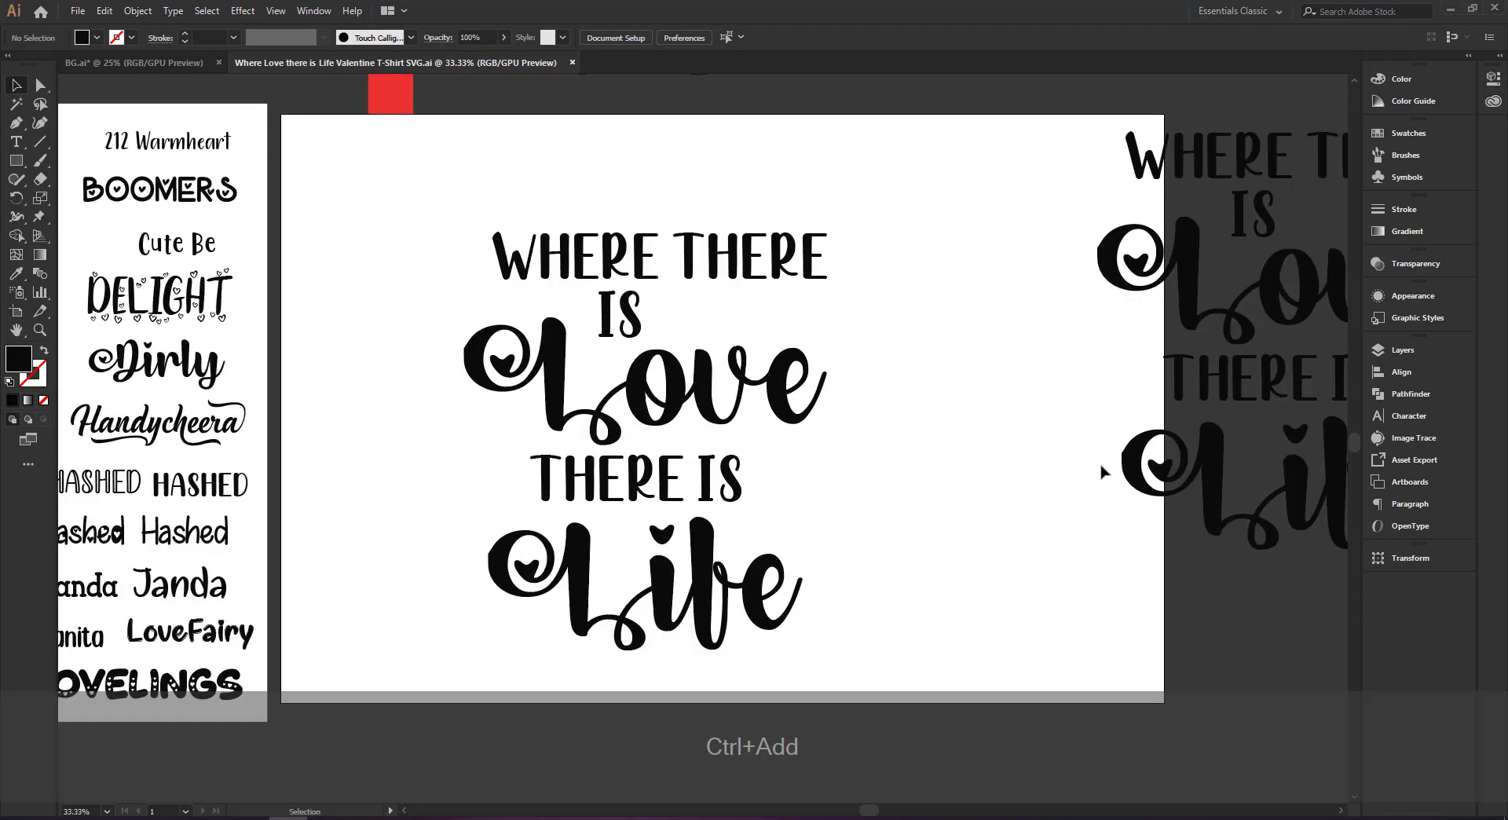
{"action": "key", "text": "space"}
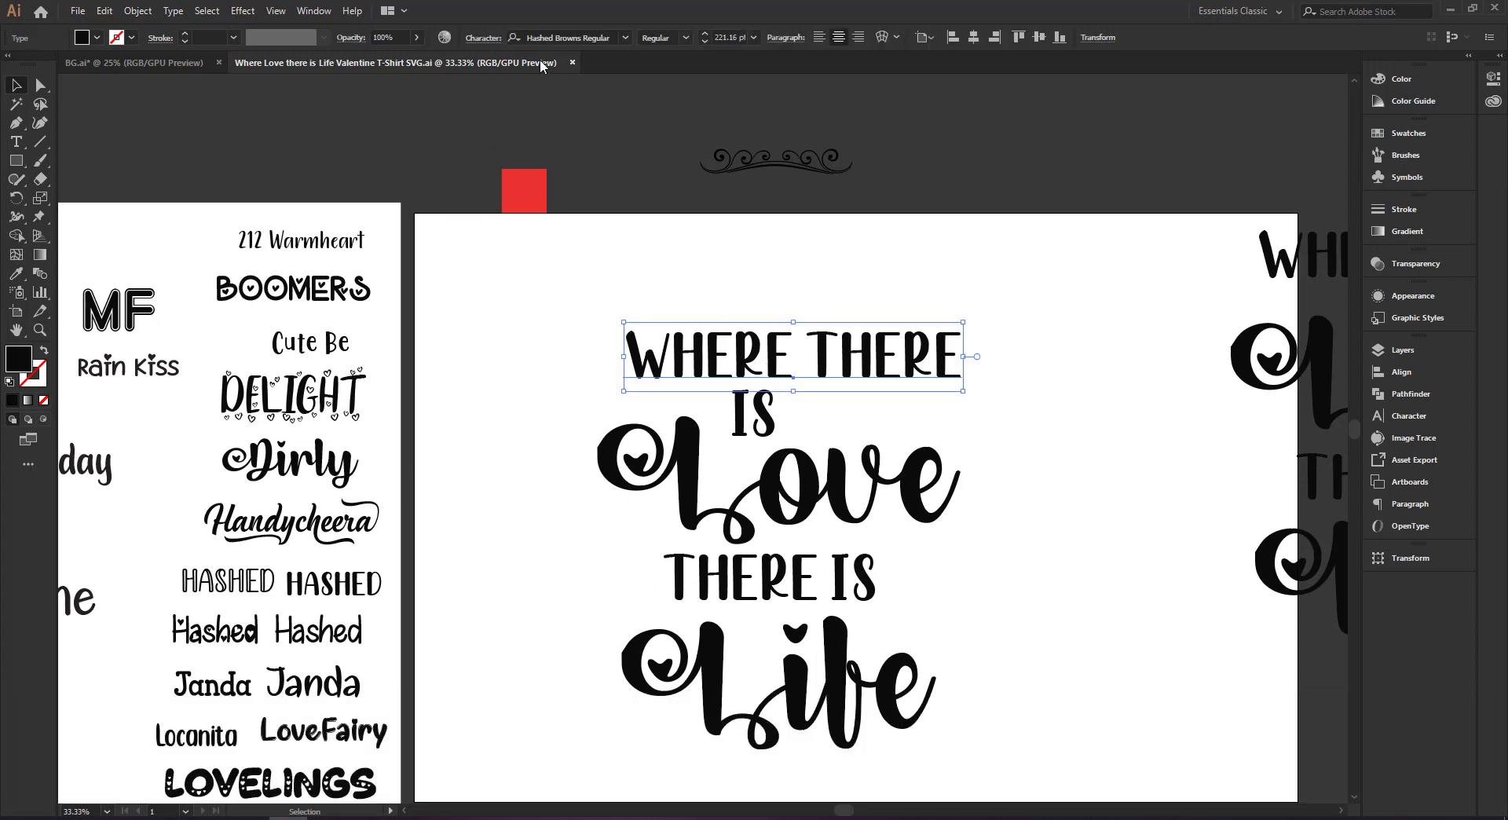
{"action": "left_click", "coordinate": [691, 462]}
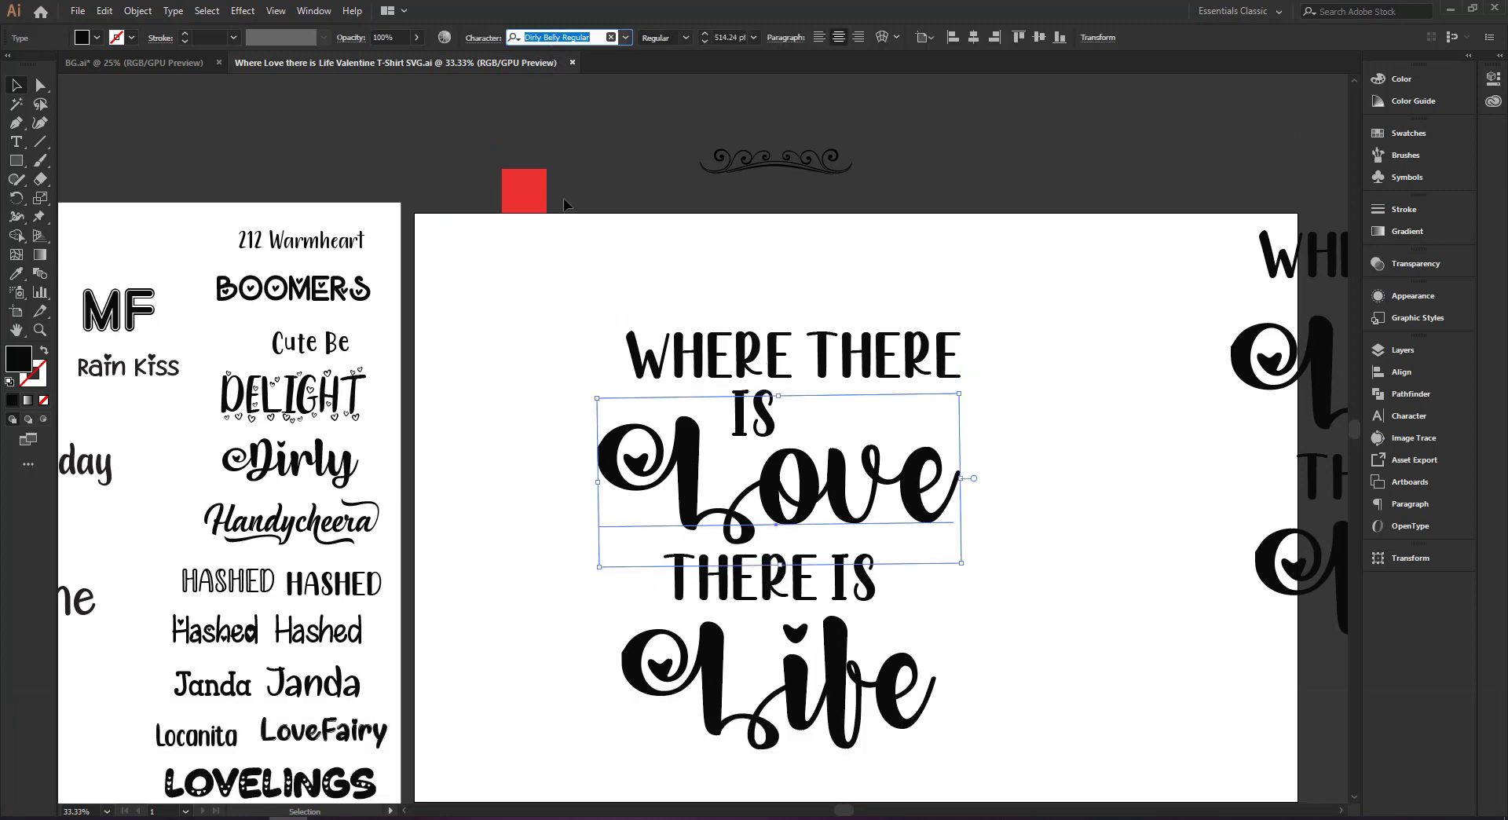
{"action": "left_click", "coordinate": [619, 303]}
{"action": "key", "text": "space"}
{"action": "left_click_drag", "start_coordinate": [619, 303], "coordinate": [405, 256]}
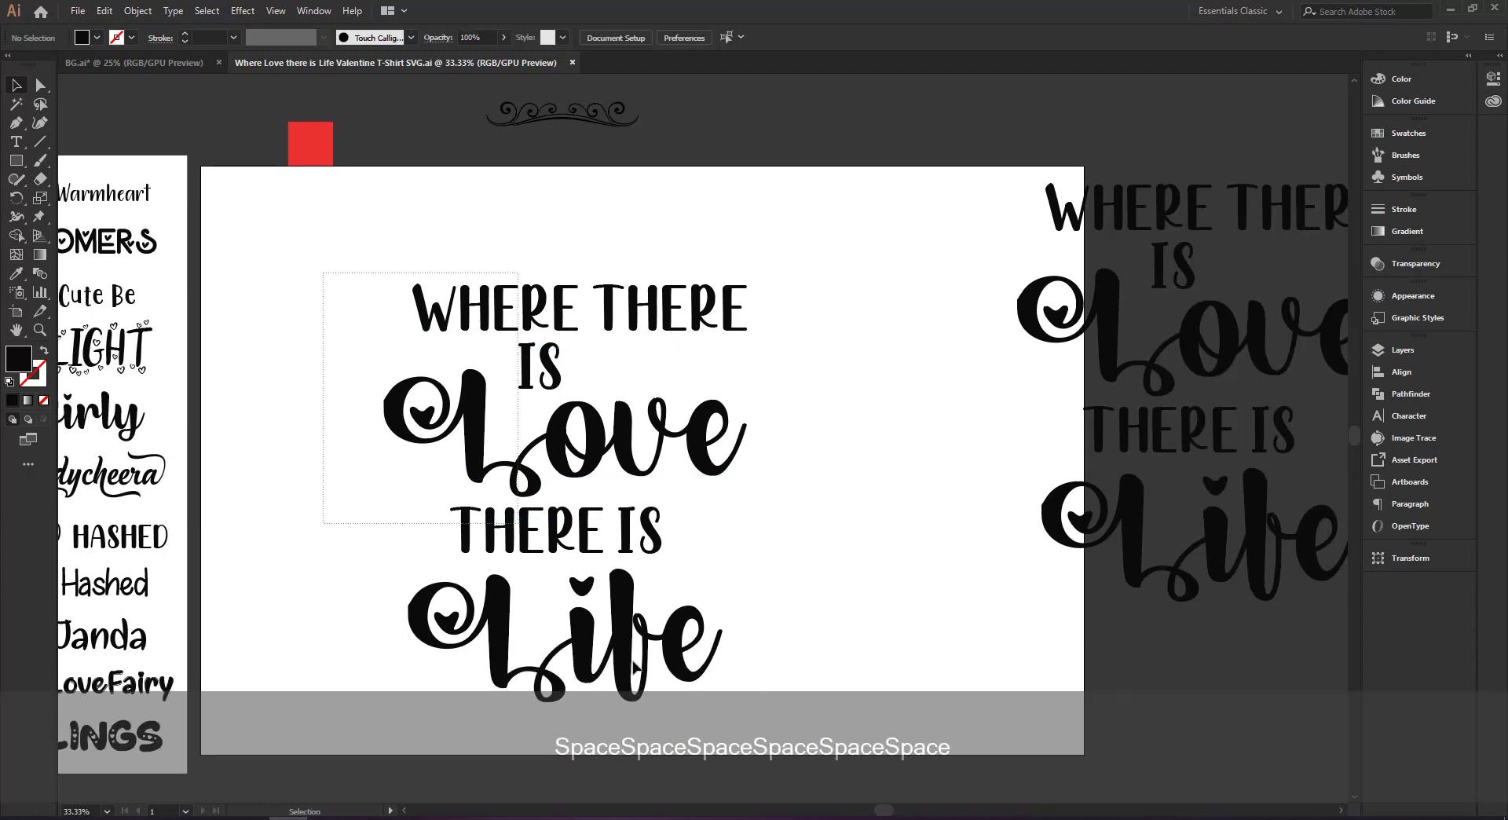
- Warp the WHERE THERE line into a horizontal Arc with a 19% bend
{"action": "left_click", "coordinate": [673, 300]}
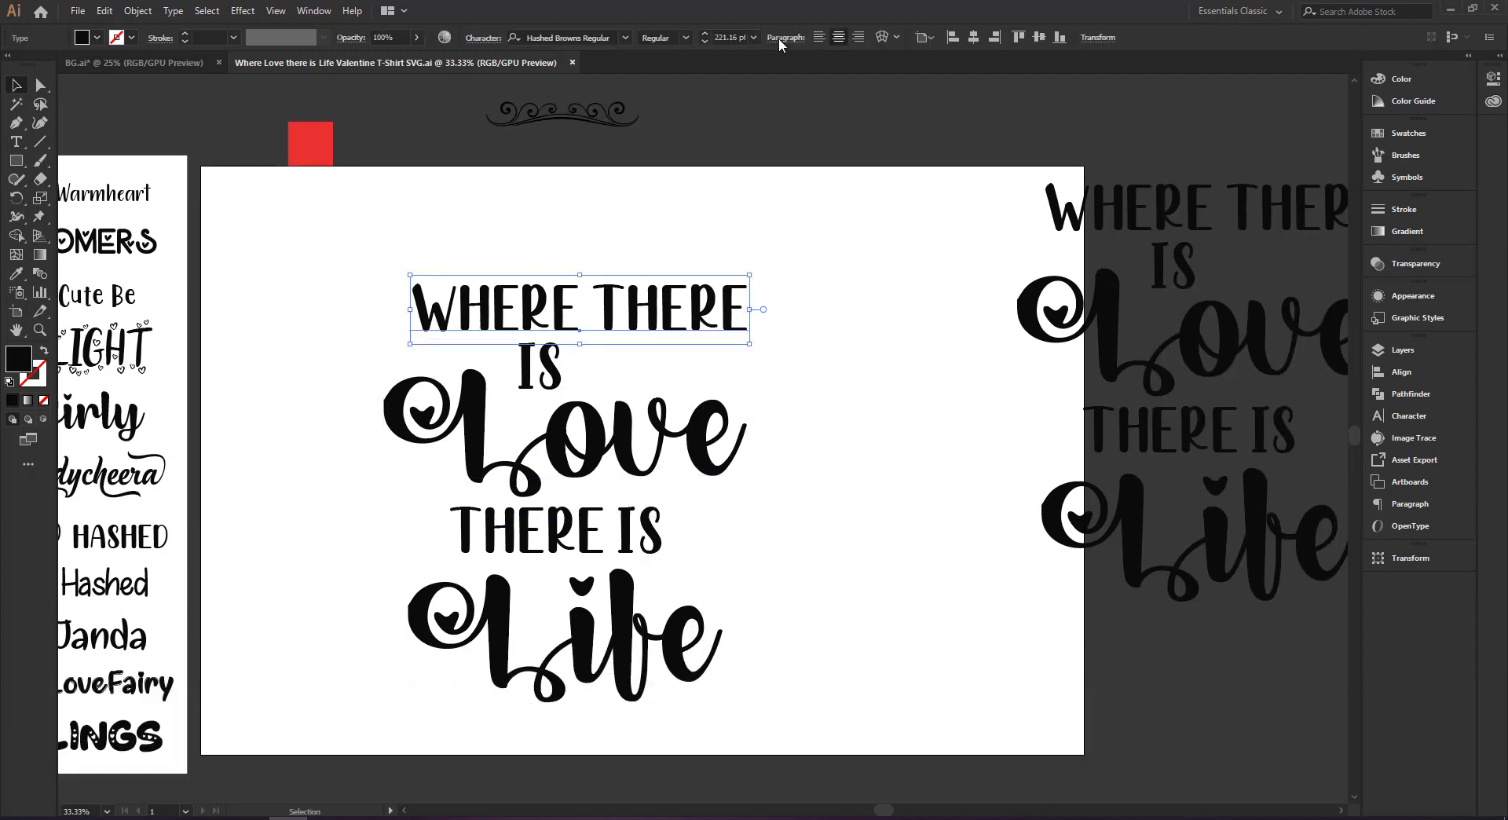
{"action": "left_click", "coordinate": [880, 37]}
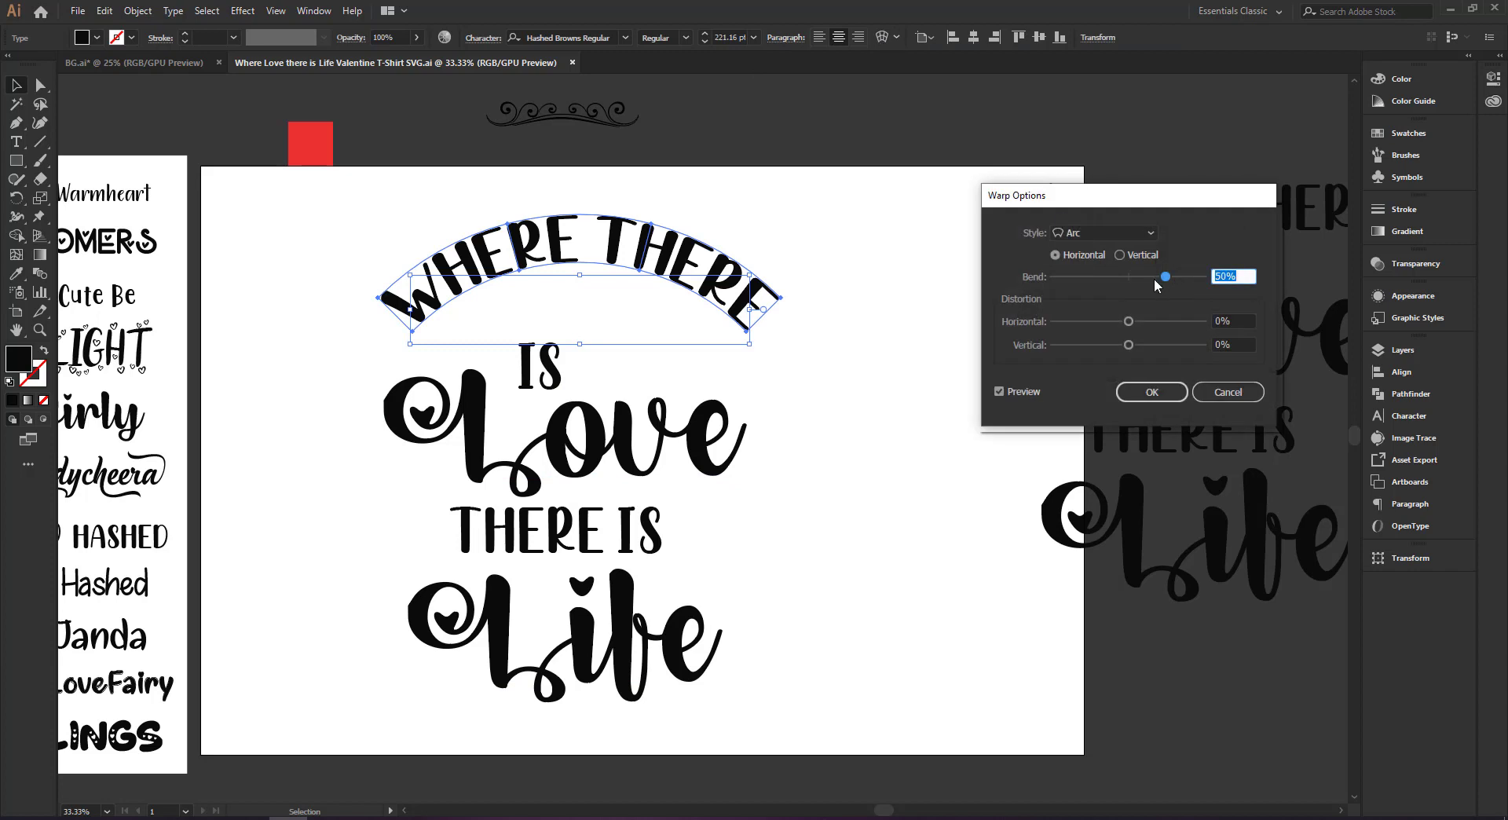
{"action": "left_click_drag", "start_coordinate": [1153, 278], "coordinate": [1144, 281]}
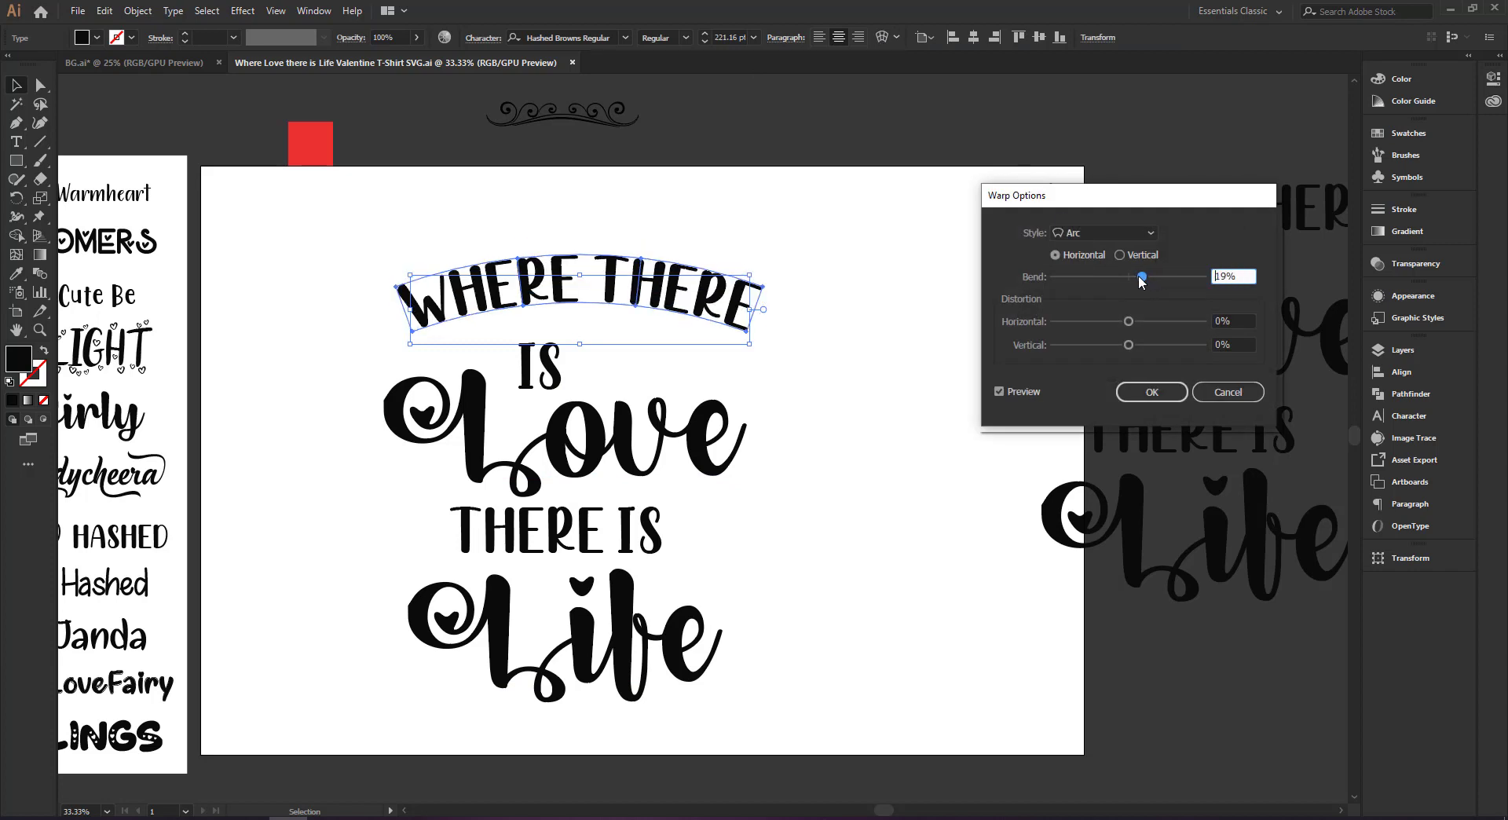
{"action": "left_click", "coordinate": [1170, 396]}
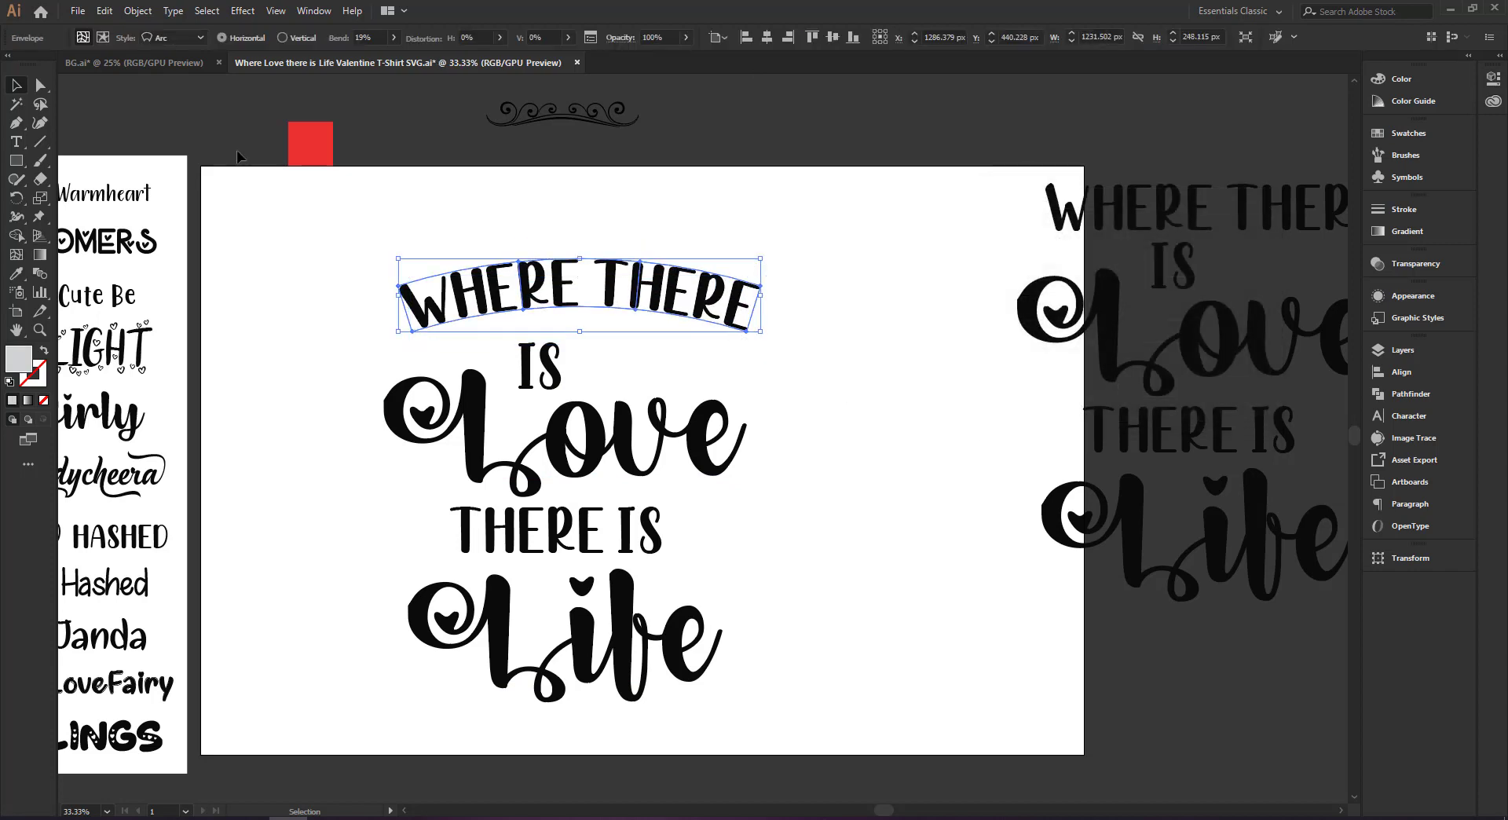
- Expand the arched line and all remaining quote text into shapes, and centre them horizontally on the artboard
{"action": "left_click_drag", "start_coordinate": [361, 218], "coordinate": [797, 731]}
{"action": "left_click", "coordinate": [137, 10]}
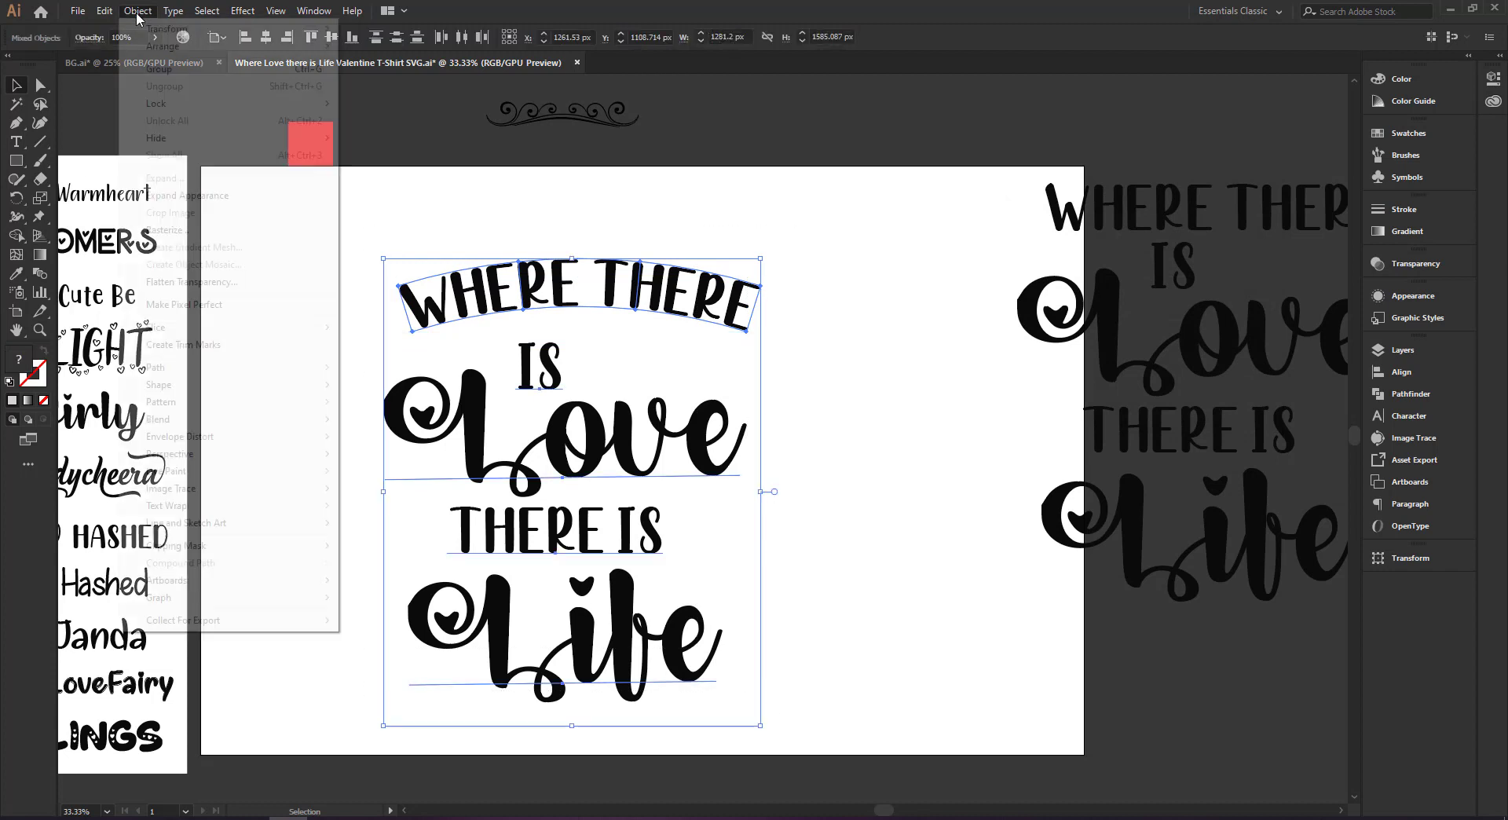
{"action": "left_click", "coordinate": [198, 197]}
{"action": "left_click", "coordinate": [125, 11]}
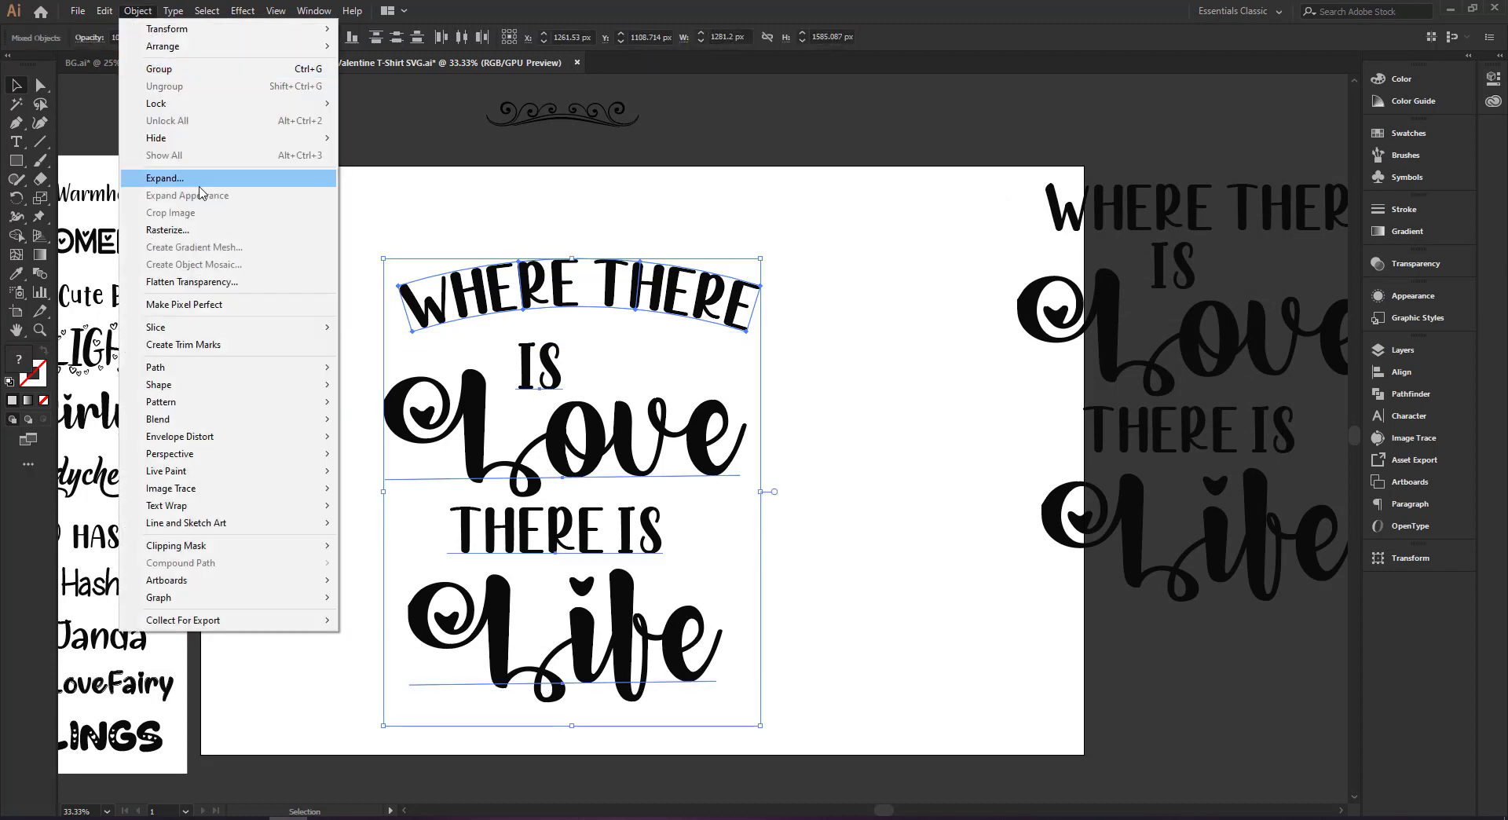
{"action": "left_click", "coordinate": [196, 177]}
{"action": "left_click", "coordinate": [685, 476]}
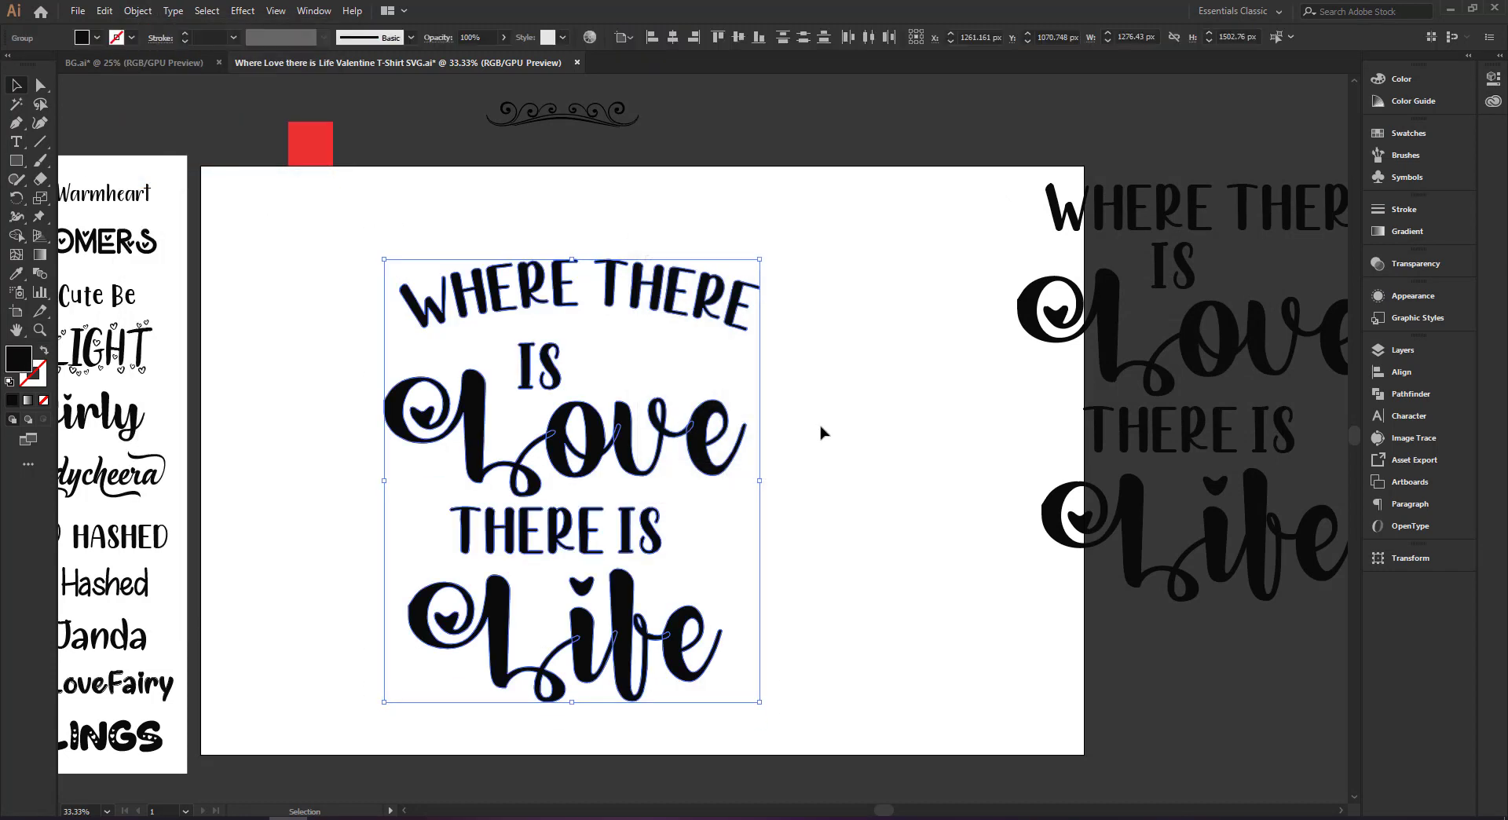
{"action": "left_click", "coordinate": [670, 36]}
- Place a copy of the flourish ornament above the arched WHERE THERE line and enlarge it to about 1314 px wide
{"action": "left_click", "coordinate": [592, 130]}
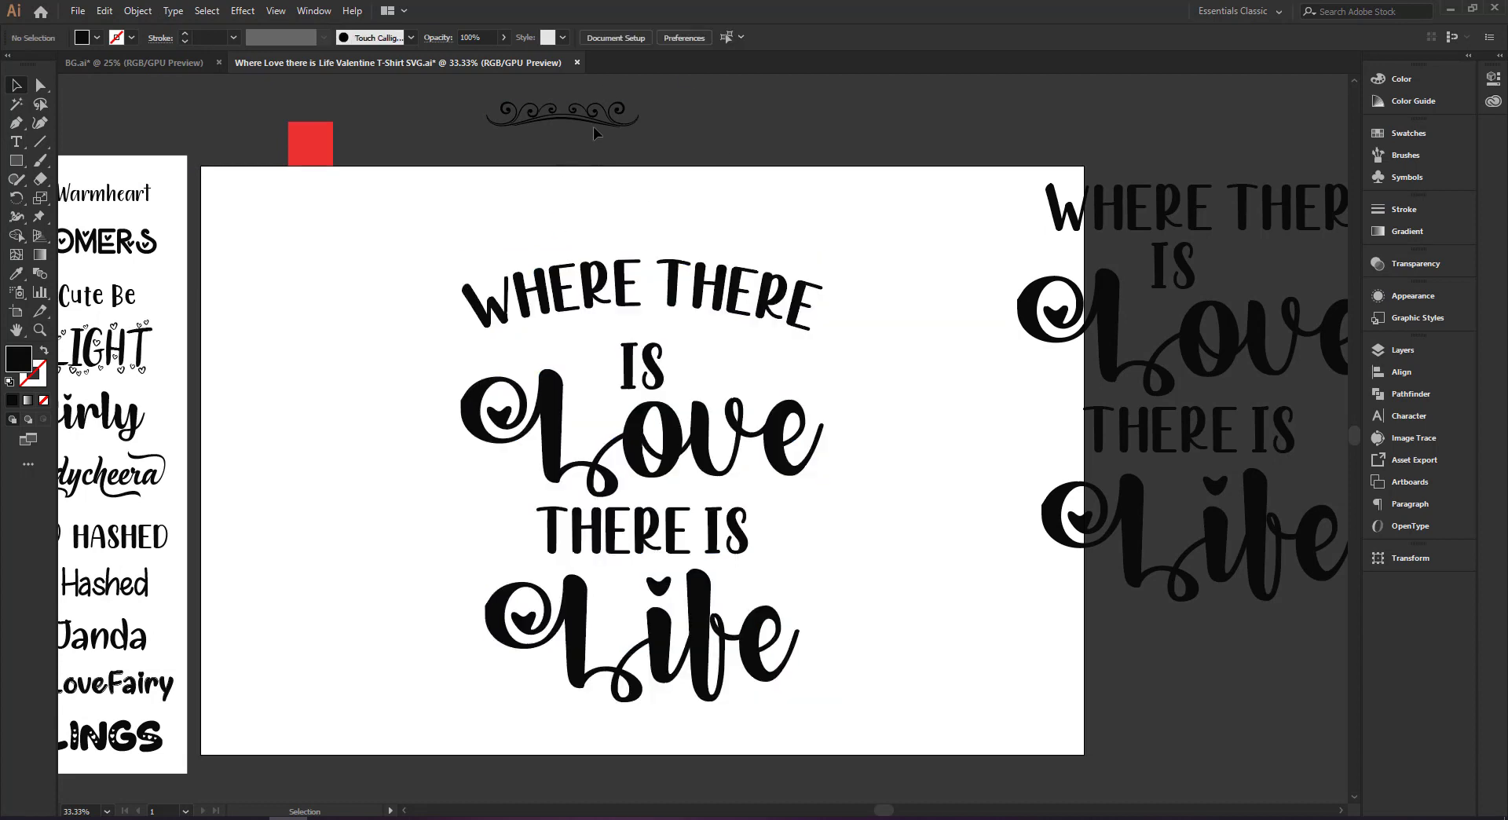
{"action": "left_click_drag", "start_coordinate": [592, 119], "coordinate": [855, 249]}
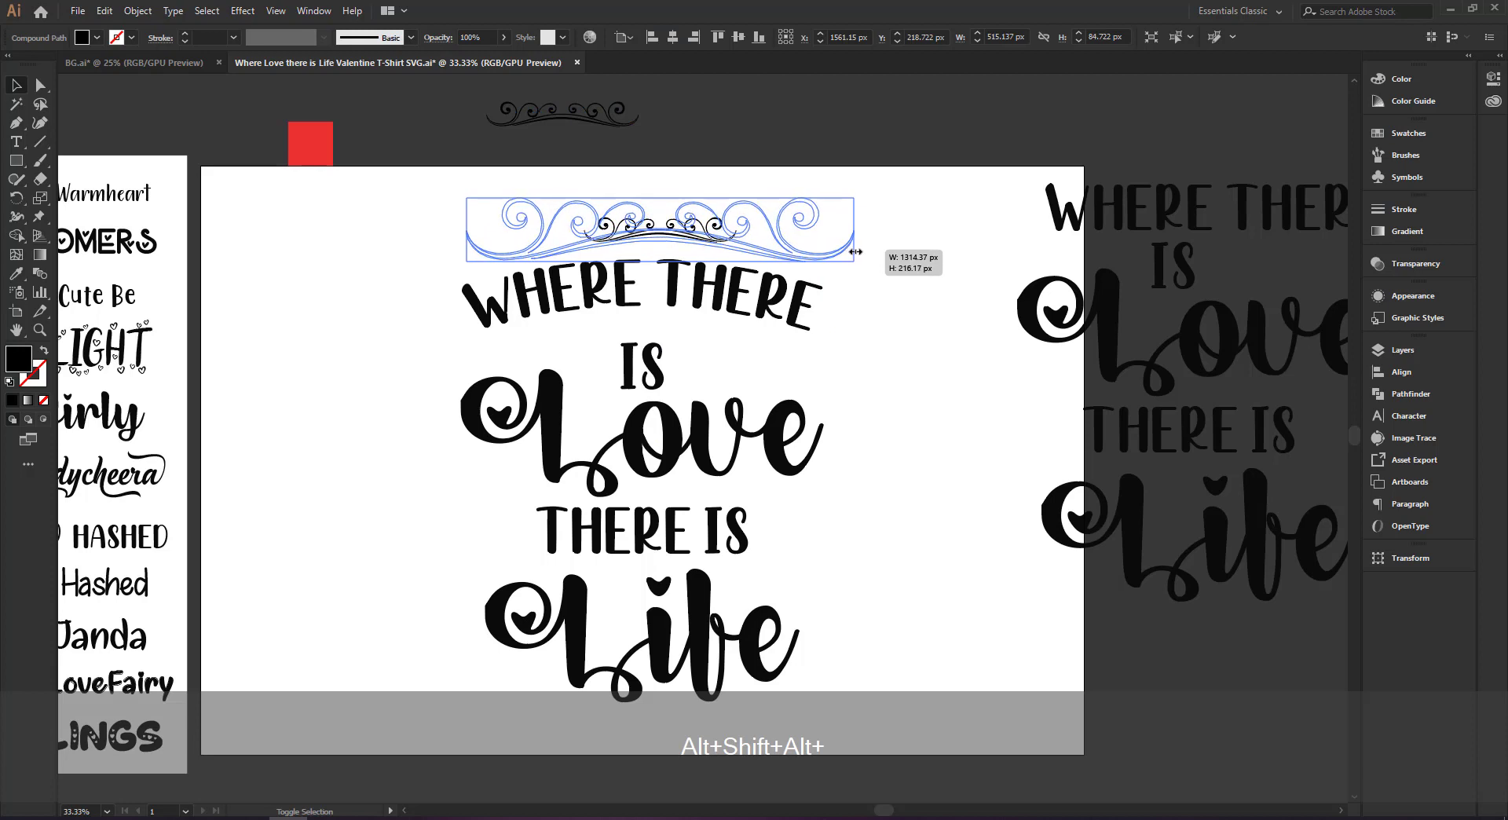
{"action": "left_click", "coordinate": [939, 282]}
- Nudge the large flourish down toward the arched line and centre it with all the lettering horizontally on the artboard
{"action": "left_click", "coordinate": [735, 250]}
{"action": "key", "text": "Down"}
{"action": "key", "text": "Down"}
{"action": "key", "text": "Down"}
{"action": "key", "text": "Down"}
{"action": "key", "text": "Down"}
{"action": "key", "text": "Down"}
{"action": "key", "text": "Down"}
{"action": "key", "text": "Down"}
{"action": "key", "text": "Down"}
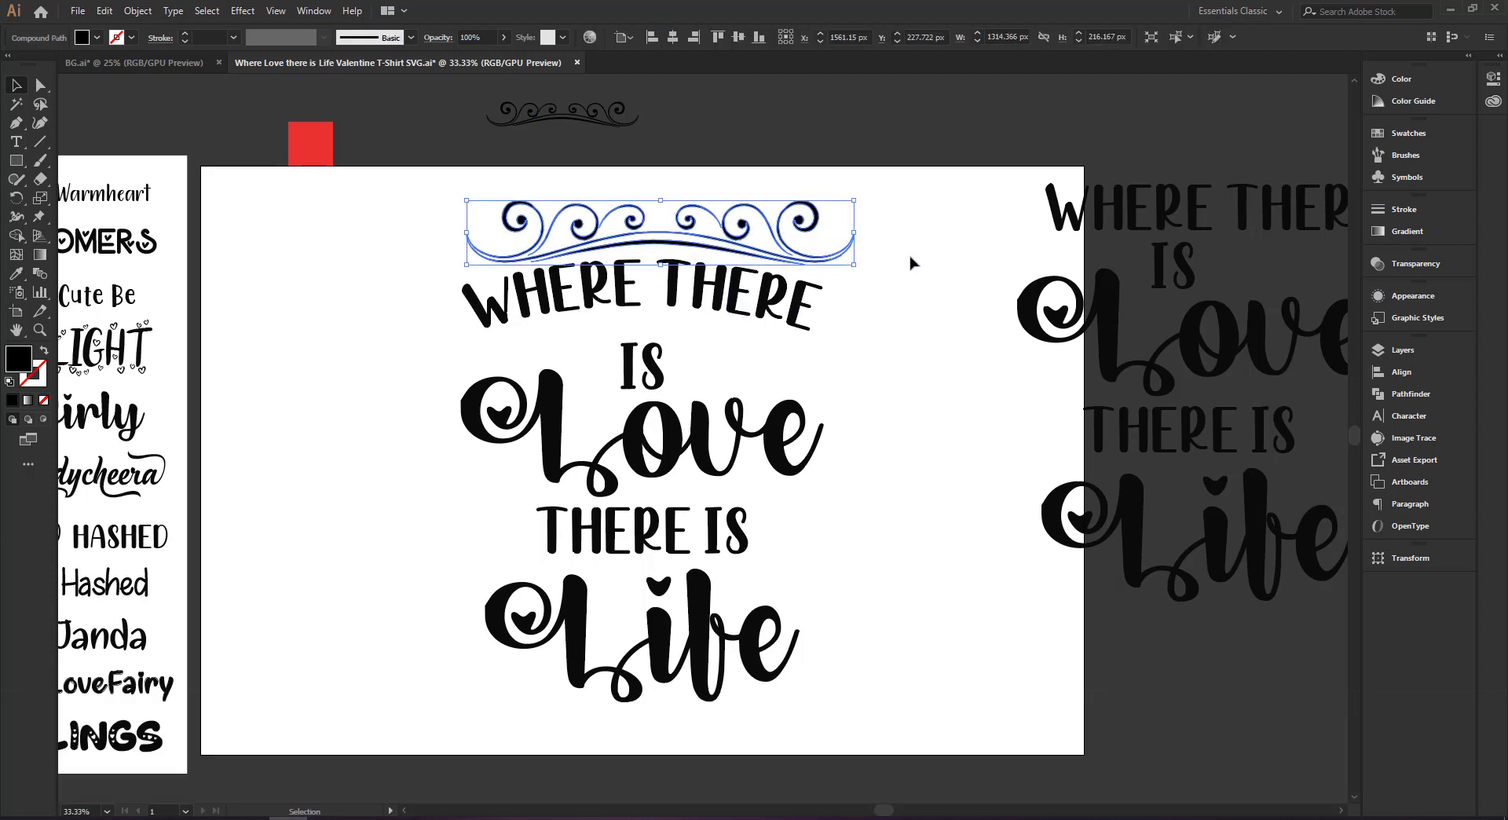
{"action": "left_click_drag", "start_coordinate": [909, 259], "coordinate": [498, 482]}
{"action": "left_click", "coordinate": [674, 37]}
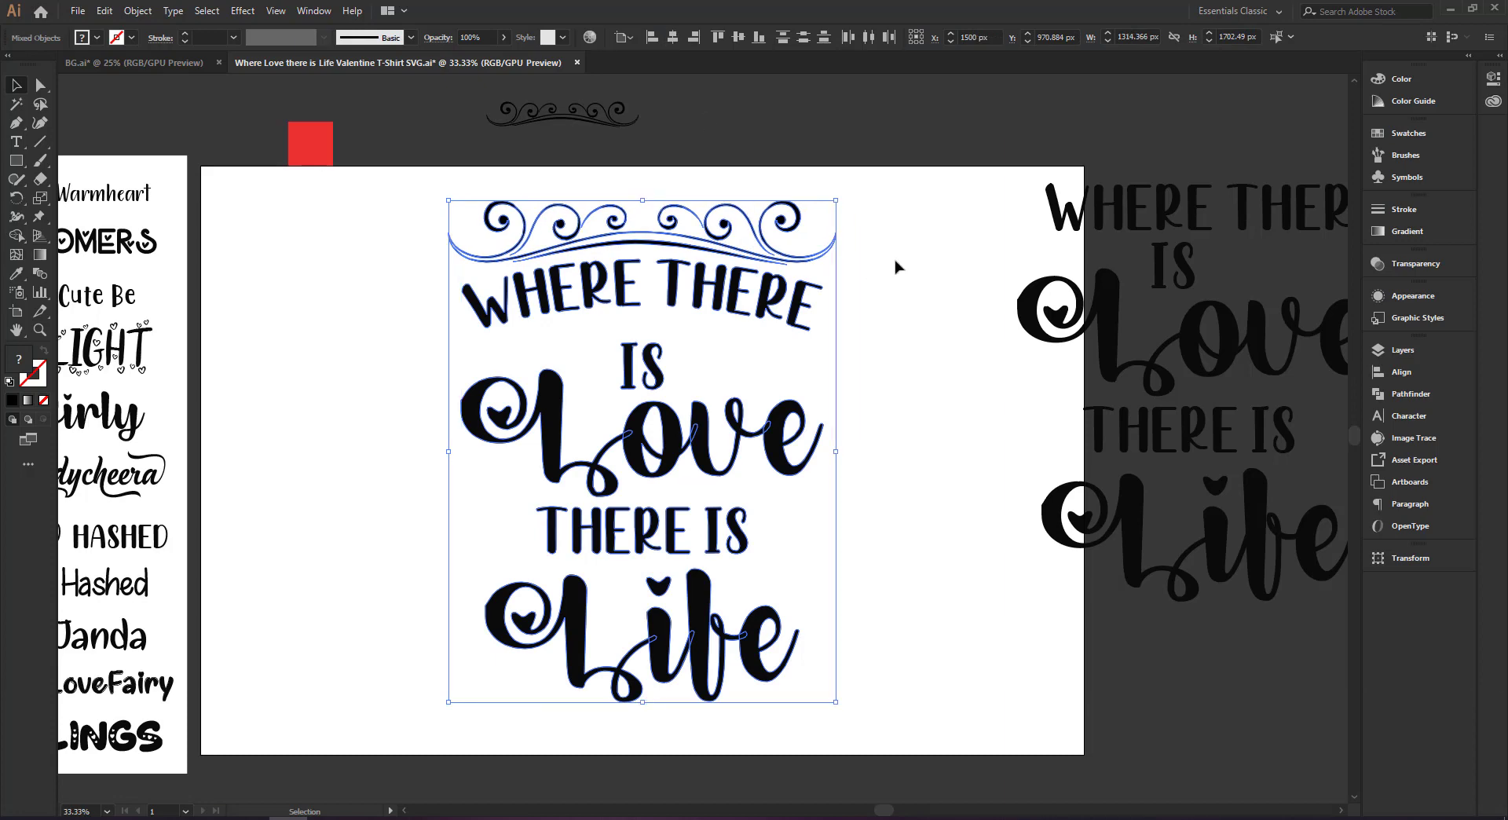
{"action": "left_click", "coordinate": [892, 267]}
- Nudge the arched WHERE THERE line up slightly so it sits closer beneath the flourish
{"action": "key", "text": "space"}
{"action": "left_click_drag", "start_coordinate": [781, 329], "coordinate": [757, 344]}
{"action": "left_click", "coordinate": [768, 322]}
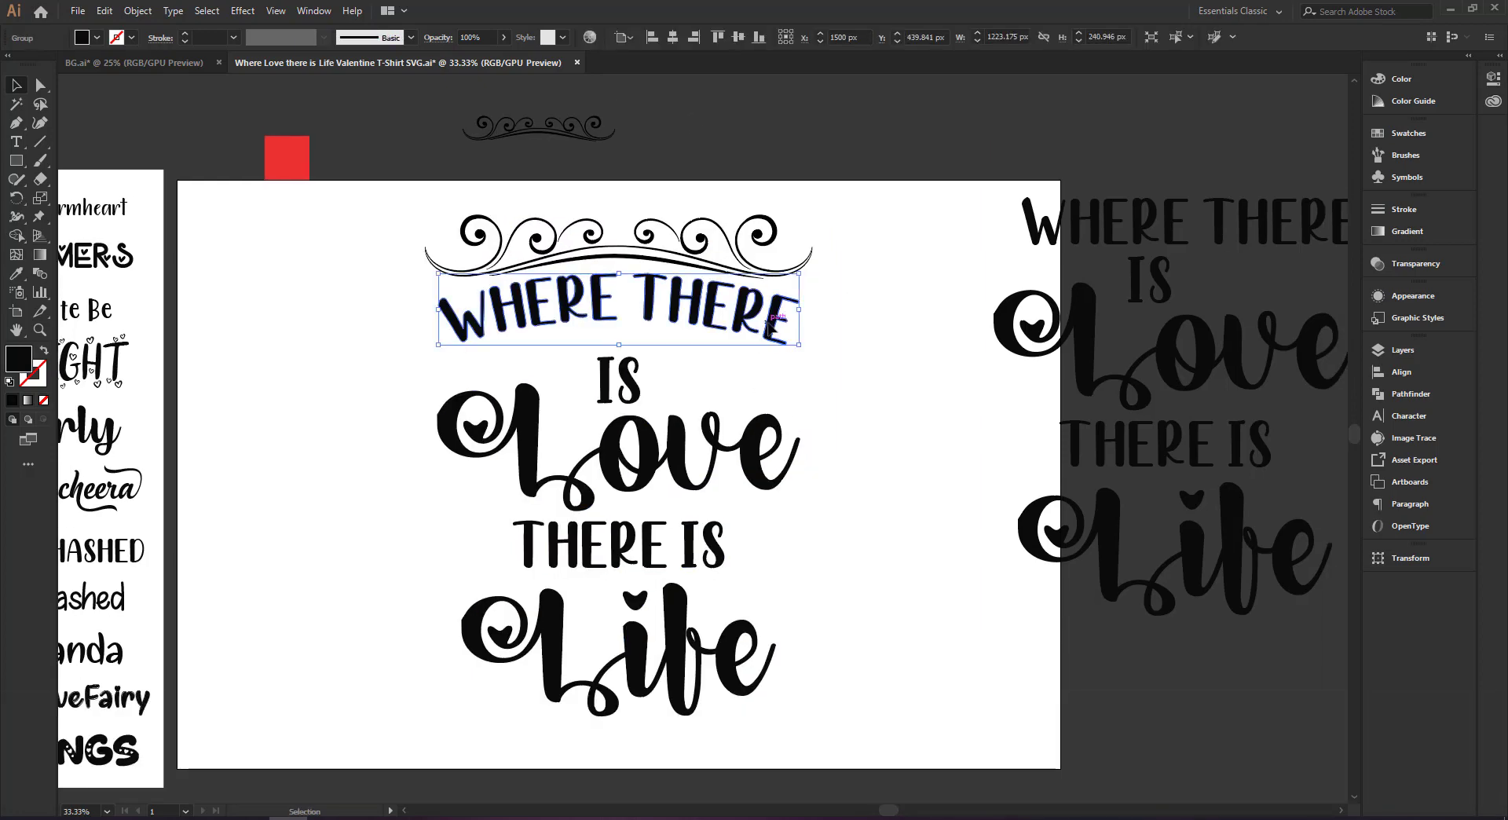
{"action": "key", "text": "Up"}
{"action": "key", "text": "Up"}
{"action": "key", "text": "Up"}
{"action": "key", "text": "Up"}
{"action": "key", "text": "Up"}
{"action": "key", "text": "Up"}
{"action": "key", "text": "Up"}
{"action": "key", "text": "Up"}
{"action": "key", "text": "Up"}
{"action": "key", "text": "Up"}
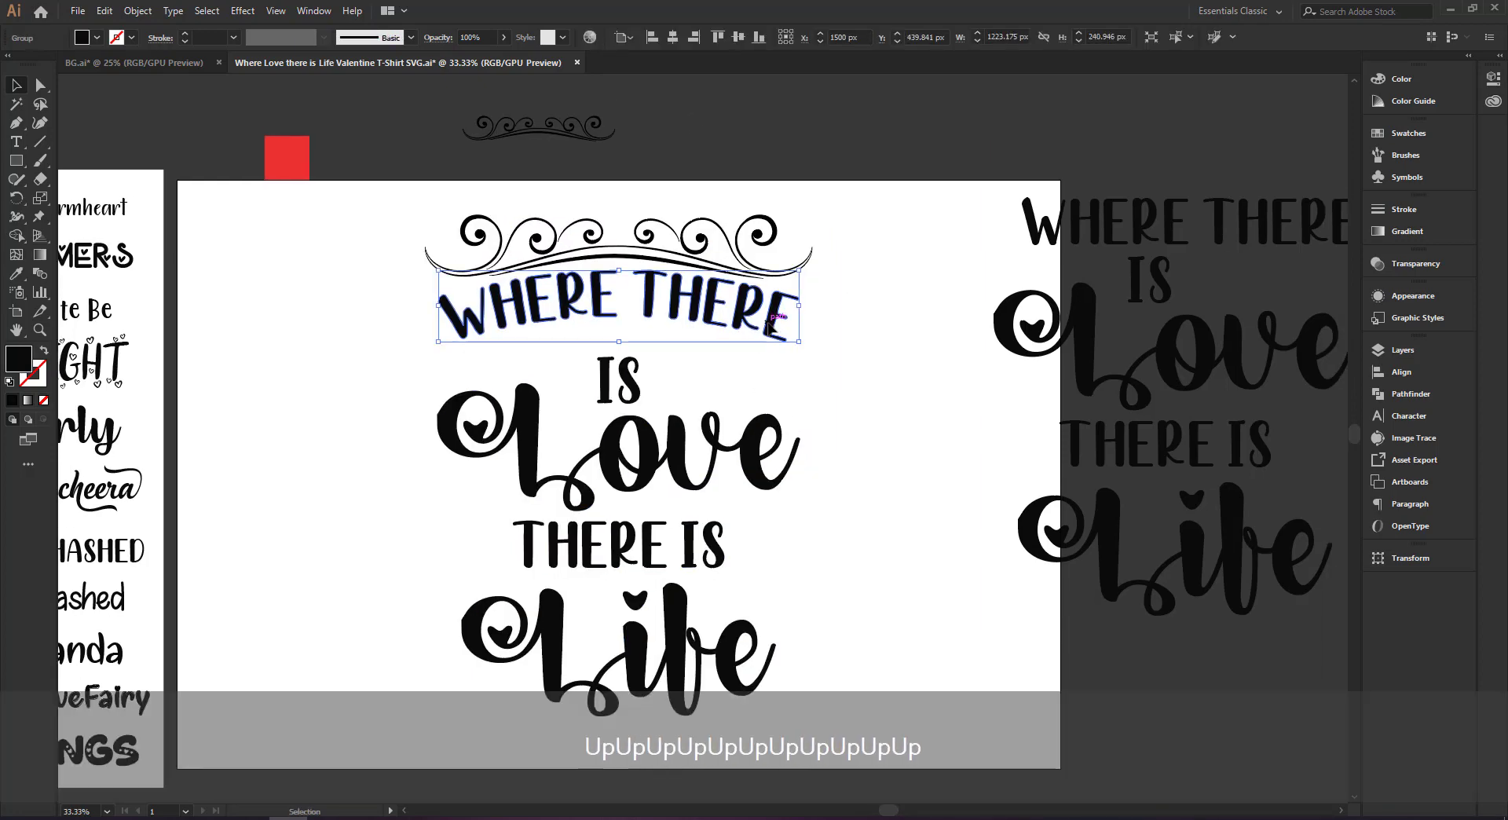
- Move the first IS and the Love word up beneath the arched line and scale both down slightly
{"action": "left_click", "coordinate": [621, 422]}
{"action": "left_click_drag", "start_coordinate": [626, 403], "coordinate": [626, 377]}
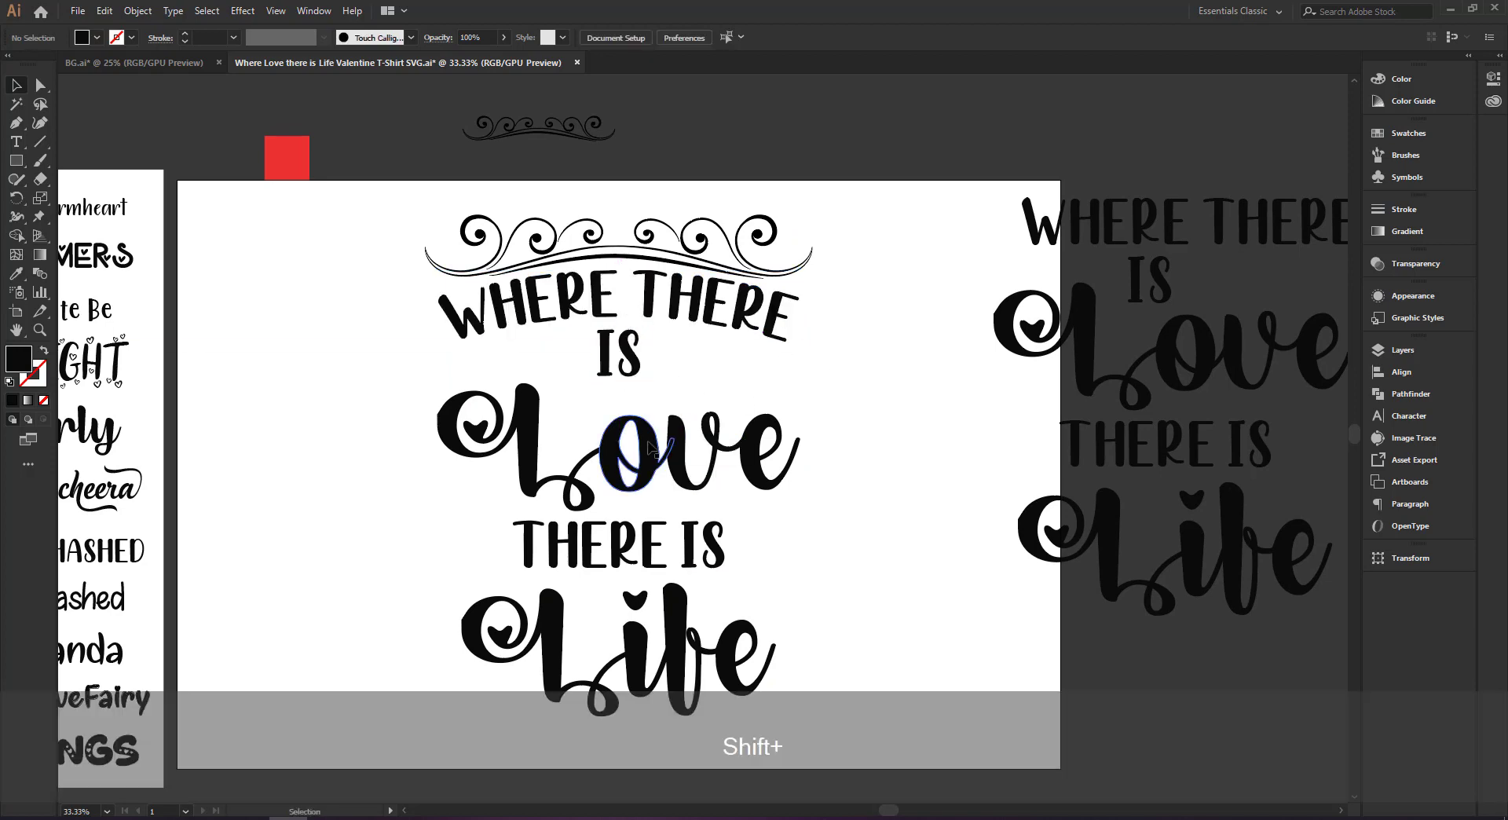
{"action": "left_click_drag", "start_coordinate": [652, 448], "coordinate": [652, 416]}
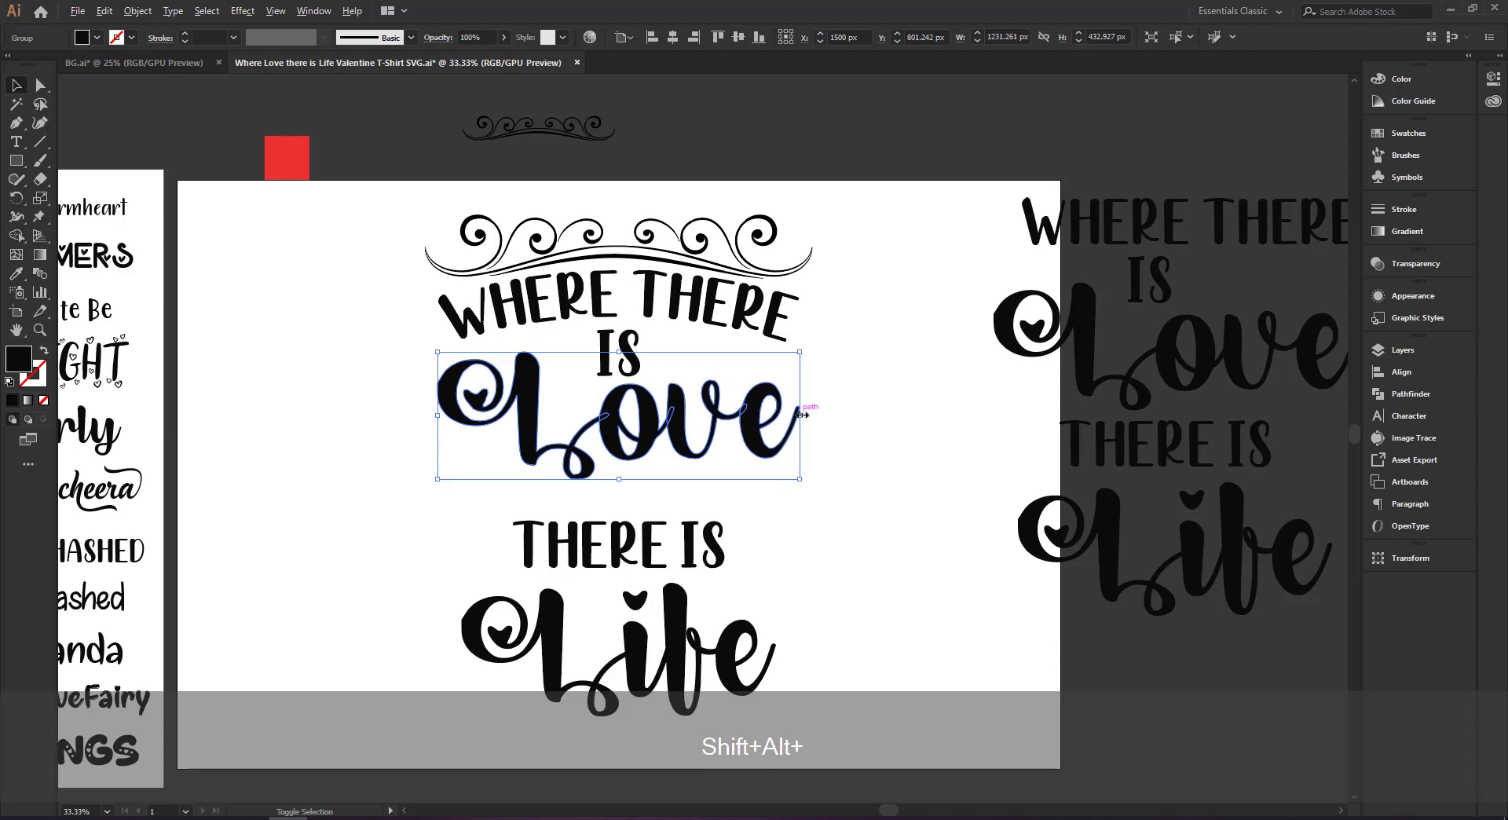
{"action": "left_click_drag", "start_coordinate": [802, 414], "coordinate": [774, 414]}
{"action": "left_click", "coordinate": [808, 412]}
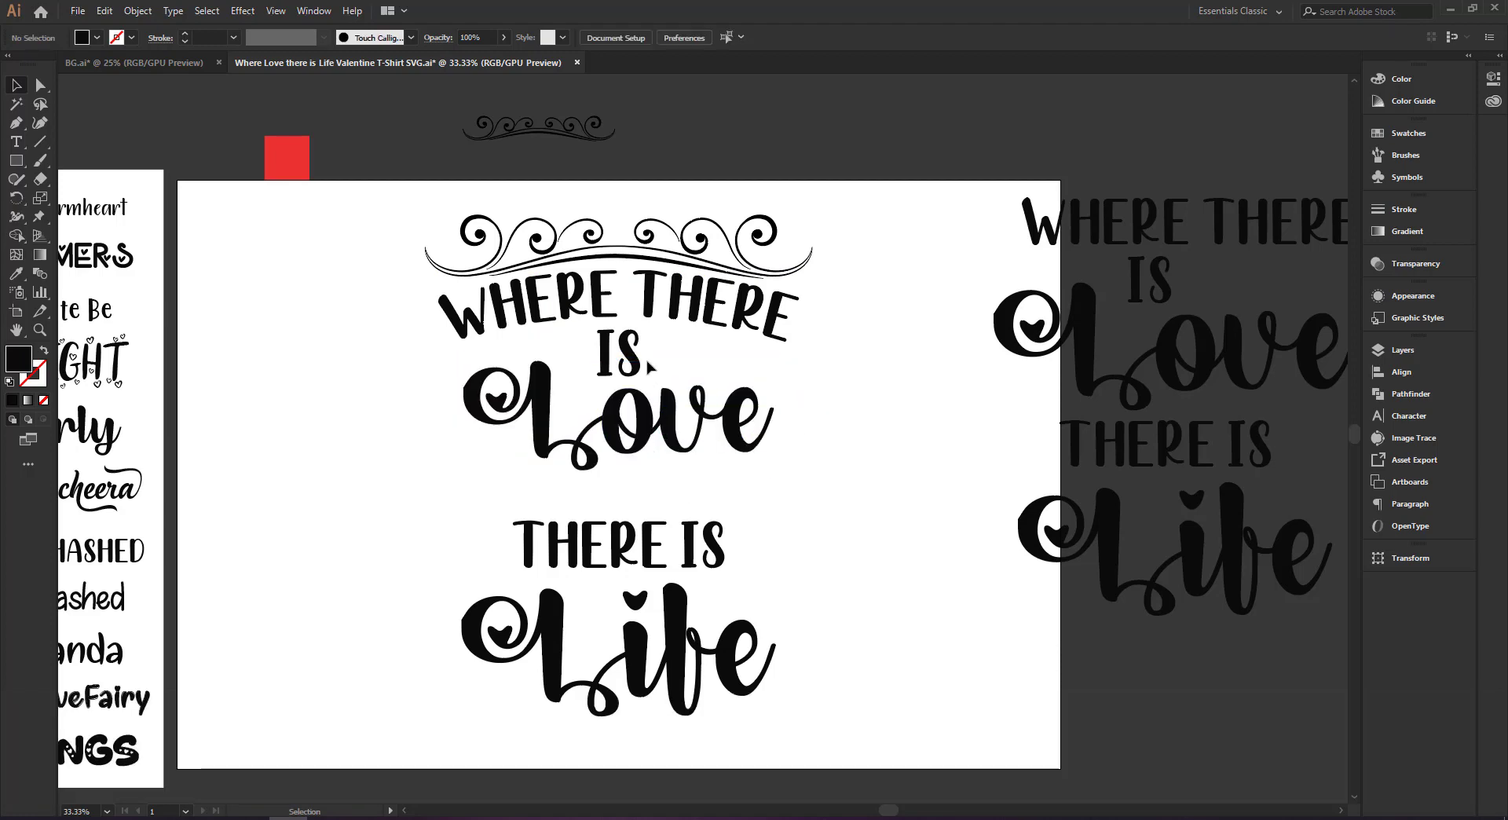
{"action": "left_click", "coordinate": [618, 375], "text": "shift"}
{"action": "left_click", "coordinate": [675, 353]}
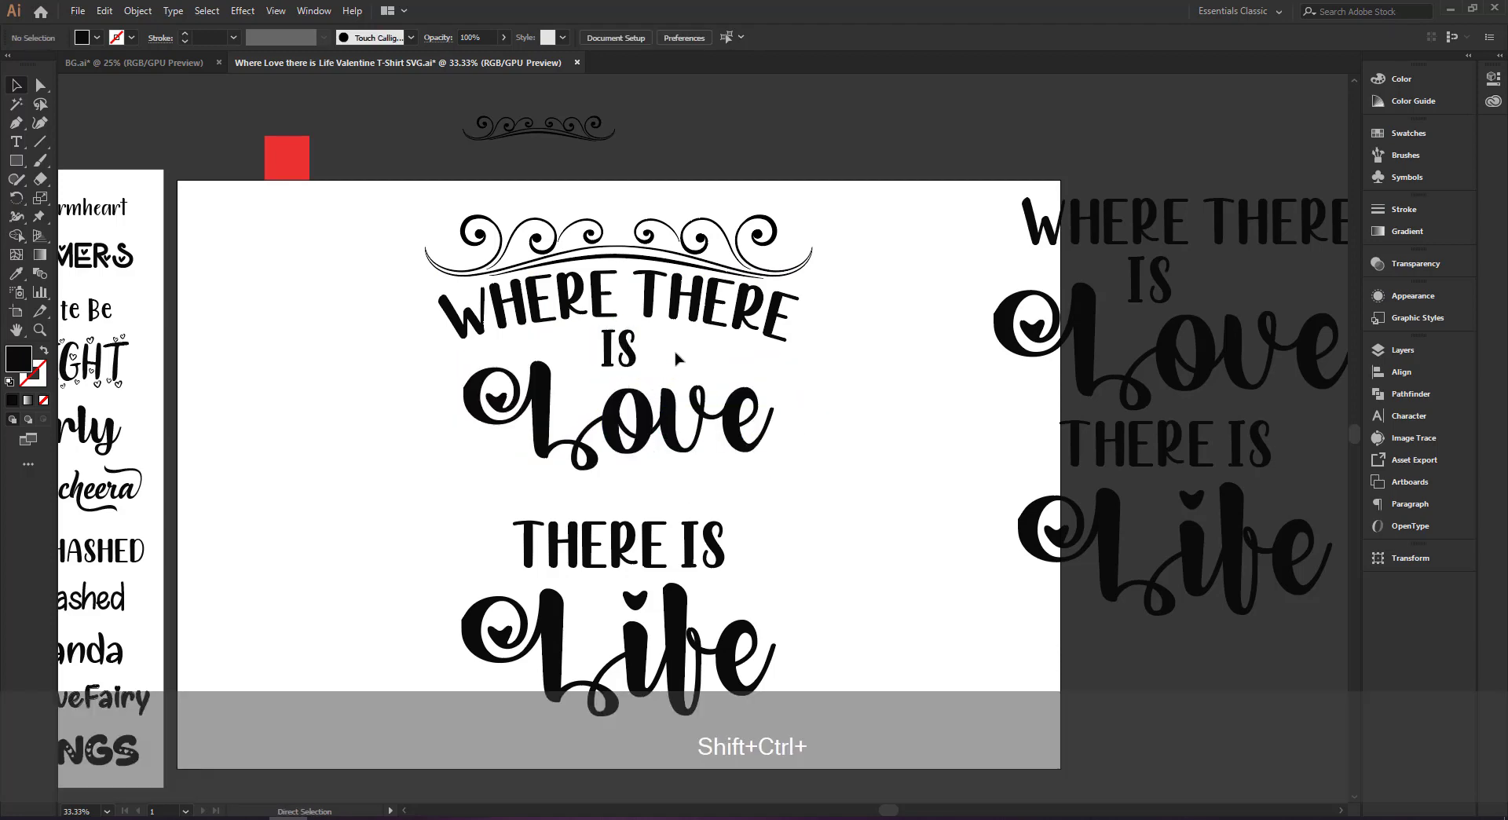
- Draw a black ellipse about 302 by 152 px over the word IS above Love and shift it to cover the word
{"action": "key", "text": "ctrl+plus"}
{"action": "key", "text": "ctrl+plus"}
{"action": "key", "text": "ctrl+plus"}
{"action": "key", "text": "space"}
{"action": "left_click_drag", "start_coordinate": [679, 352], "coordinate": [755, 533]}
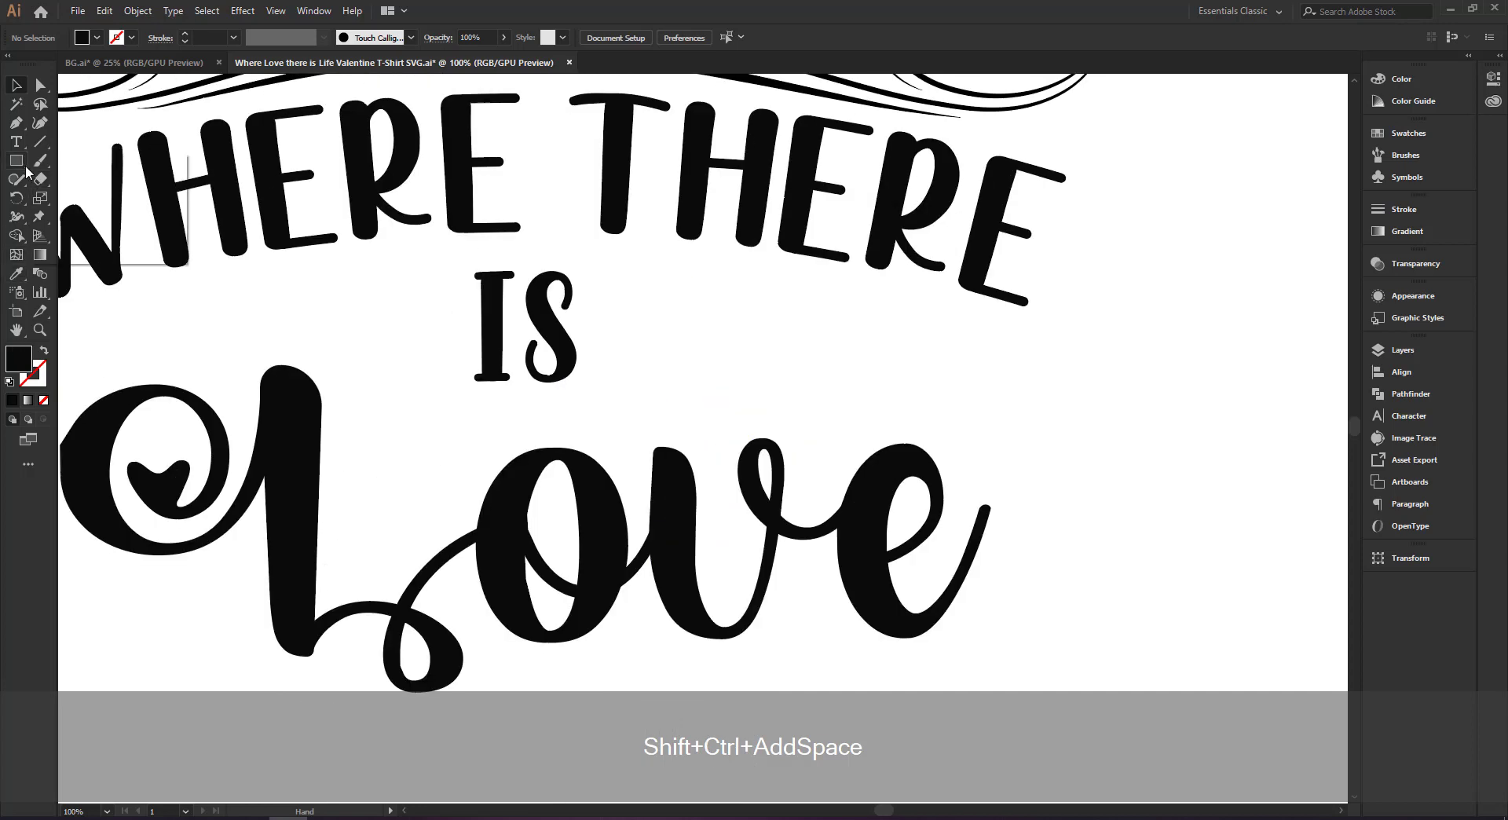
{"action": "left_click_drag", "start_coordinate": [26, 168], "coordinate": [79, 203]}
{"action": "left_click_drag", "start_coordinate": [509, 380], "coordinate": [699, 414]}
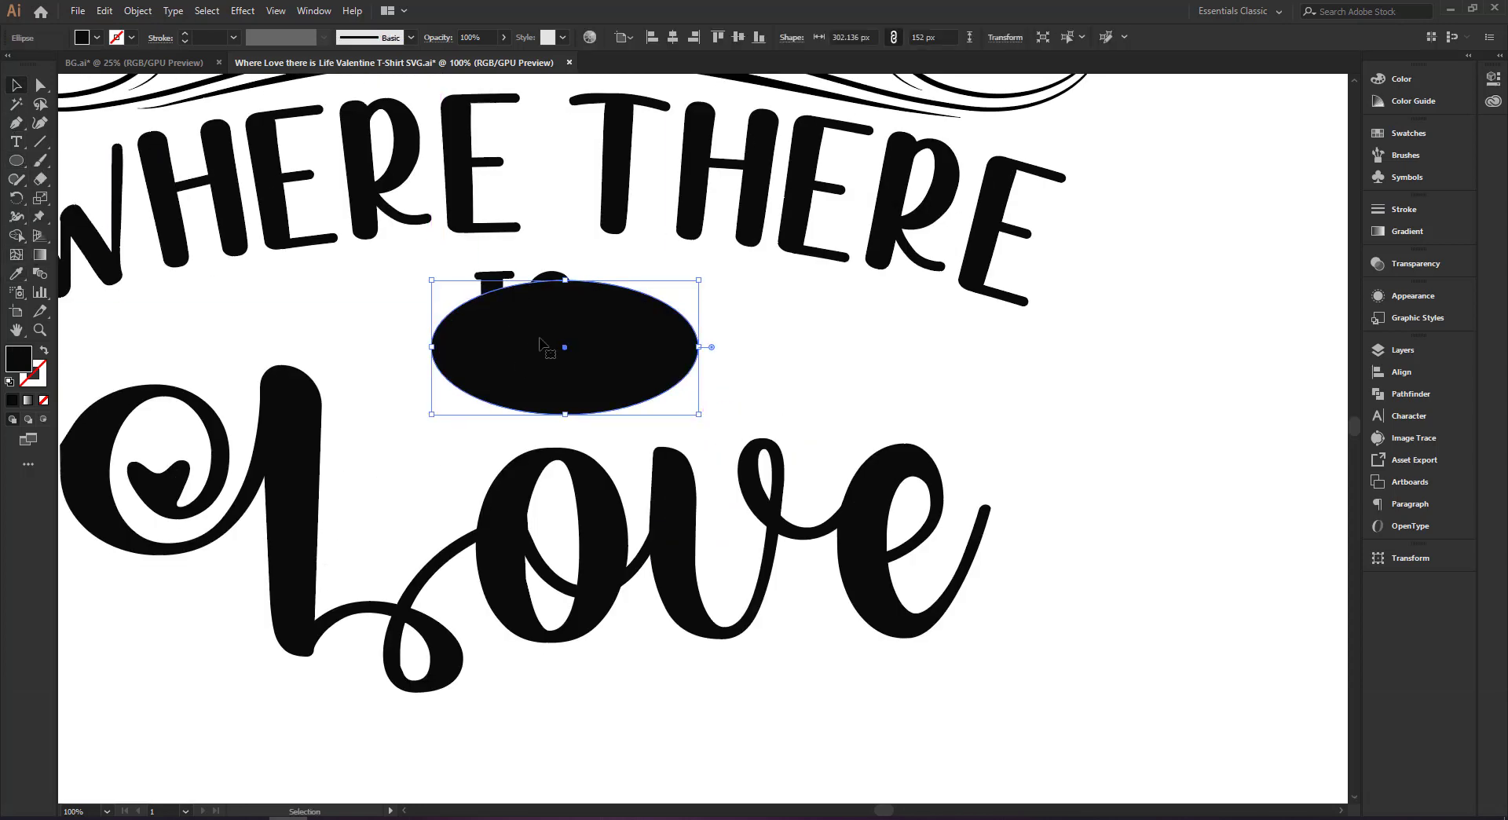
{"action": "left_click_drag", "start_coordinate": [540, 338], "coordinate": [525, 330]}
{"action": "left_click", "coordinate": [741, 287]}
- Bring the IS lettering in front of the ellipse, scale it to about 83 by 91 px and fill it white
{"action": "left_click", "coordinate": [483, 274]}
{"action": "left_click", "coordinate": [635, 333], "text": "shift"}
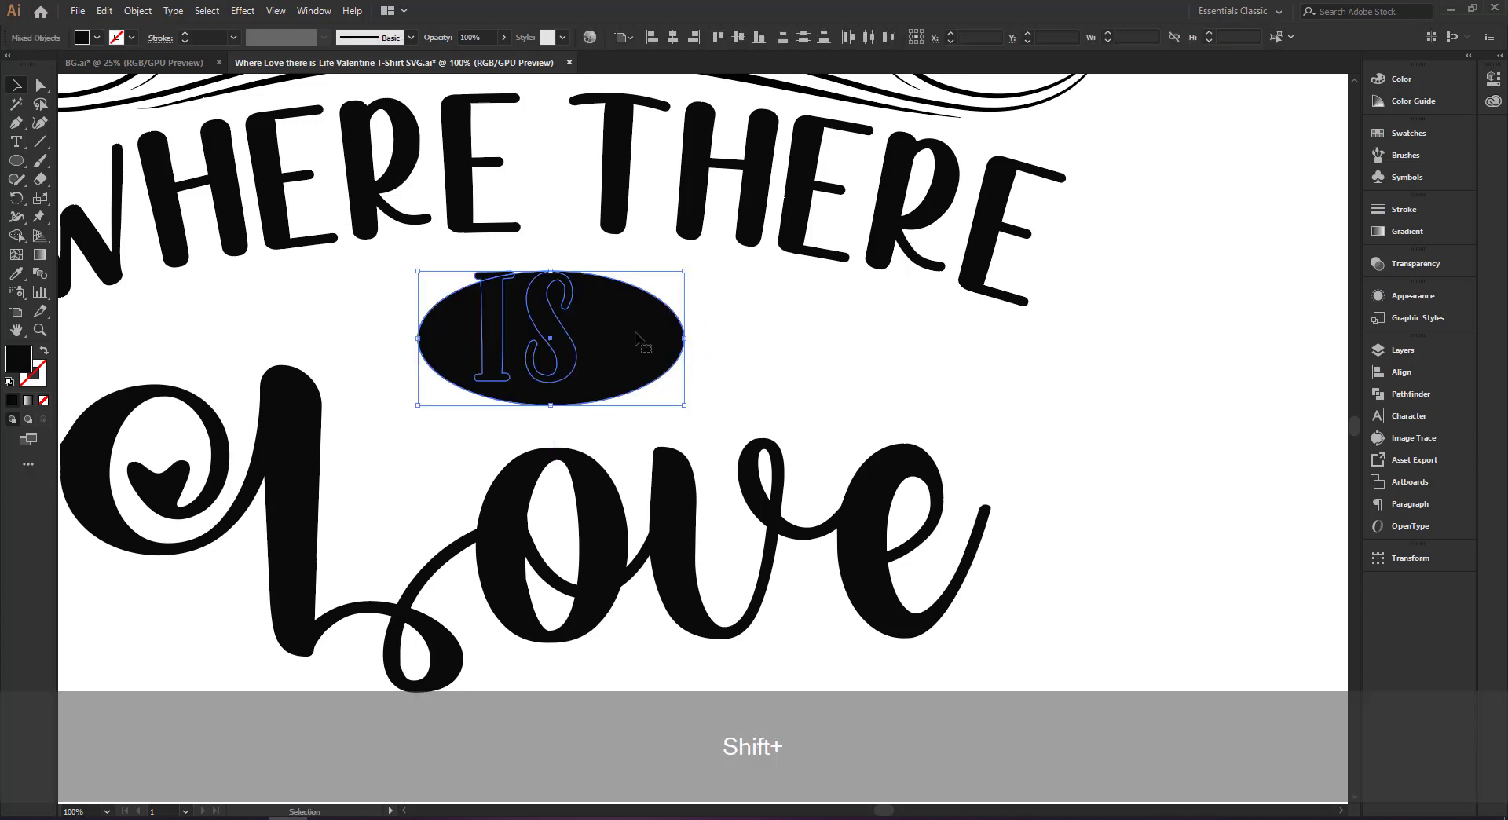
{"action": "key", "text": "shift+ctrl+x"}
{"action": "key", "text": "ctrl+f"}
{"action": "left_click", "coordinate": [735, 336]}
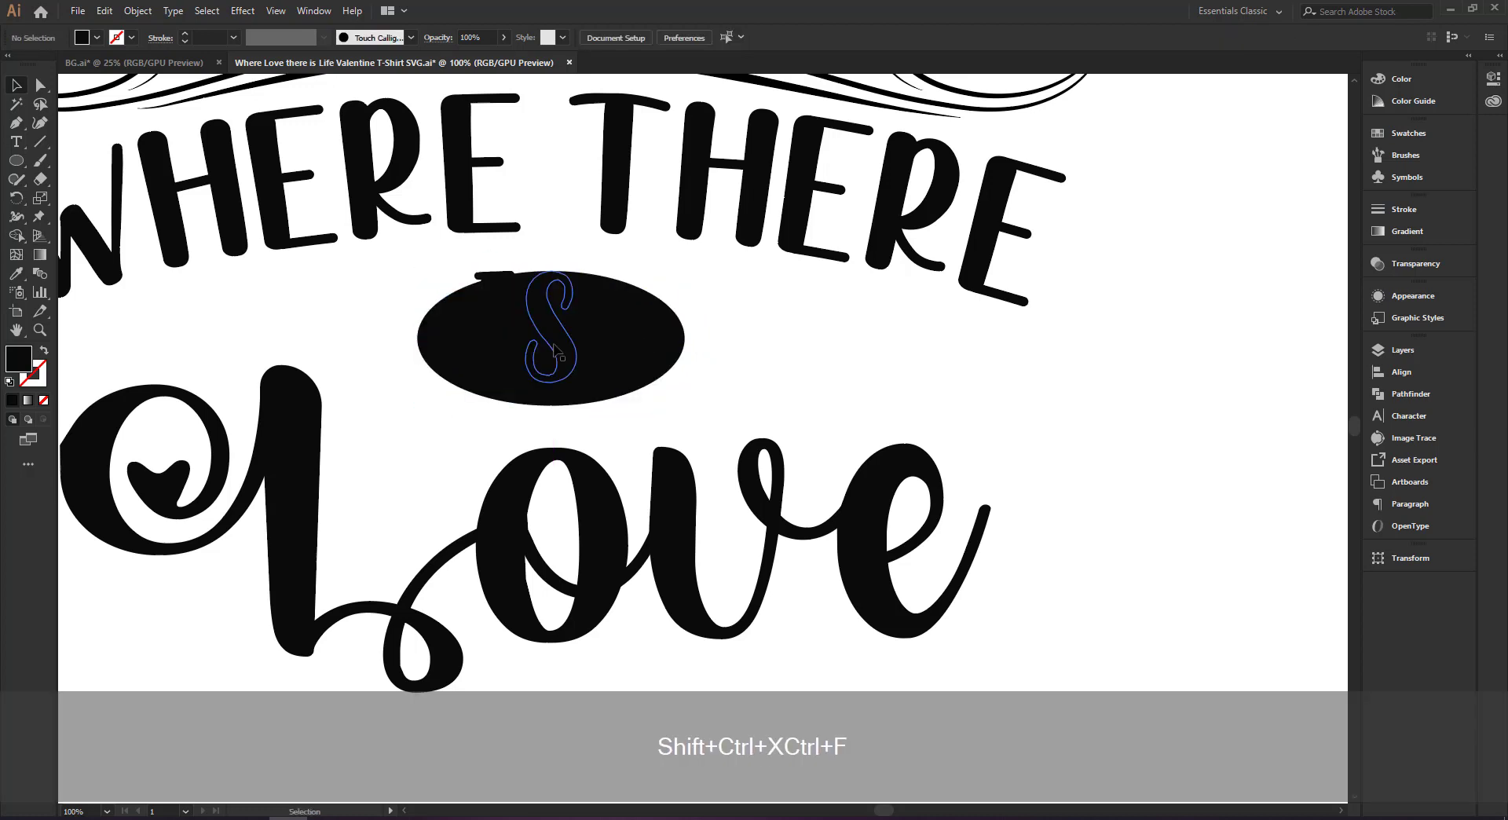
{"action": "left_click", "coordinate": [555, 351]}
{"action": "left_click_drag", "start_coordinate": [596, 338], "coordinate": [582, 338]}
{"action": "left_click", "coordinate": [196, 318]}
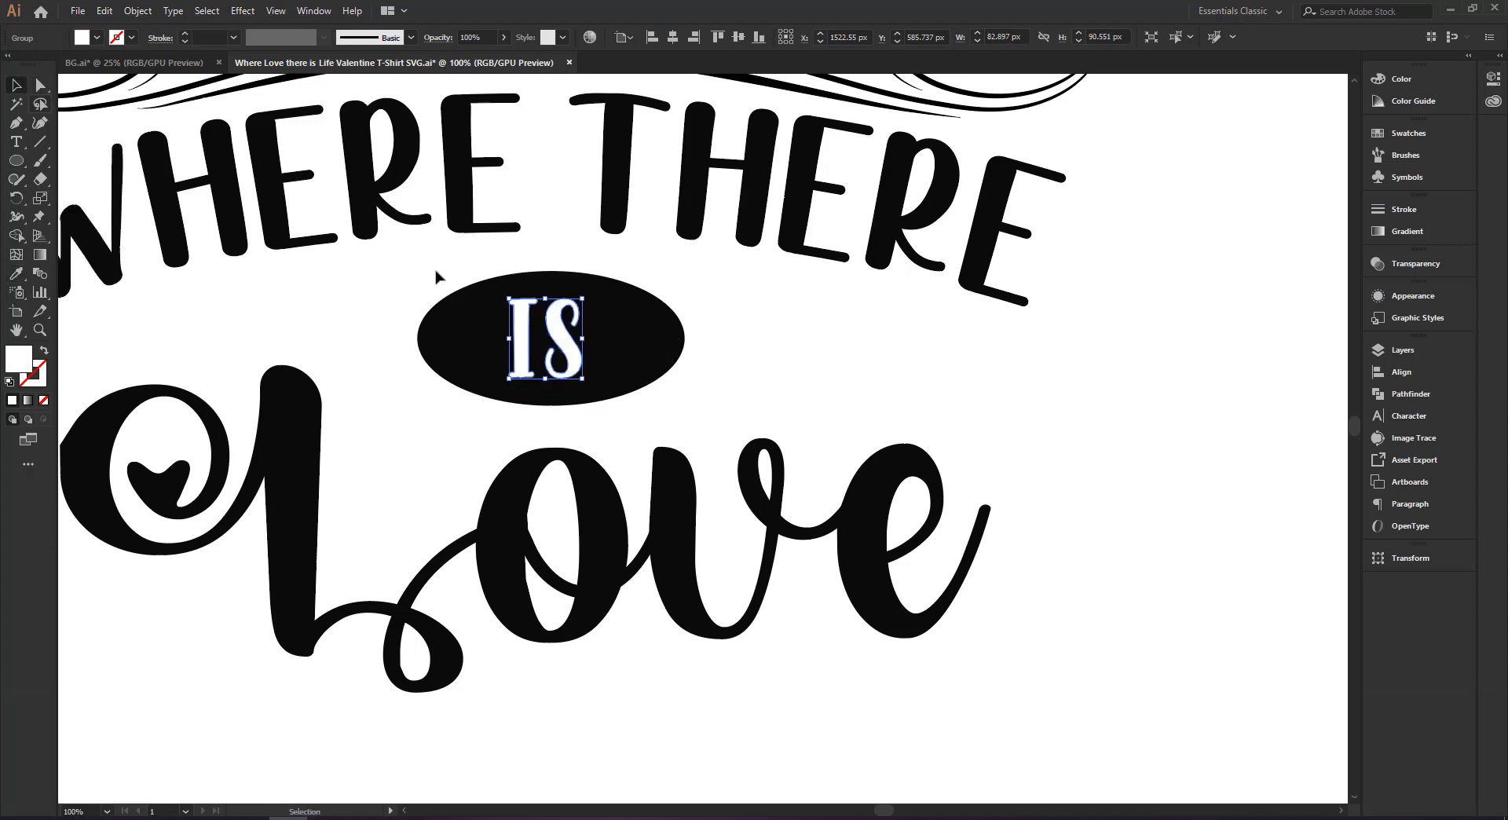
- Centre the white IS horizontally within the black ellipse and enlarge the lettering slightly
{"action": "left_click", "coordinate": [449, 308], "text": "shift"}
{"action": "left_click", "coordinate": [673, 37]}
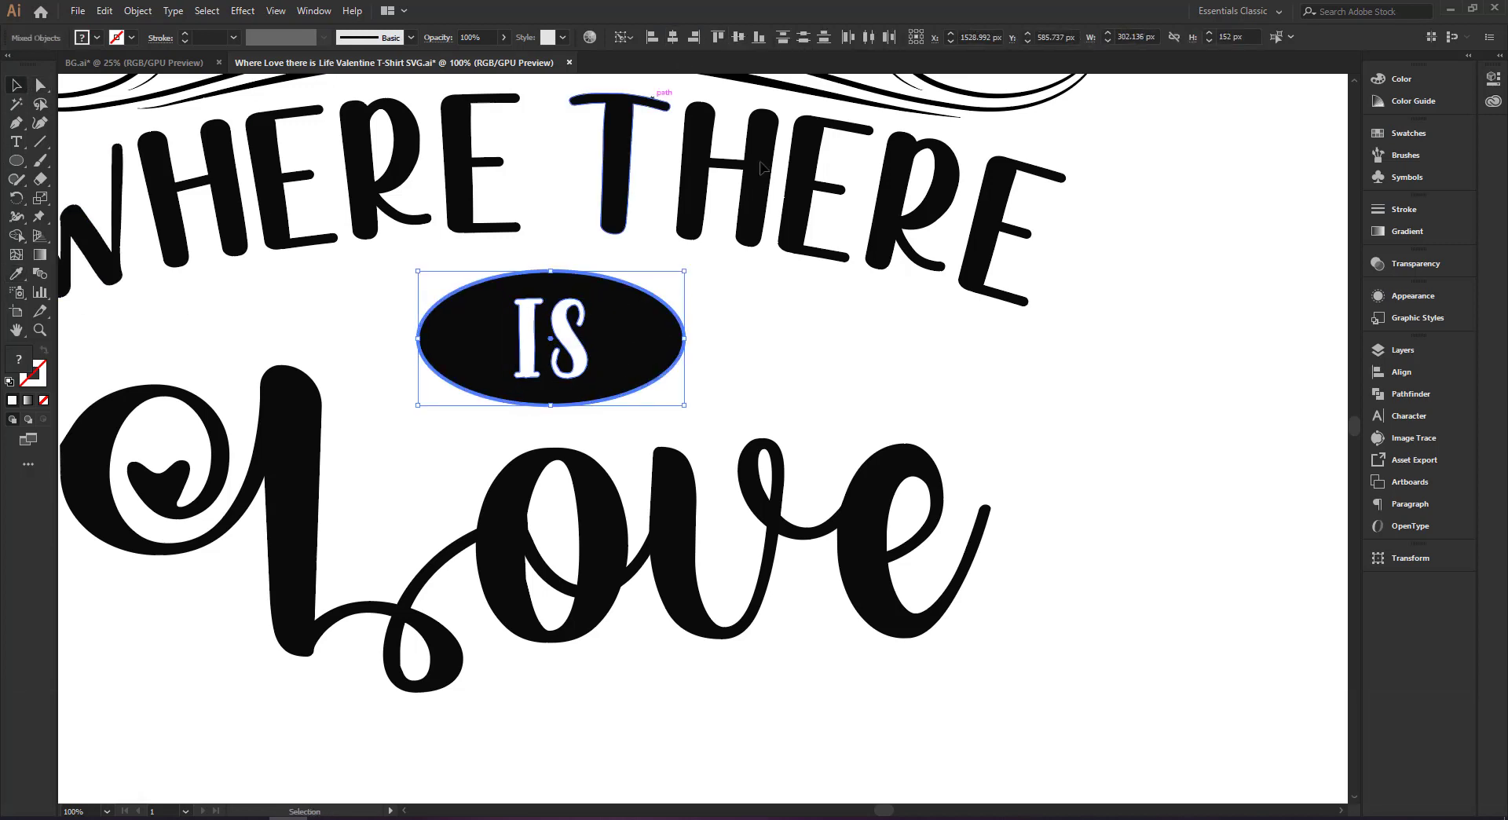
{"action": "left_click", "coordinate": [719, 292]}
{"action": "left_click", "coordinate": [578, 344]}
{"action": "left_click_drag", "start_coordinate": [588, 338], "coordinate": [601, 338]}
{"action": "key", "text": "ctrl+minus"}
{"action": "left_click", "coordinate": [770, 343]}
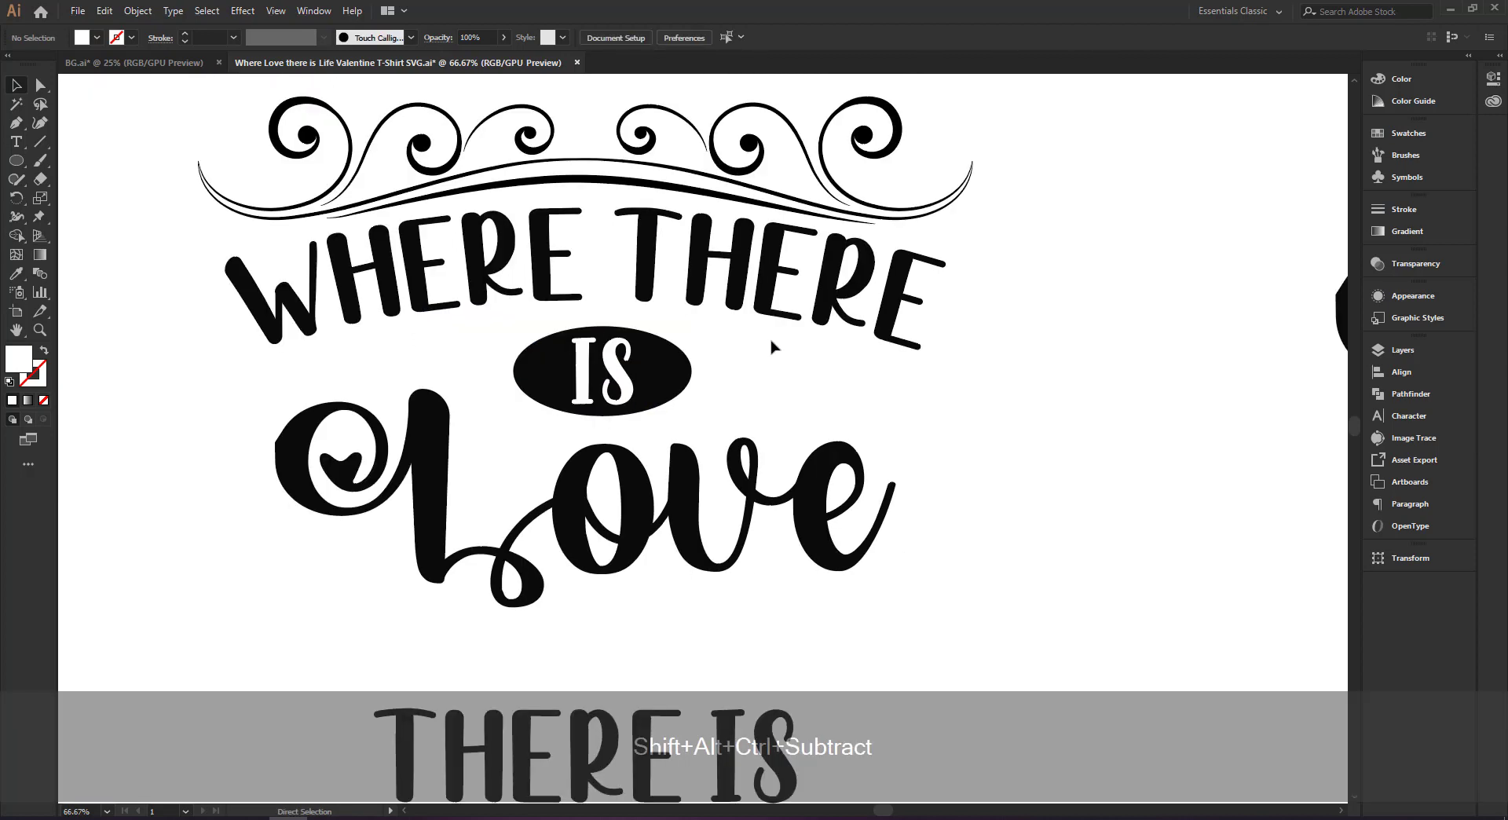
- Group the white IS lettering with the black ellipse behind it
{"action": "left_click_drag", "start_coordinate": [746, 340], "coordinate": [640, 373]}
{"action": "left_click", "coordinate": [725, 390]}
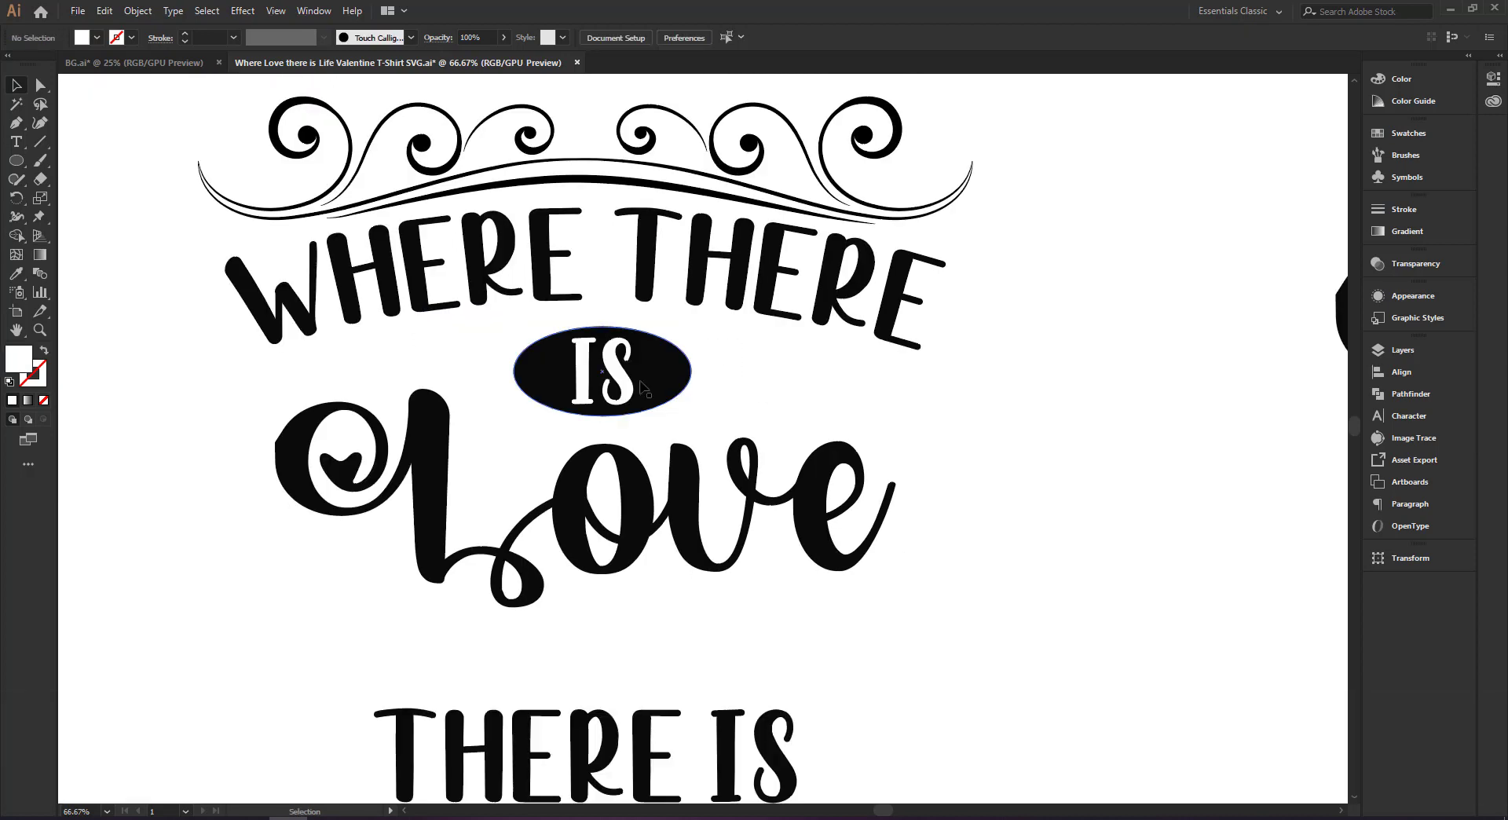
{"action": "left_click", "coordinate": [628, 385]}
{"action": "left_click", "coordinate": [674, 379], "text": "shift"}
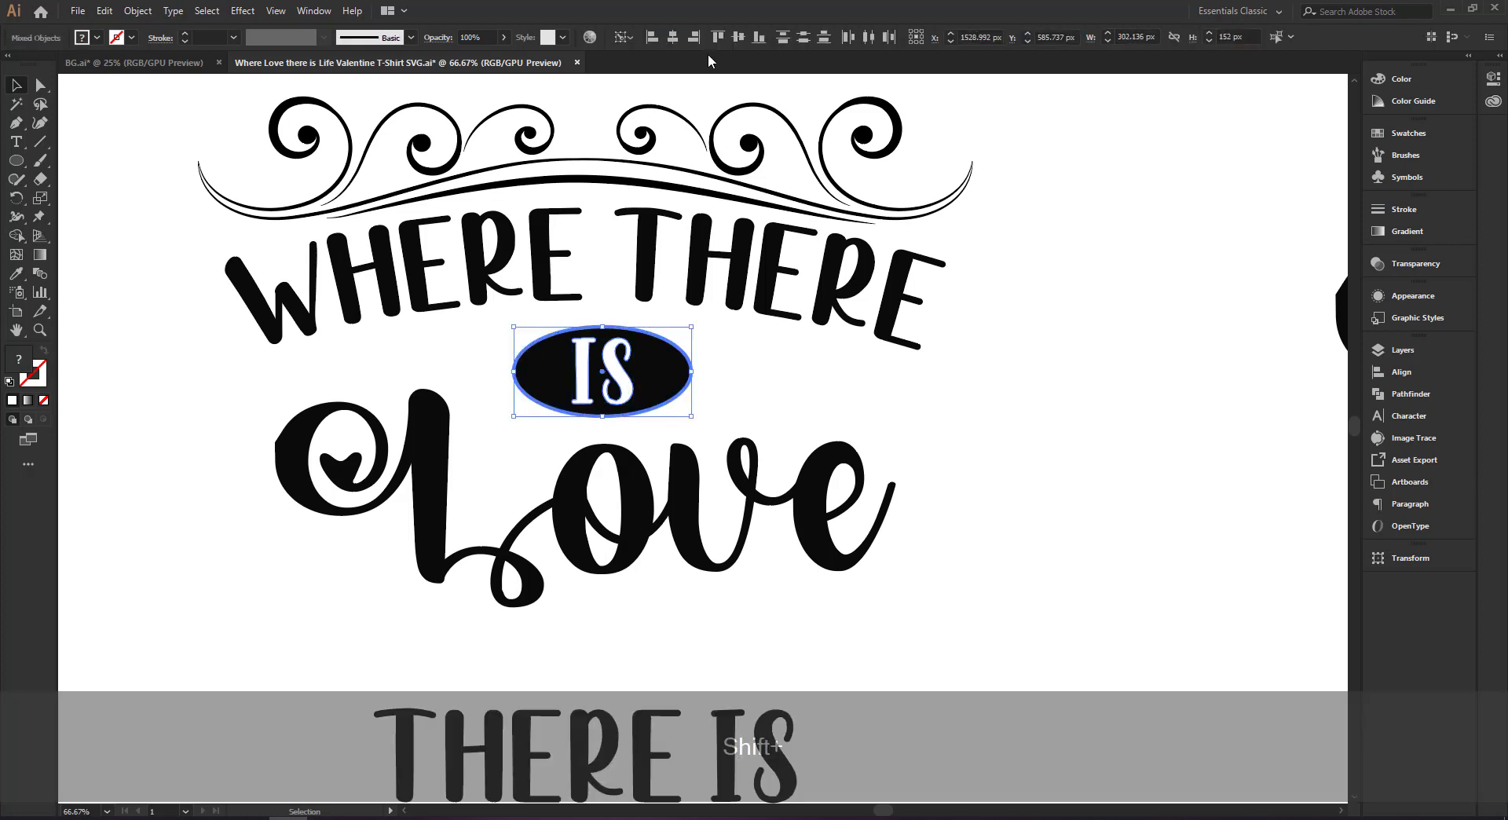
{"action": "key", "text": "ctrl+g"}
{"action": "left_click", "coordinate": [742, 386]}
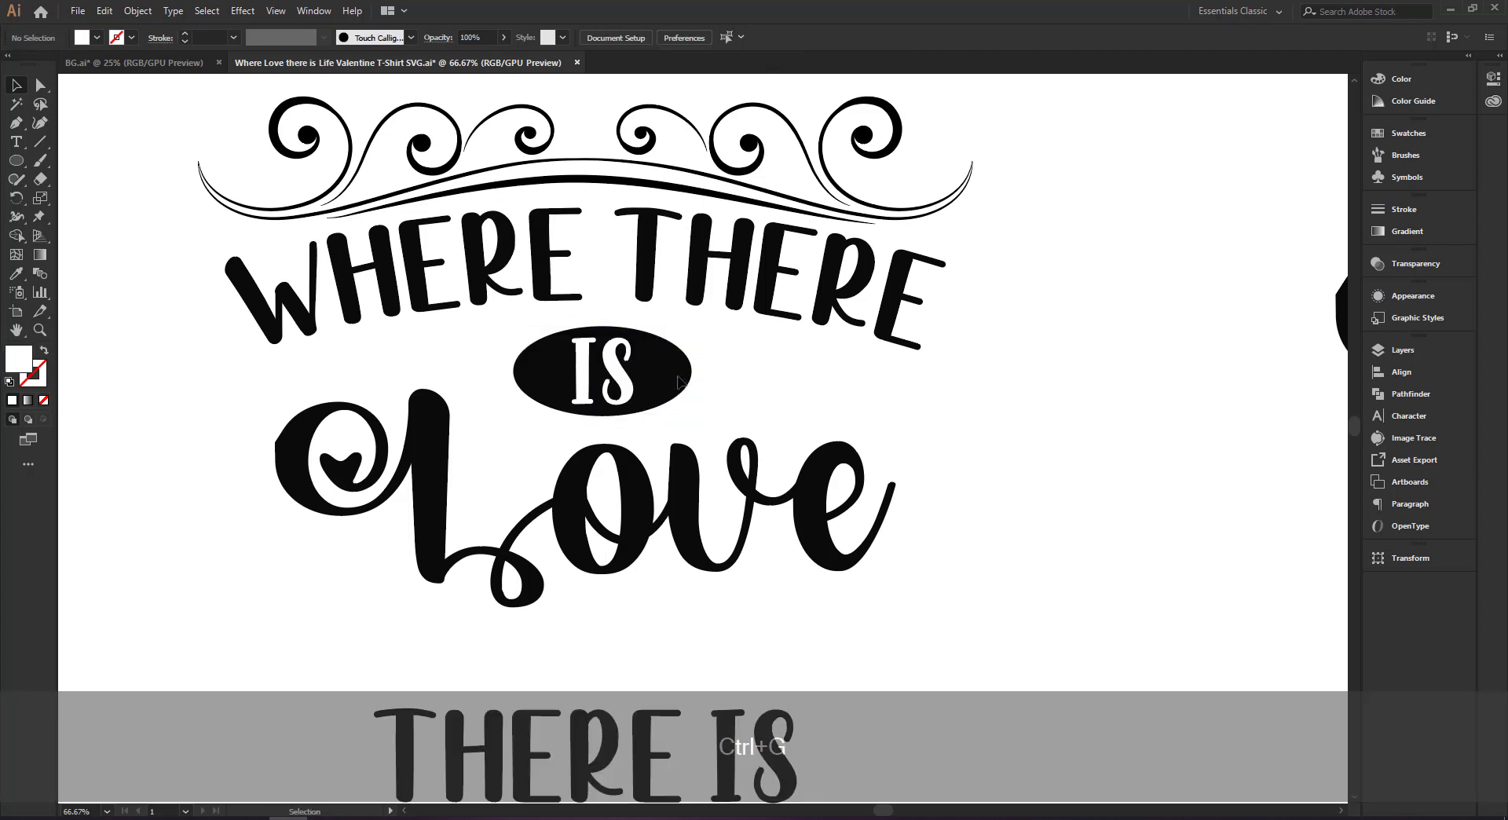
- Centre the IS badge horizontally with the arched WHERE THERE line and shift the badge slightly to the right
{"action": "left_click", "coordinate": [681, 383]}
{"action": "left_click", "coordinate": [691, 267], "text": "shift"}
{"action": "left_click", "coordinate": [680, 40]}
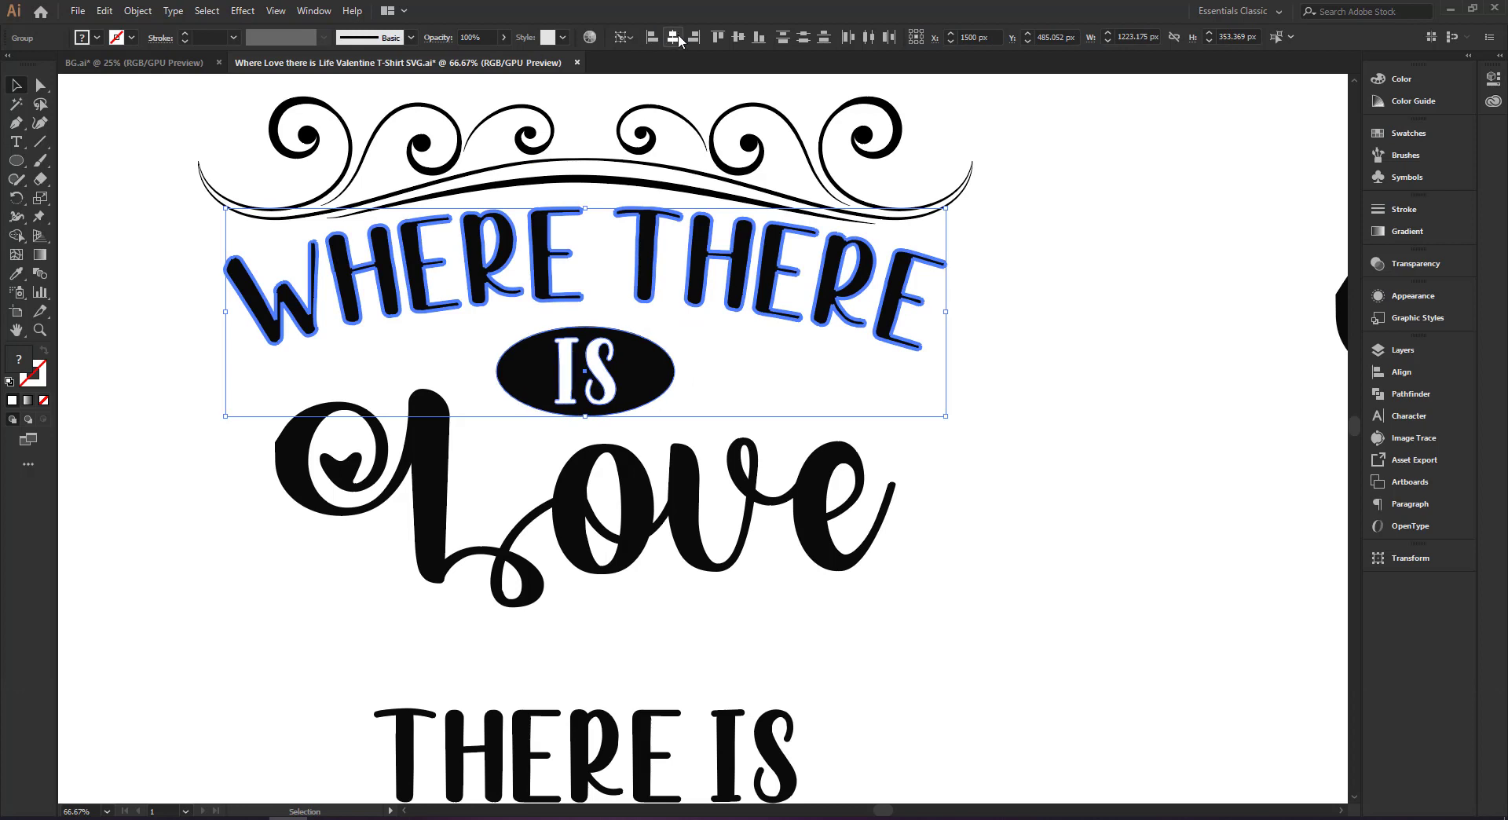
{"action": "left_click", "coordinate": [742, 387]}
{"action": "left_click_drag", "start_coordinate": [669, 377], "coordinate": [685, 377]}
{"action": "left_click", "coordinate": [742, 401]}
{"action": "key", "text": "shift+space"}
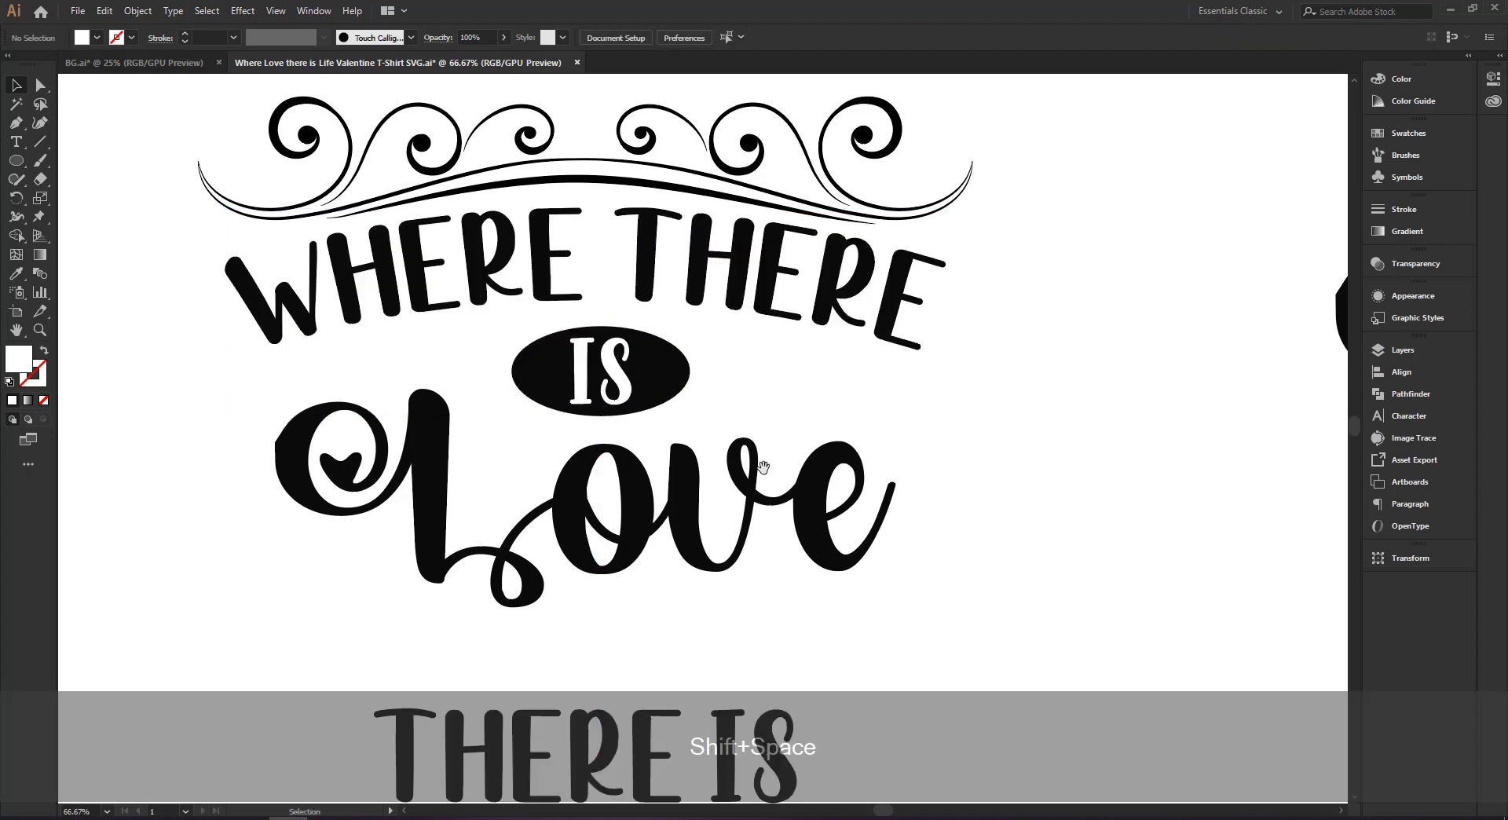
- Isolate the Love word, enlarge its L to about 579 by 430 px and shift the letter slightly left
{"action": "double_click", "coordinate": [746, 485]}
{"action": "left_click", "coordinate": [430, 452]}
{"action": "left_click_drag", "start_coordinate": [422, 388], "coordinate": [413, 349]}
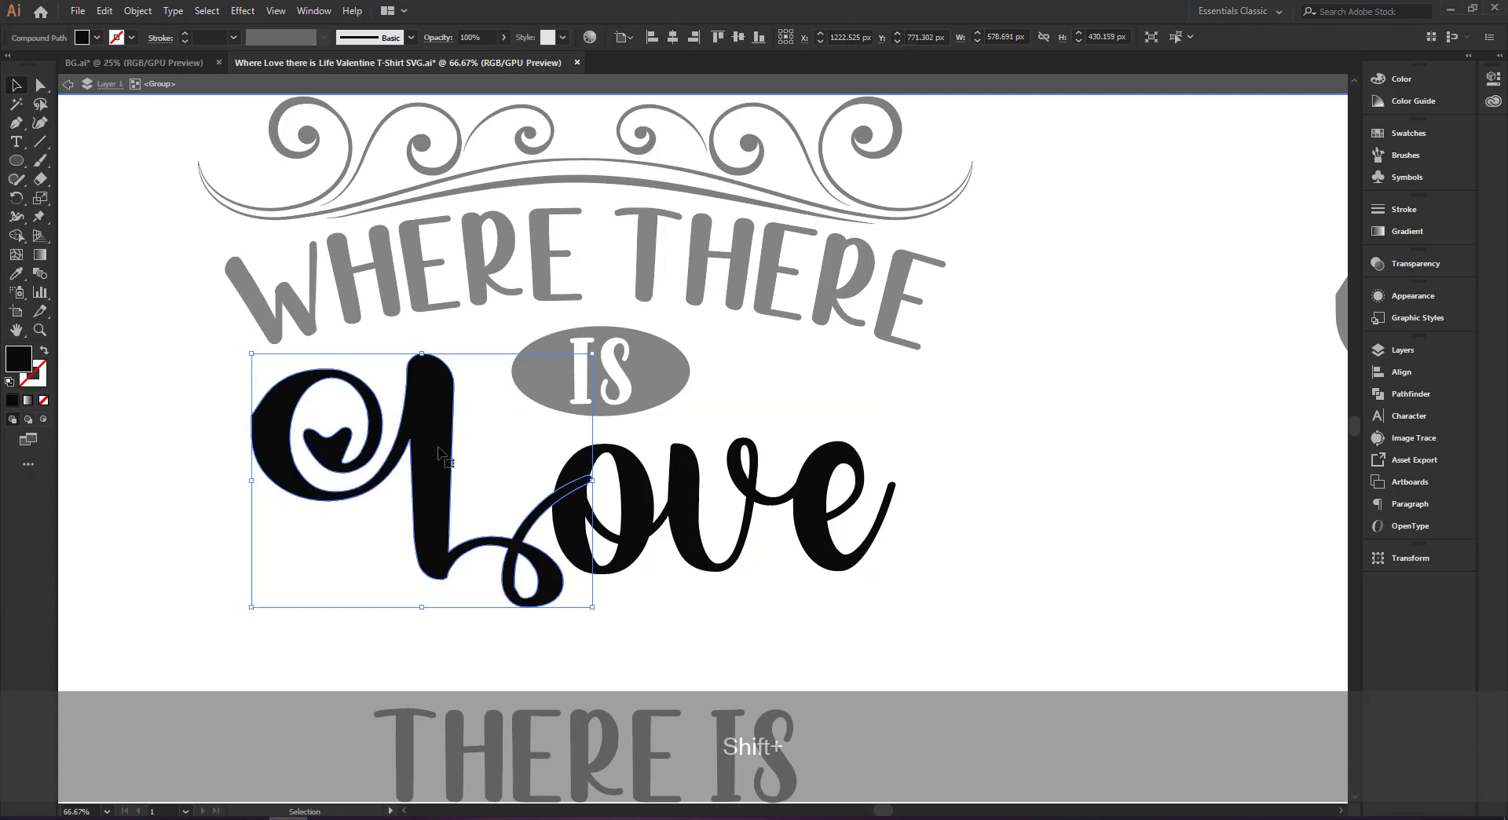
{"action": "mouse_move", "coordinate": [438, 454]}
{"action": "left_mouse_down"}
{"action": "mouse_move", "coordinate": [449, 448]}
{"action": "mouse_move", "coordinate": [428, 452]}
{"action": "left_mouse_up"}
- Enlarge the letter e of Love slightly and leave isolation of the word
{"action": "left_click", "coordinate": [837, 518]}
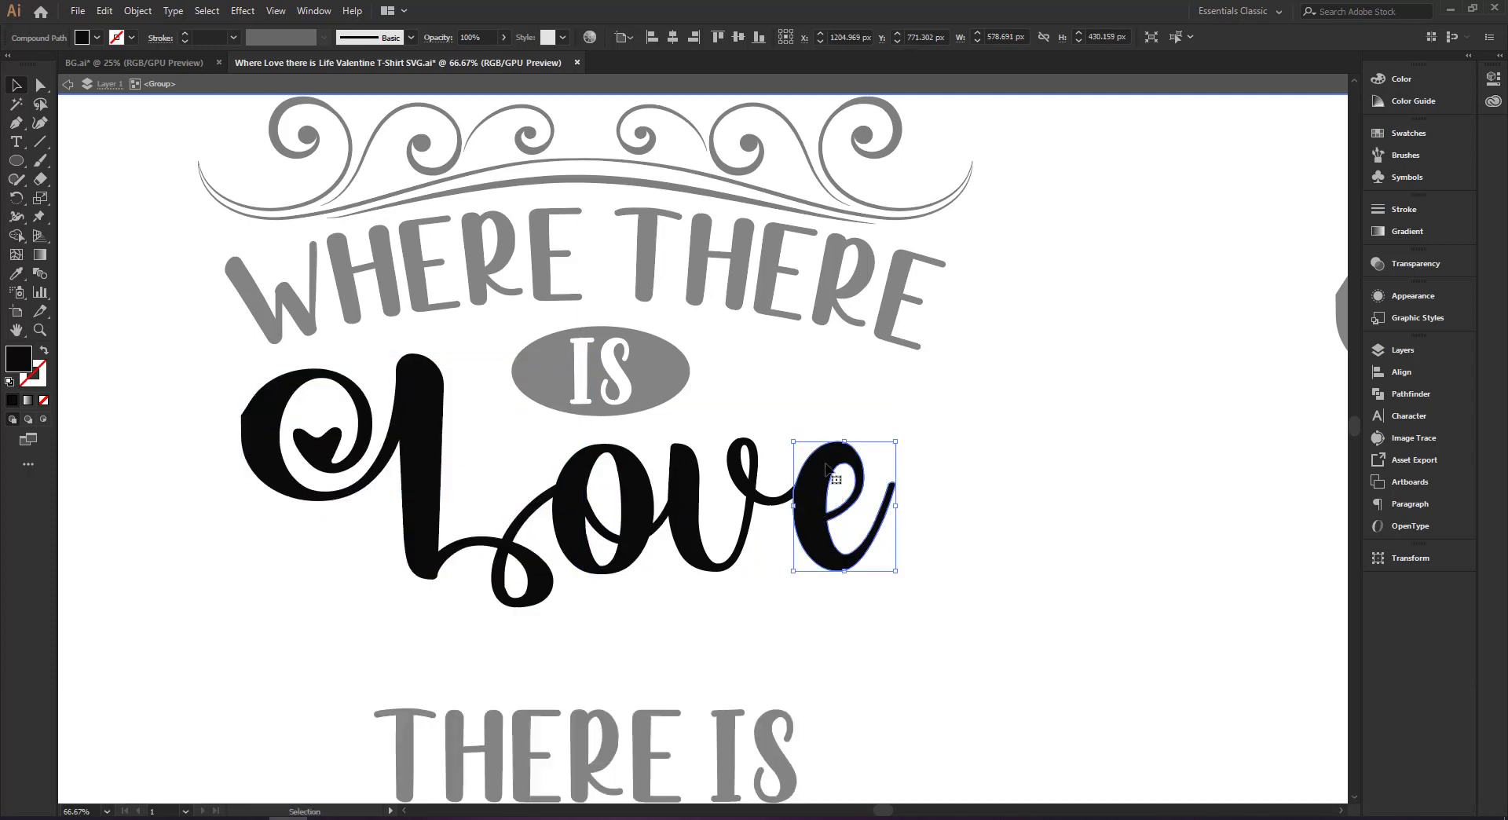
{"action": "mouse_move", "coordinate": [825, 480]}
{"action": "left_mouse_down"}
{"action": "mouse_move", "coordinate": [825, 428]}
{"action": "mouse_move", "coordinate": [822, 472]}
{"action": "left_mouse_up"}
{"action": "double_click", "coordinate": [1000, 432]}
{"action": "key", "text": "ctrl+minus"}
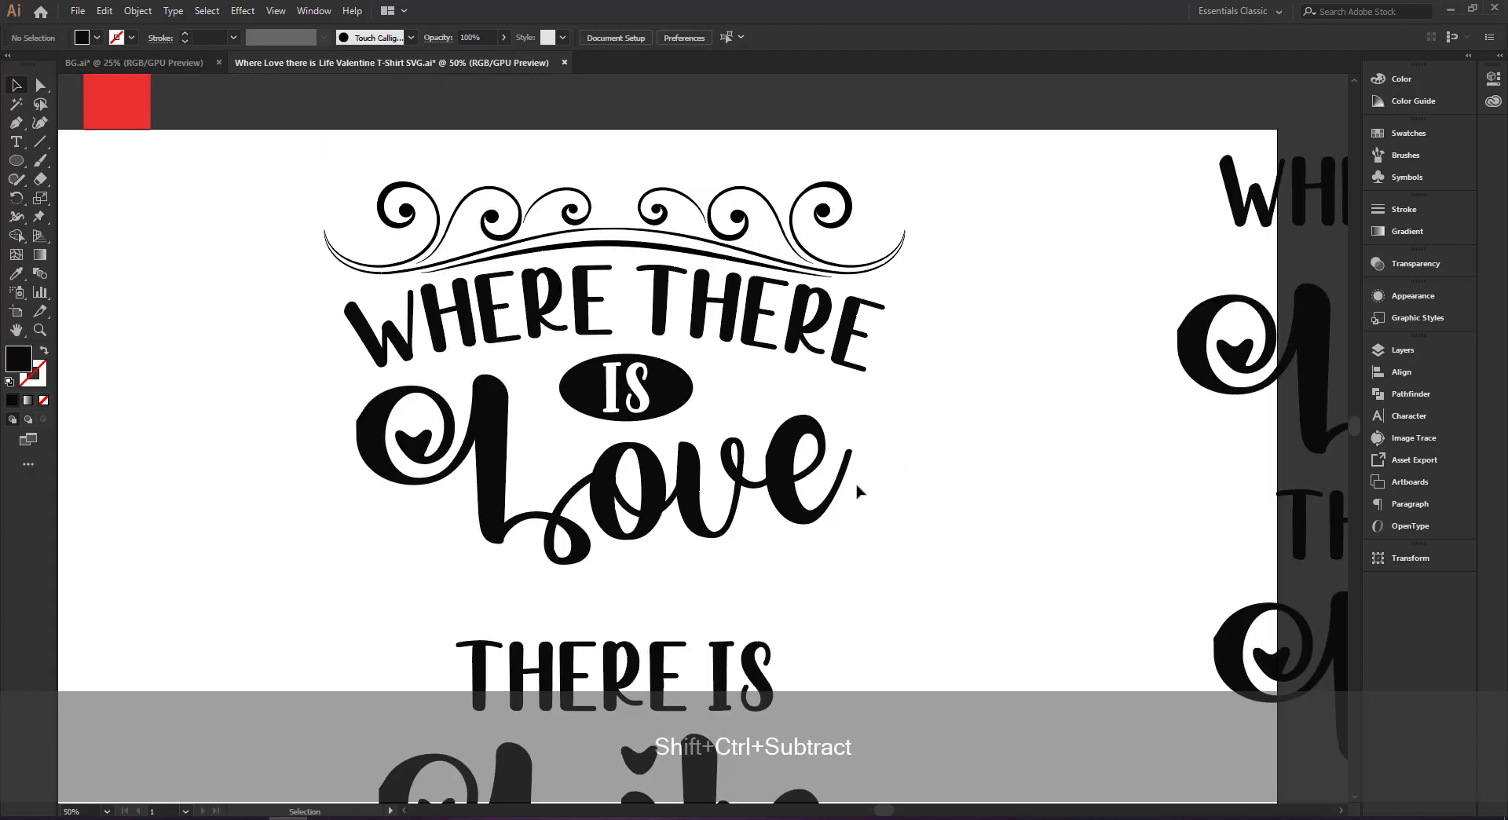
- Move the THERE IS line up and nudge it close beneath the Love word
{"action": "scroll", "coordinate": [856, 485], "scroll_direction": "down", "scroll_amount": 3}
{"action": "key", "text": "space"}
{"action": "left_click_drag", "start_coordinate": [721, 536], "coordinate": [773, 459]}
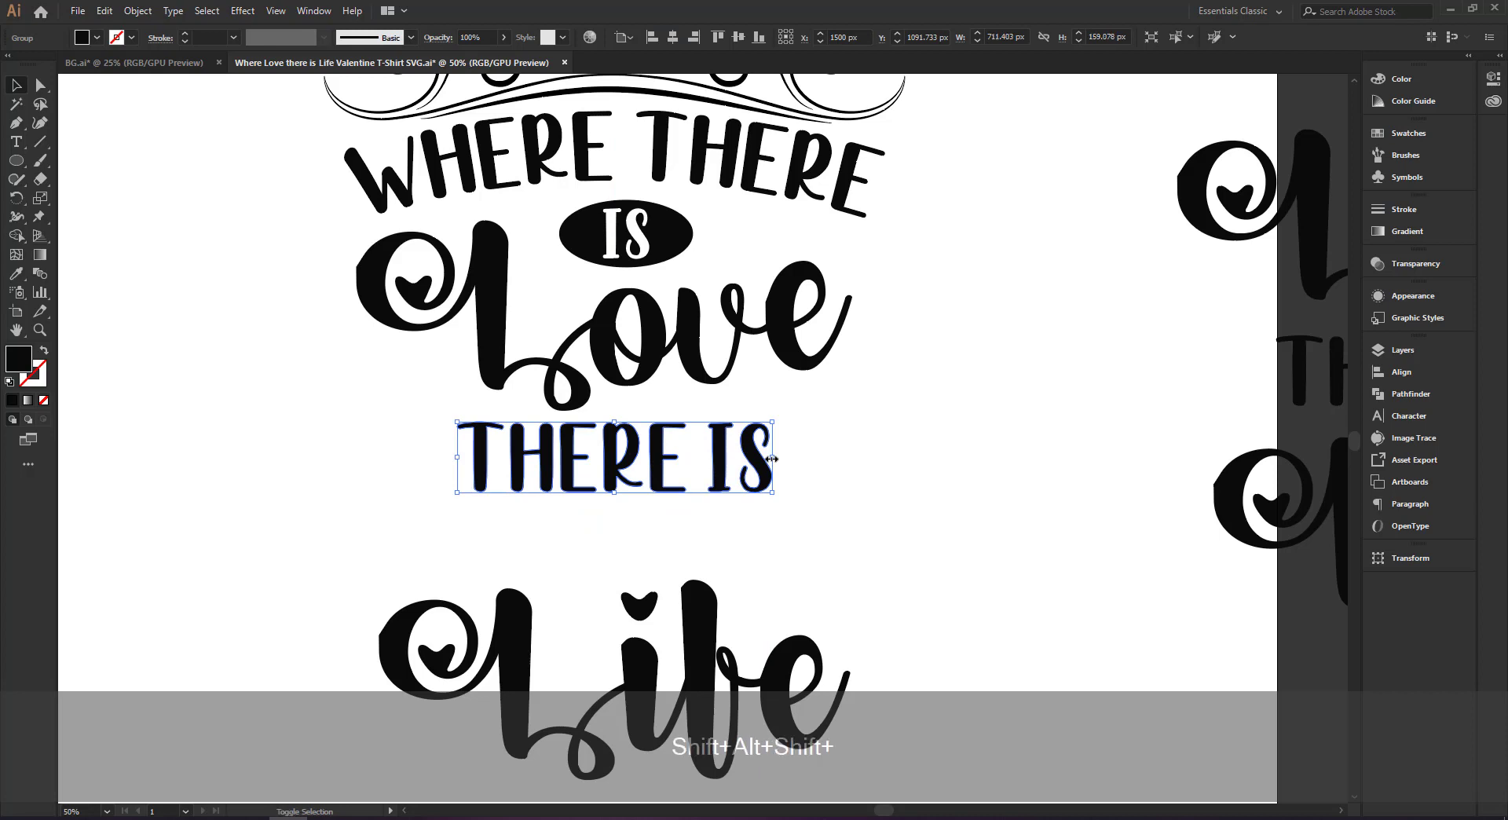
{"action": "key", "text": "shift+Up"}
{"action": "key", "text": "Up"}
{"action": "key", "text": "Up"}
{"action": "key", "text": "Up"}
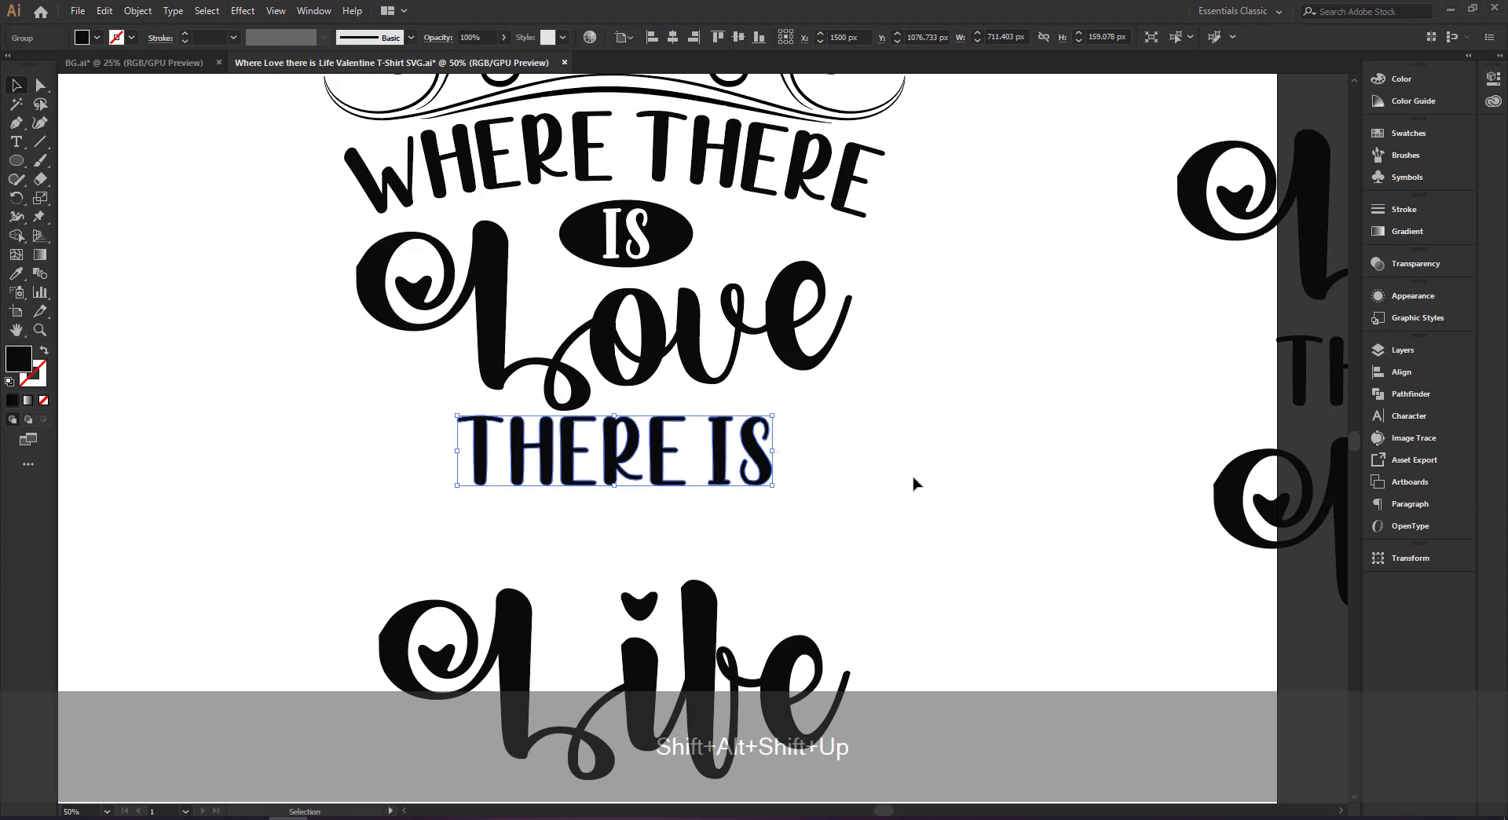
{"action": "left_click", "coordinate": [882, 458]}
- Move the Life word up close beneath the THERE IS line
{"action": "scroll", "coordinate": [882, 457], "scroll_direction": "down", "scroll_amount": 2}
{"action": "left_click_drag", "start_coordinate": [679, 566], "coordinate": [679, 485]}
{"action": "left_click", "coordinate": [784, 380]}
{"action": "left_click_drag", "start_coordinate": [779, 363], "coordinate": [794, 438]}
{"action": "key", "text": "ctrl+KP_Subtract"}
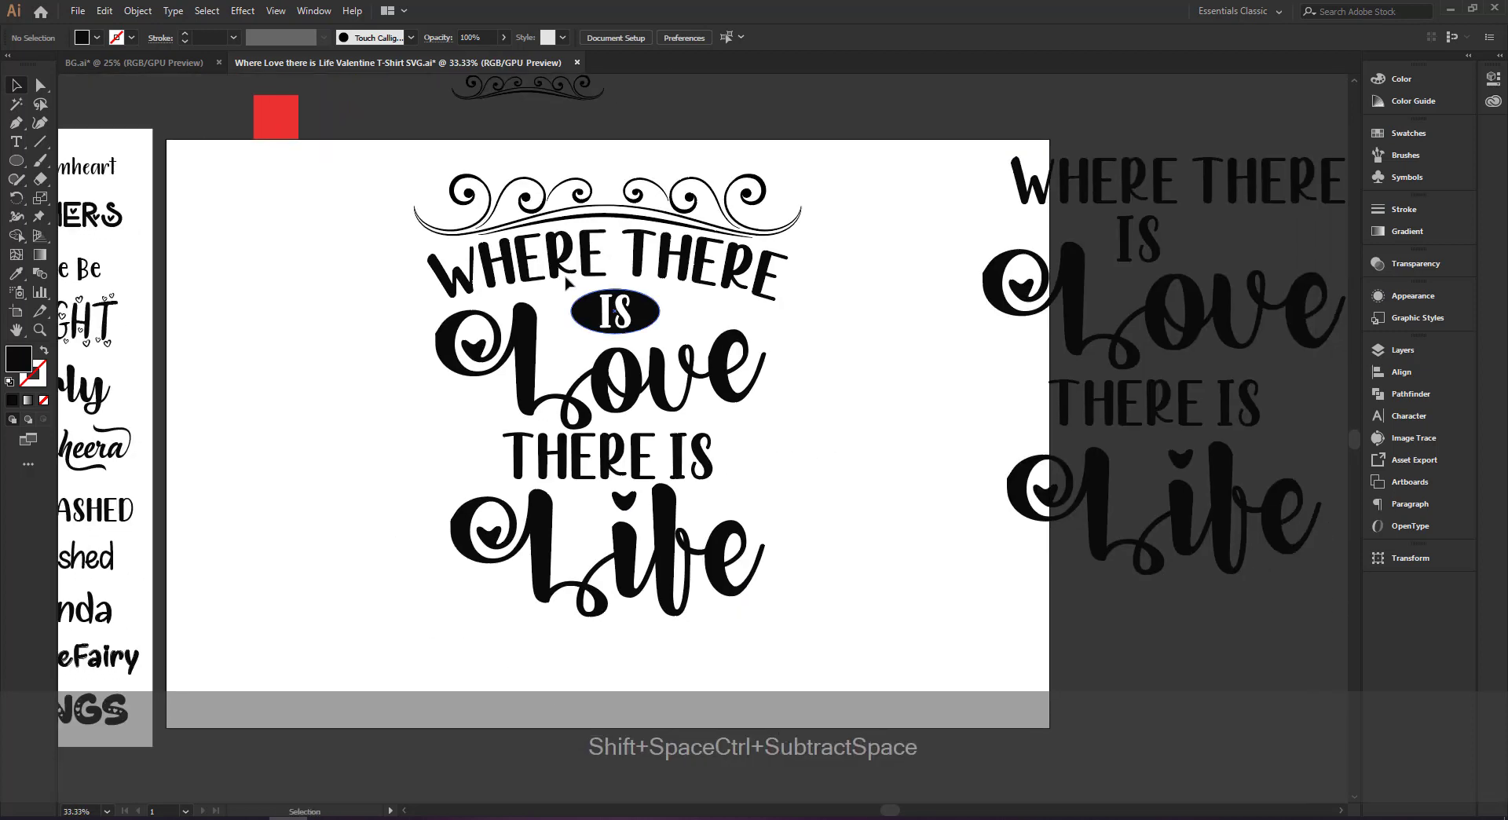
- Switch to the BG.ai clipart file and try placing the Valentine's Day heart swirl in the quote design
{"action": "left_click", "coordinate": [186, 59]}
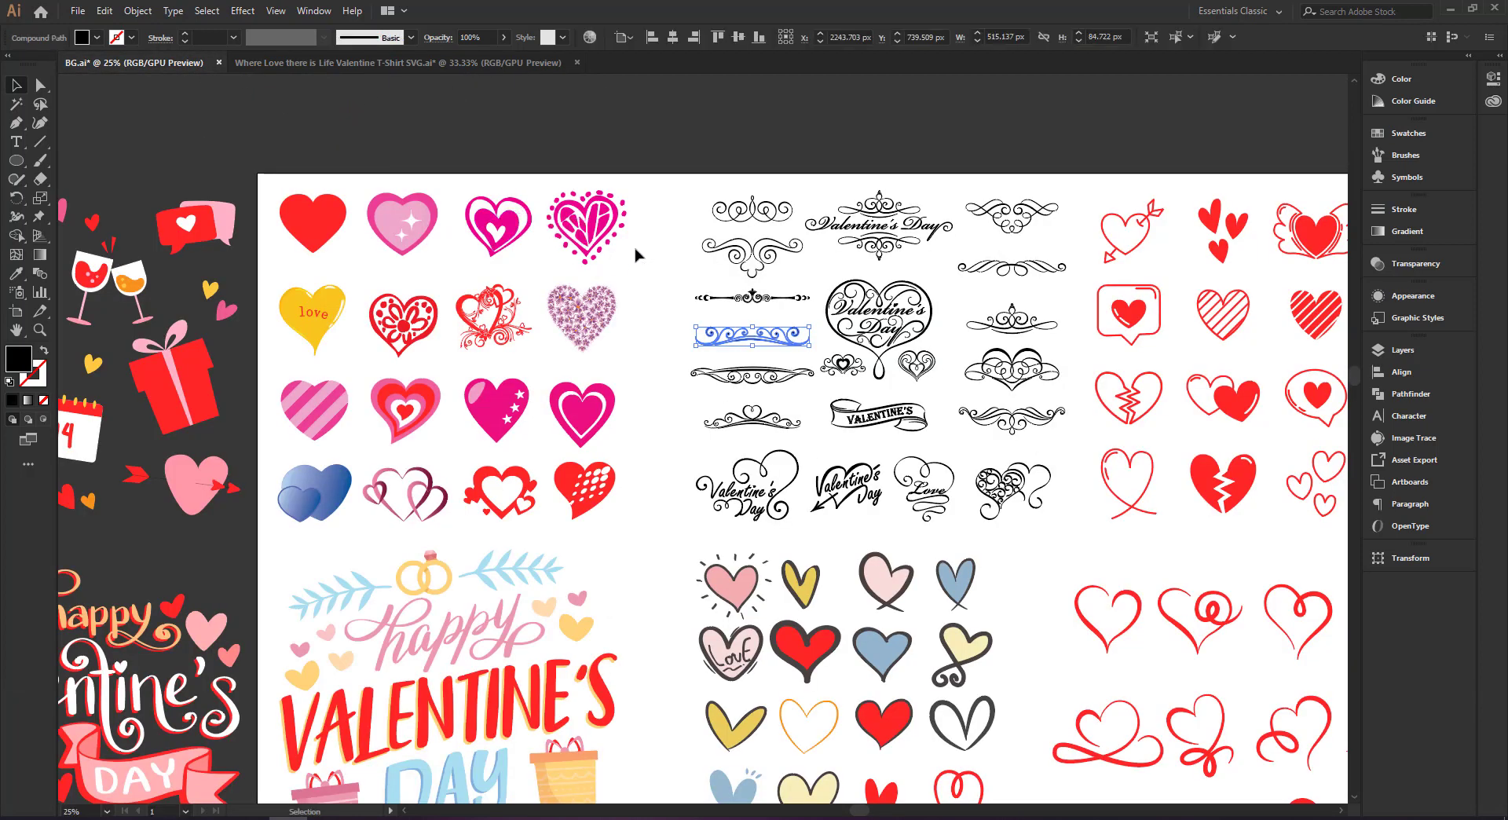
{"action": "left_click_drag", "start_coordinate": [662, 285], "coordinate": [463, 231]}
{"action": "left_click_drag", "start_coordinate": [662, 257], "coordinate": [595, 208]}
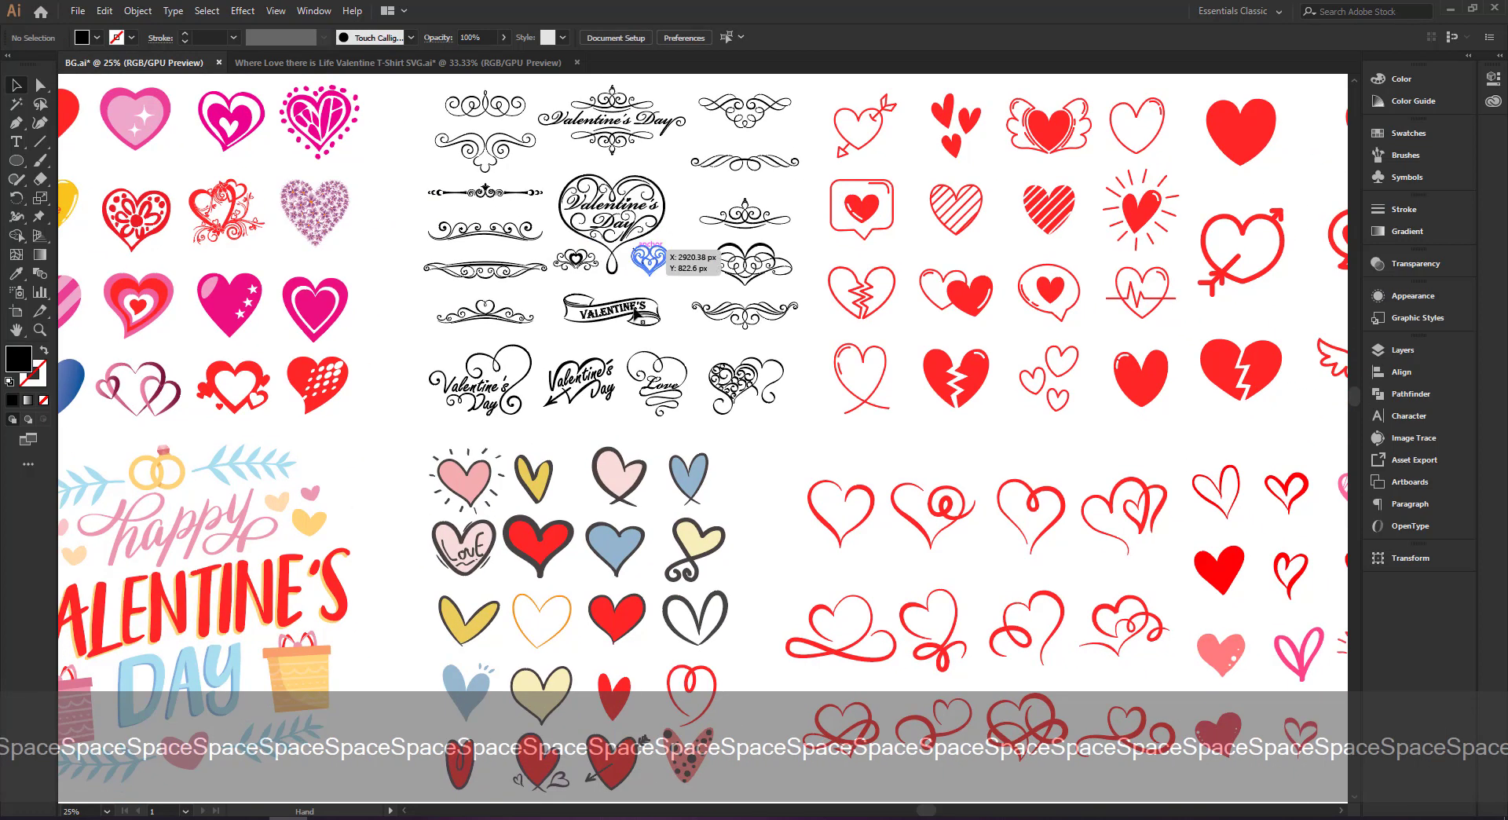
{"action": "double_click", "coordinate": [530, 363]}
{"action": "left_click_drag", "start_coordinate": [530, 363], "coordinate": [812, 428]}
{"action": "left_click", "coordinate": [855, 477]}
{"action": "key", "text": "shift+space"}
{"action": "left_click", "coordinate": [794, 410]}
{"action": "key", "text": "Delete"}
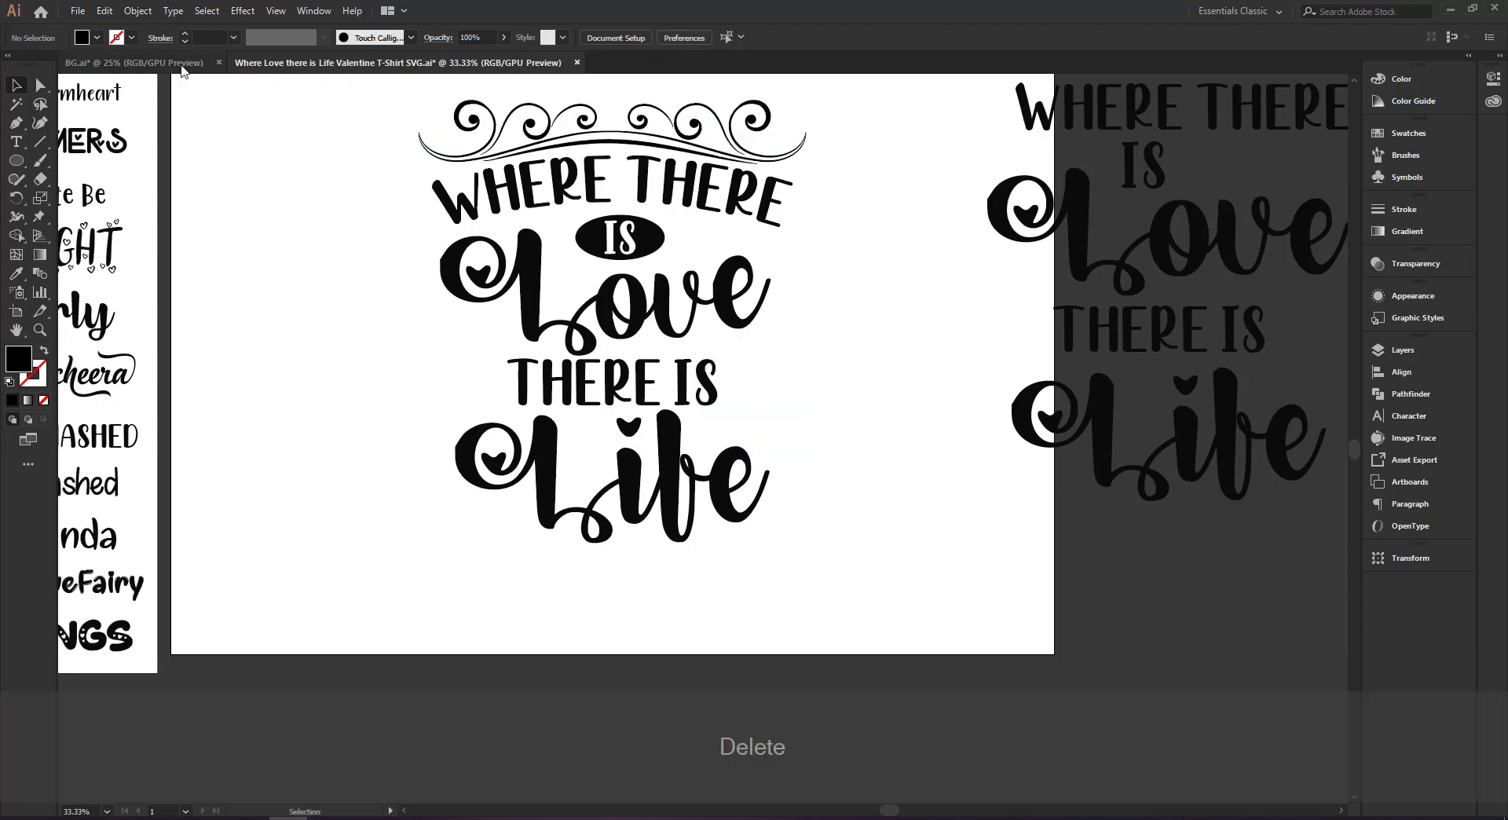
- Return to BG.ai, leave isolation and release the compound path of the Valentine's Day heart swirl clipart
{"action": "left_click", "coordinate": [133, 63]}
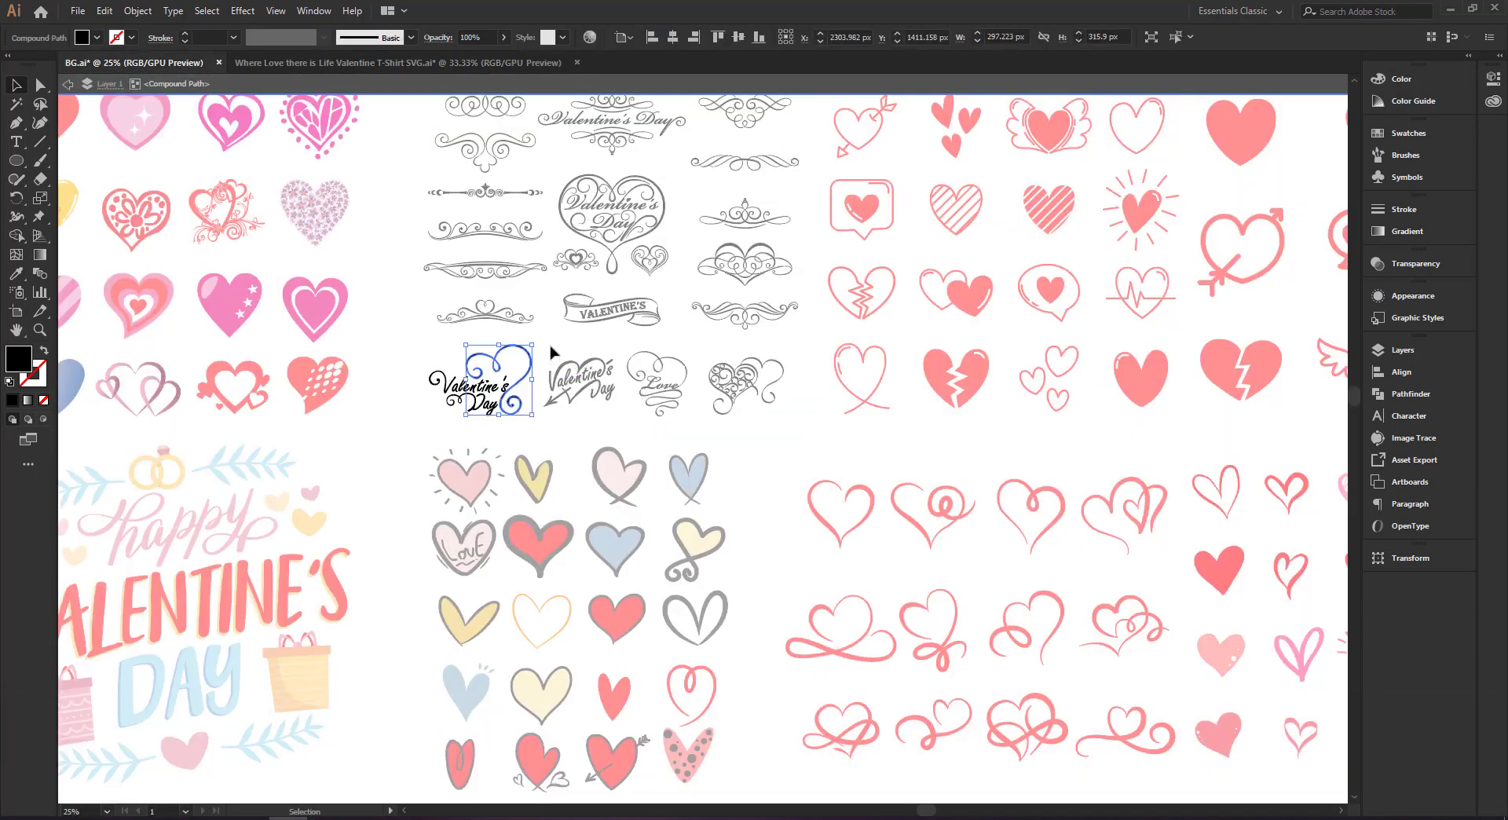
{"action": "left_click", "coordinate": [552, 353]}
{"action": "key", "text": "ctrl+KP_Add"}
{"action": "key", "text": "ctrl+KP_Add"}
{"action": "key", "text": "ctrl+KP_Add"}
{"action": "key", "text": "ctrl+KP_Add"}
{"action": "left_click_drag", "start_coordinate": [284, 267], "coordinate": [1001, 511]}
{"action": "left_click_drag", "start_coordinate": [593, 381], "coordinate": [659, 395]}
{"action": "right_click", "coordinate": [645, 387]}
{"action": "left_click", "coordinate": [722, 500]}
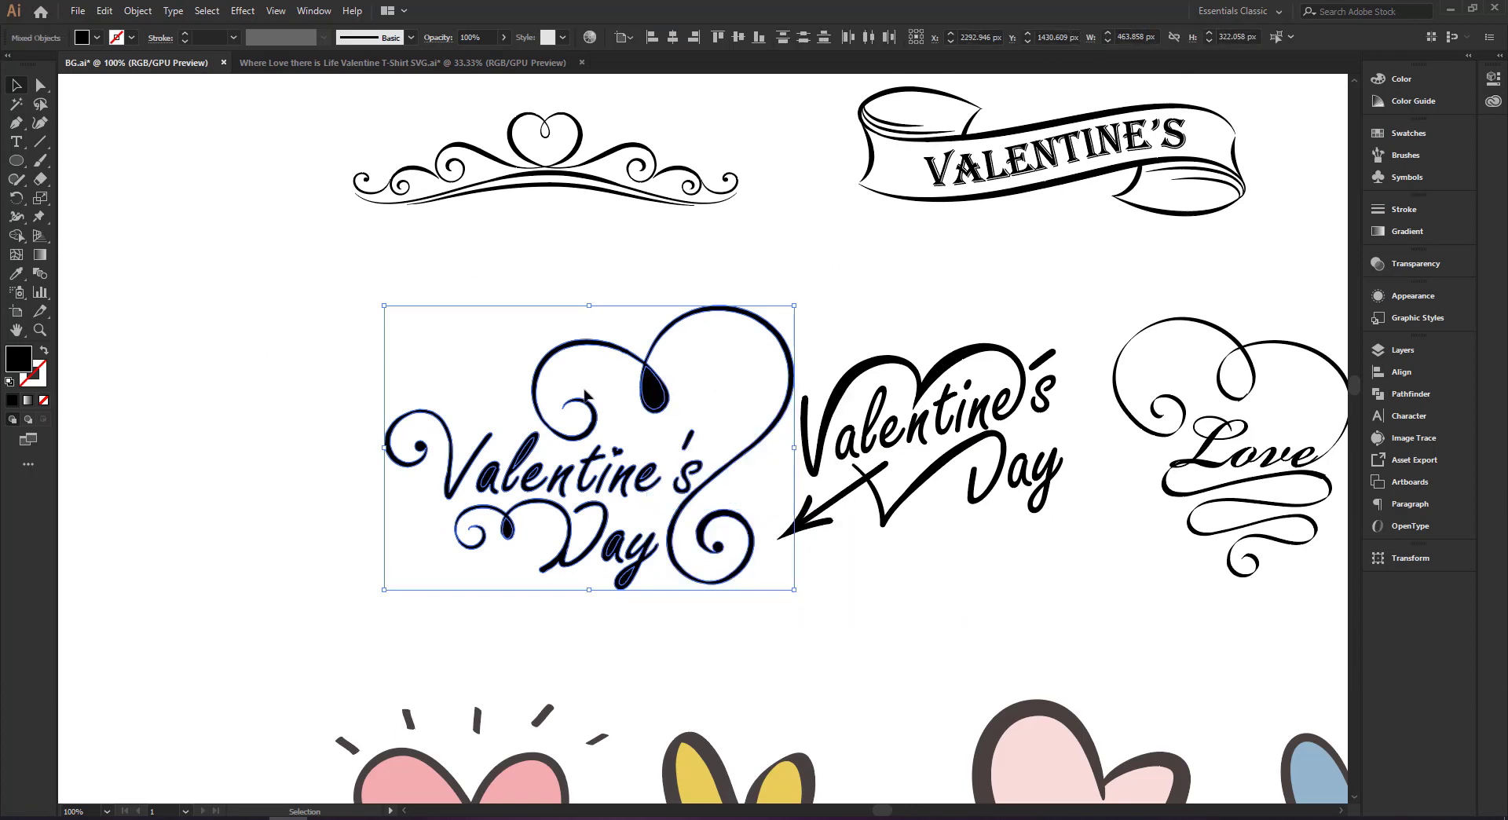
- Isolate the heart swirl, select its outline with the inner teardrop and open the Pathfinder options
{"action": "left_click", "coordinate": [652, 365]}
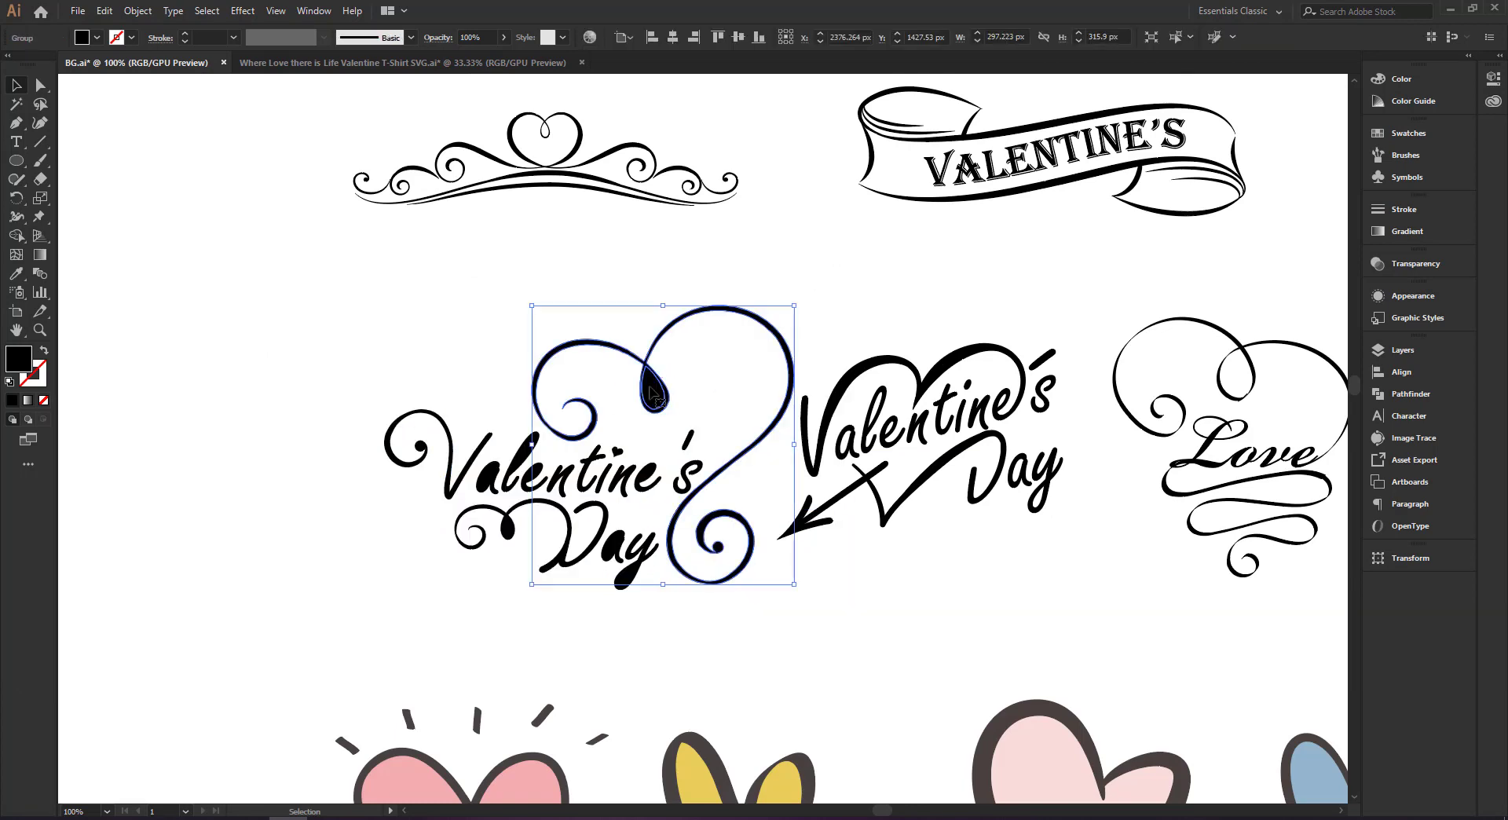
{"action": "double_click", "coordinate": [652, 367]}
{"action": "left_click", "coordinate": [664, 339], "text": "shift"}
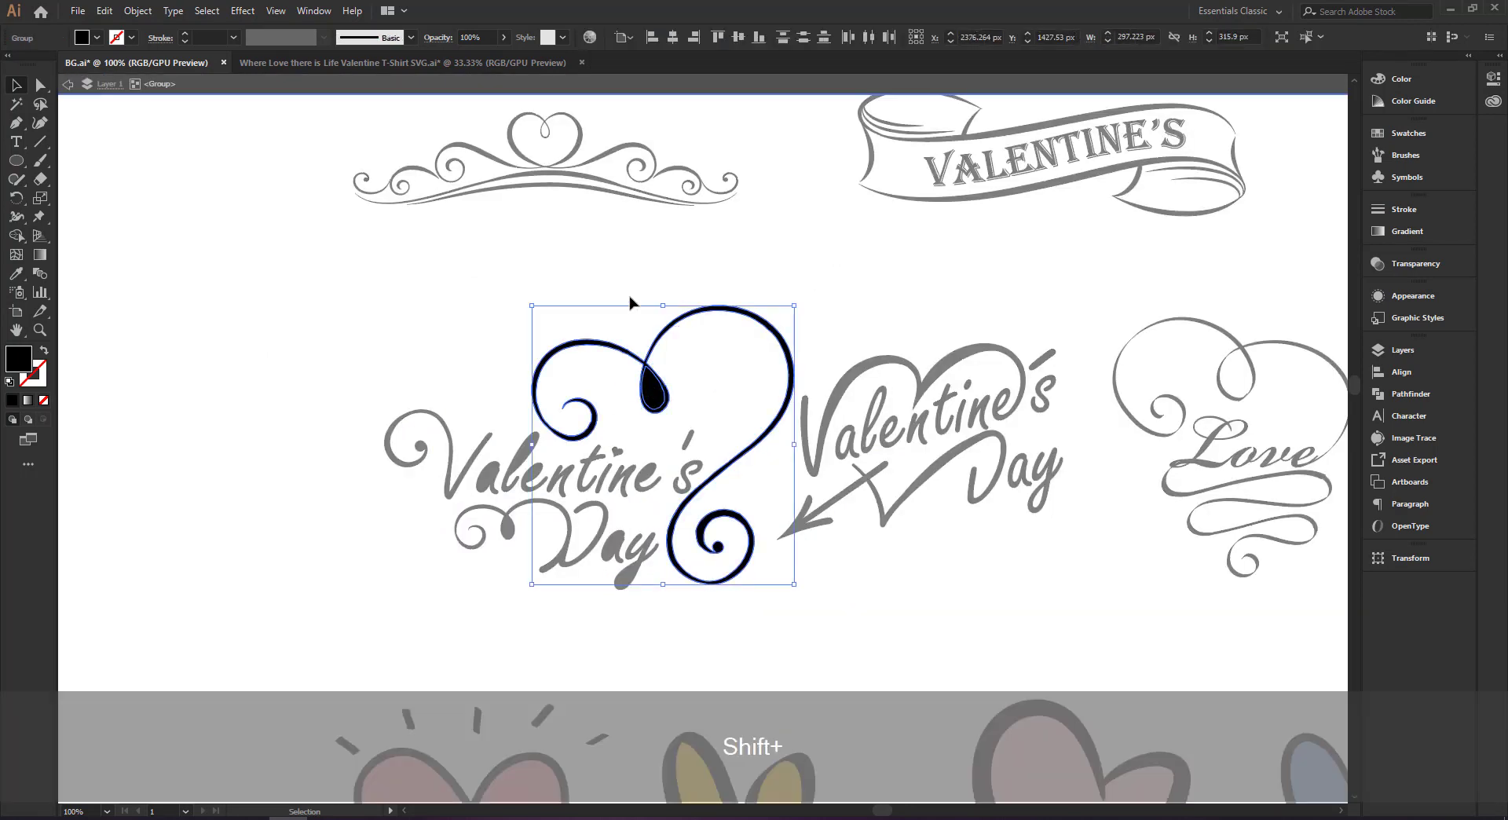
{"action": "left_click", "coordinate": [630, 301]}
{"action": "left_click", "coordinate": [618, 346]}
{"action": "left_click", "coordinate": [654, 375]}
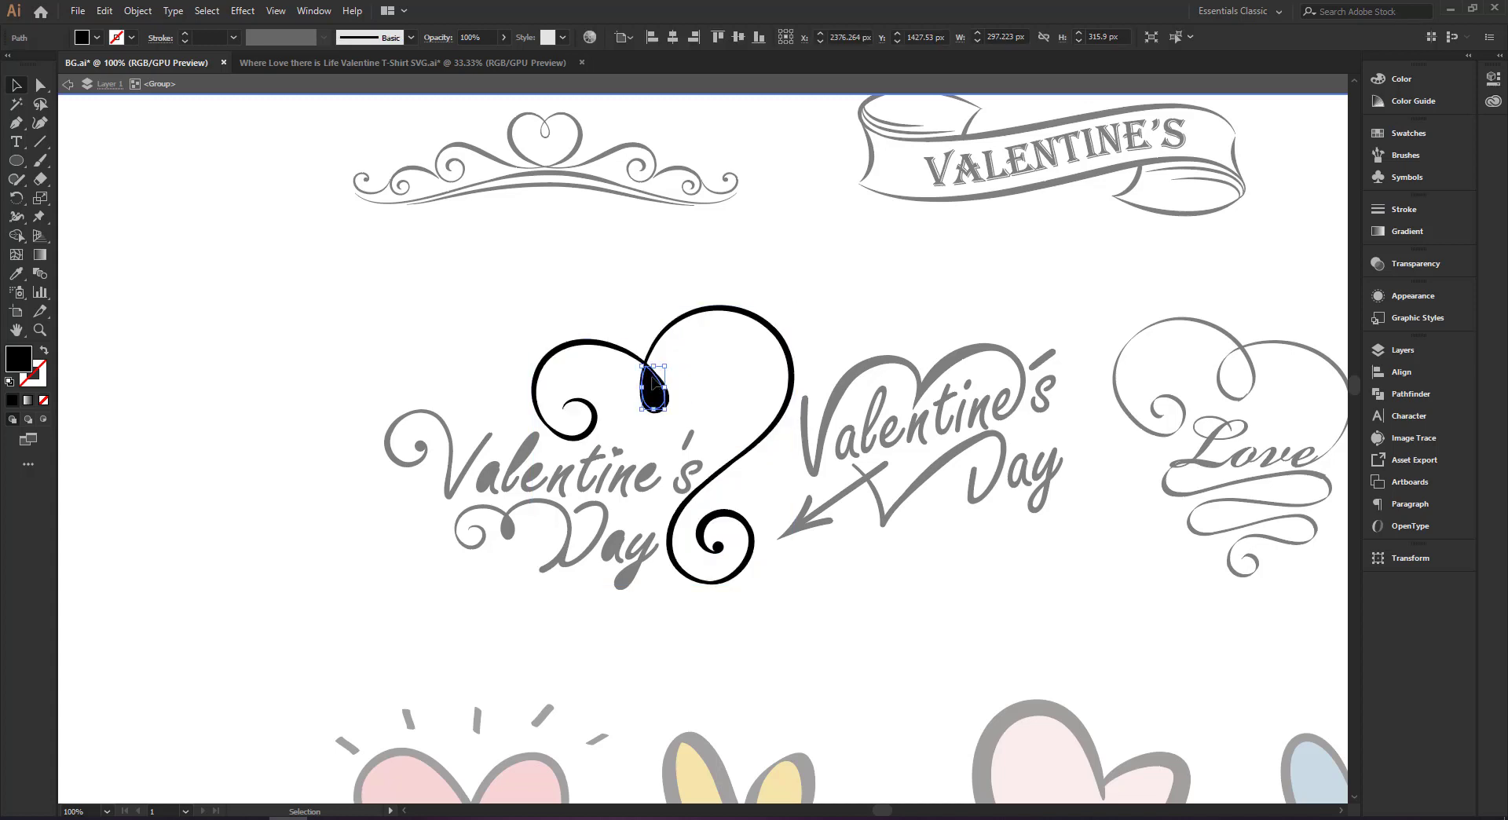
{"action": "left_click_drag", "start_coordinate": [677, 391], "coordinate": [682, 397]}
{"action": "left_click", "coordinate": [1410, 393]}
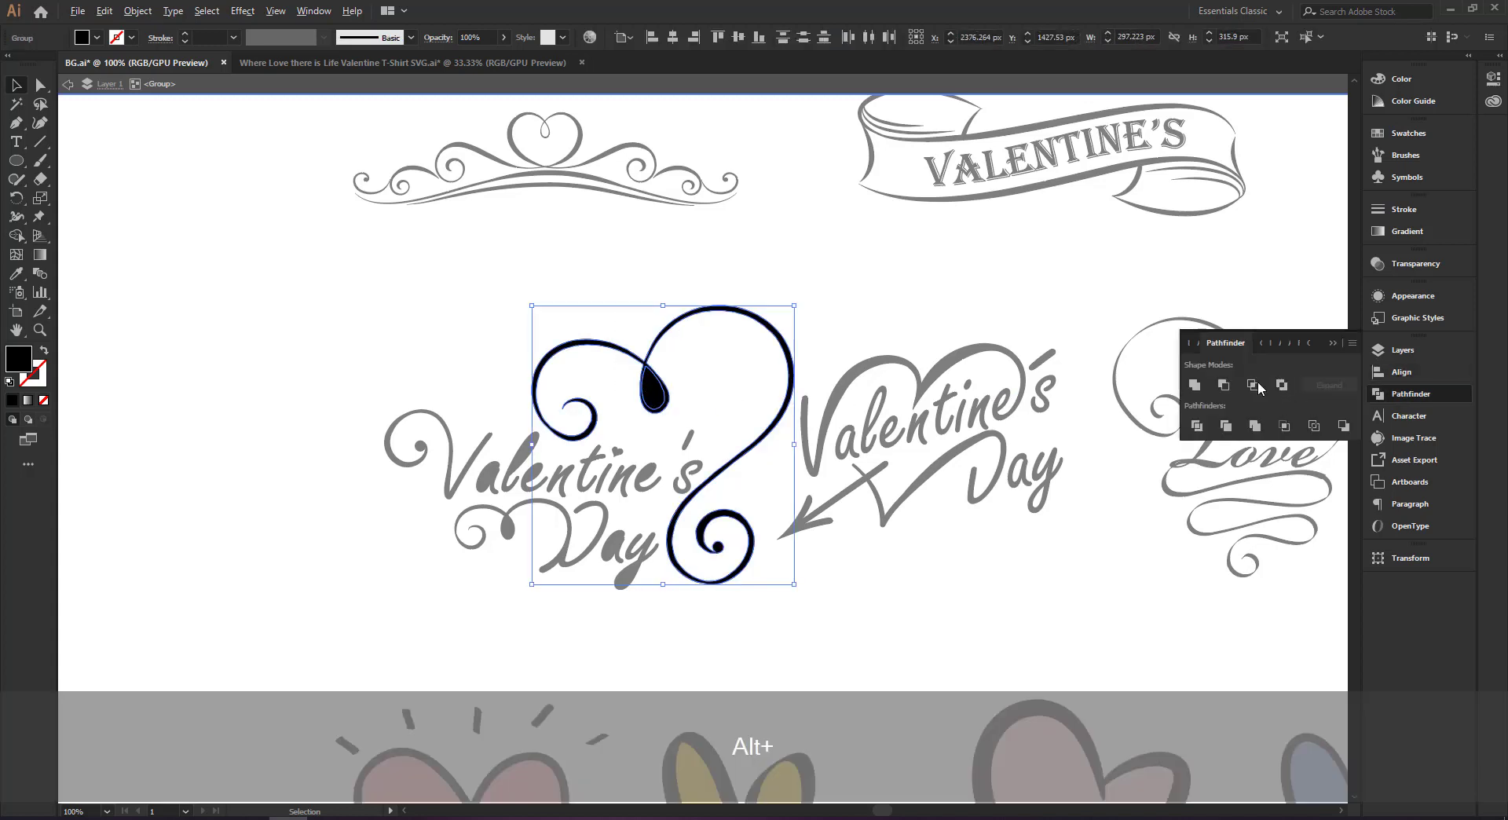
{"action": "left_click", "coordinate": [653, 384]}
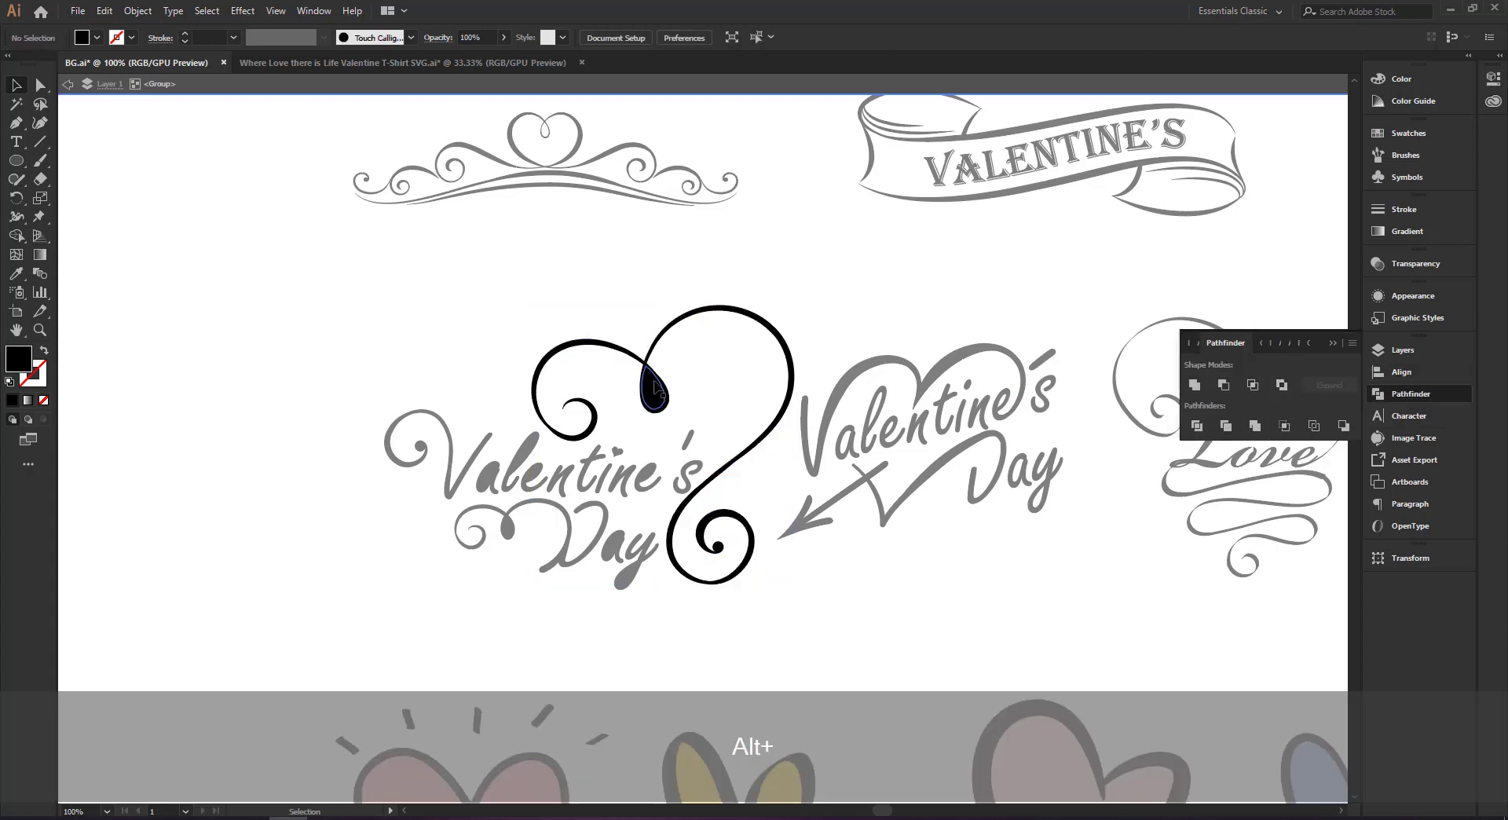
- Cut the swirl's inner teardrop and paste it in front of the outline
{"action": "key", "text": "ctrl"}
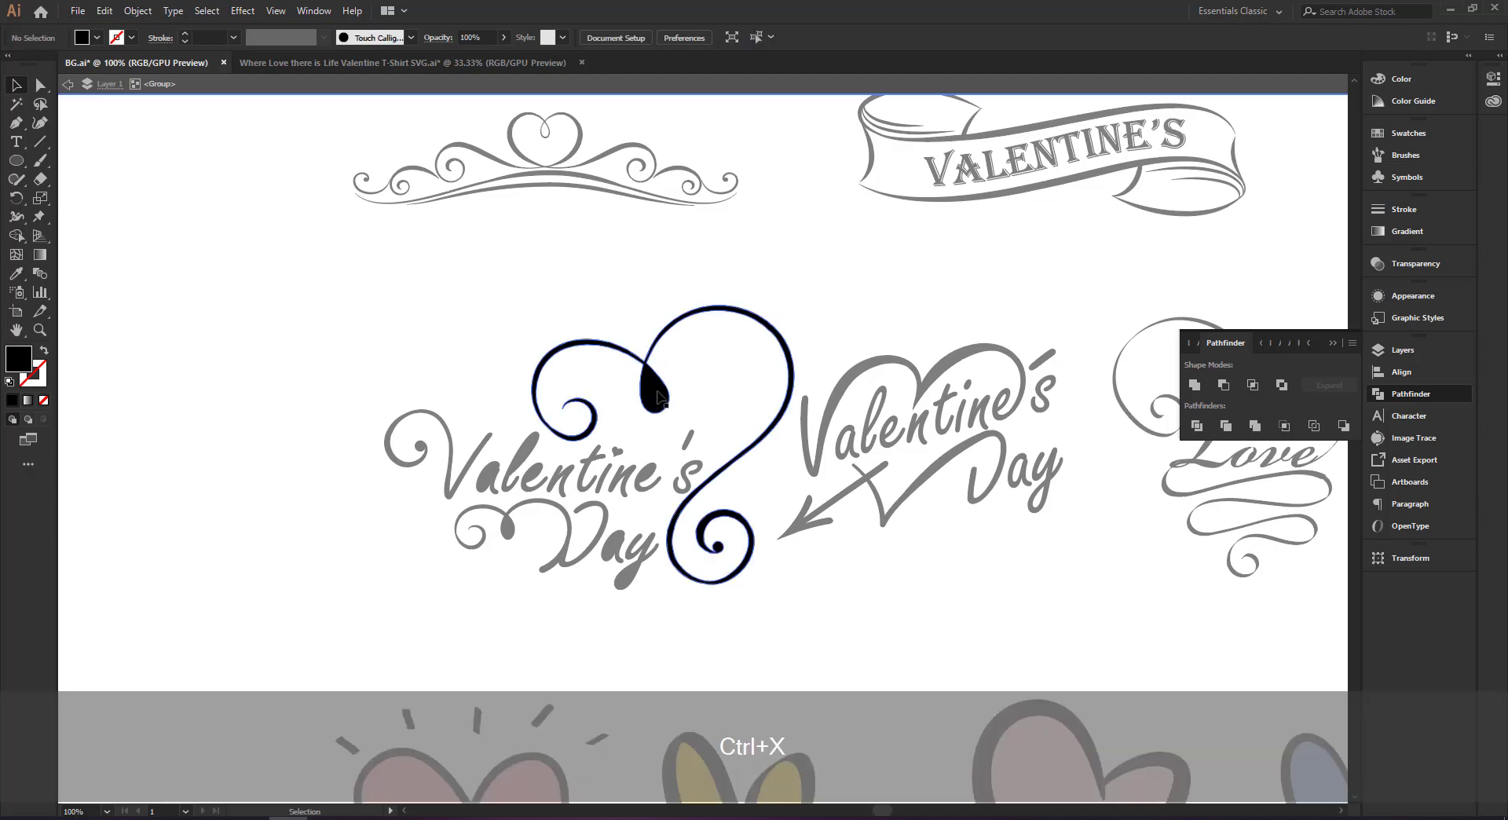
{"action": "left_click", "coordinate": [658, 401]}
{"action": "key", "text": "ctrl"}
{"action": "key", "text": "ctrl+f"}
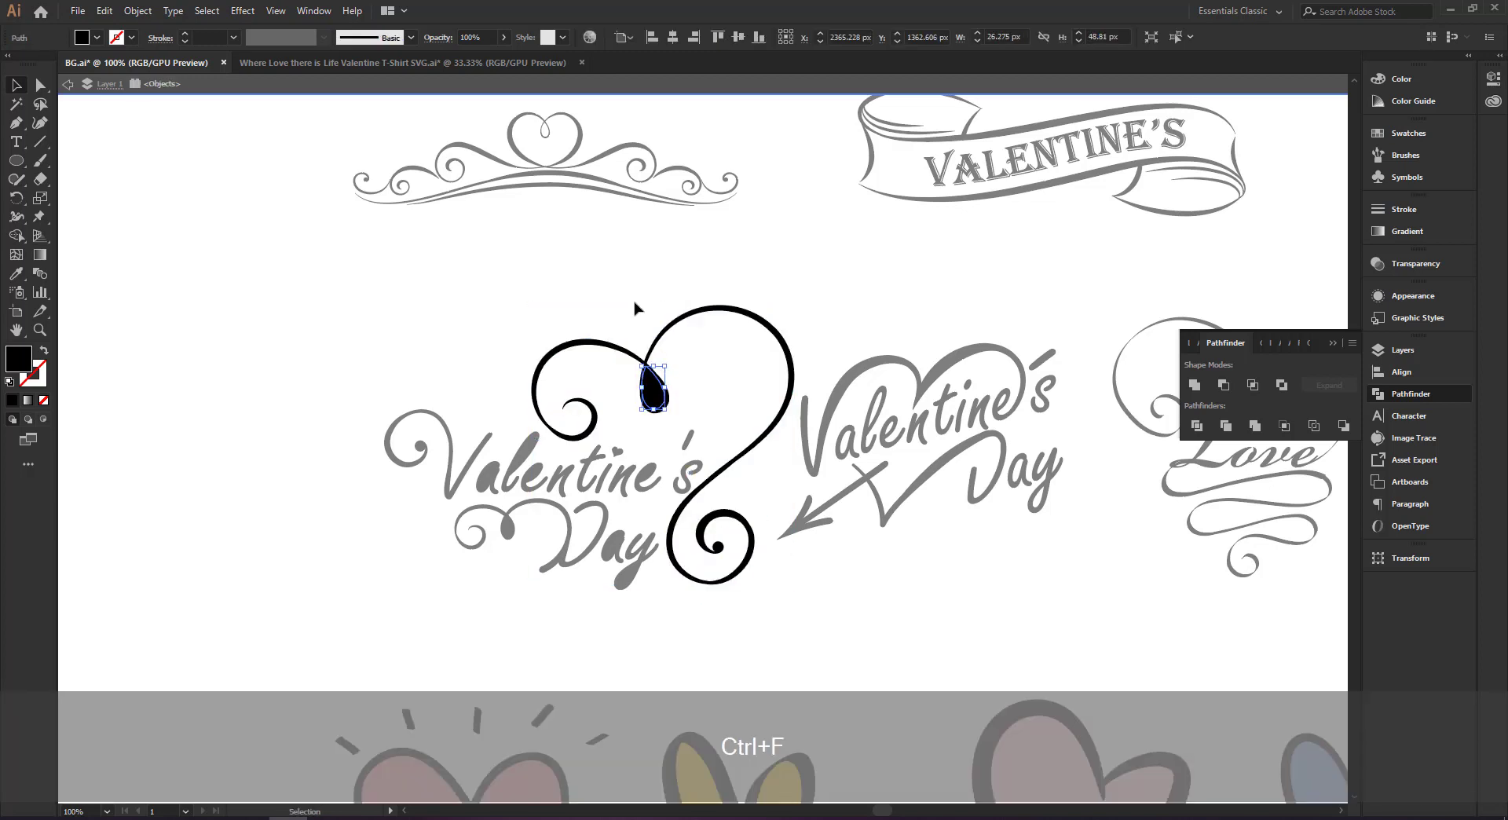
- Subtract the teardrop from the swirl outline with Minus Front as a compound shape and expand the result
{"action": "left_click_drag", "start_coordinate": [677, 392], "coordinate": [678, 393]}
{"action": "left_click", "coordinate": [1222, 386], "text": "alt"}
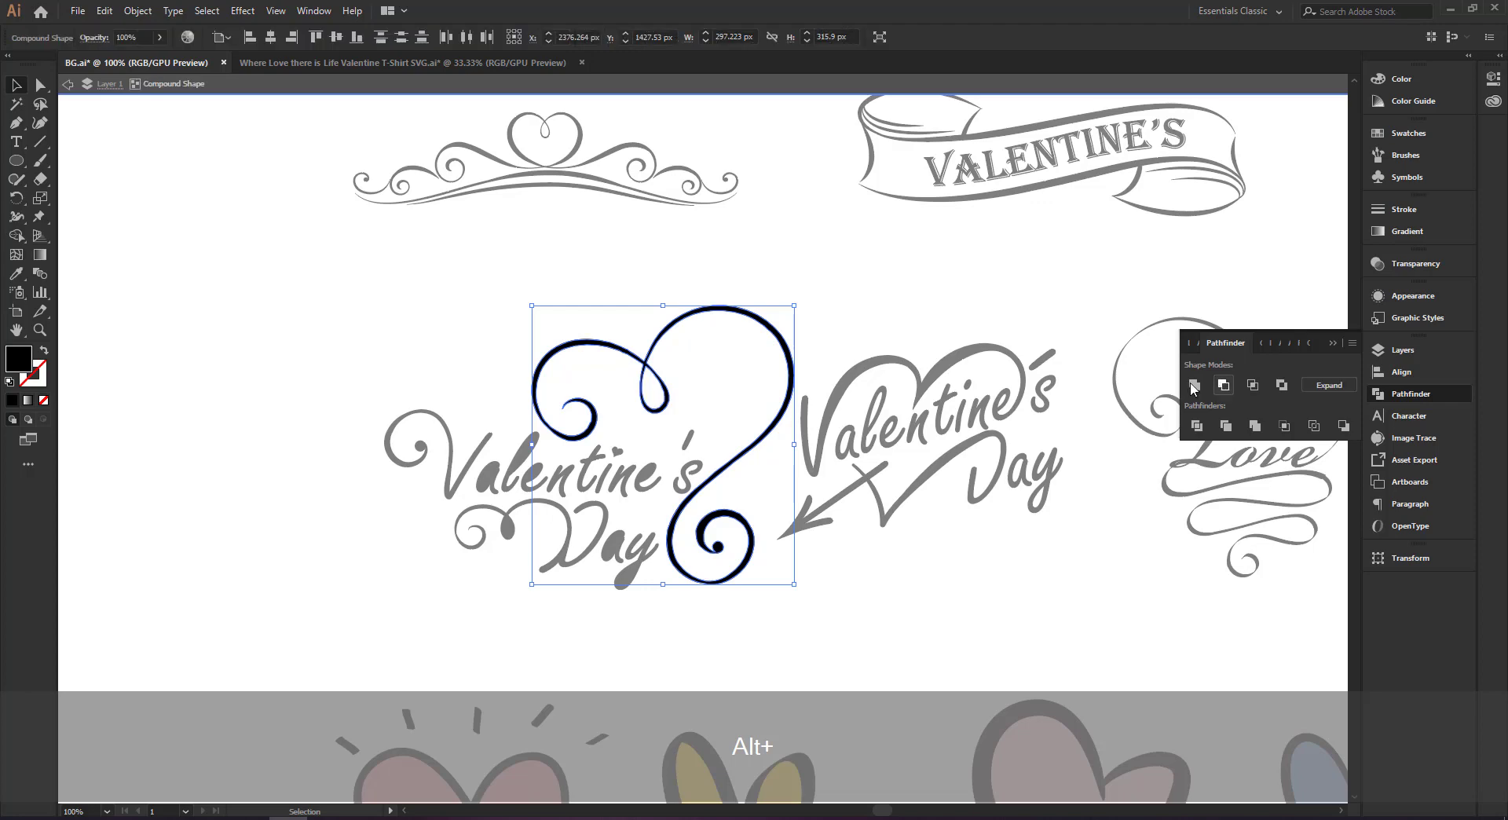
{"action": "left_click", "coordinate": [138, 10]}
{"action": "left_click", "coordinate": [202, 195]}
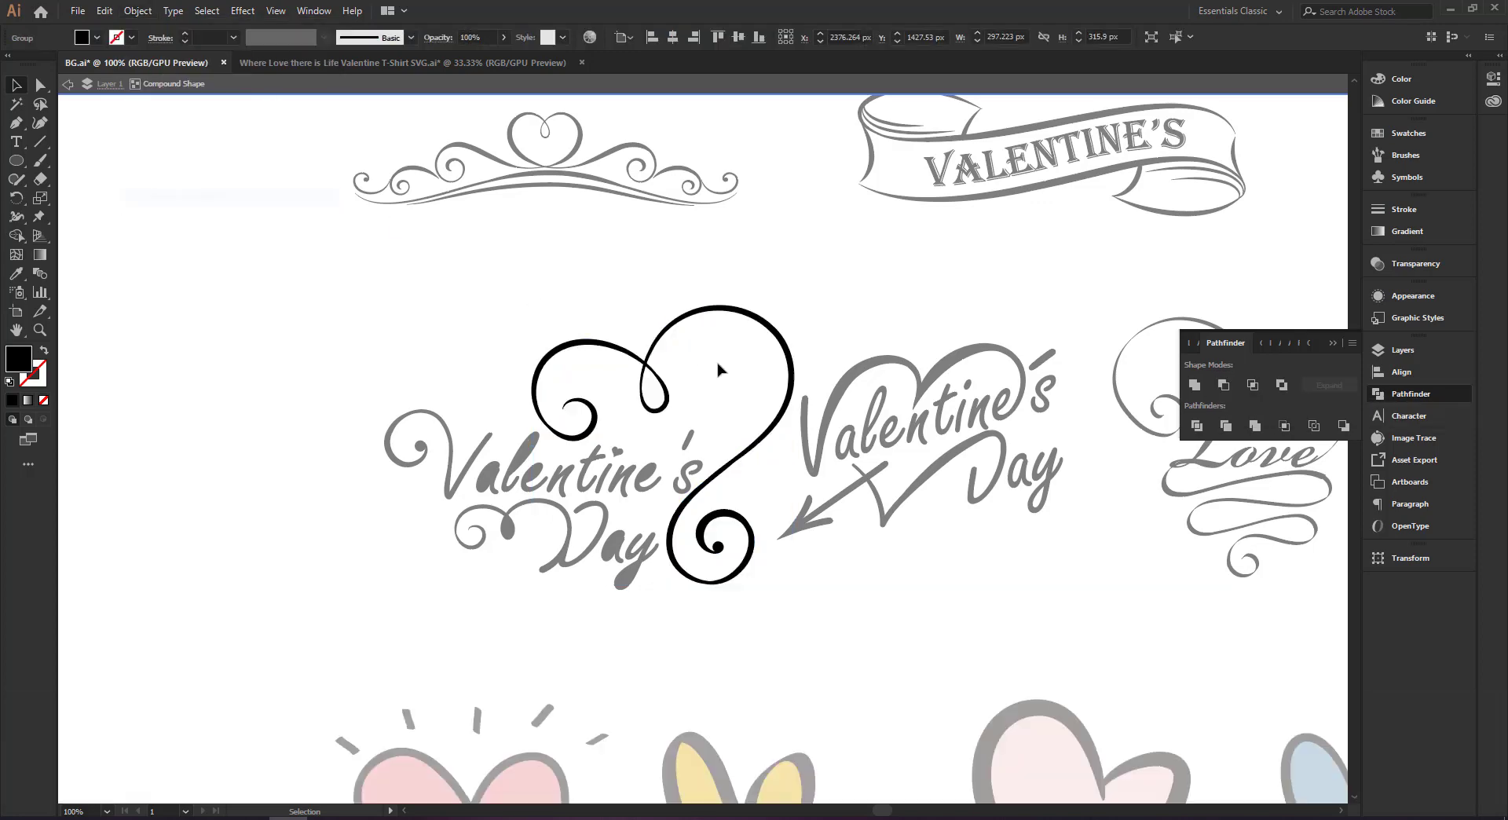
- Bring the heart swirl into the quote design, rotated at the end of THERE IS, and scale it to about 284 by 340 px
{"action": "left_click_drag", "start_coordinate": [655, 374], "coordinate": [850, 362]}
{"action": "left_click_drag", "start_coordinate": [840, 372], "coordinate": [755, 355]}
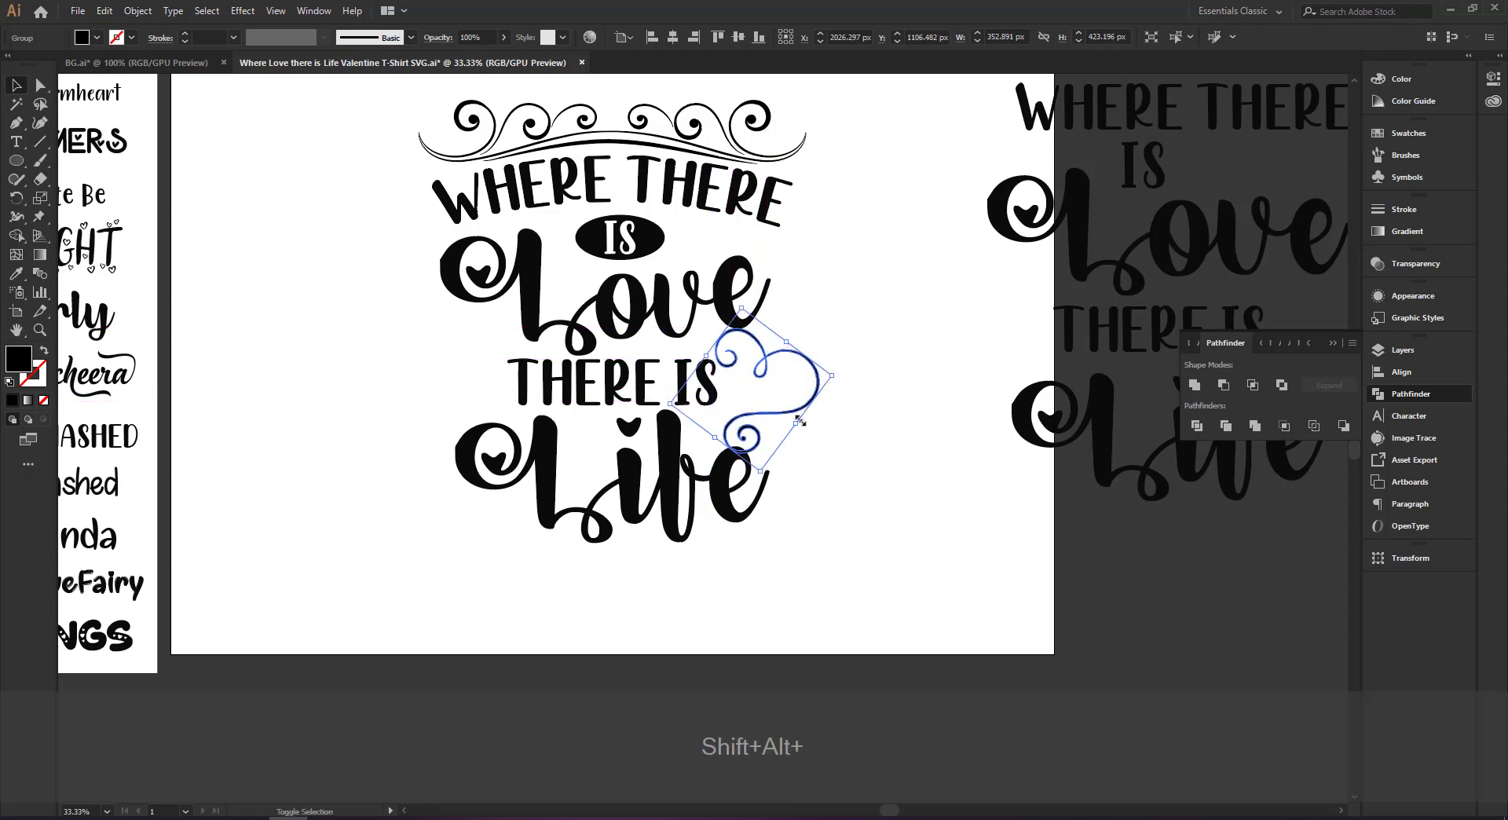
{"action": "left_click_drag", "start_coordinate": [798, 425], "coordinate": [787, 417]}
{"action": "left_click", "coordinate": [841, 412]}
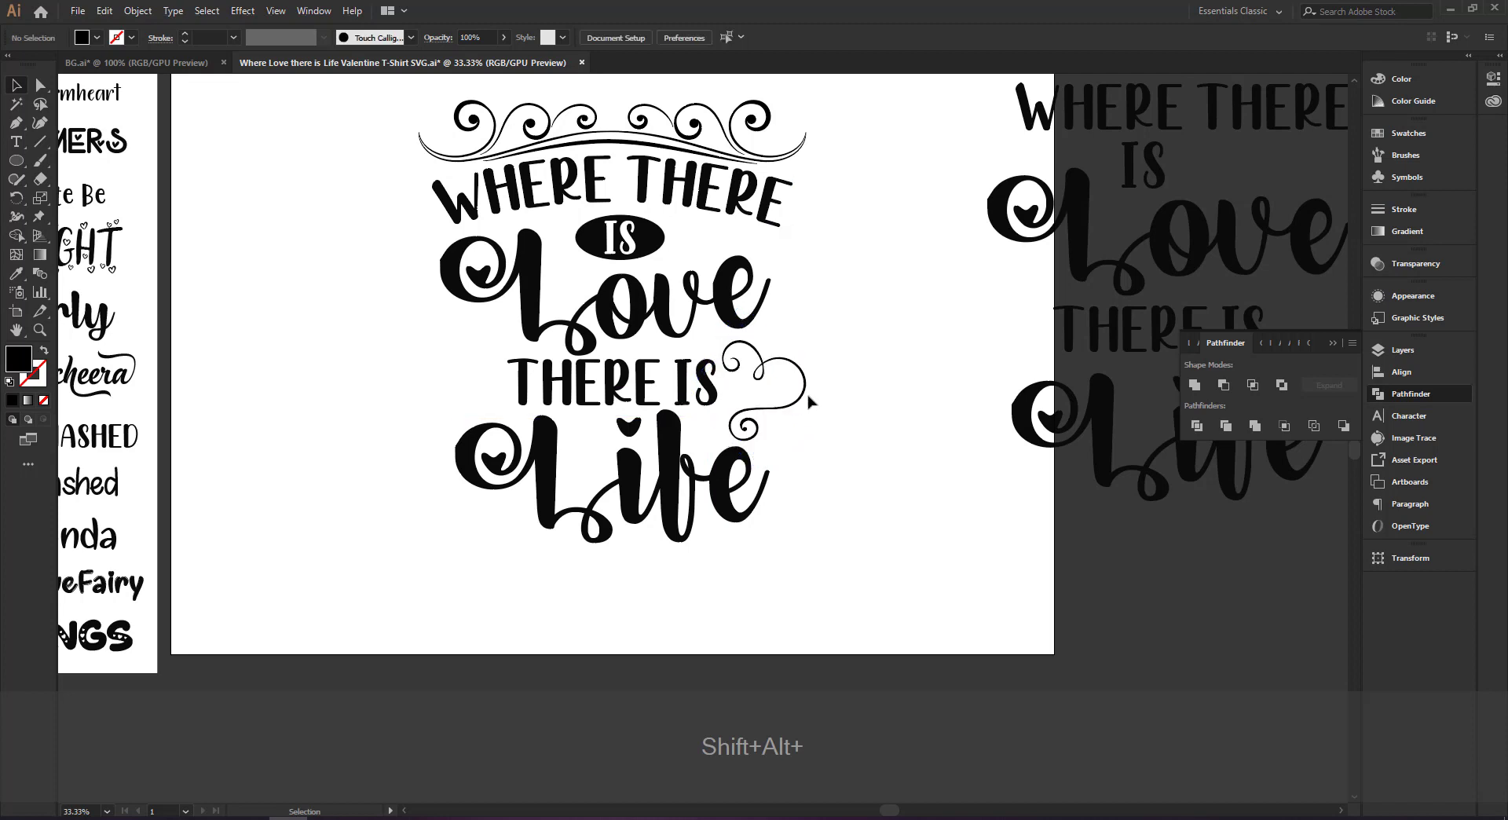
- Create a horizontally mirrored copy of the heart swirl using Reflect
{"action": "left_click", "coordinate": [802, 396]}
{"action": "right_click", "coordinate": [802, 401]}
{"action": "mouse_move", "coordinate": [876, 550]}
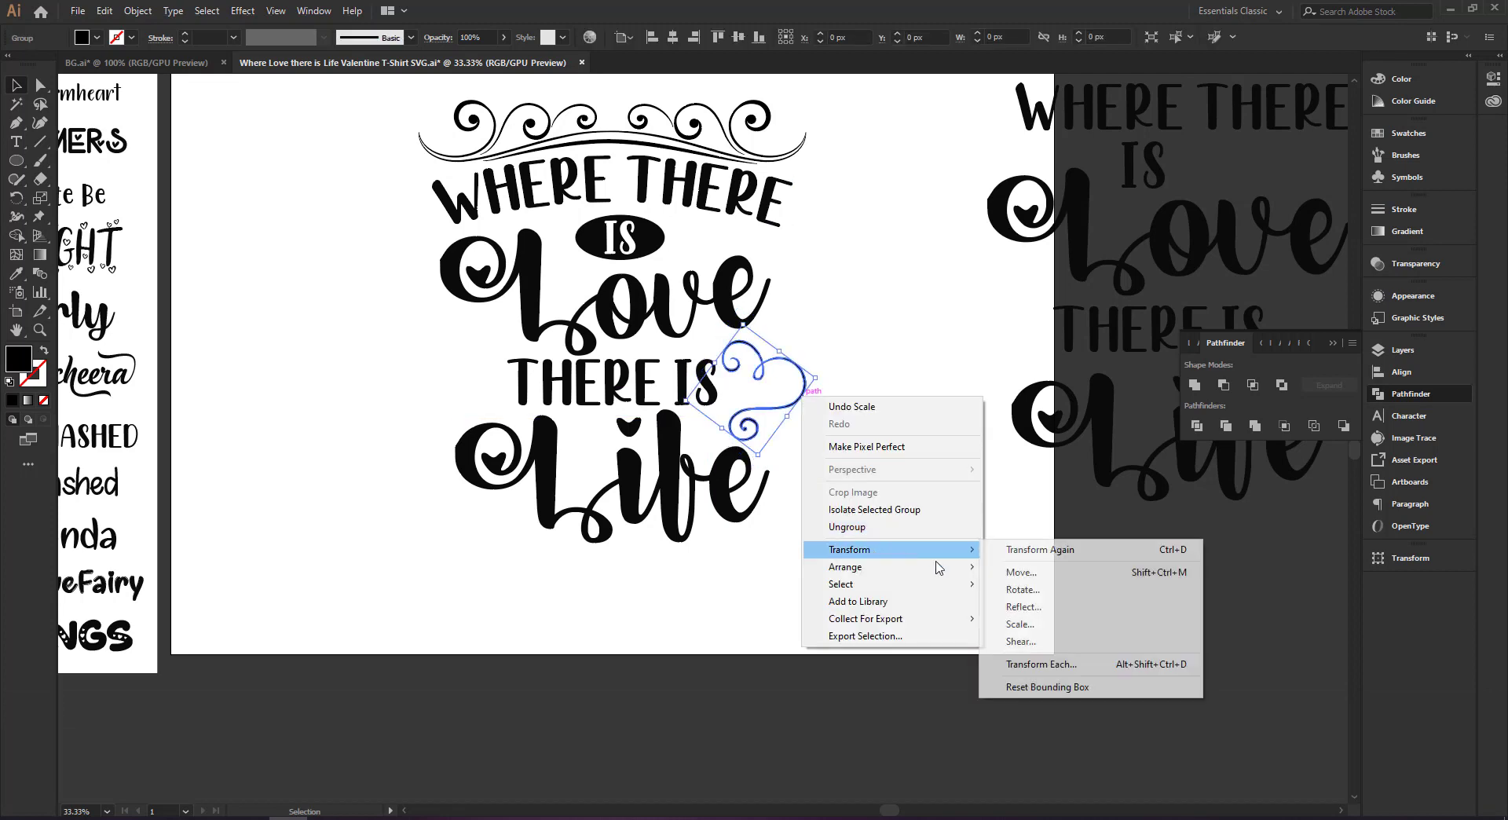
{"action": "left_click", "coordinate": [1013, 611]}
{"action": "left_click", "coordinate": [1062, 483]}
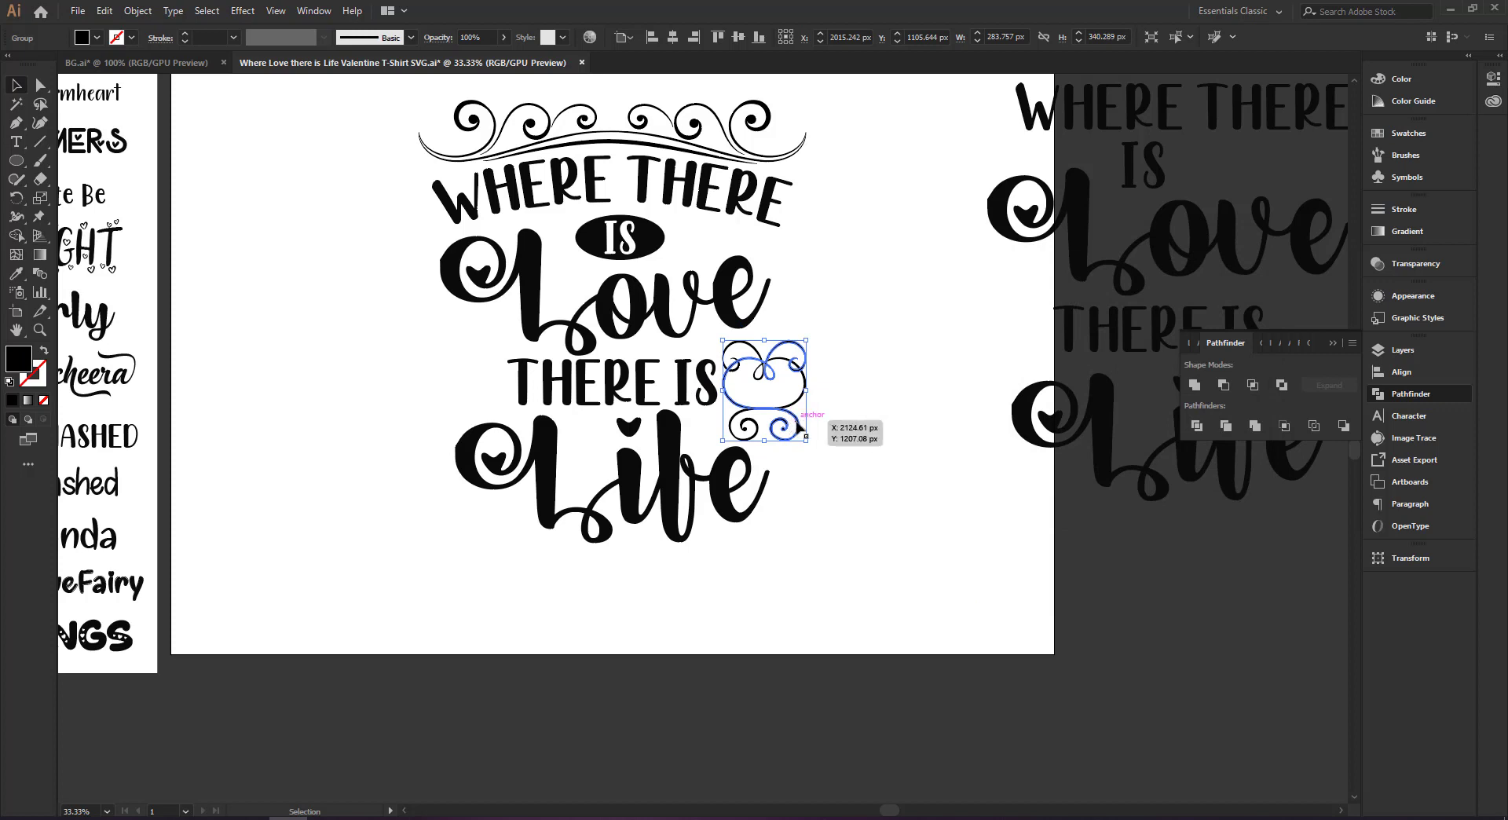
- Move the mirrored swirl in front of the start of THERE IS, tucked beneath the L of Love
{"action": "left_click_drag", "start_coordinate": [799, 428], "coordinate": [490, 342]}
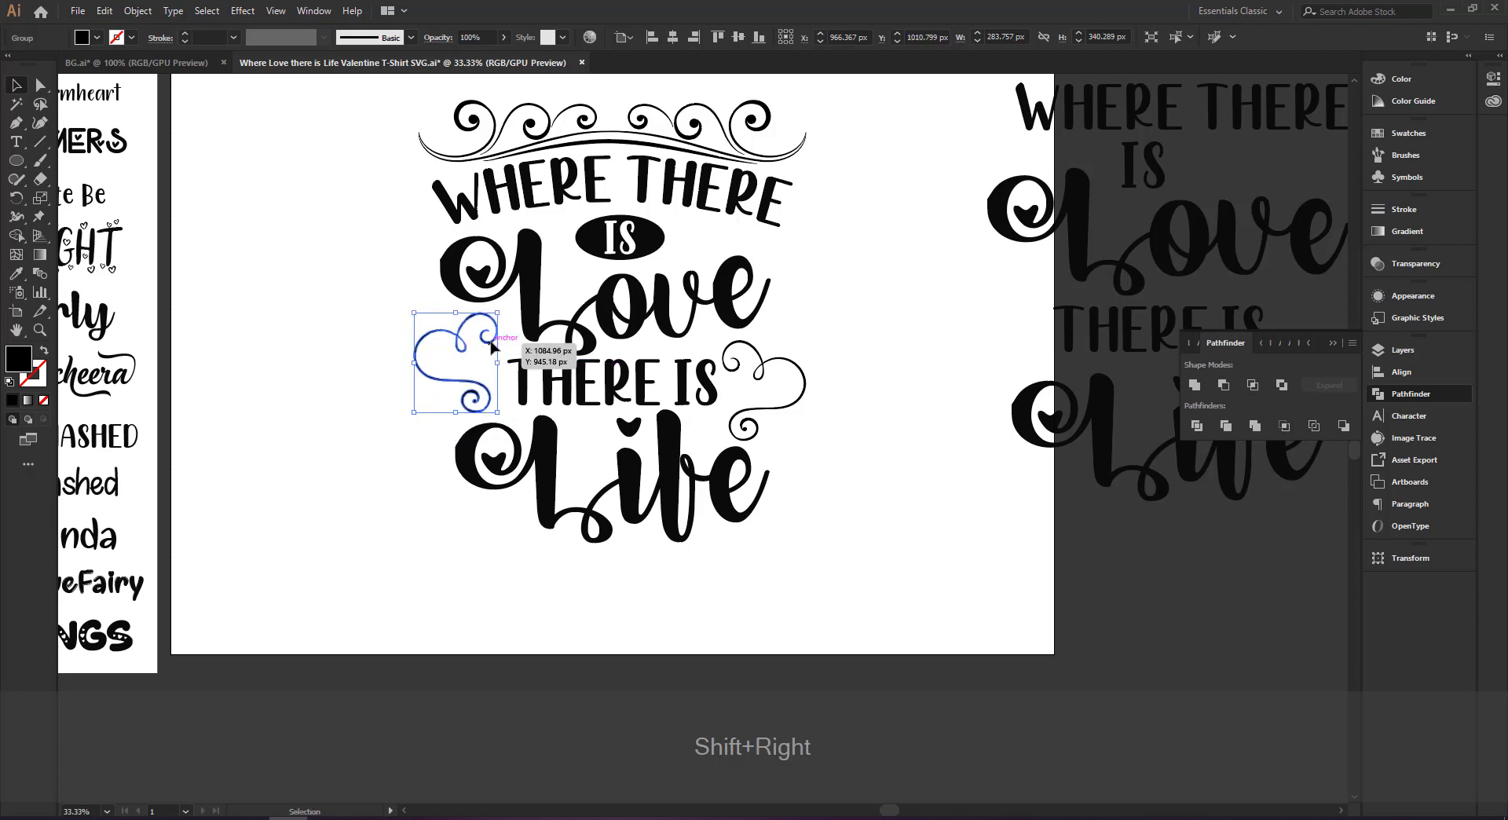
{"action": "left_click_drag", "start_coordinate": [461, 415], "coordinate": [509, 392]}
{"action": "left_click", "coordinate": [495, 405]}
{"action": "left_click", "coordinate": [404, 363], "text": "shift"}
- Scale the THERE IS line down to about 671 by 150 px and nudge it right between the two swirls
{"action": "key", "text": "ctrl+shift+KP_Add"}
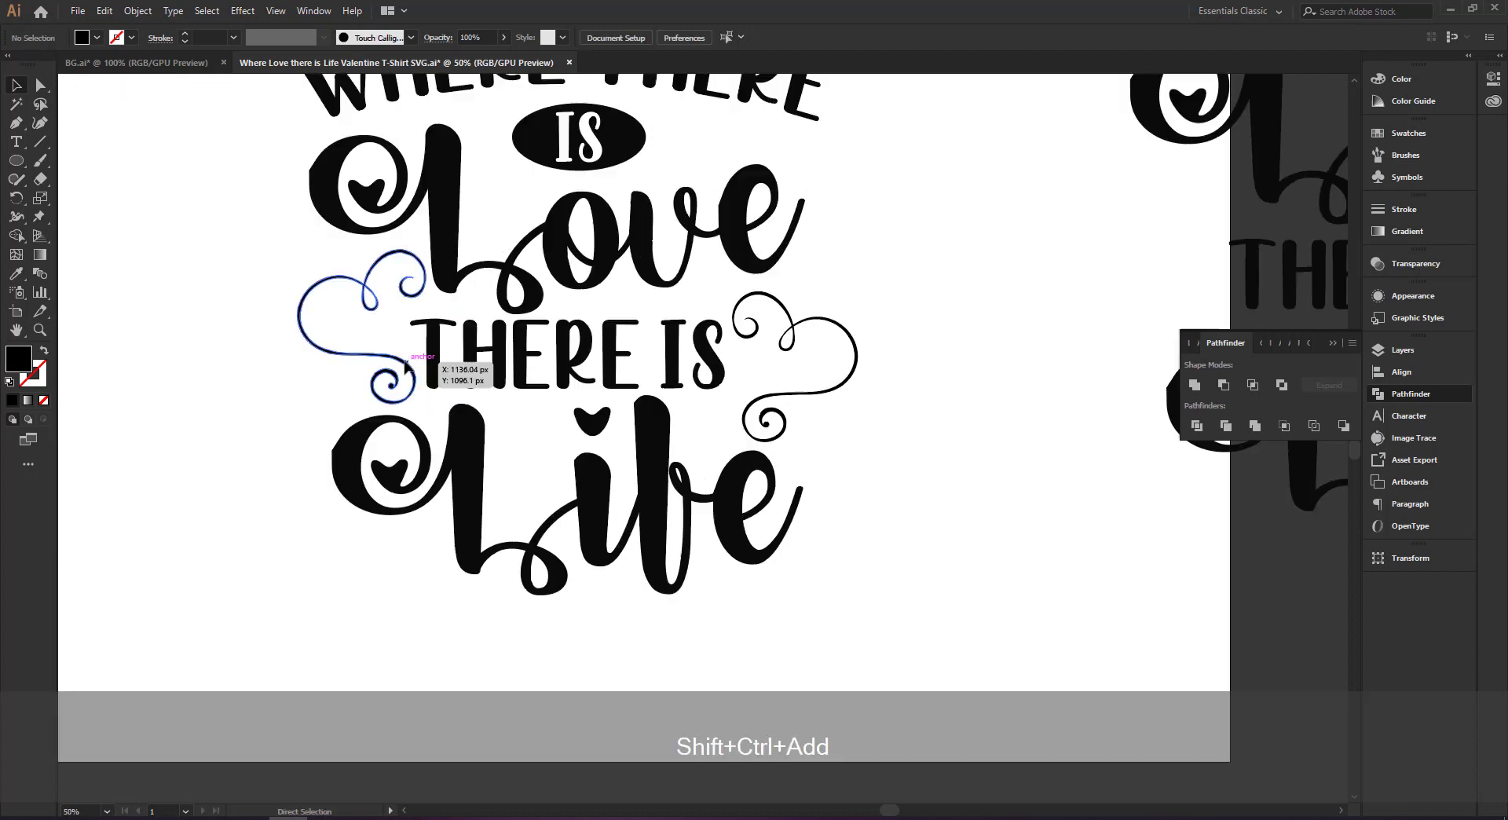
{"action": "left_click_drag", "start_coordinate": [407, 355], "coordinate": [443, 386]}
{"action": "left_click", "coordinate": [673, 394]}
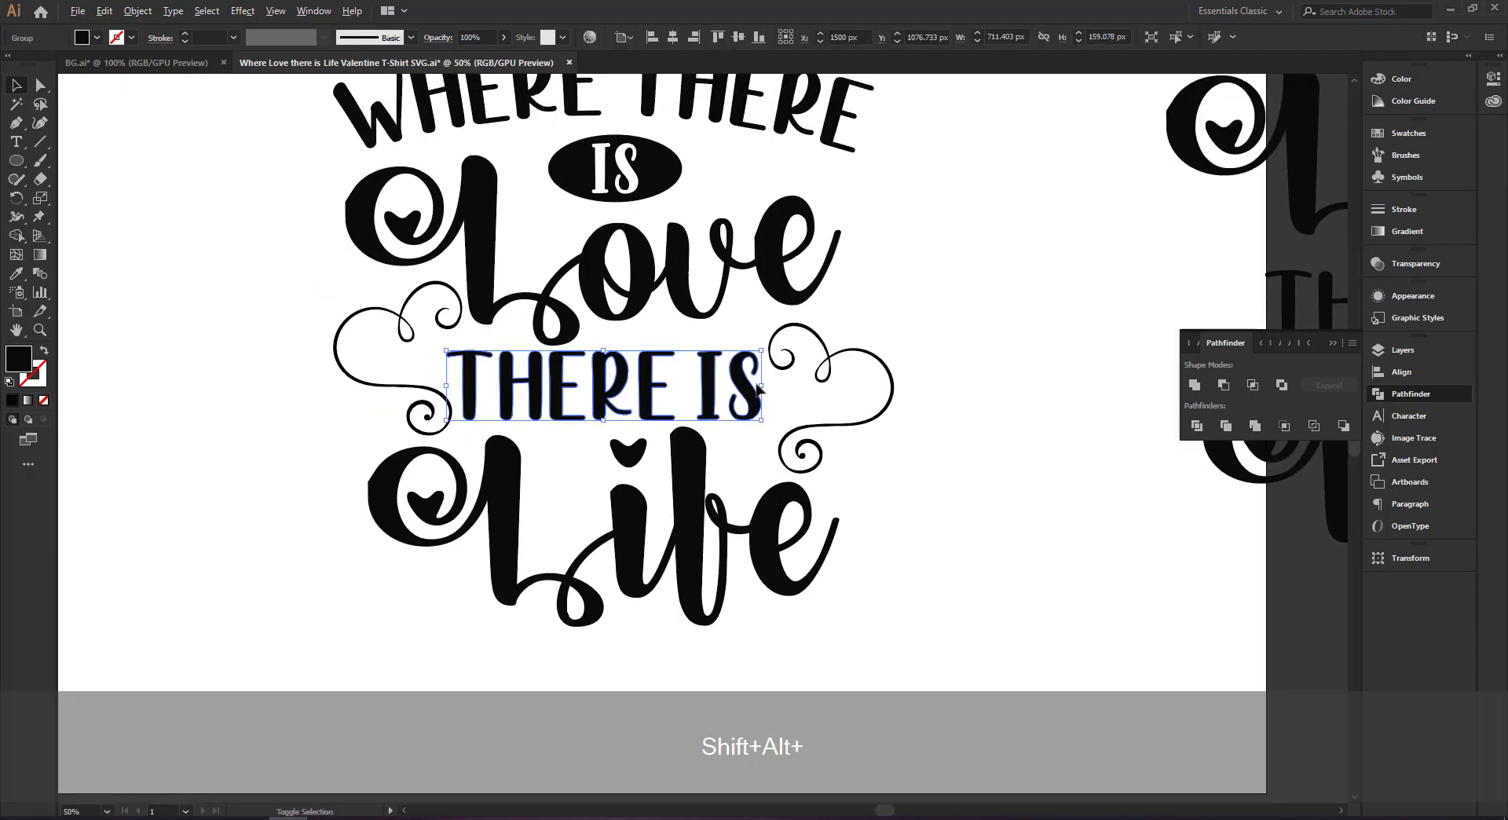
{"action": "left_click_drag", "start_coordinate": [759, 386], "coordinate": [752, 386]}
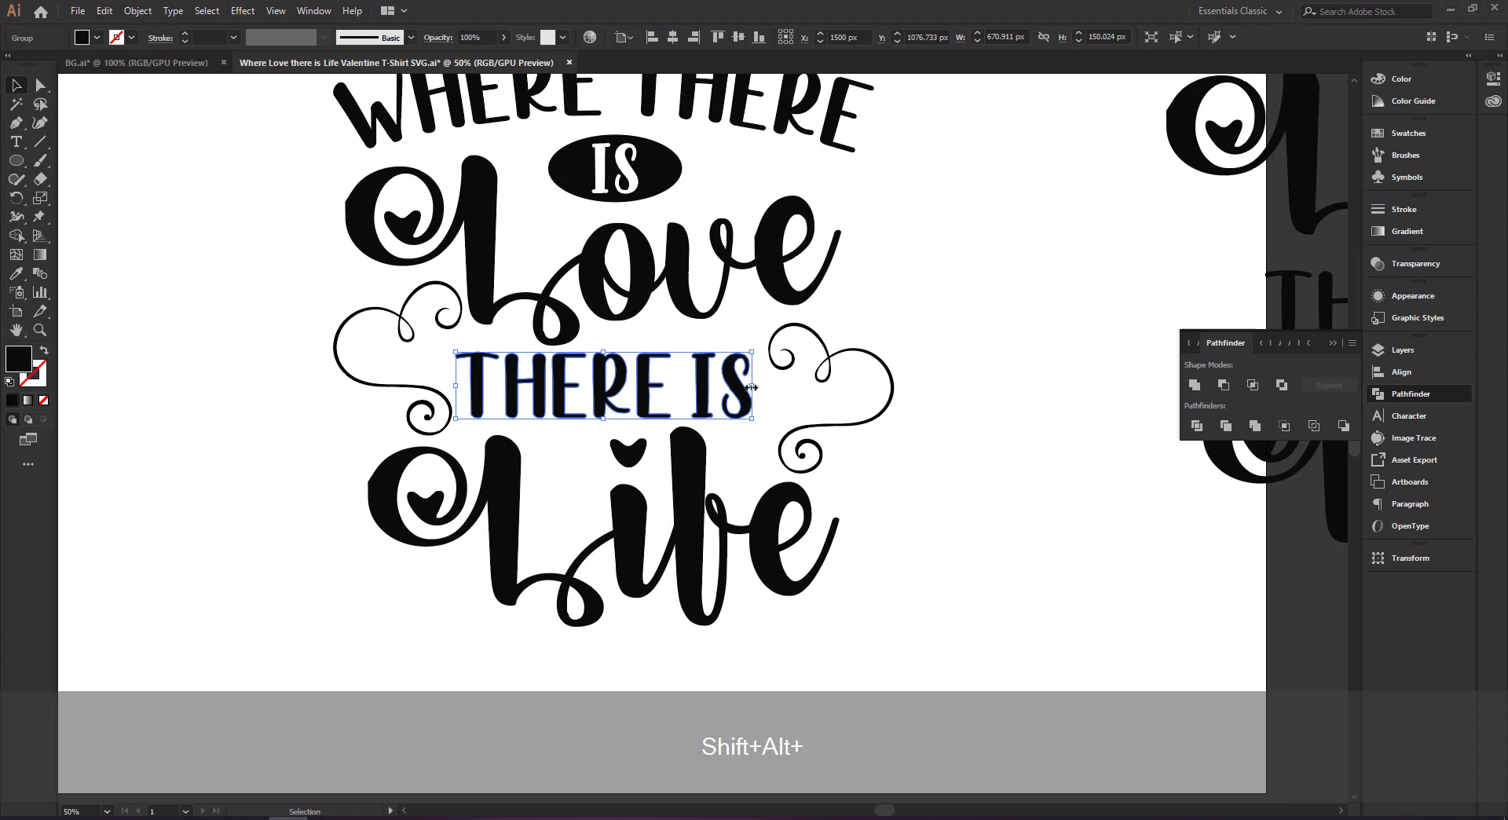
{"action": "key", "text": "Right"}
{"action": "left_click", "coordinate": [935, 313]}
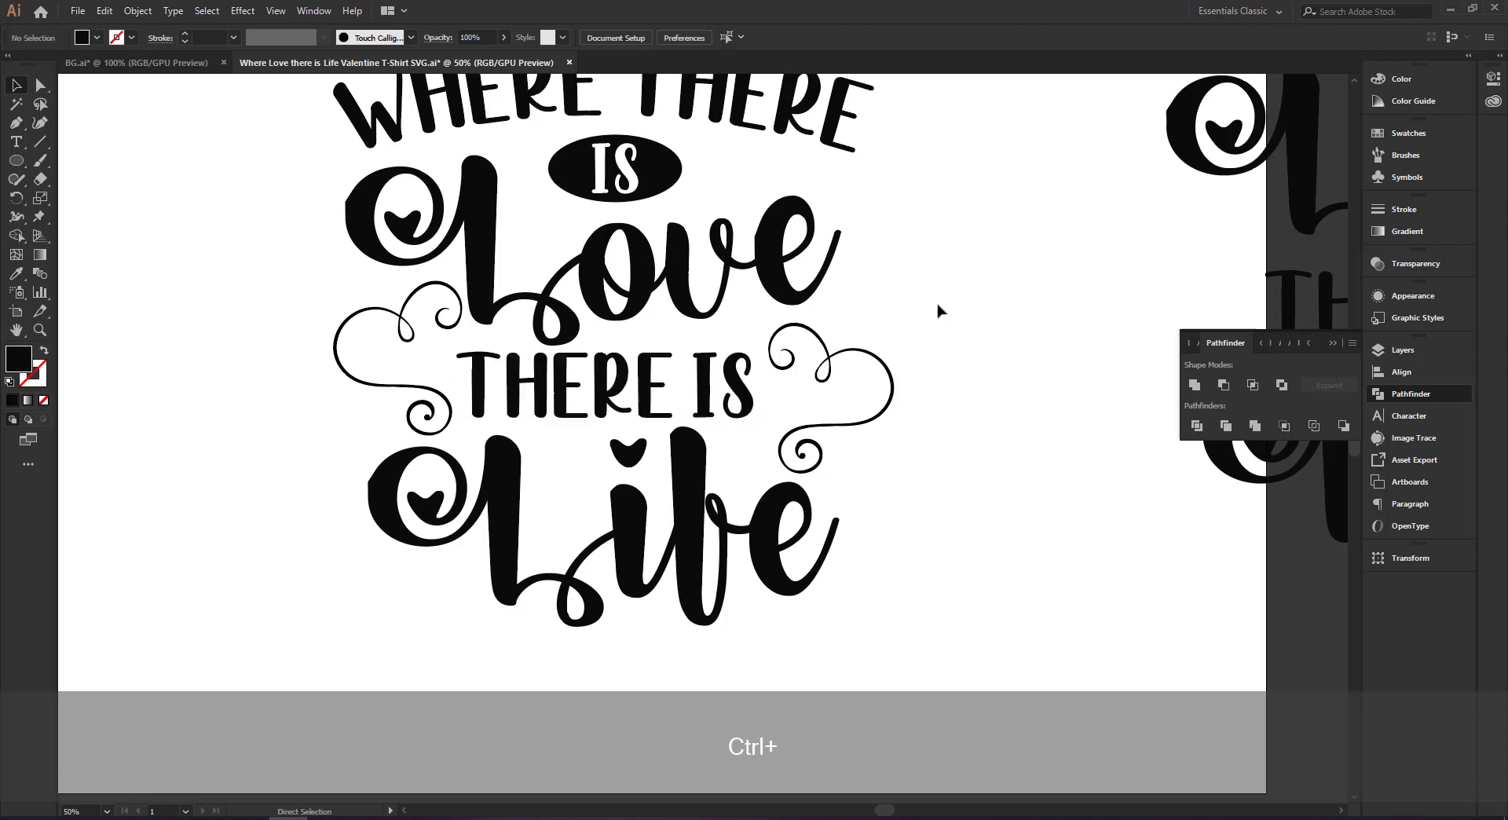
{"action": "key", "text": "ctrl+minus"}
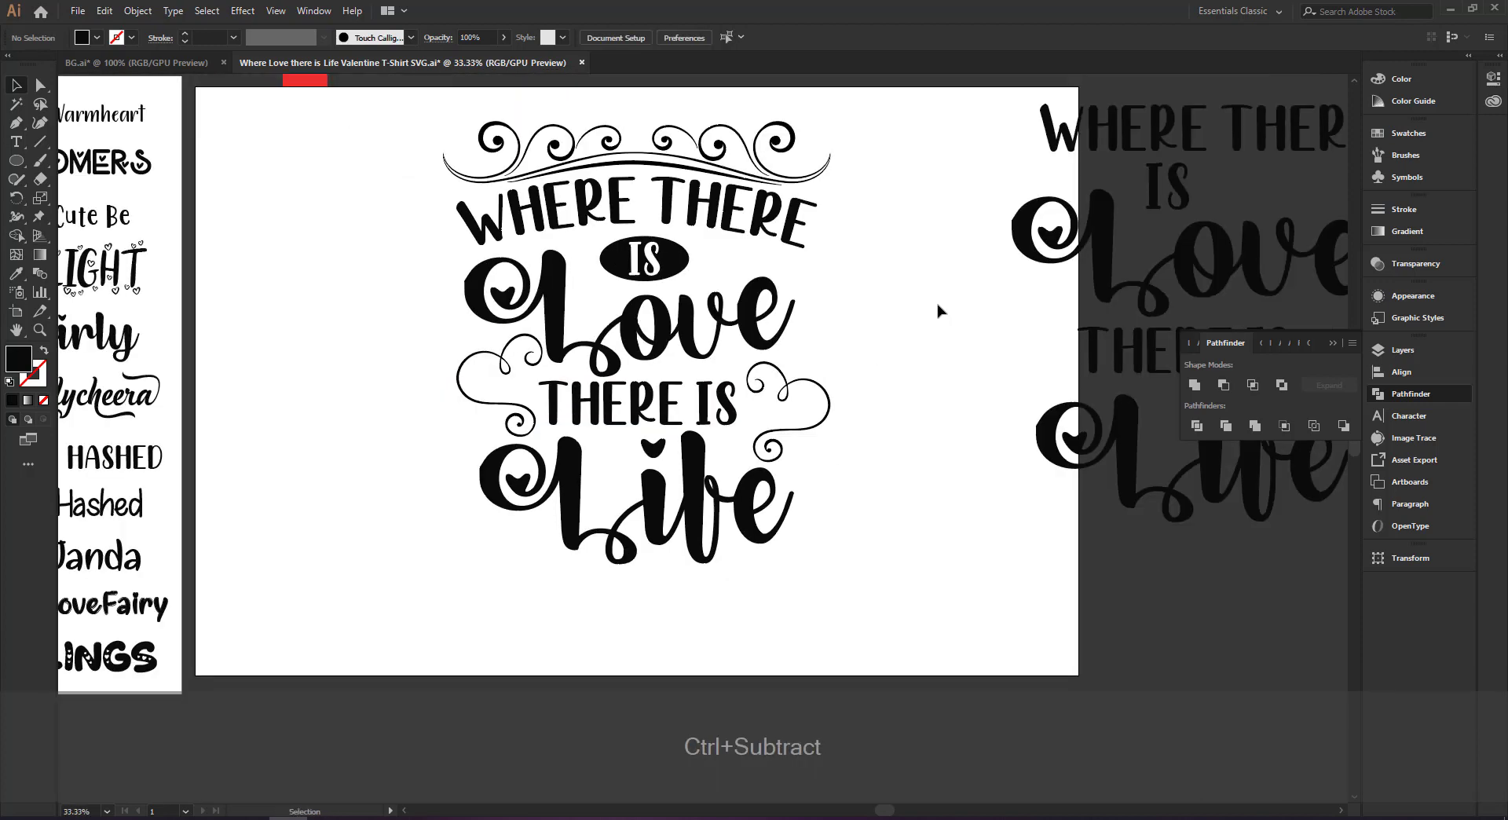
- Recolour the Love and Life lettering with the red of the sample square above the artboard
{"action": "left_click", "coordinate": [683, 330]}
{"action": "left_click", "coordinate": [711, 550], "text": "shift"}
{"action": "scroll", "coordinate": [83, 267], "scroll_direction": "up", "scroll_amount": 2}
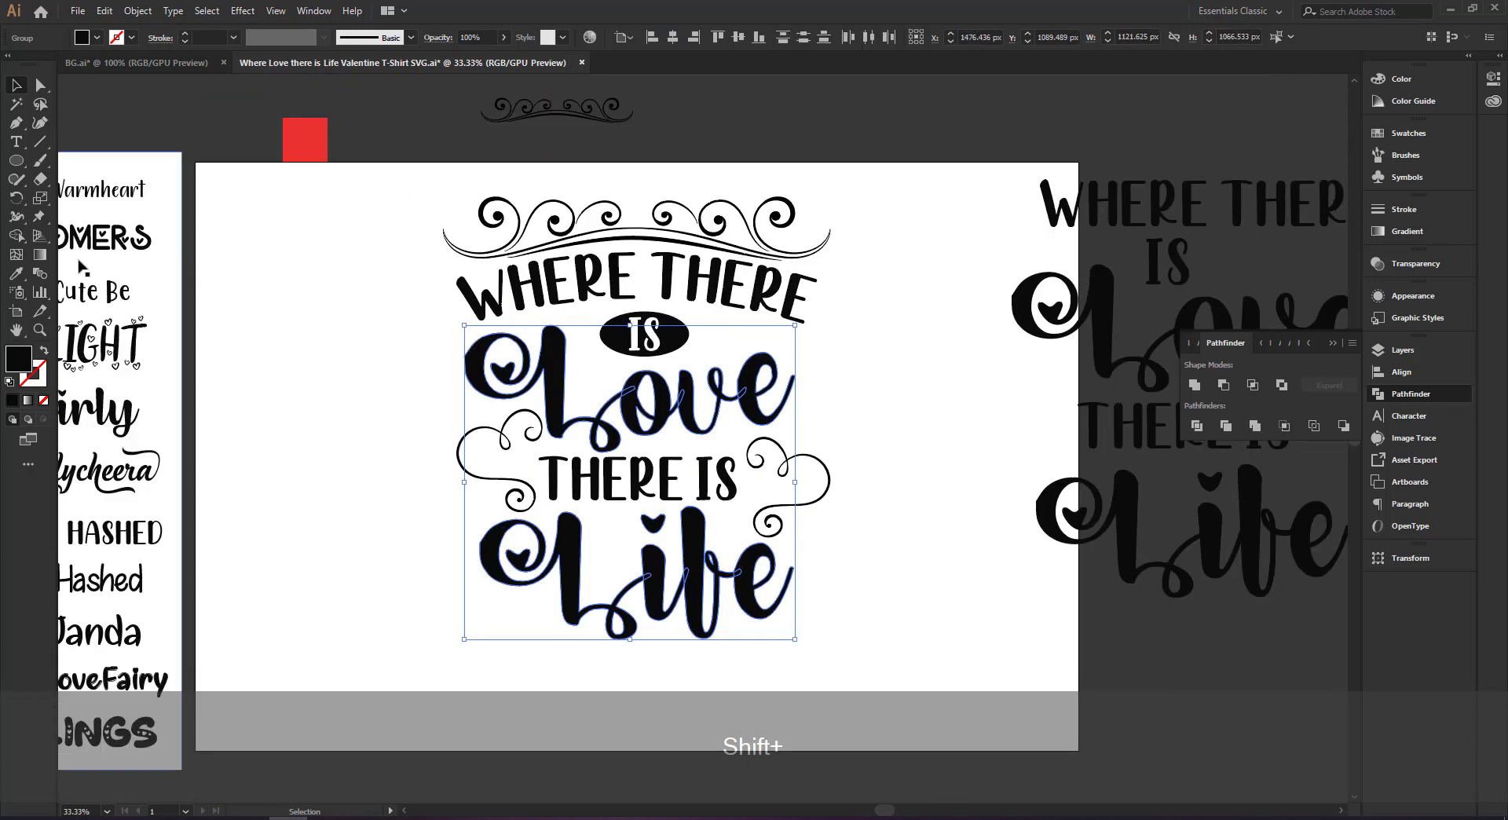
{"action": "left_click", "coordinate": [16, 273]}
{"action": "left_click", "coordinate": [14, 89]}
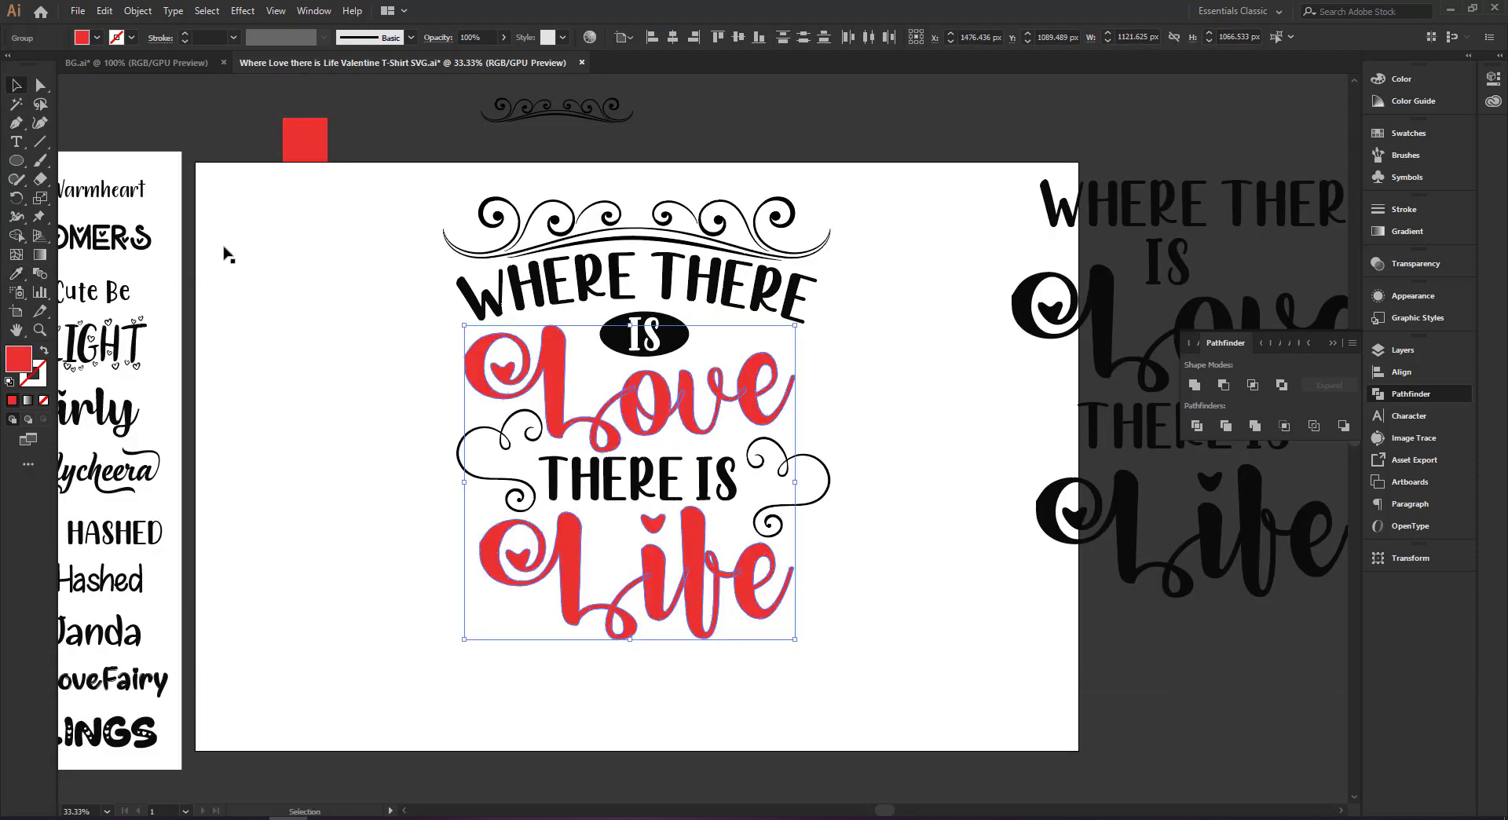
{"action": "left_click", "coordinate": [226, 253]}
- Nudge the Love lettering up and scale it down to about 1041 by 399 px
{"action": "key", "text": "space"}
{"action": "left_click_drag", "start_coordinate": [421, 490], "coordinate": [421, 449]}
{"action": "key", "text": "ctrl+plus"}
{"action": "key", "text": "space"}
{"action": "left_click", "coordinate": [545, 362]}
{"action": "key", "text": "Up"}
{"action": "key", "text": "Up"}
{"action": "key", "text": "Up"}
{"action": "key", "text": "Up"}
{"action": "key", "text": "Up"}
{"action": "key", "text": "Up"}
{"action": "key", "text": "Up"}
{"action": "key", "text": "Up"}
{"action": "key", "text": "Up"}
{"action": "key", "text": "Up"}
{"action": "key", "text": "Up"}
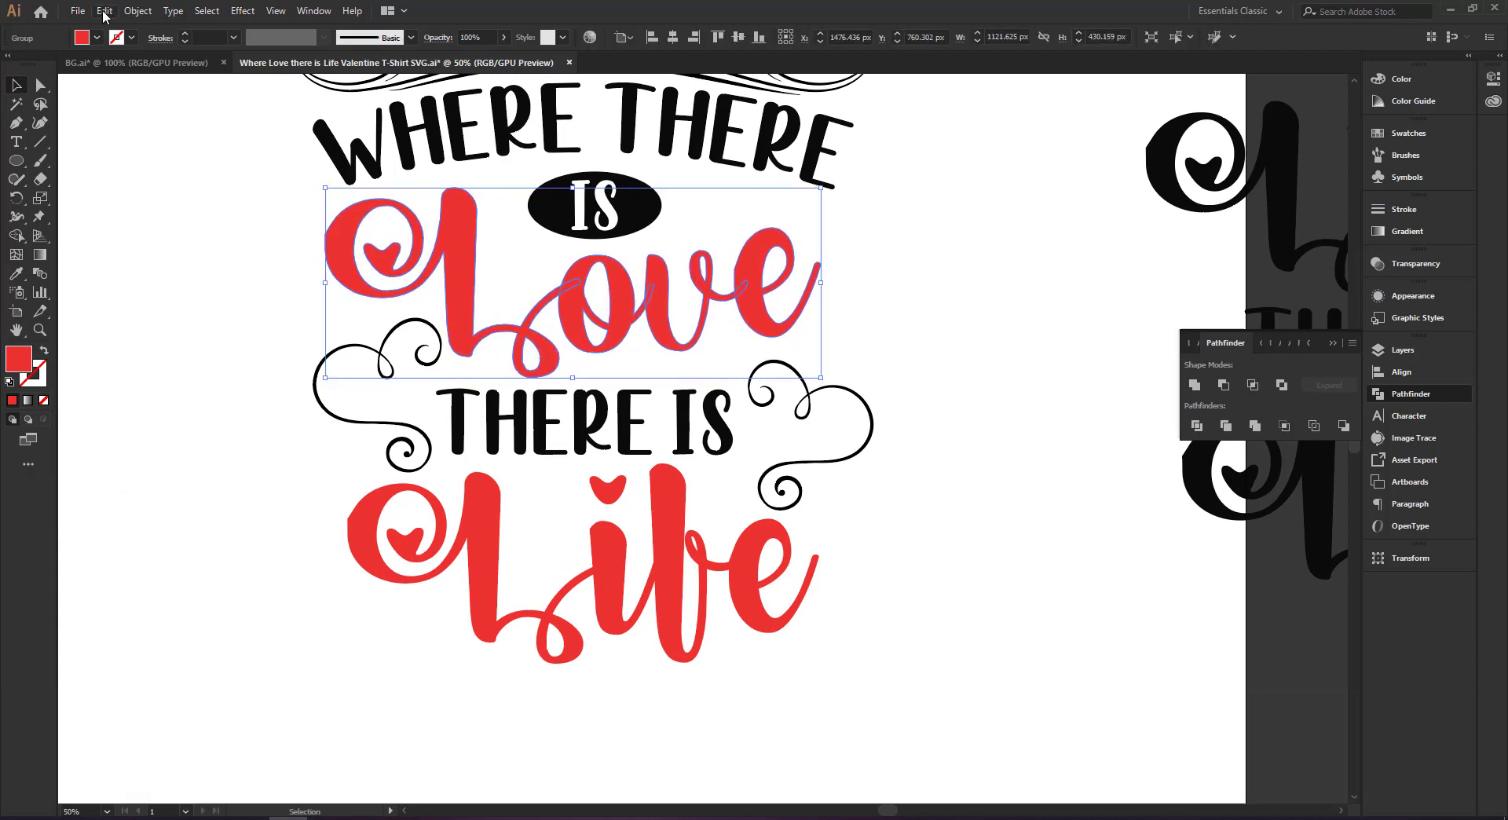
{"action": "left_click_drag", "start_coordinate": [820, 281], "coordinate": [803, 283]}
- Create an Offset Path of 8 px with mitred joins around the Love lettering
{"action": "left_click", "coordinate": [138, 10]}
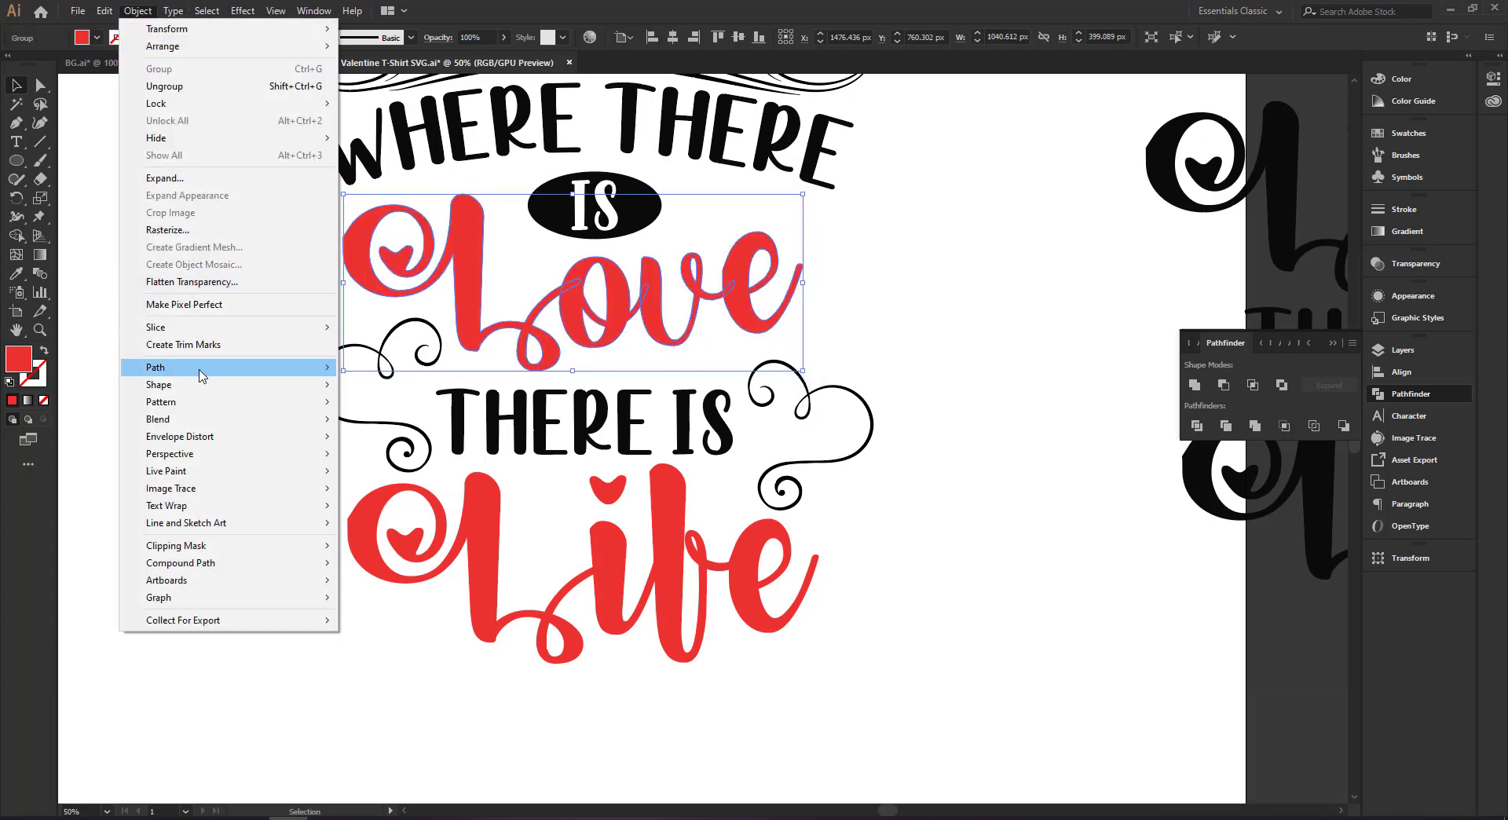
{"action": "mouse_move", "coordinate": [157, 365]}
{"action": "left_click", "coordinate": [456, 424]}
{"action": "left_click", "coordinate": [1093, 371]}
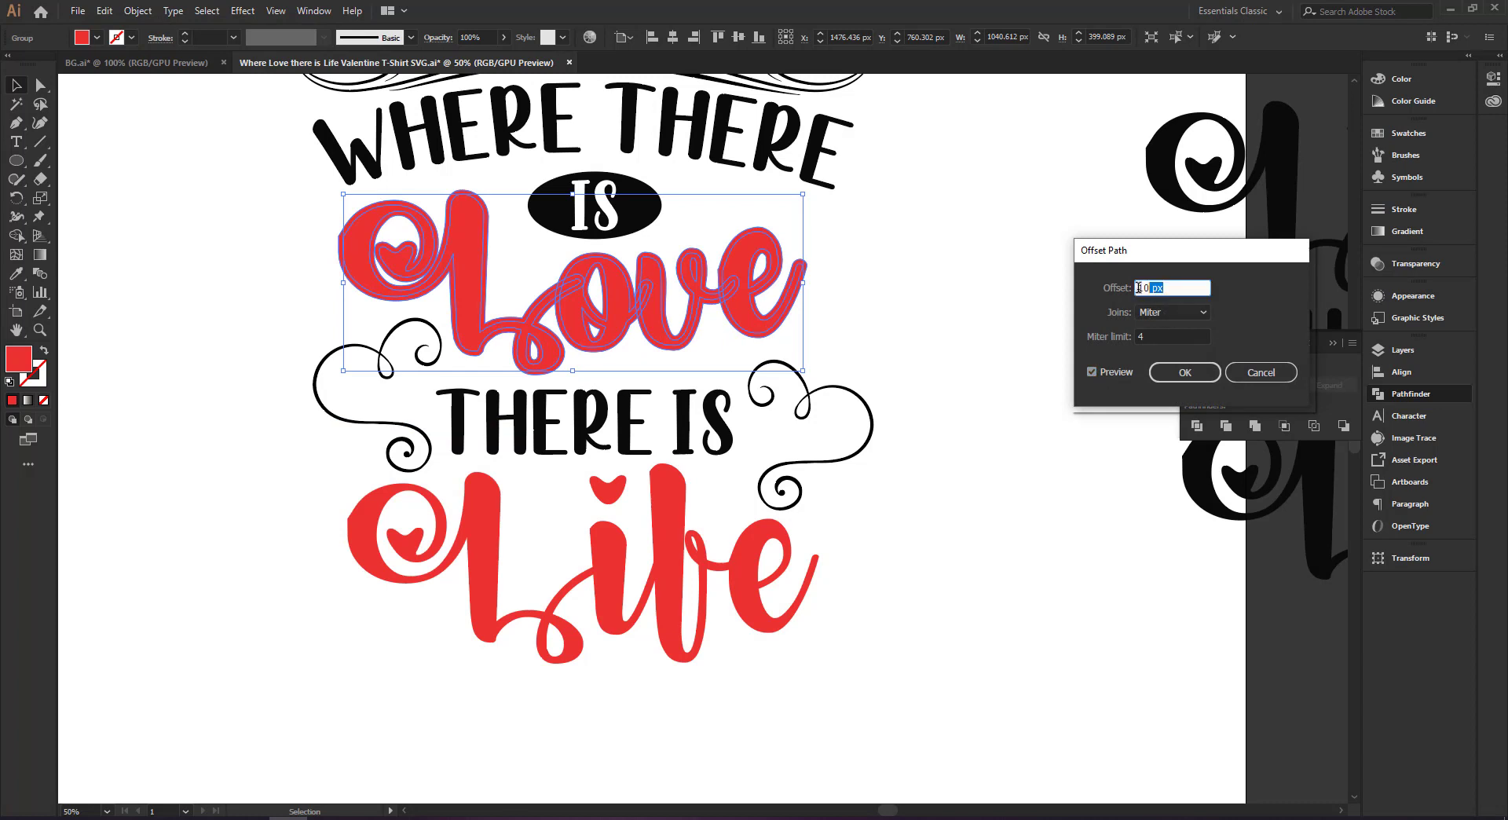
{"action": "key", "text": "Down"}
{"action": "key", "text": "Down"}
{"action": "key", "text": "Down"}
{"action": "key", "text": "Up"}
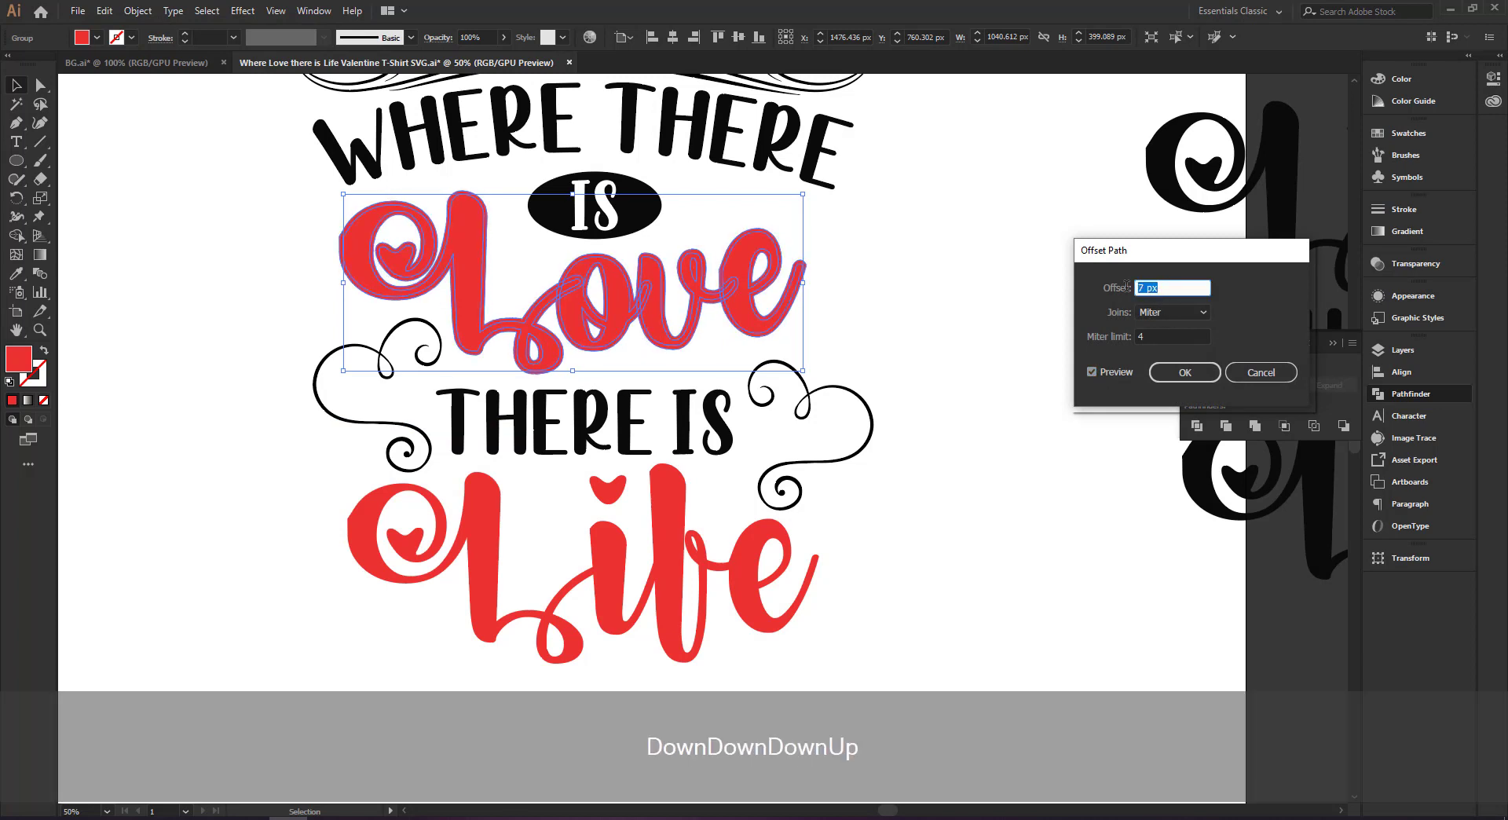
{"action": "left_click", "coordinate": [1185, 372]}
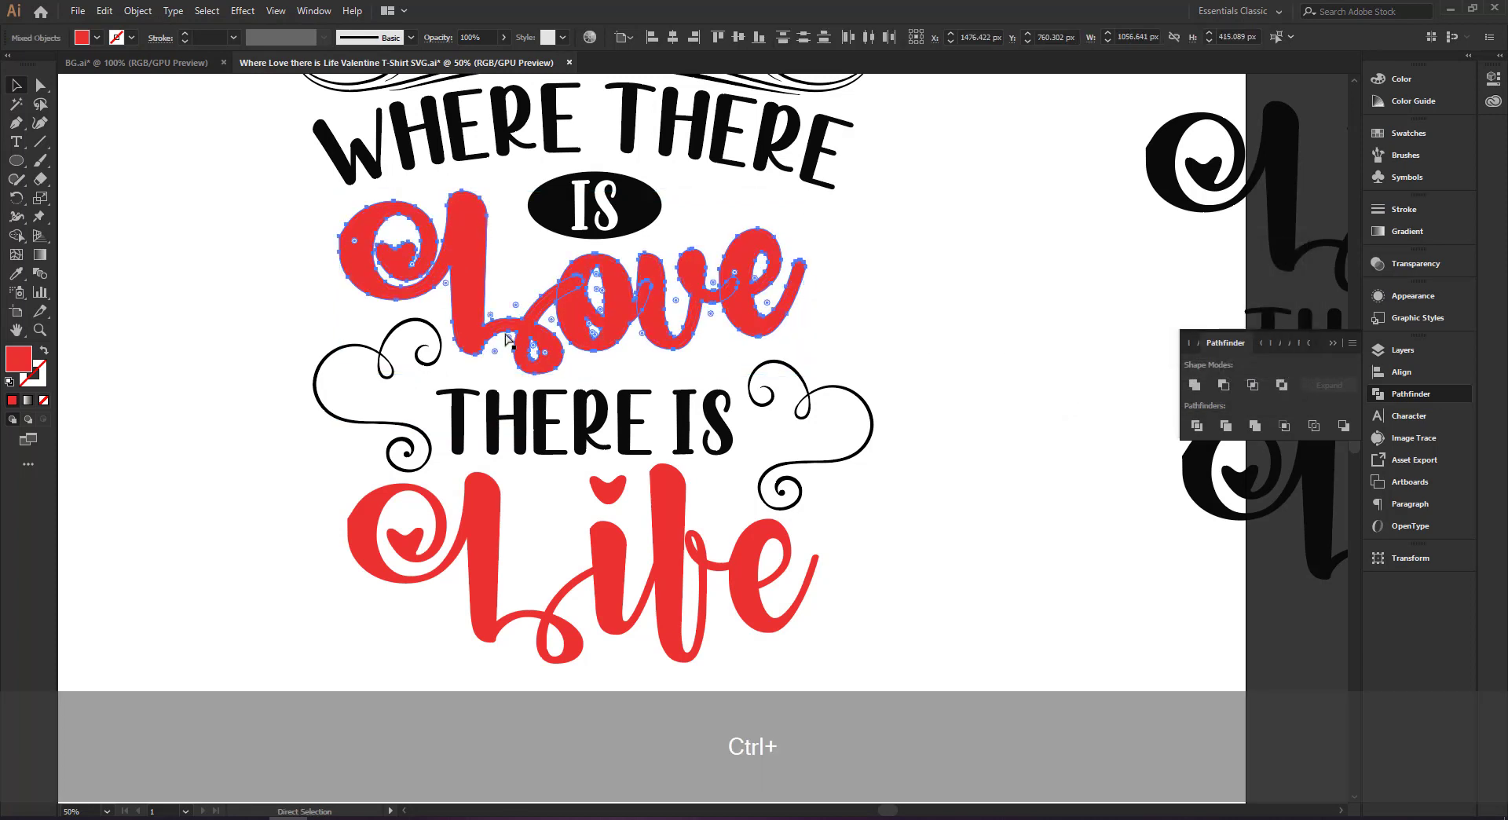
- Place the offset outline behind the red Love lettering, group it and fill it with the ellipse badge's black
{"action": "key", "text": "ctrl+x"}
{"action": "left_click", "coordinate": [586, 329]}
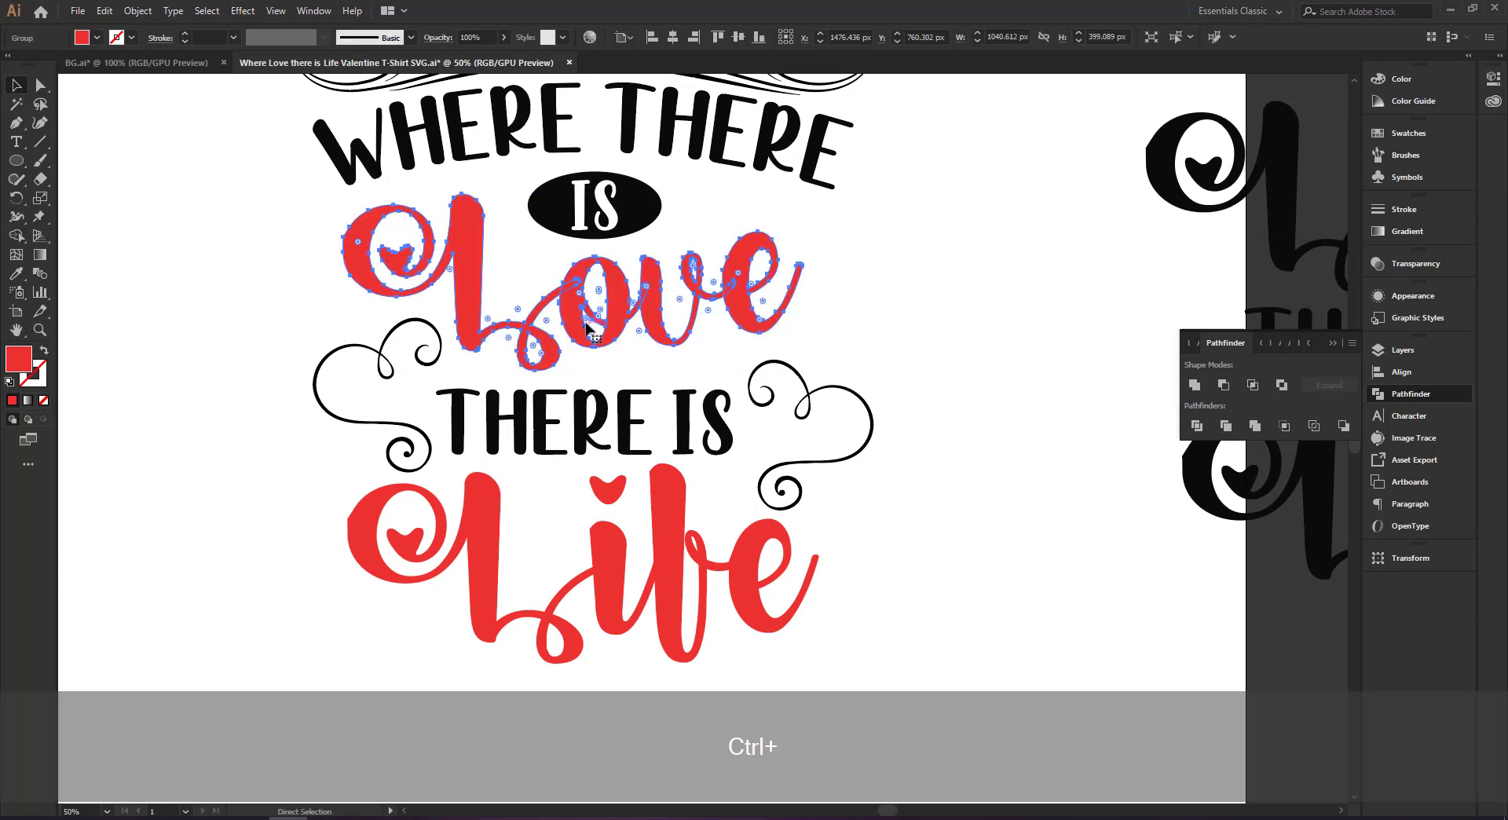
{"action": "key", "text": "ctrl+b"}
{"action": "left_click", "coordinate": [16, 275]}
{"action": "left_click", "coordinate": [552, 205]}
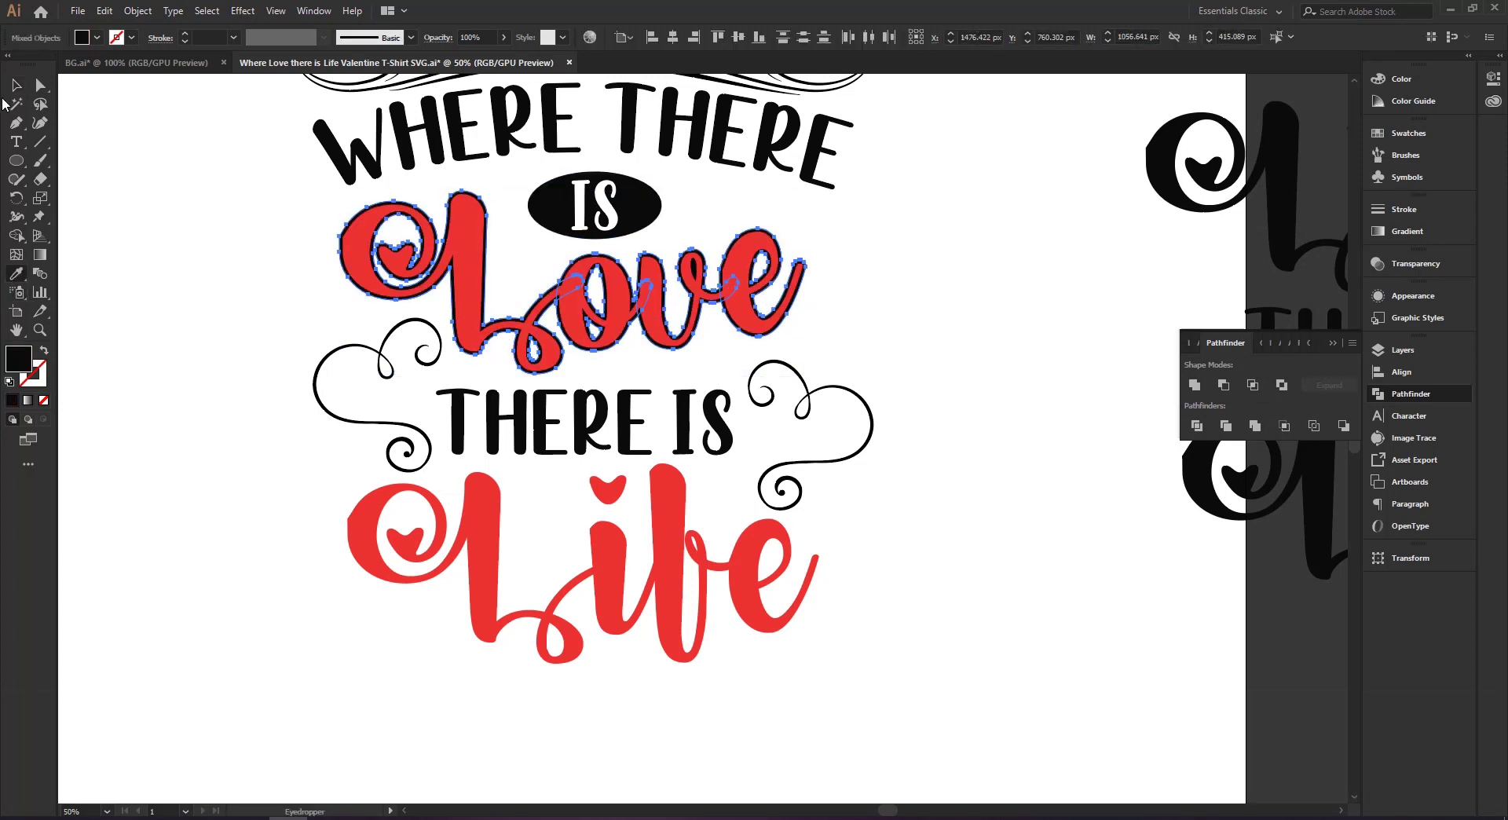
{"action": "left_click", "coordinate": [16, 85]}
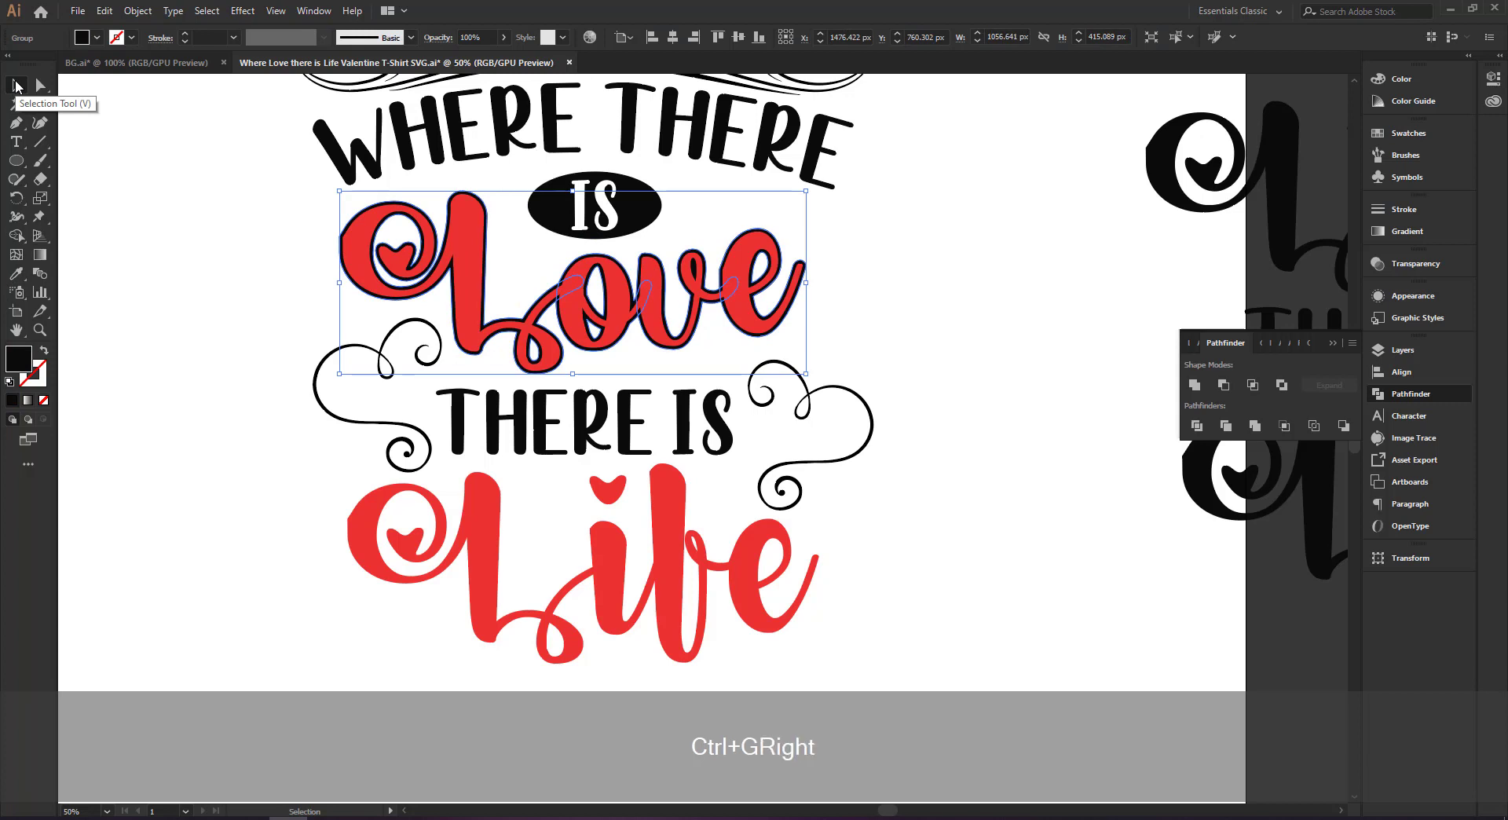
- Nudge the black Love outline 5 px right and 5 px down as a drop shadow
{"action": "key", "text": "Right"}
{"action": "key", "text": "Right"}
{"action": "key", "text": "Right"}
{"action": "key", "text": "Right"}
{"action": "key", "text": "Right"}
{"action": "key", "text": "Down"}
{"action": "key", "text": "Down"}
{"action": "key", "text": "Down"}
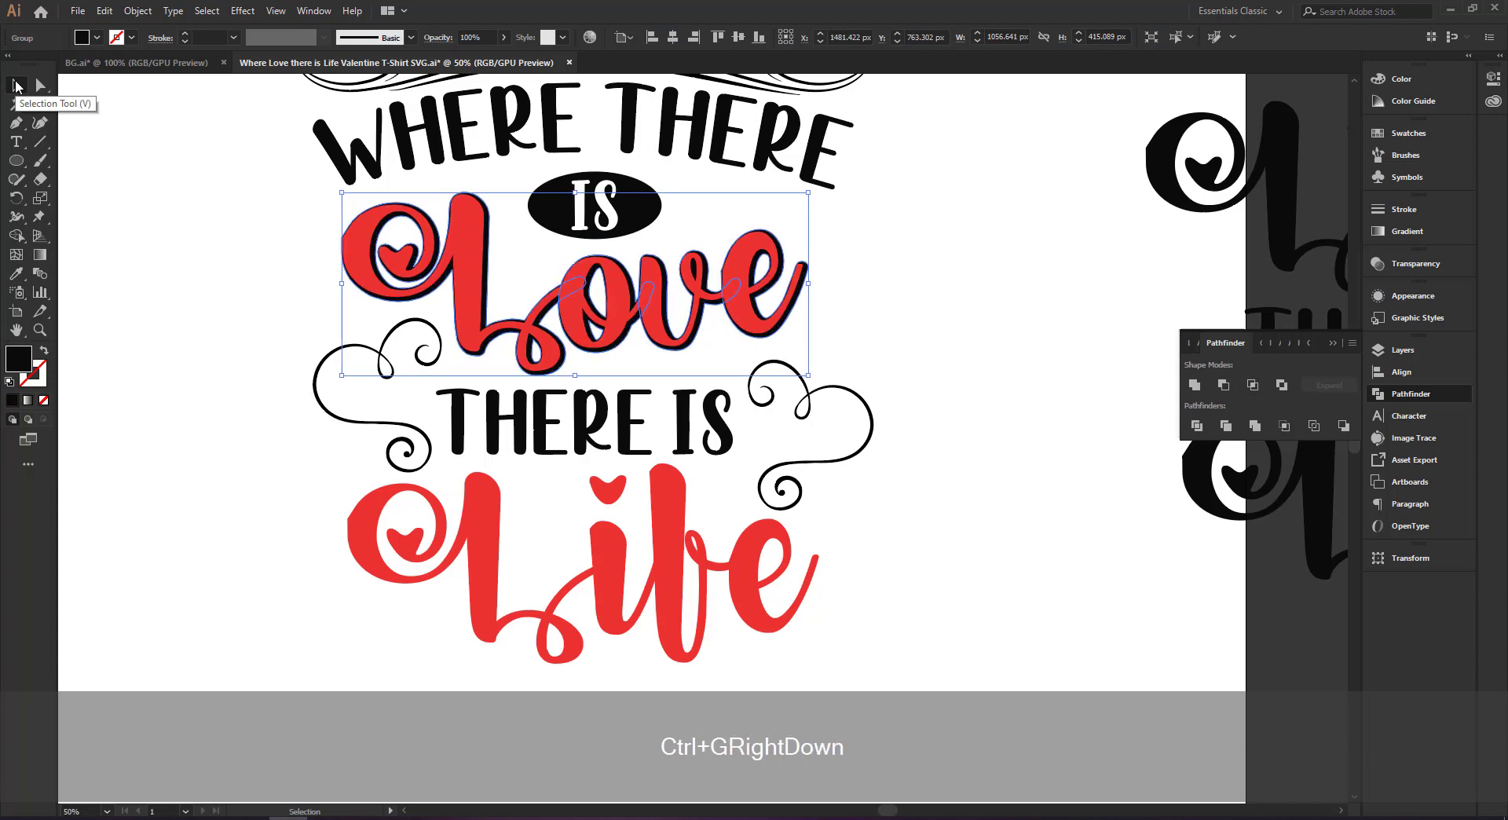
{"action": "key", "text": "Down"}
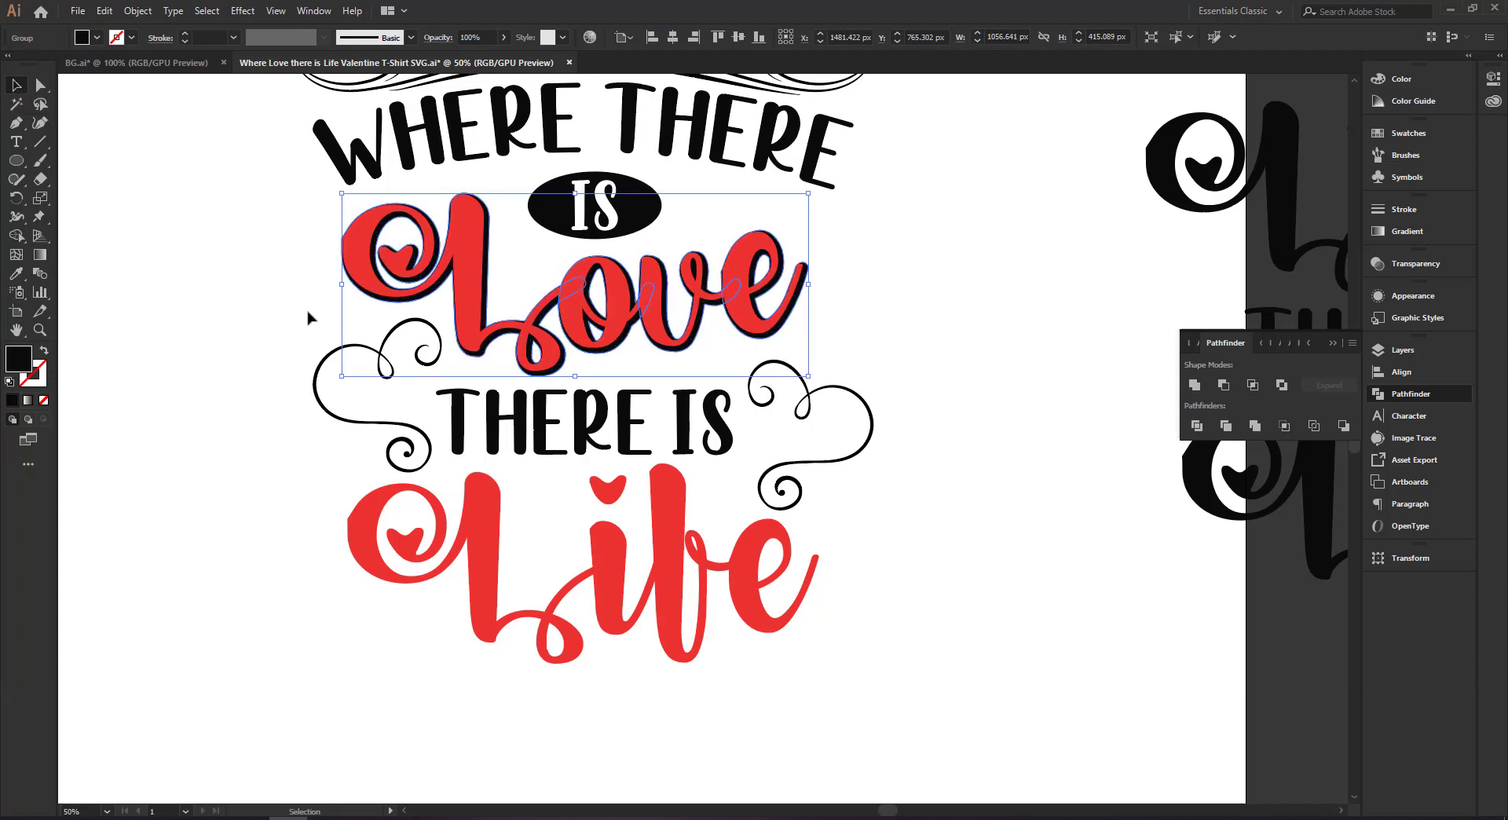
{"action": "left_click", "coordinate": [312, 304]}
- Create a second 8 px Offset Path from the red Love lettering and cut it to the clipboard
{"action": "left_click", "coordinate": [359, 264]}
{"action": "left_click", "coordinate": [143, 6]}
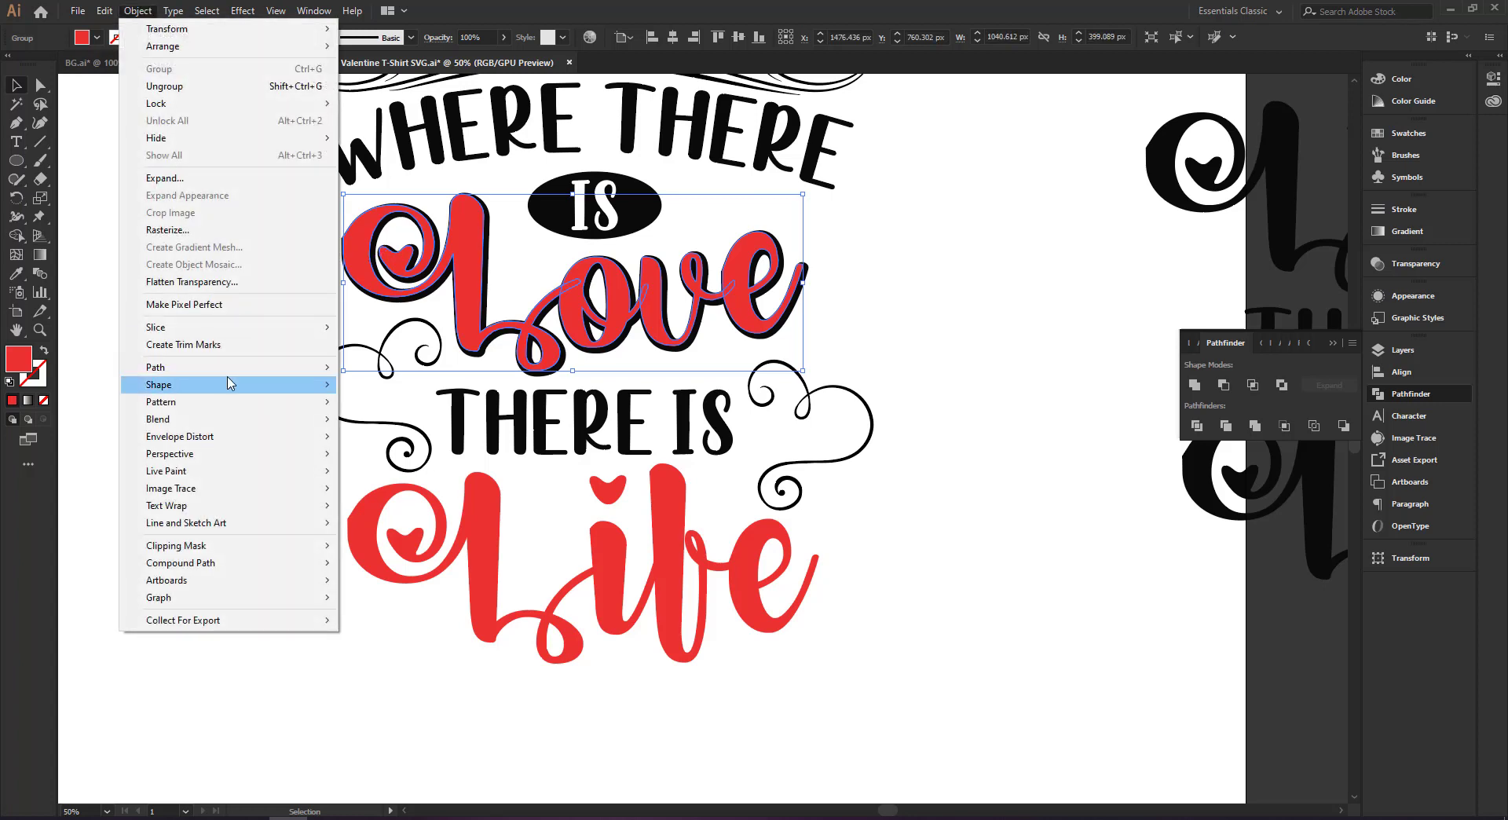
{"action": "mouse_move", "coordinate": [228, 366]}
{"action": "left_click", "coordinate": [388, 424]}
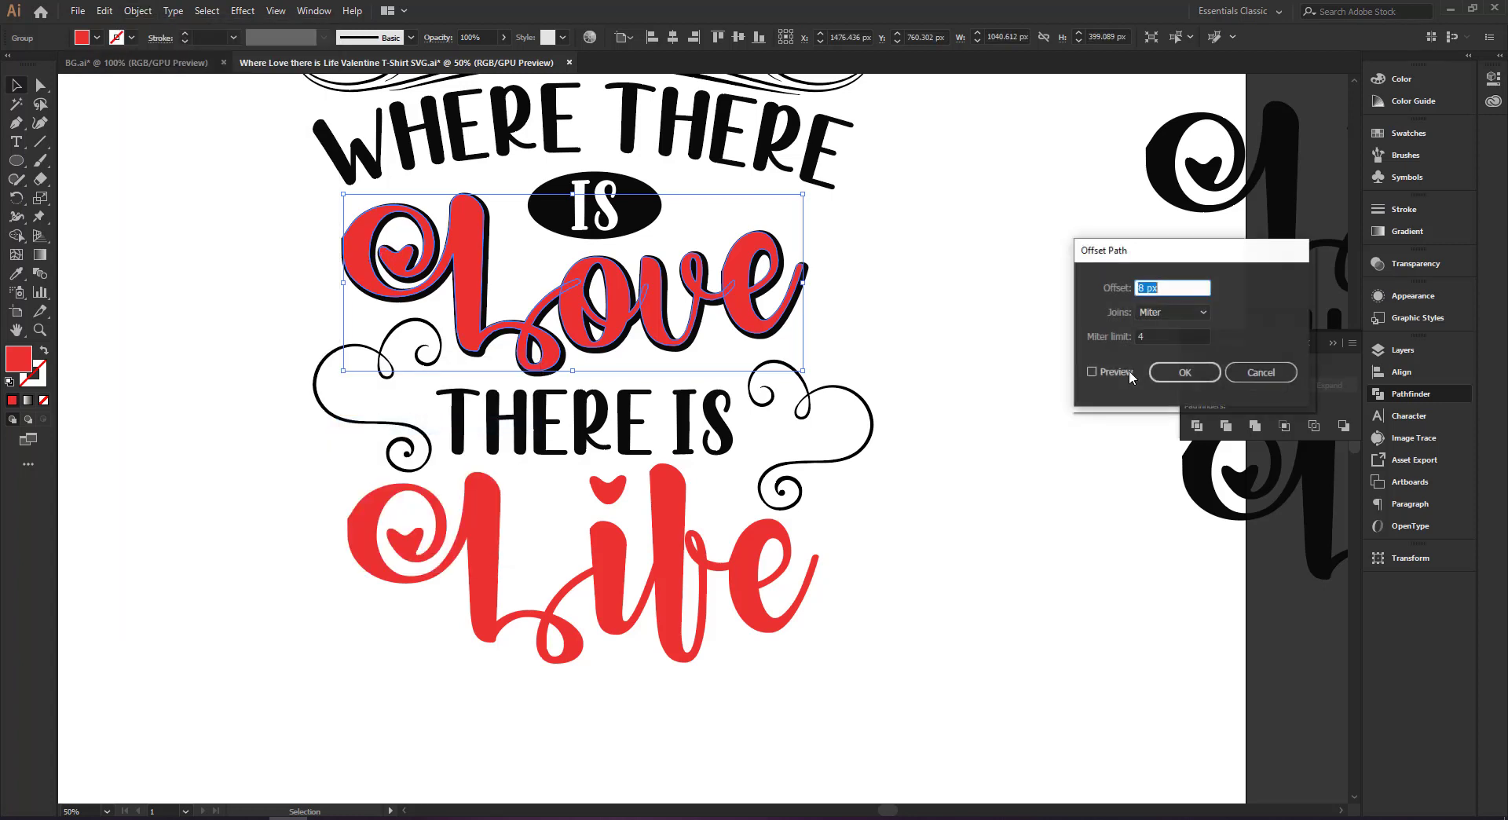
{"action": "left_click", "coordinate": [1035, 374]}
{"action": "left_click", "coordinate": [1165, 371]}
{"action": "key", "text": "ctrl+x"}
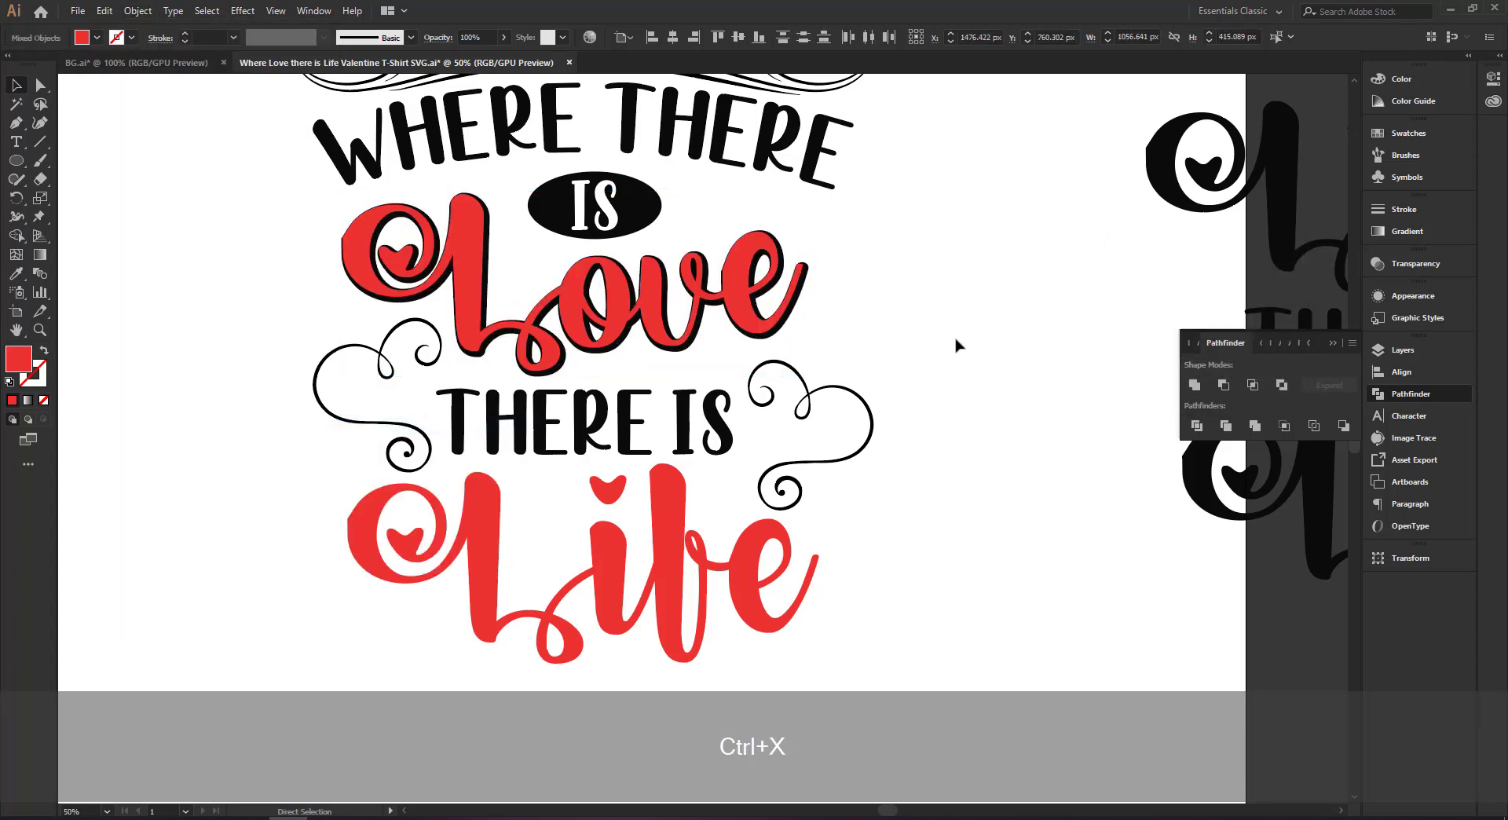
- Paste the second offset in front of the black Love shadow, group it and subtract it from the shadow with Minus Front
{"action": "key", "text": "ctrl+KP_Add"}
{"action": "key", "text": "ctrl+KP_Add"}
{"action": "key", "text": "ctrl+KP_Add"}
{"action": "left_click_drag", "start_coordinate": [629, 176], "coordinate": [714, 436]}
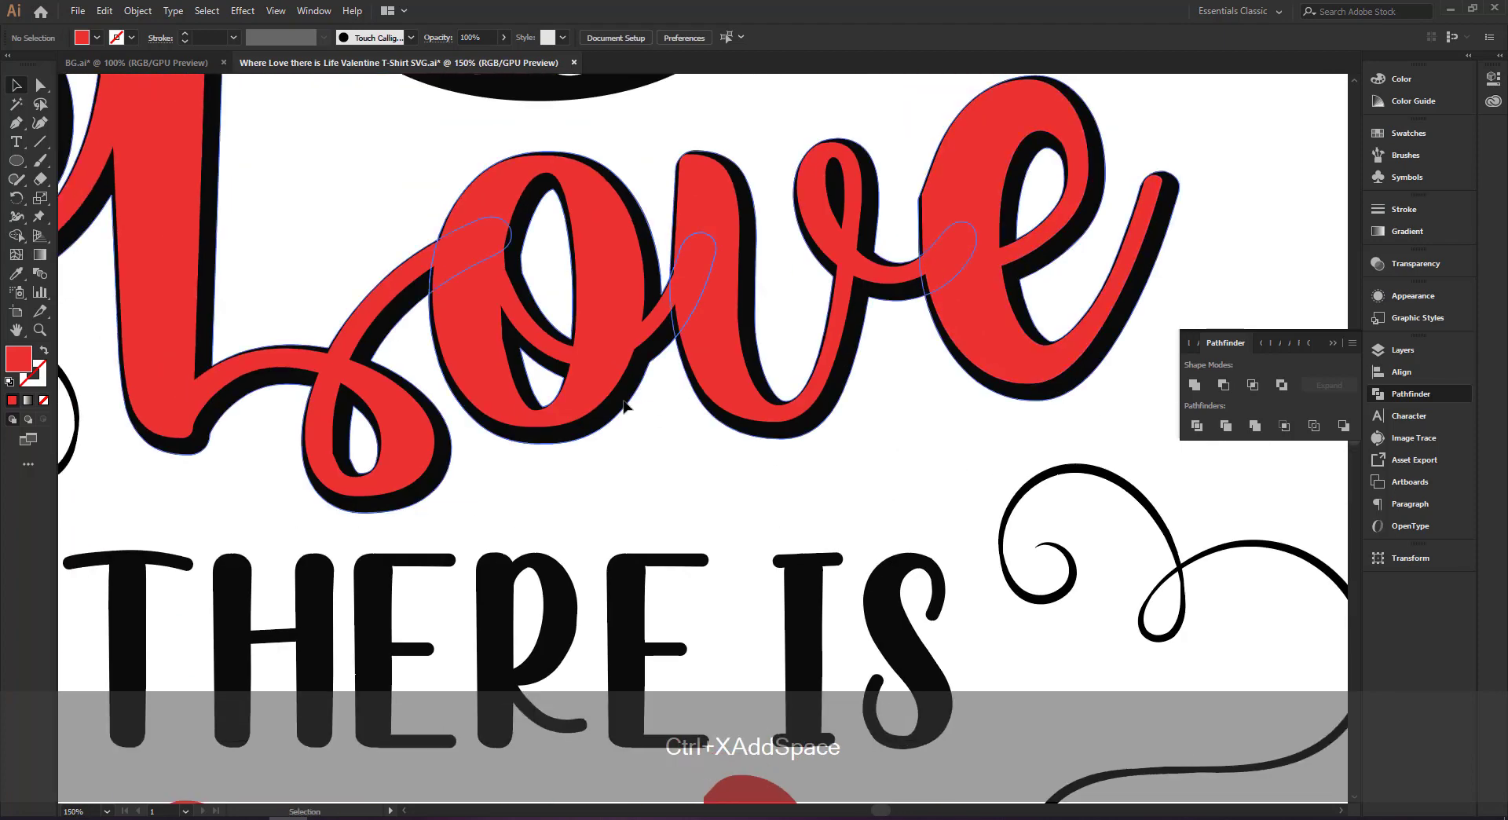
{"action": "key", "text": "ctrl+b"}
{"action": "key", "text": "ctrl+f"}
{"action": "key", "text": "ctrl+g"}
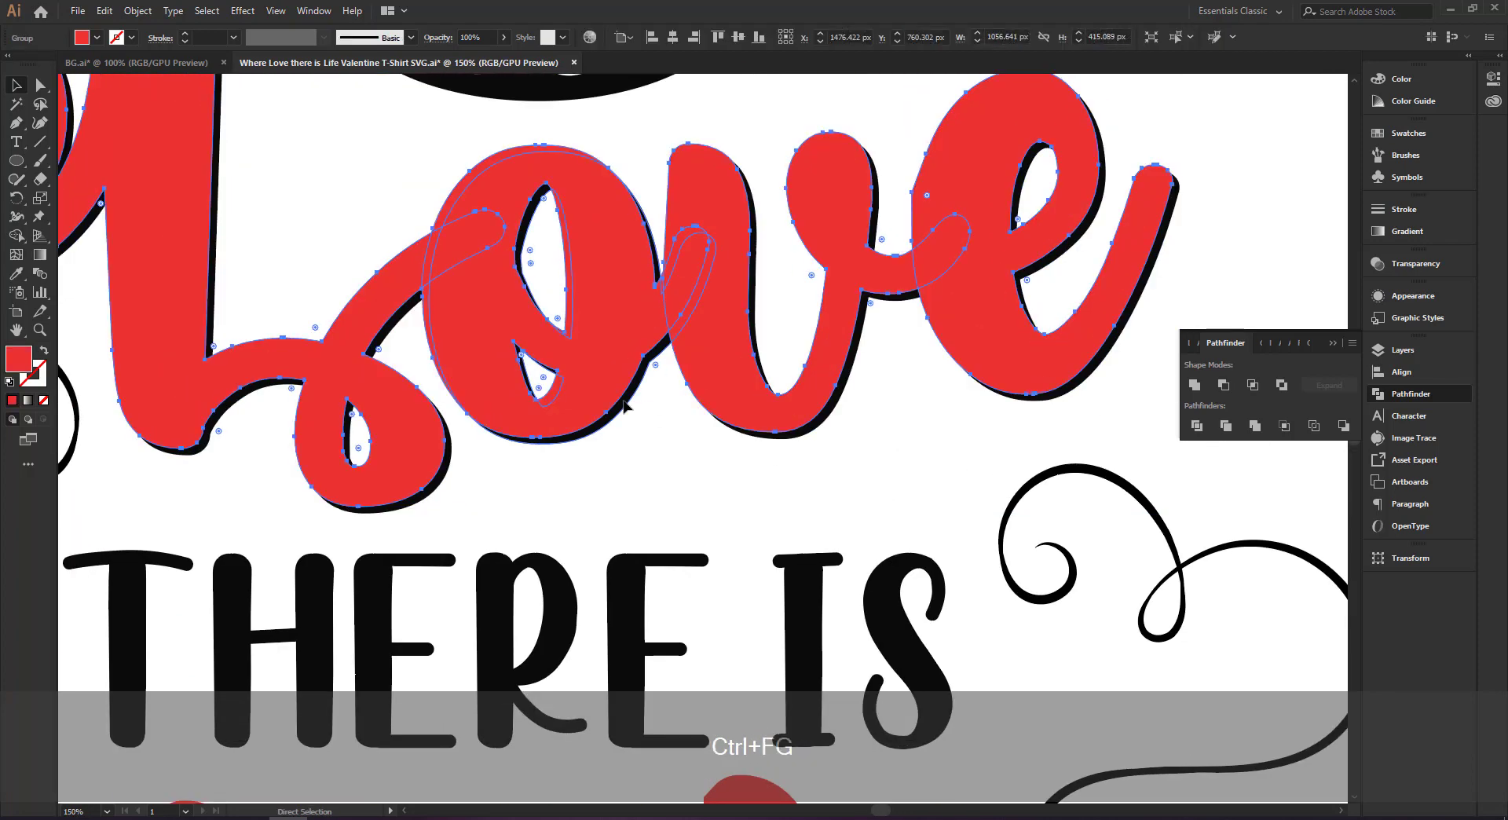
{"action": "left_click", "coordinate": [624, 404], "text": "shift"}
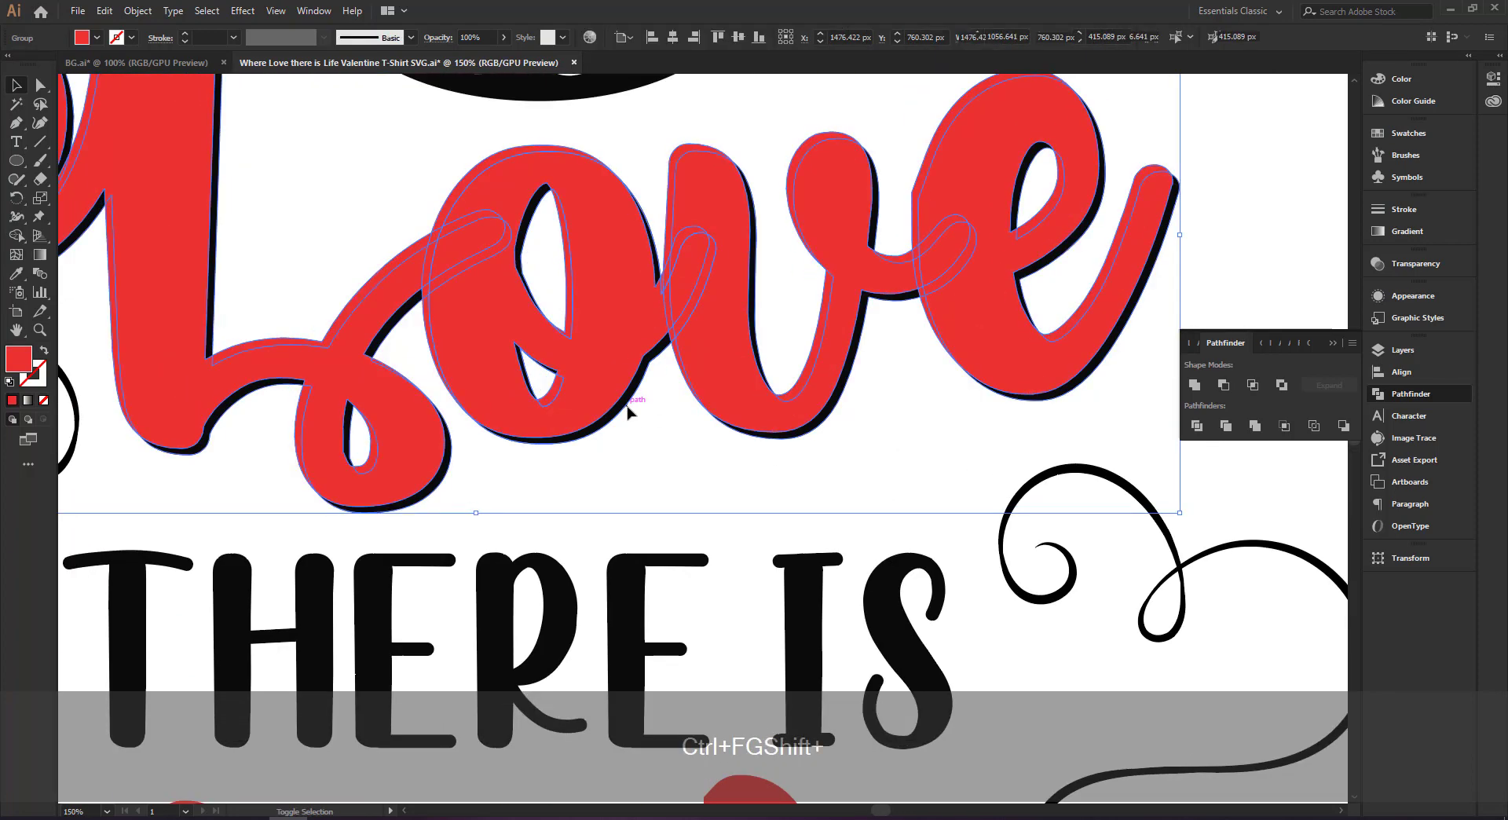
{"action": "left_click", "coordinate": [1223, 385]}
{"action": "left_click", "coordinate": [1257, 283]}
{"action": "key", "text": "ctrl+KP_Subtract"}
{"action": "key", "text": "ctrl+KP_Subtract"}
{"action": "key", "text": "ctrl+KP_Subtract"}
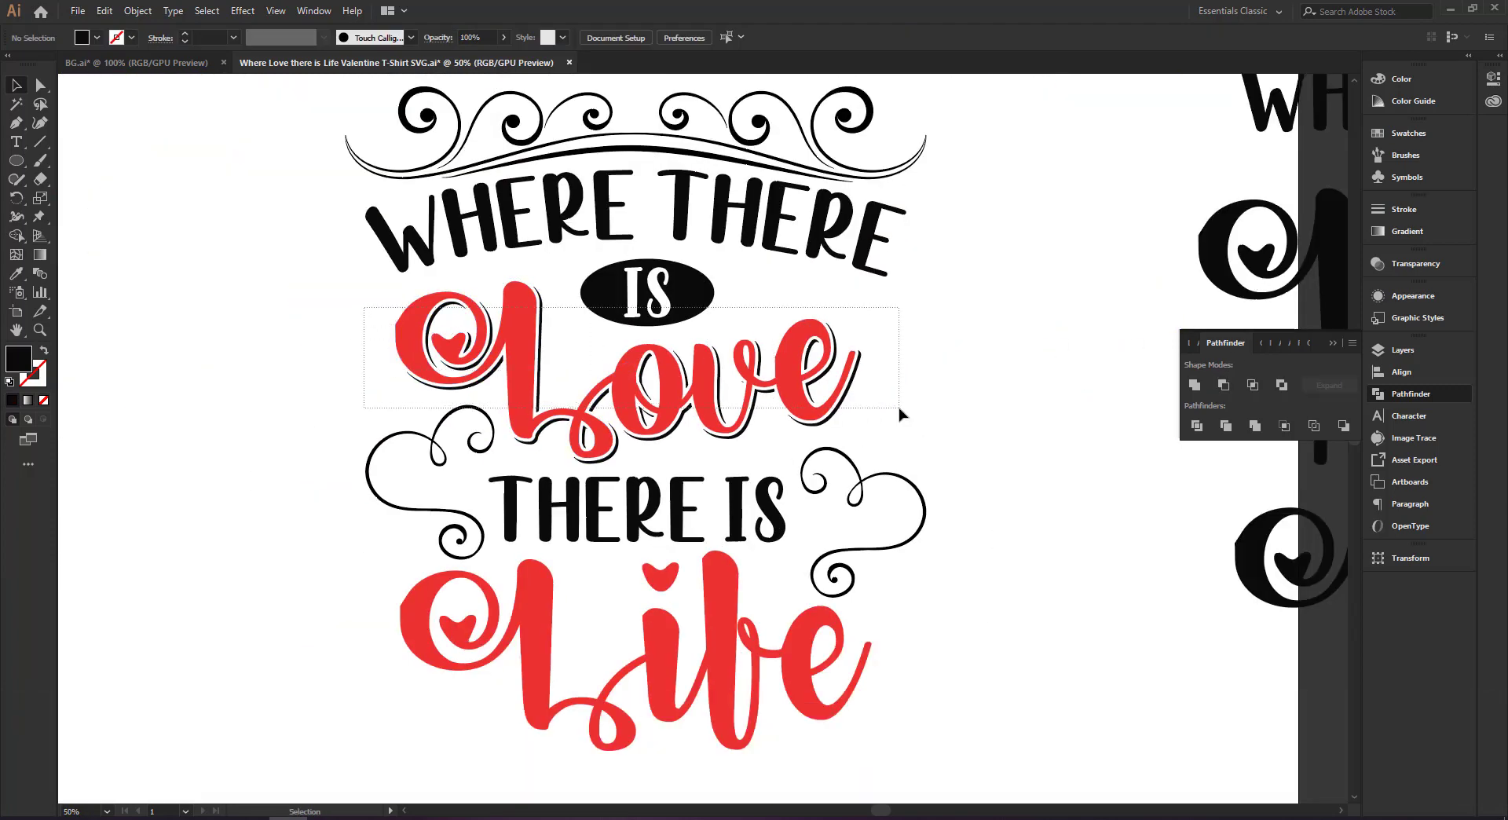
- Expand the appearance of the cut-out Love shadow and group it with the red lettering
{"action": "left_click_drag", "start_coordinate": [900, 414], "coordinate": [695, 310]}
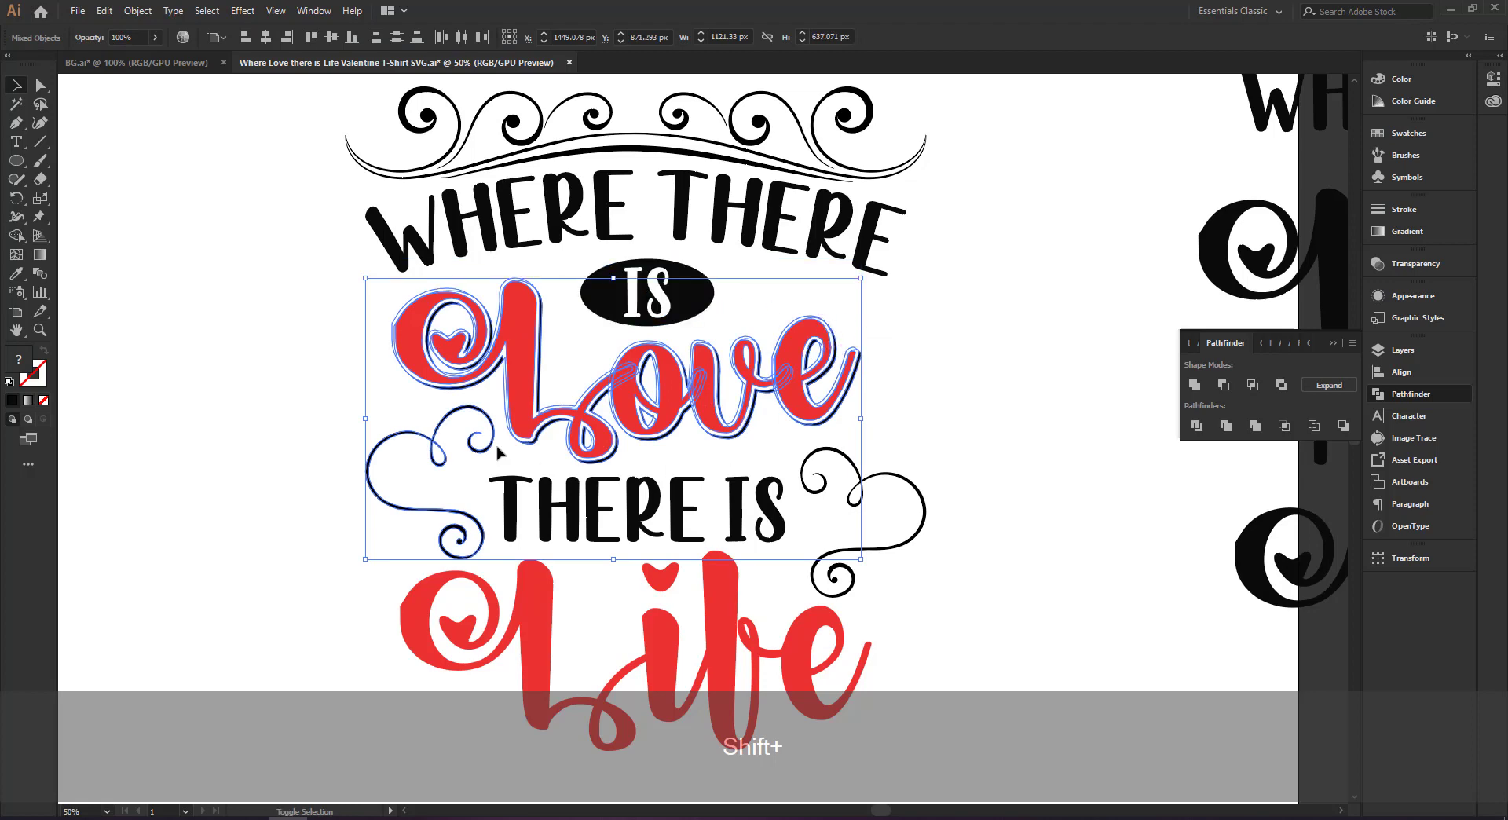
{"action": "left_click", "coordinate": [138, 10]}
{"action": "left_click", "coordinate": [197, 196]}
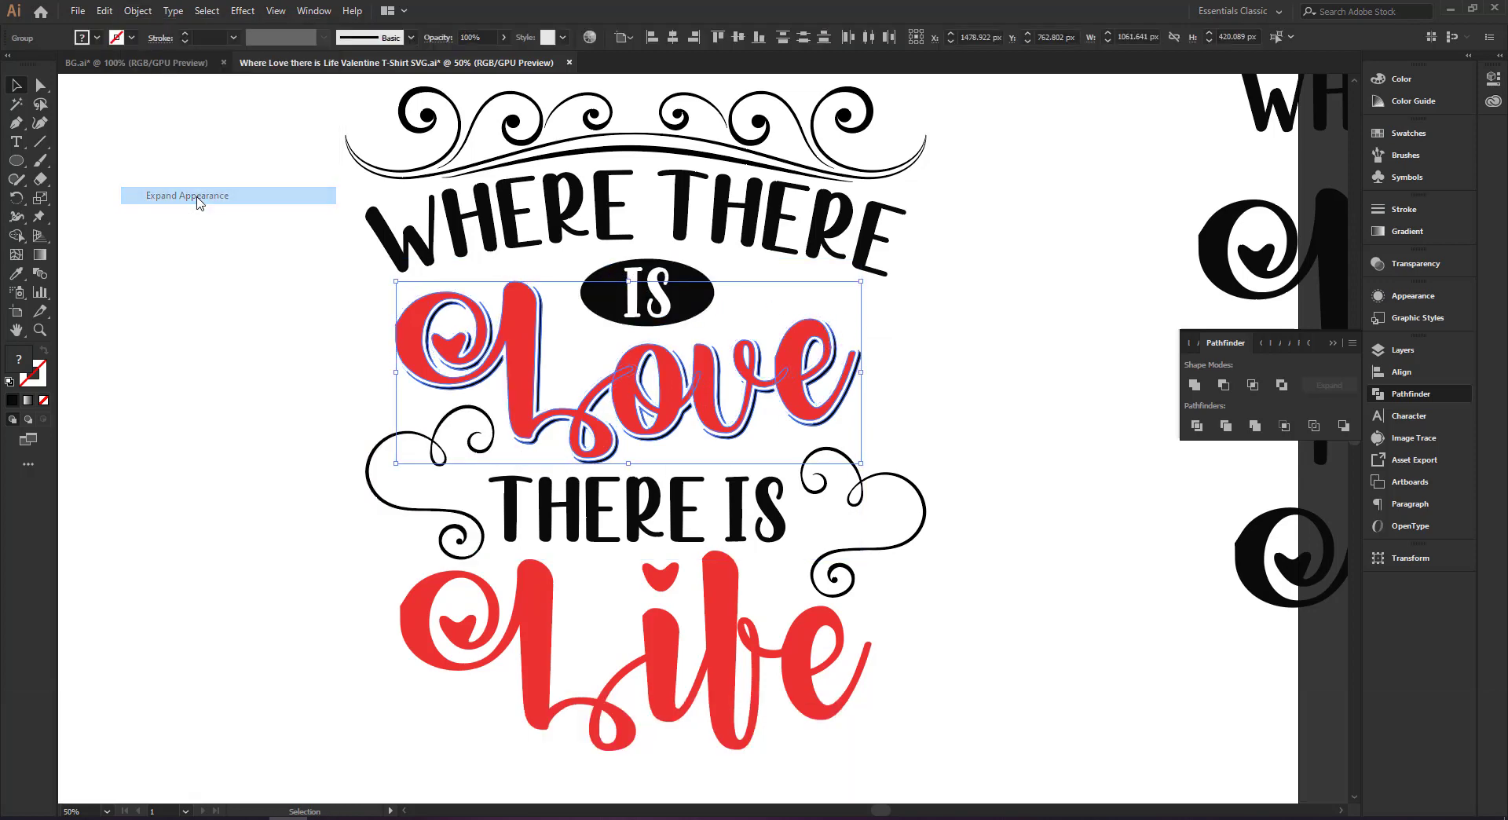
{"action": "key", "text": "ctrl+g"}
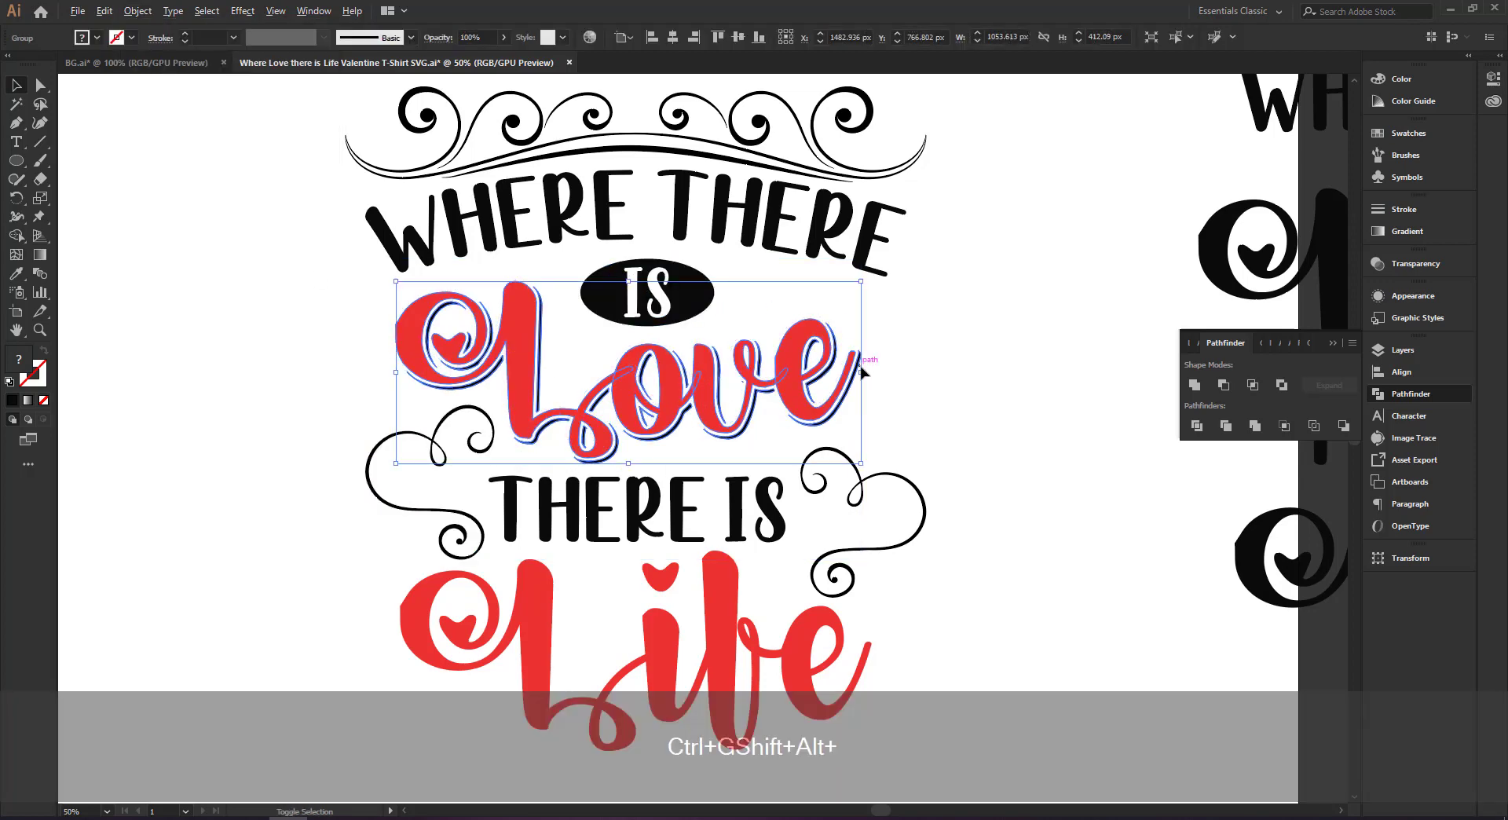
- Scale the Love group proportionally to about 1100 by 430 px and nudge it up 4 px
{"action": "left_click_drag", "start_coordinate": [862, 372], "coordinate": [874, 372]}
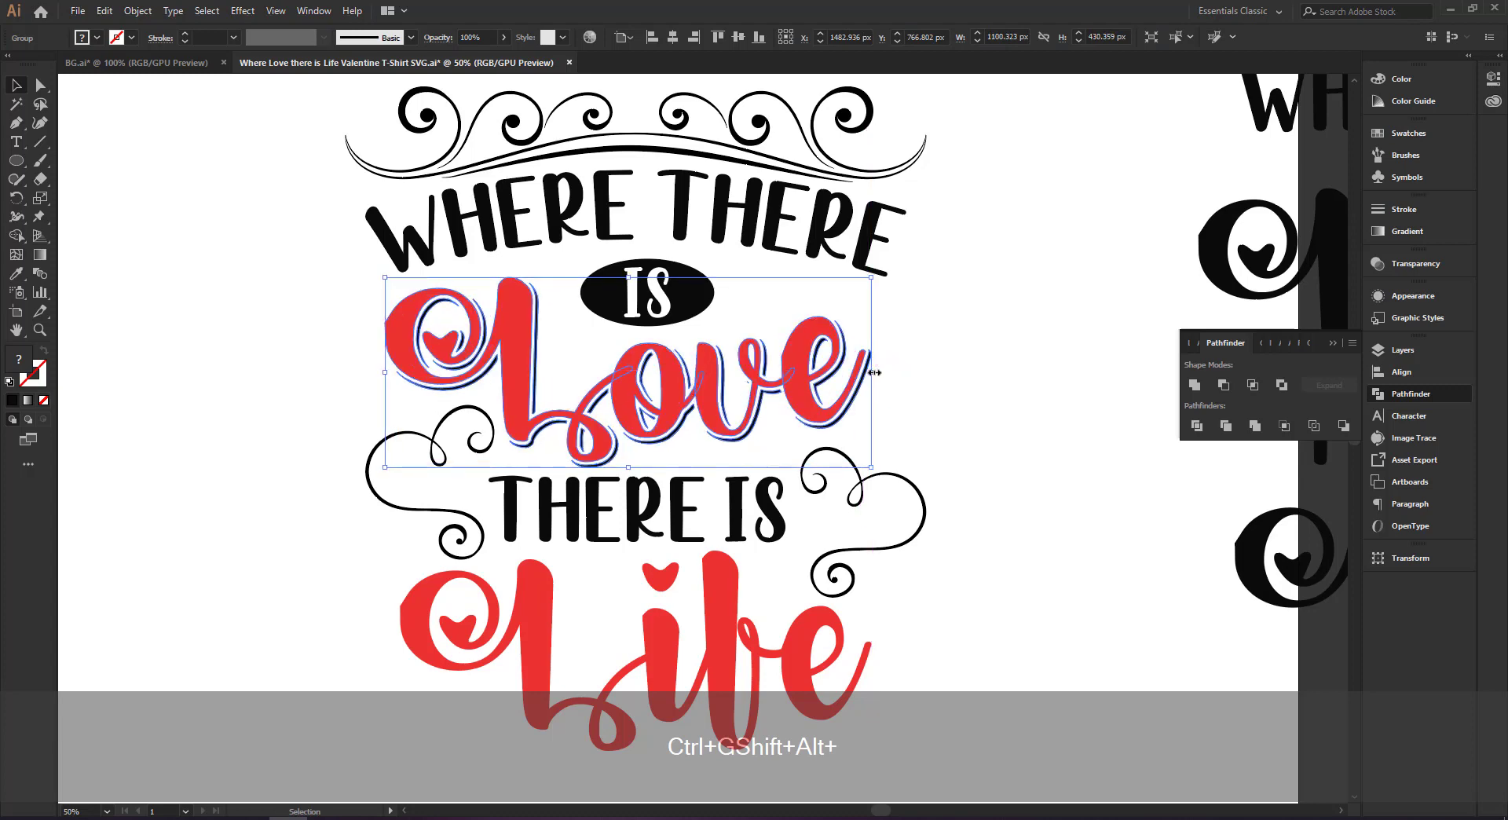
{"action": "key", "text": "Up"}
{"action": "key", "text": "Up"}
{"action": "key", "text": "Up"}
{"action": "key", "text": "Up"}
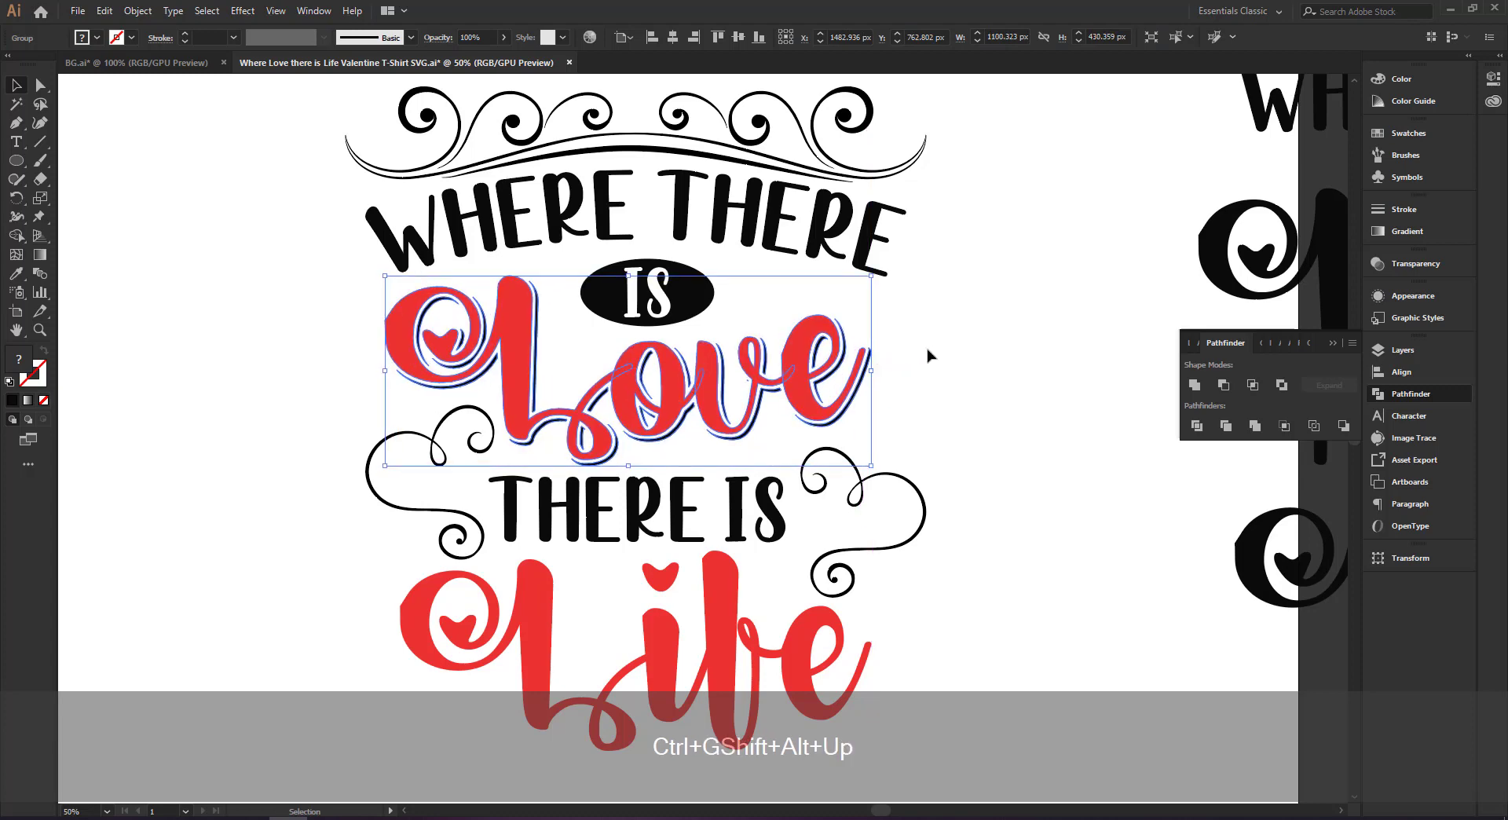
{"action": "left_click", "coordinate": [928, 357]}
- Create an Offset Path of 8 px with mitred joins around the Life lettering
{"action": "left_click_drag", "start_coordinate": [945, 409], "coordinate": [926, 285]}
{"action": "left_click", "coordinate": [722, 547]}
{"action": "left_click_drag", "start_coordinate": [720, 548], "coordinate": [705, 467]}
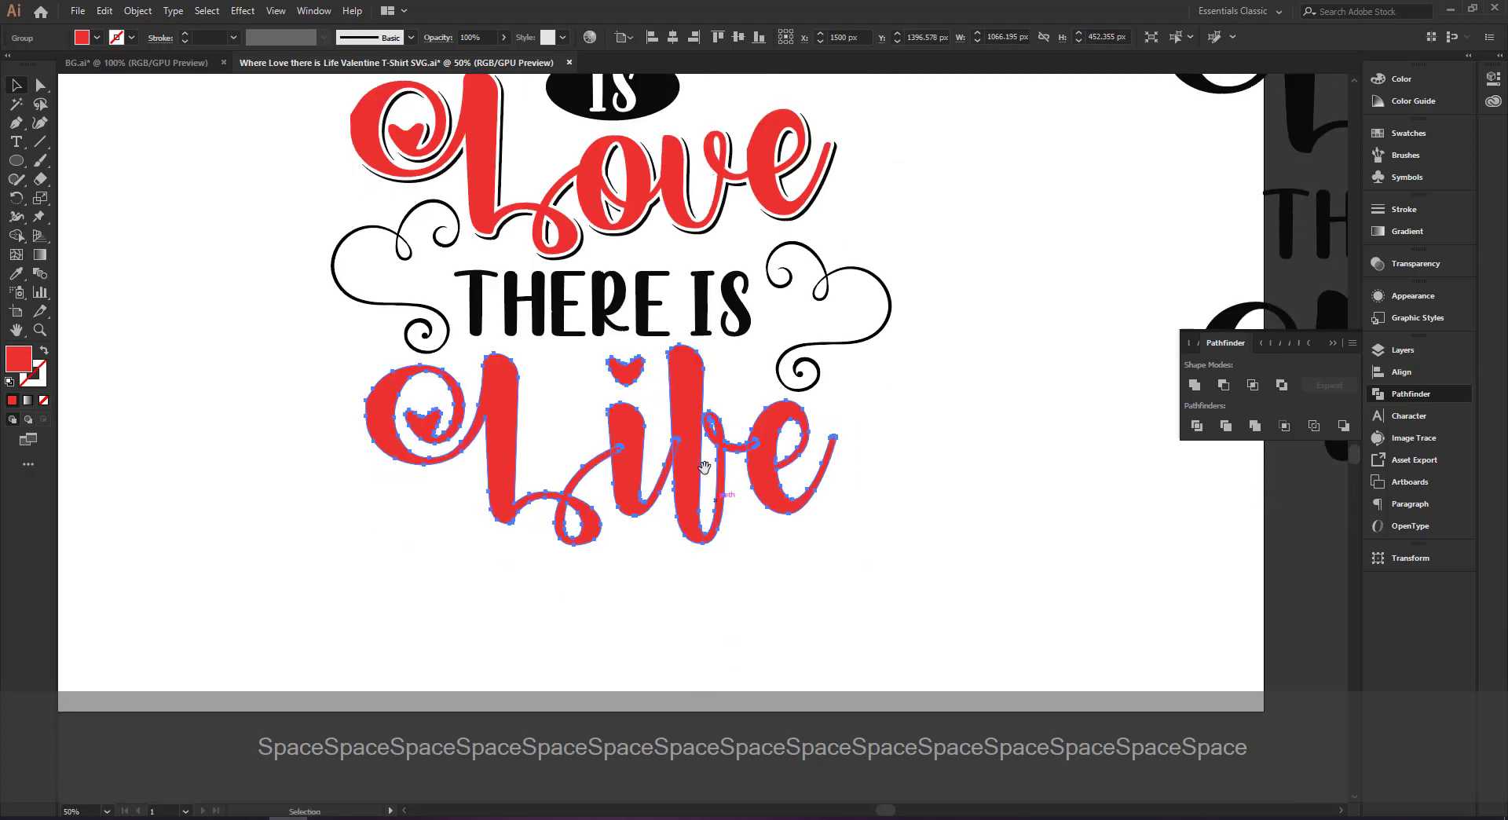
{"action": "left_click", "coordinate": [138, 11]}
{"action": "mouse_move", "coordinate": [236, 367]}
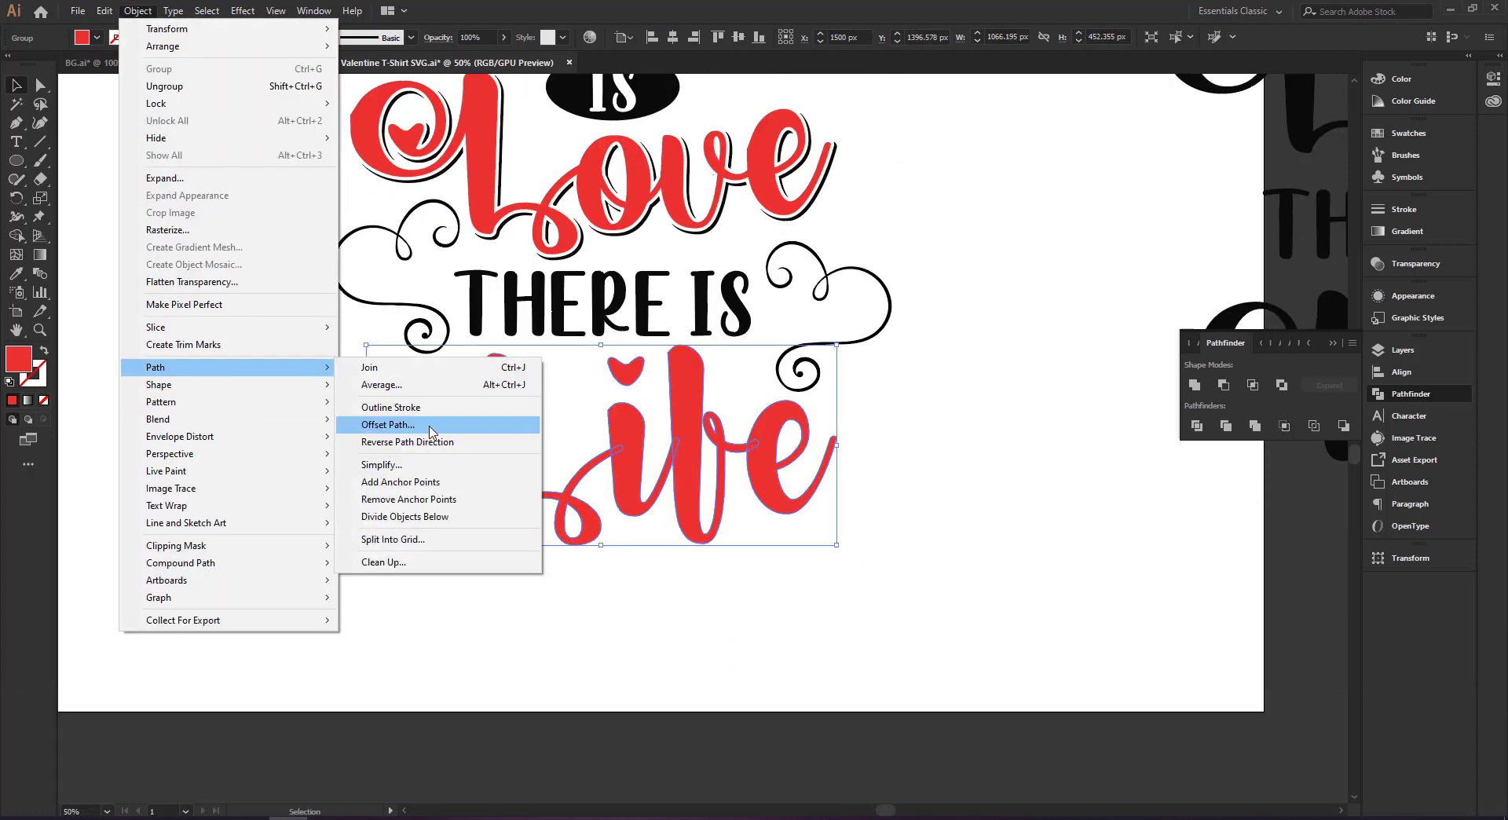
{"action": "left_click", "coordinate": [431, 425]}
{"action": "left_click", "coordinate": [1113, 372]}
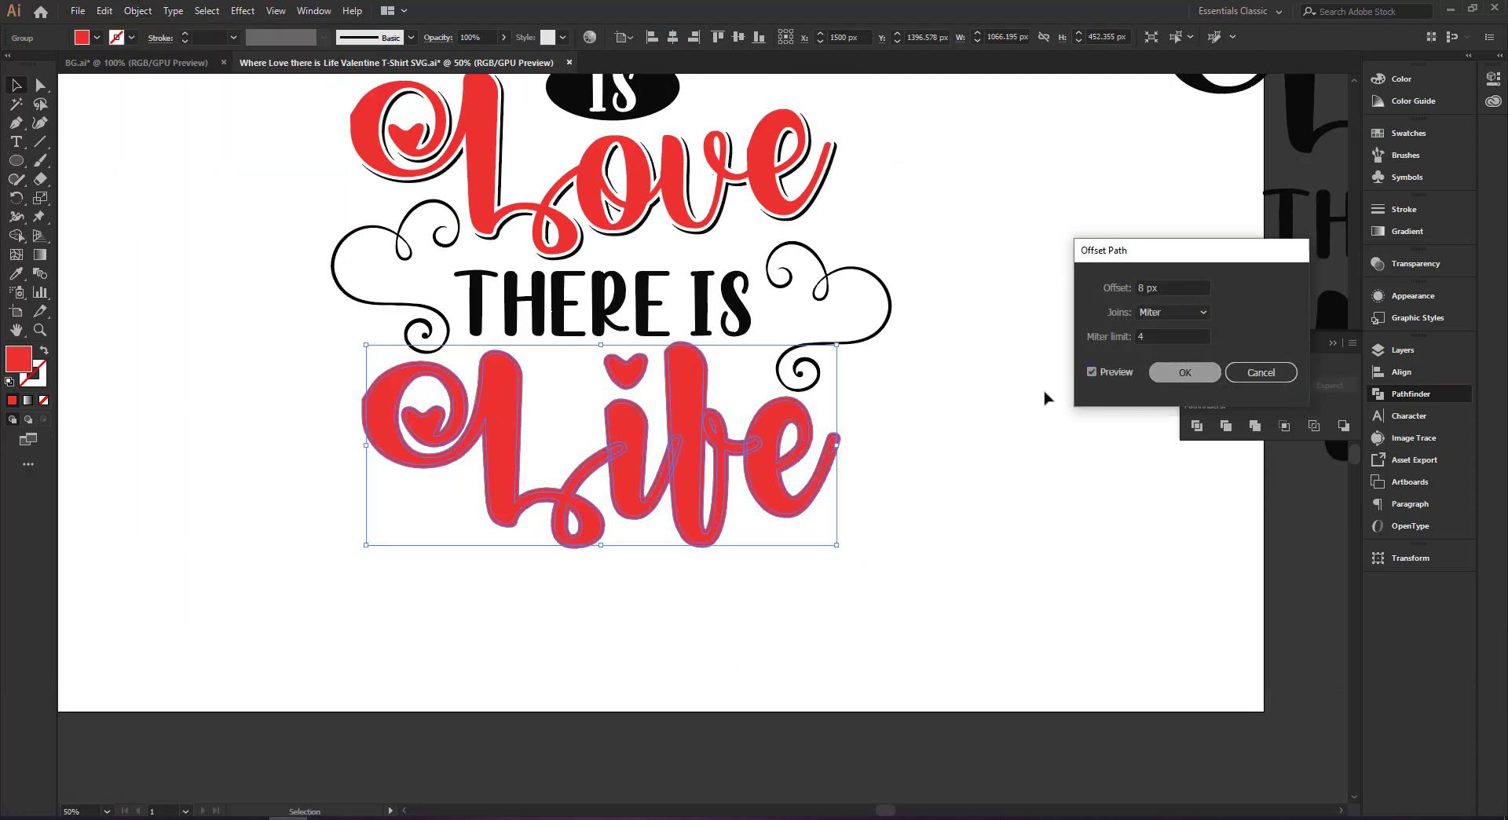
{"action": "key", "text": "Return"}
- Place the offset outline behind the red Life lettering, group it and fill it with the ellipse badge's black
{"action": "key", "text": "ctrl+x"}
{"action": "left_click", "coordinate": [705, 431]}
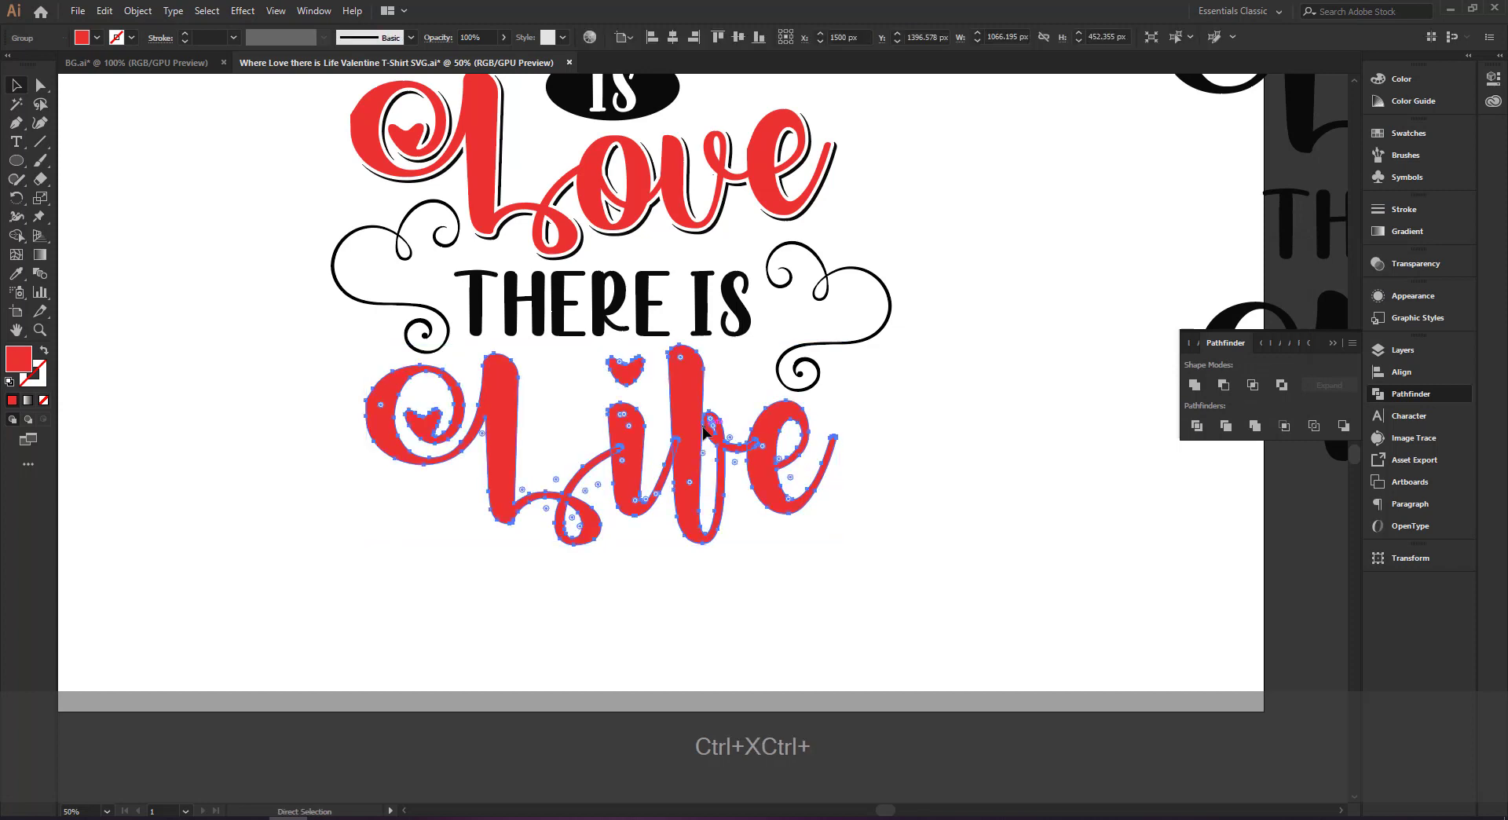
{"action": "key", "text": "ctrl+b"}
{"action": "key", "text": "ctrl+g"}
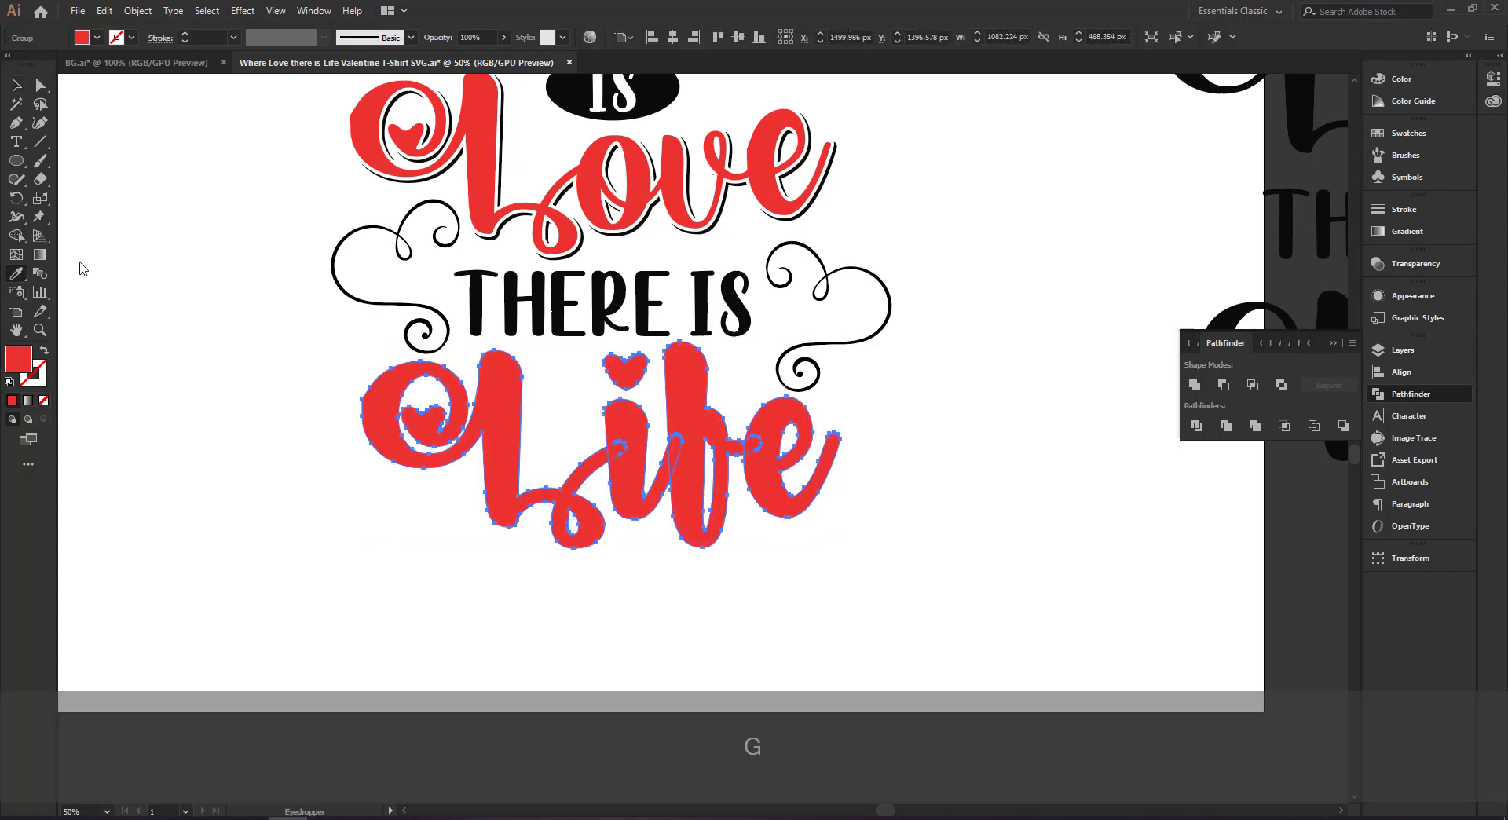
{"action": "left_click", "coordinate": [609, 94]}
{"action": "left_click", "coordinate": [16, 85]}
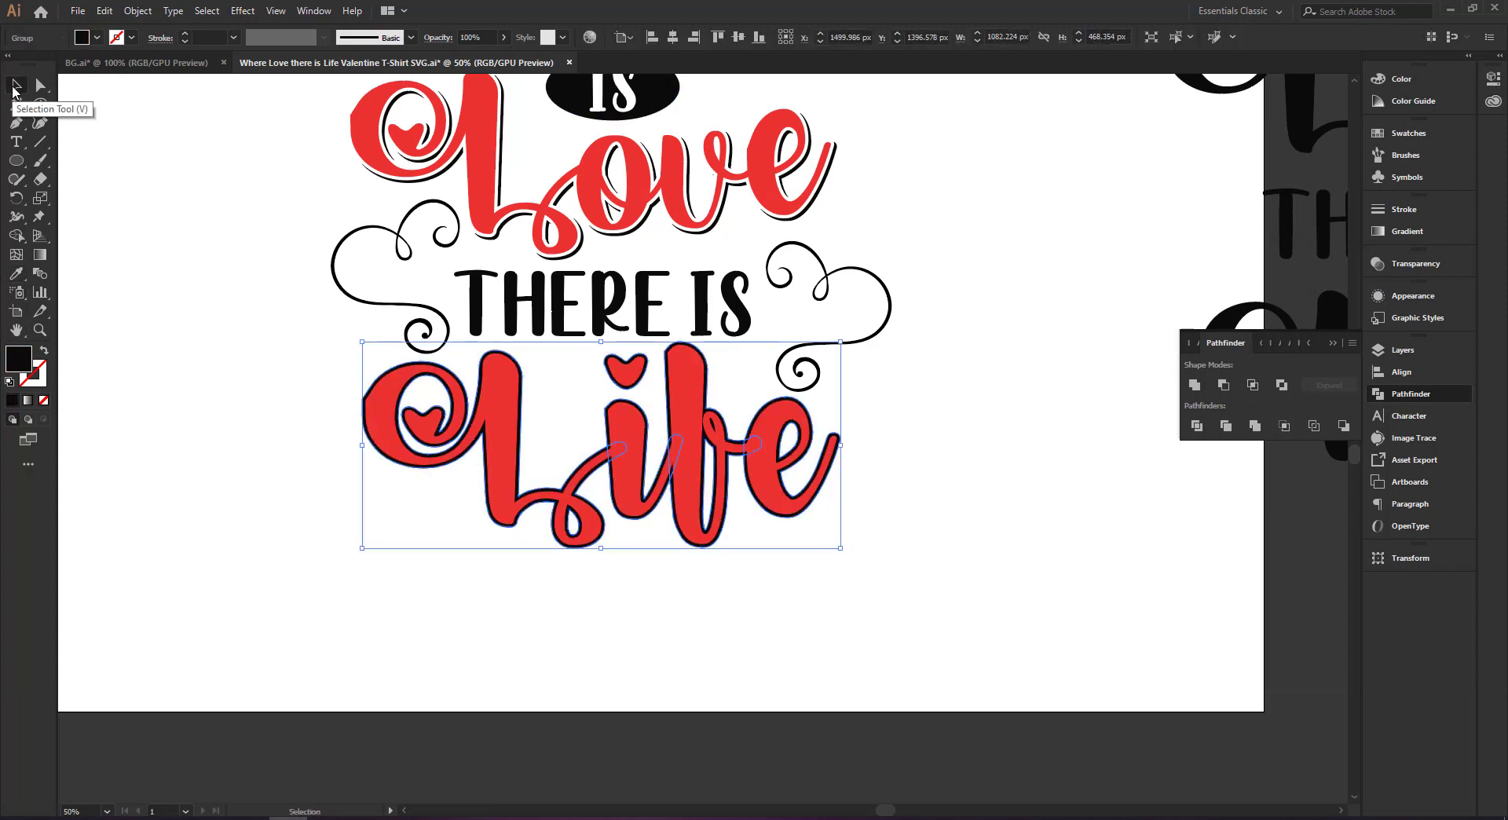
- Nudge the black Life outline 5 px right and 5 px down as a drop shadow
{"action": "key", "text": "Right"}
{"action": "key", "text": "Right"}
{"action": "key", "text": "Right"}
{"action": "key", "text": "Right"}
{"action": "key", "text": "Right"}
{"action": "key", "text": "Down"}
{"action": "key", "text": "Down"}
{"action": "key", "text": "Down"}
{"action": "key", "text": "Down"}
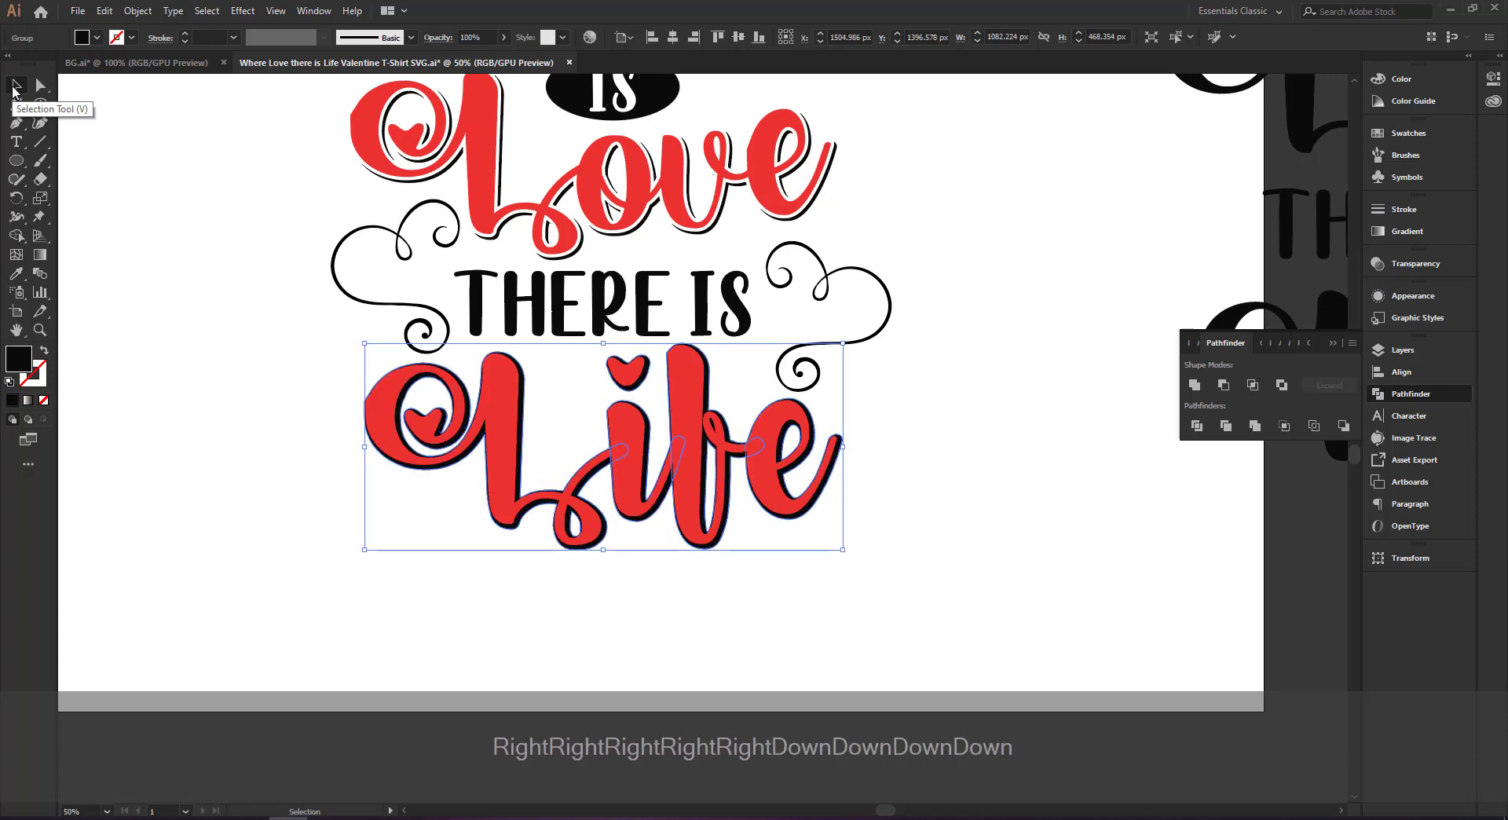
{"action": "key", "text": "Down"}
- Create a second 8 px Offset Path from the red Life lettering and cut it to the clipboard
{"action": "left_click", "coordinate": [379, 429]}
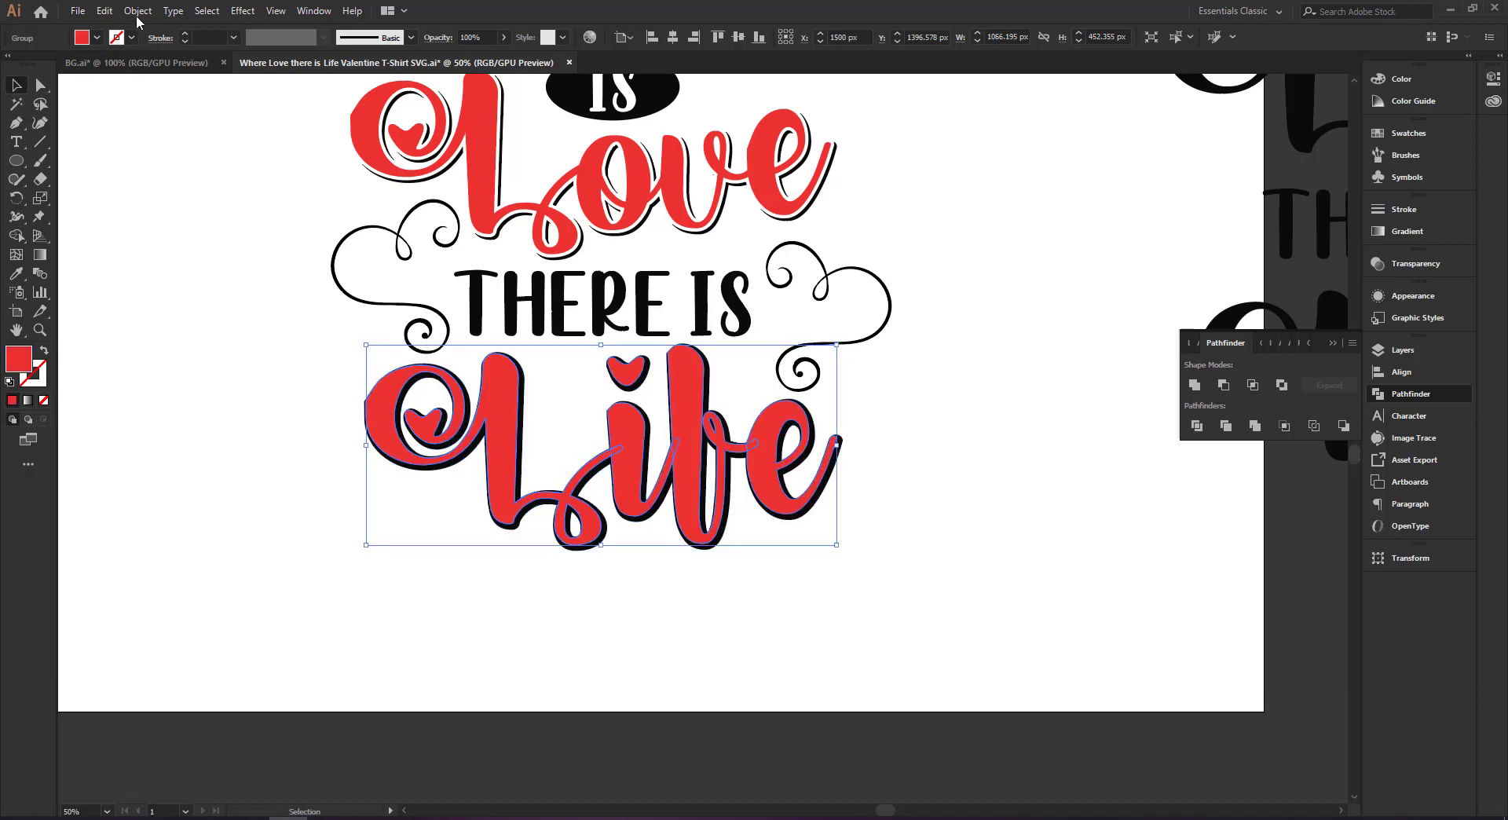
{"action": "left_click", "coordinate": [137, 12]}
{"action": "mouse_move", "coordinate": [210, 375]}
{"action": "left_click", "coordinate": [385, 424]}
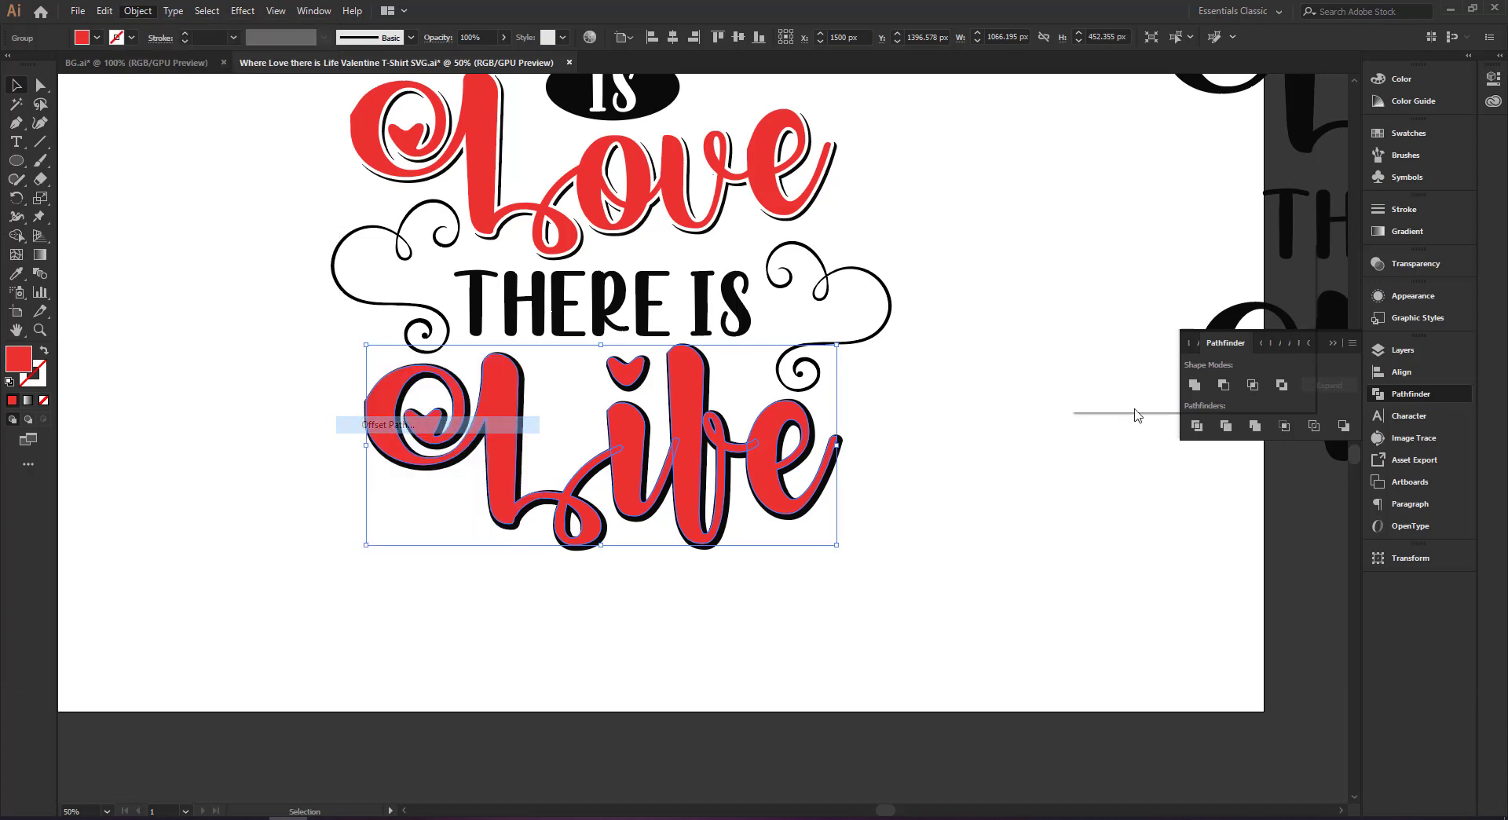
{"action": "left_click", "coordinate": [1183, 372]}
{"action": "key", "text": "ctrl+x"}
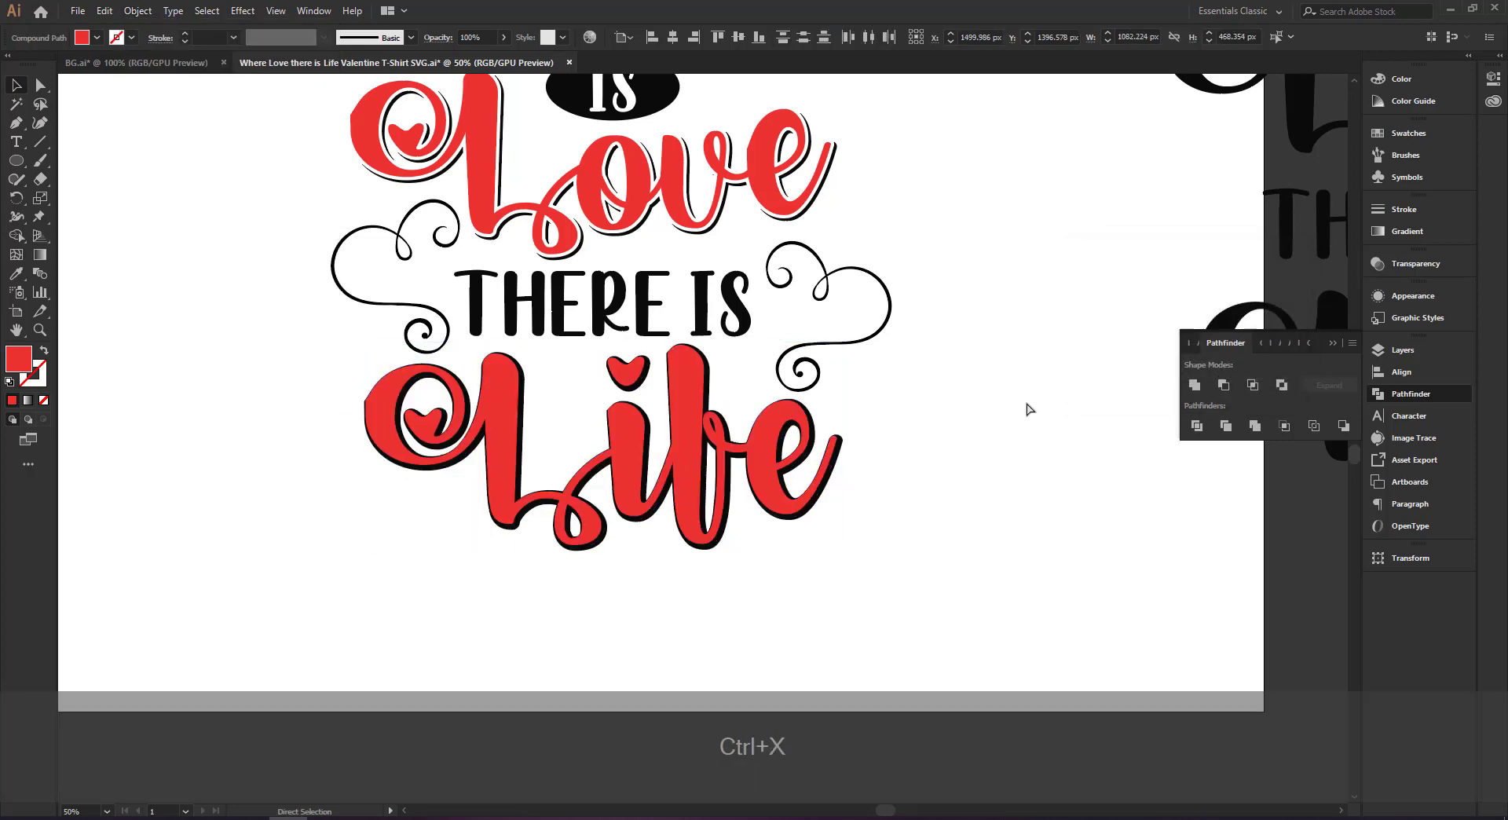
- Paste the cut offset outline in front of the Life artwork and group it
{"action": "key", "text": "ctrl+KP_Add"}
{"action": "key", "text": "ctrl+KP_Add"}
{"action": "key", "text": "ctrl+KP_Add"}
{"action": "key", "text": "ctrl+f"}
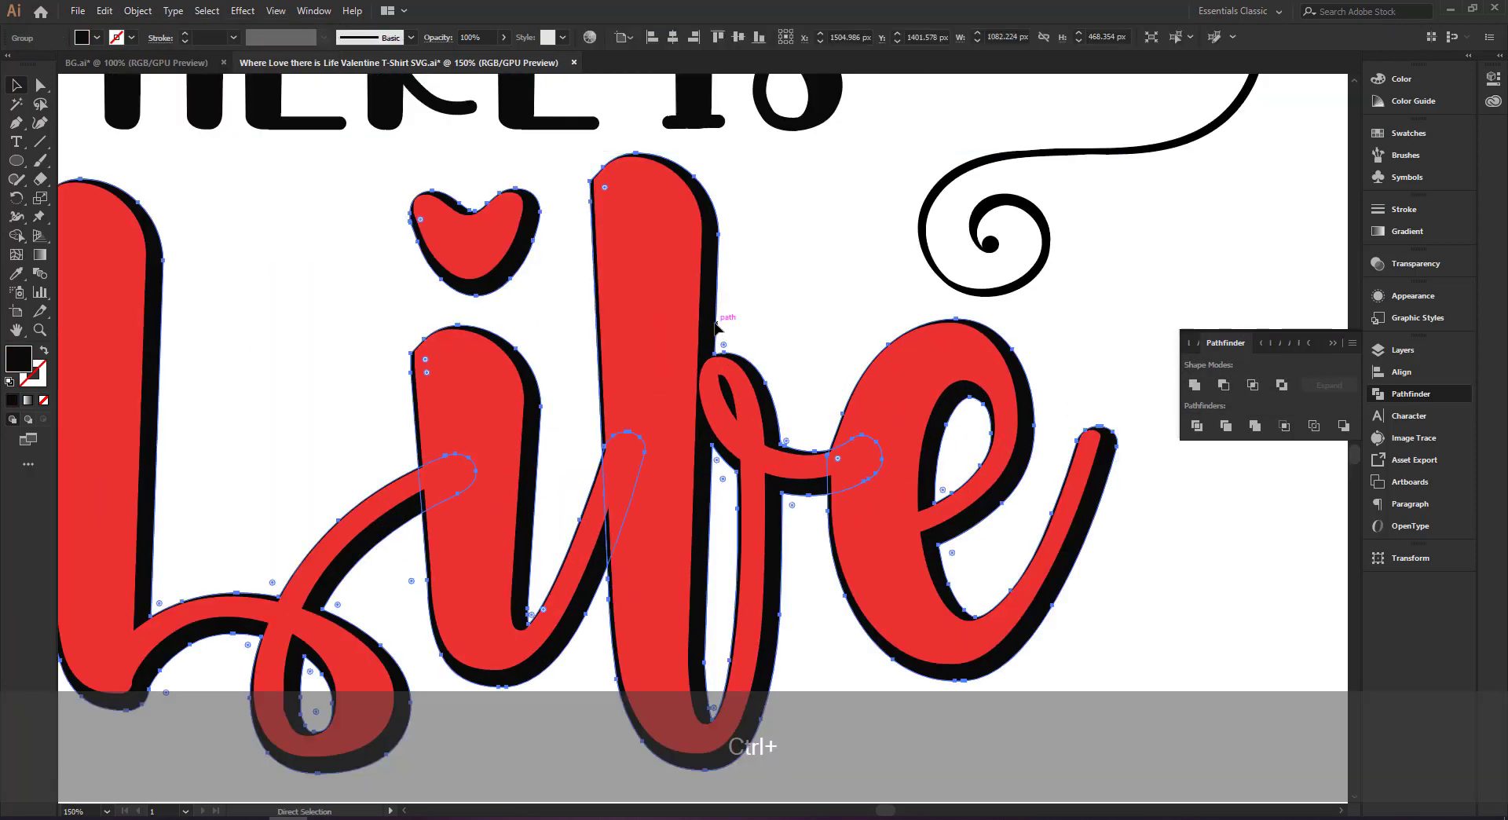
{"action": "key", "text": "ctrl+g"}
- Subtract the pasted outline from the black Life shadow as a compound shape with Minus Front and expand its appearance
{"action": "left_click", "coordinate": [723, 318], "text": "shift"}
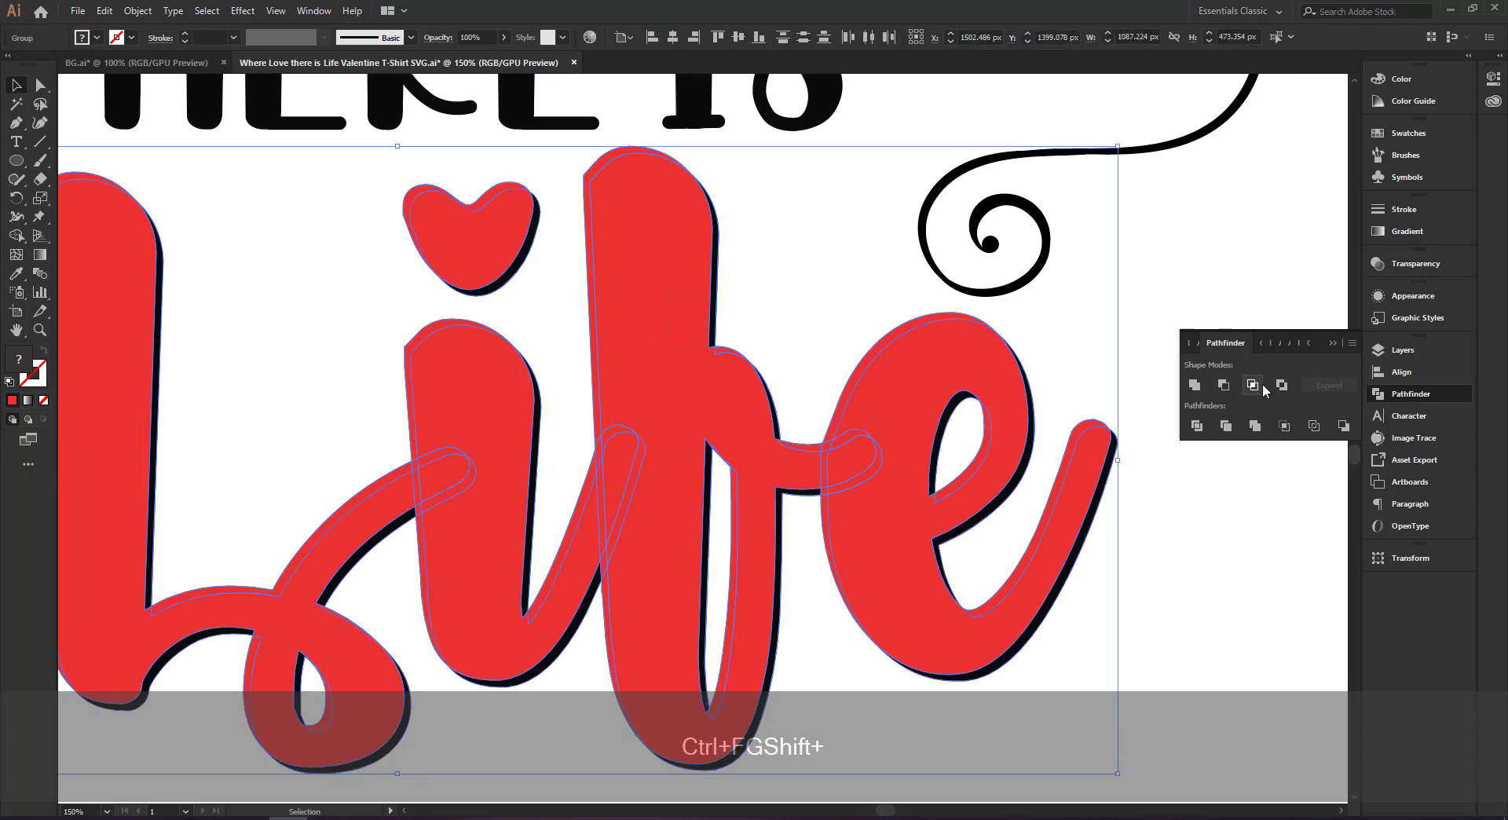
{"action": "left_click", "coordinate": [1225, 386], "text": "alt"}
{"action": "left_click", "coordinate": [135, 10]}
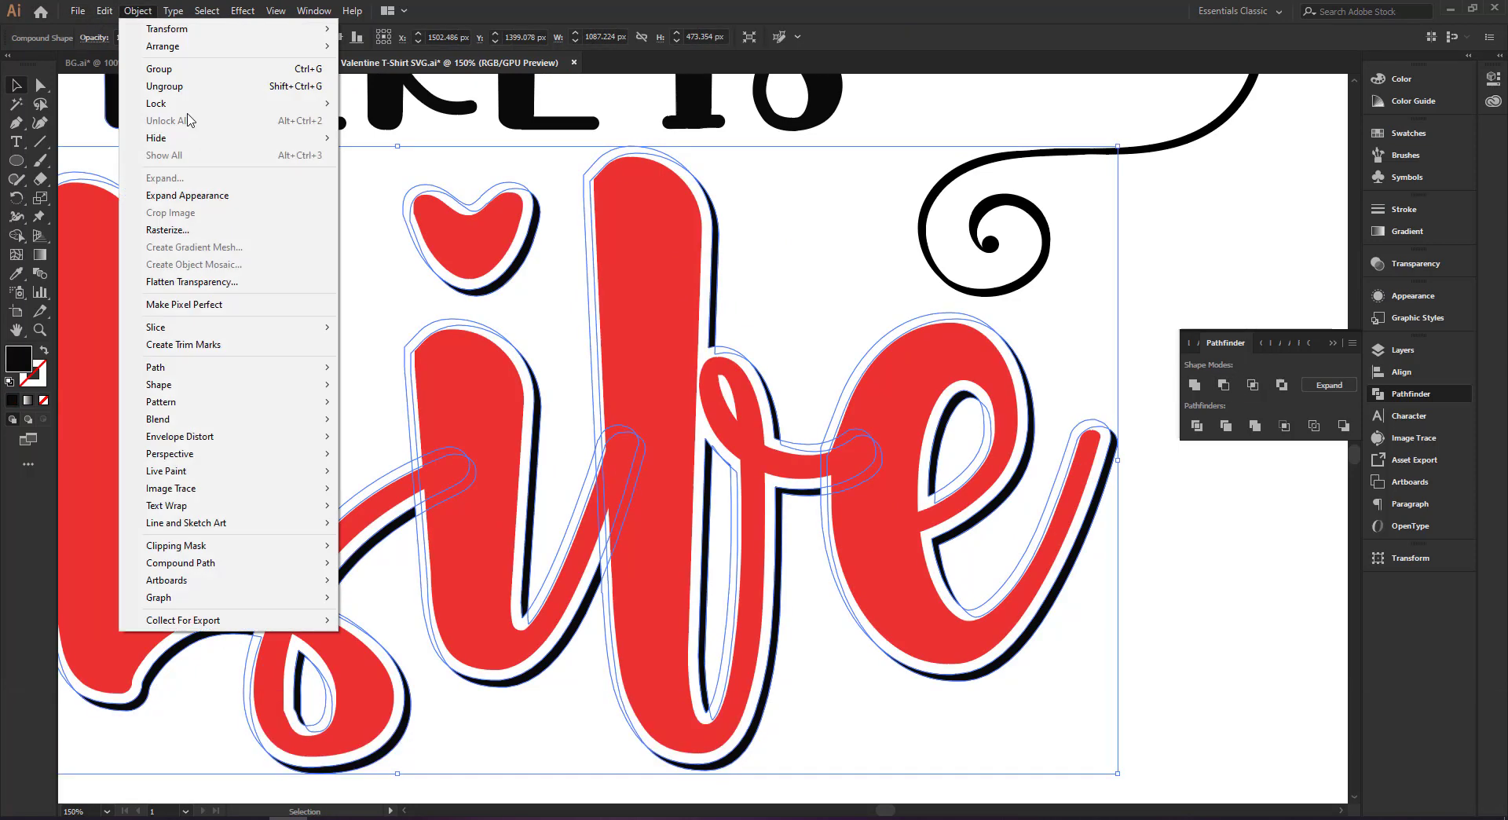
{"action": "left_click", "coordinate": [165, 192]}
{"action": "left_click", "coordinate": [316, 252]}
{"action": "key", "text": "ctrl+KP_Subtract"}
{"action": "key", "text": "ctrl+KP_Subtract"}
{"action": "key", "text": "ctrl+KP_Subtract"}
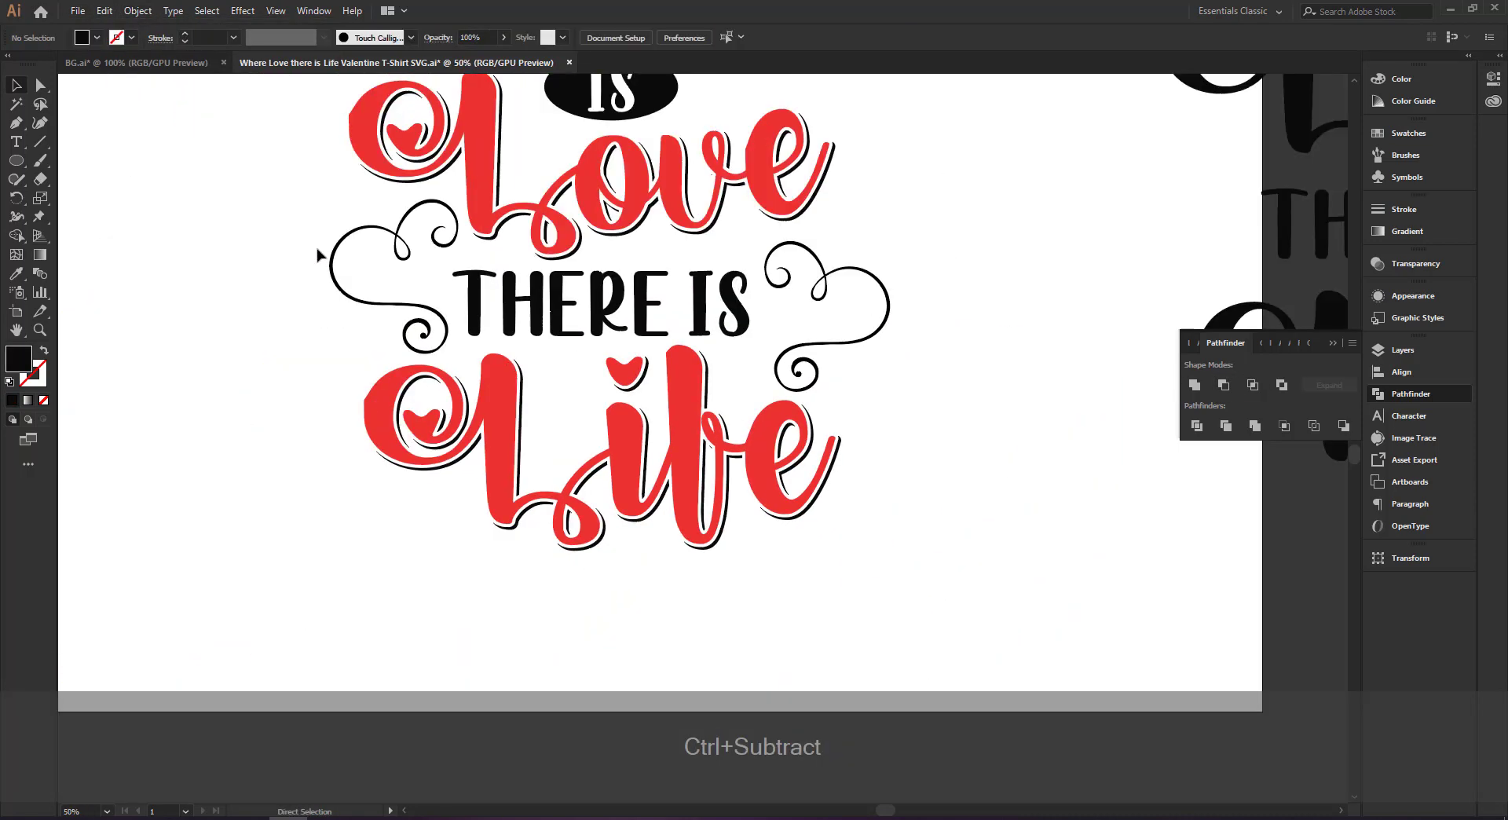
- Group the red Life lettering with its black shadow, leaving the neighbouring swirl out
{"action": "left_click_drag", "start_coordinate": [761, 567], "coordinate": [882, 597]}
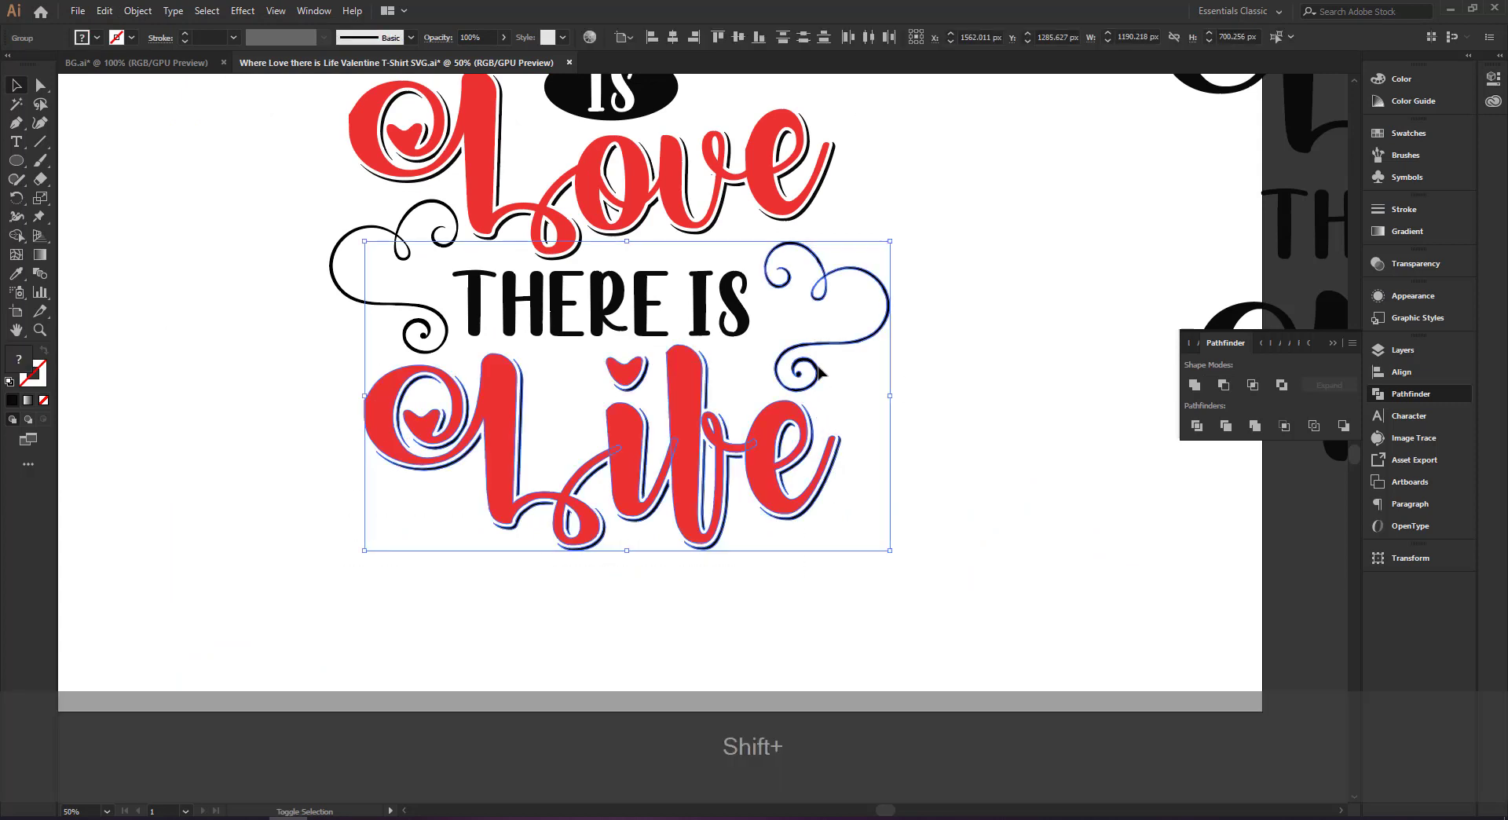
{"action": "left_click_drag", "start_coordinate": [901, 392], "coordinate": [813, 360]}
{"action": "key", "text": "ctrl+shift+g"}
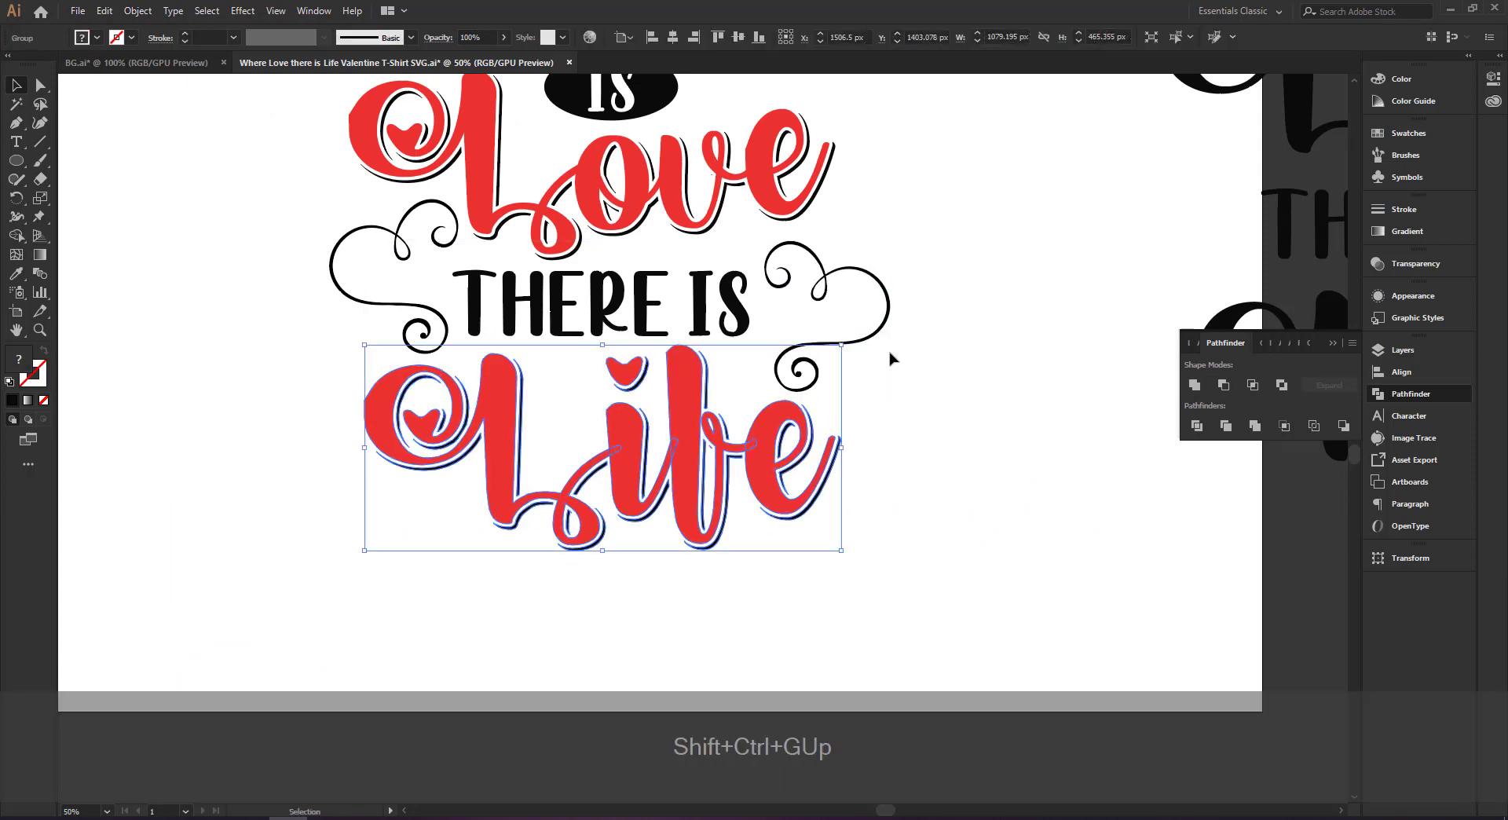
{"action": "left_click", "coordinate": [903, 357]}
- Isolate the compound flourish above the Where There line and fill it with the Love lettering's red
{"action": "key", "text": "space"}
{"action": "left_click_drag", "start_coordinate": [875, 393], "coordinate": [850, 576]}
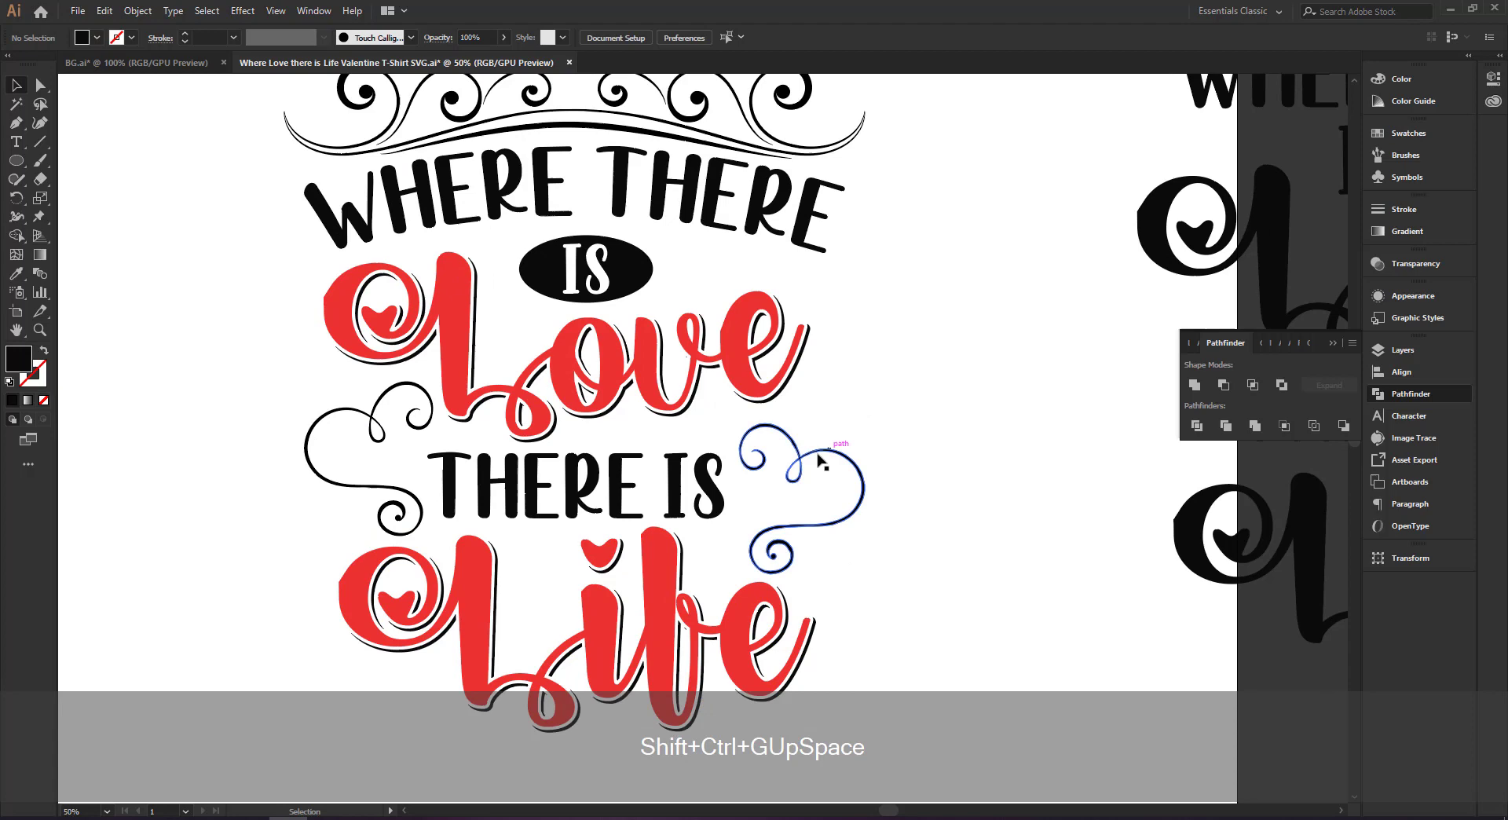
{"action": "left_click", "coordinate": [711, 493]}
{"action": "left_click", "coordinate": [792, 363]}
{"action": "key", "text": "space"}
{"action": "left_click_drag", "start_coordinate": [792, 366], "coordinate": [801, 458]}
{"action": "left_click", "coordinate": [658, 194]}
{"action": "double_click", "coordinate": [630, 227]}
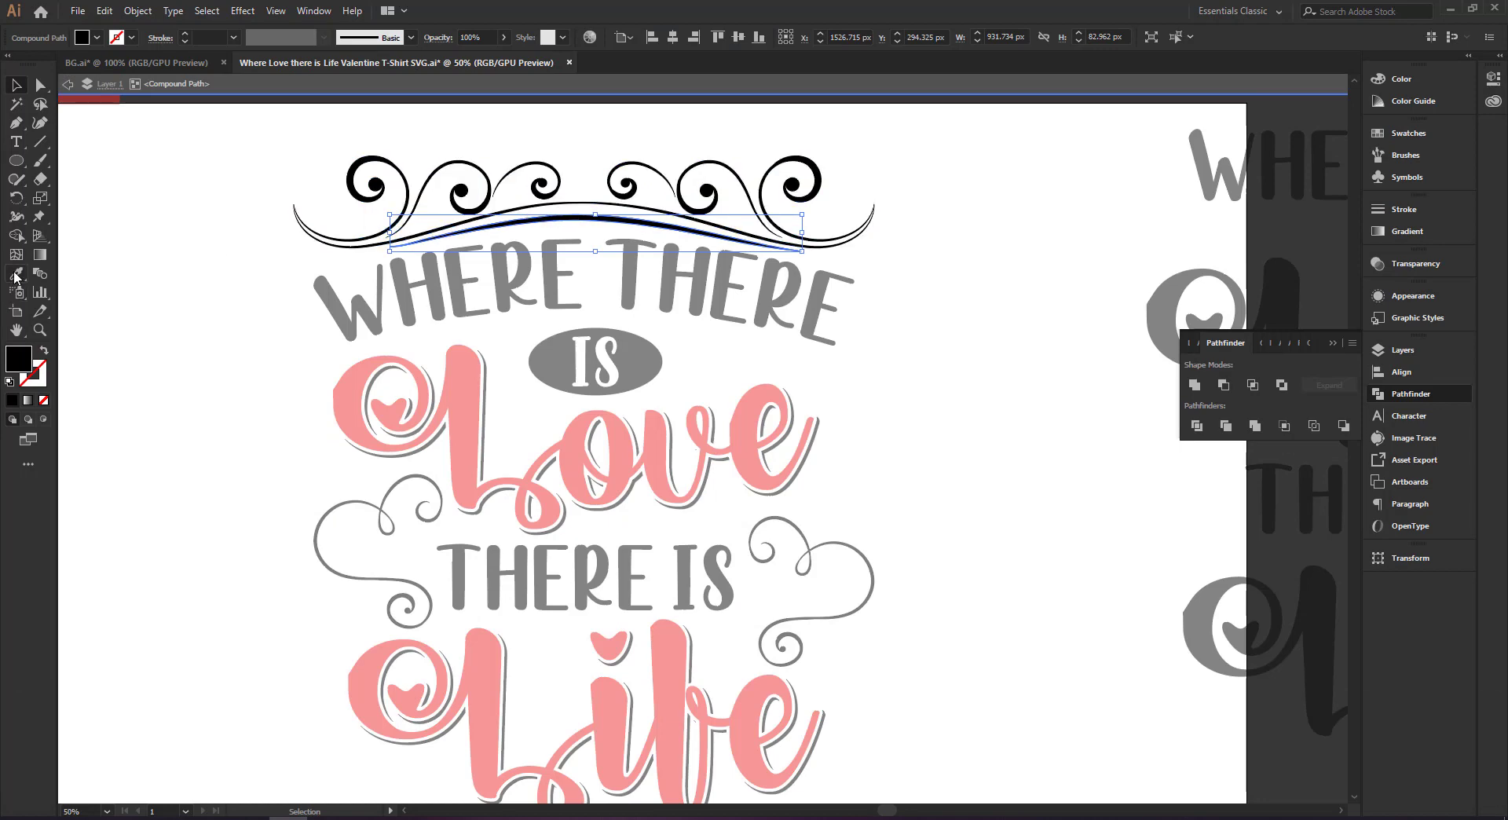
{"action": "left_click", "coordinate": [343, 389]}
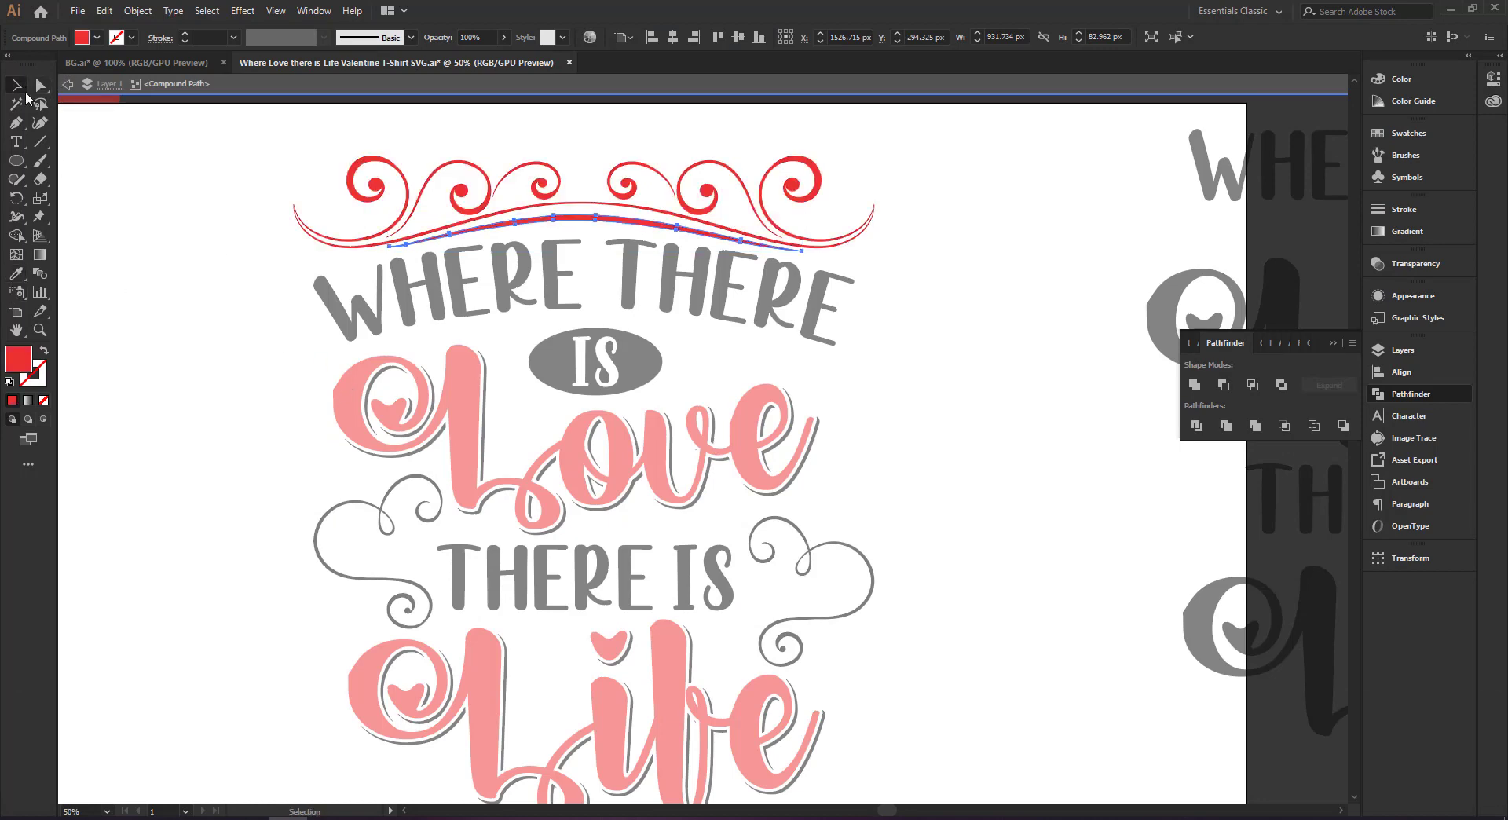
- Try filling the flourish's spirals with the ellipse badge's black, undo moving its lower arc and sample the red again
{"action": "left_click", "coordinate": [542, 194]}
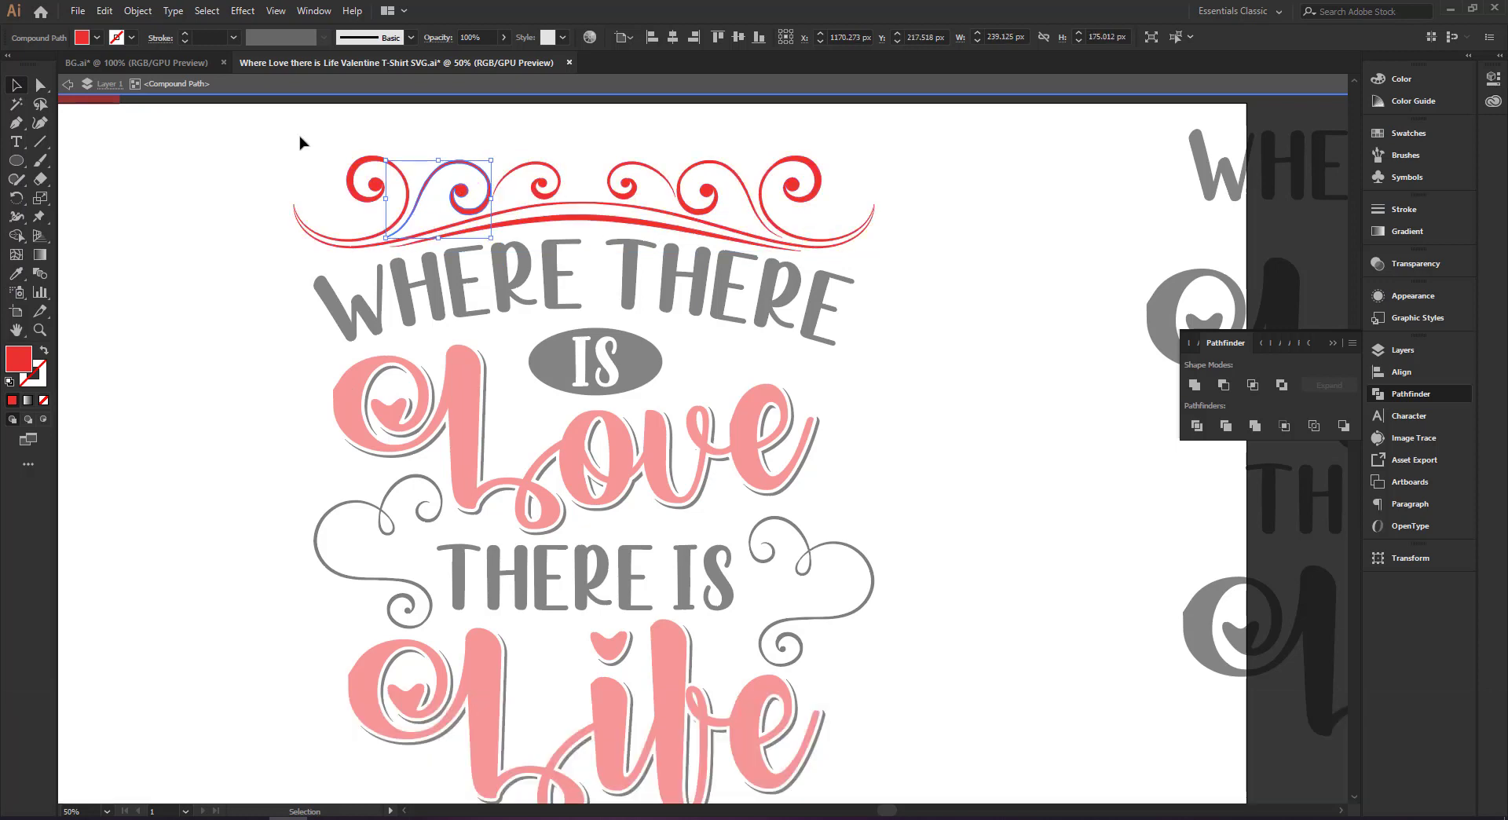
{"action": "left_click_drag", "start_coordinate": [847, 194], "coordinate": [847, 195]}
{"action": "left_click", "coordinate": [16, 275]}
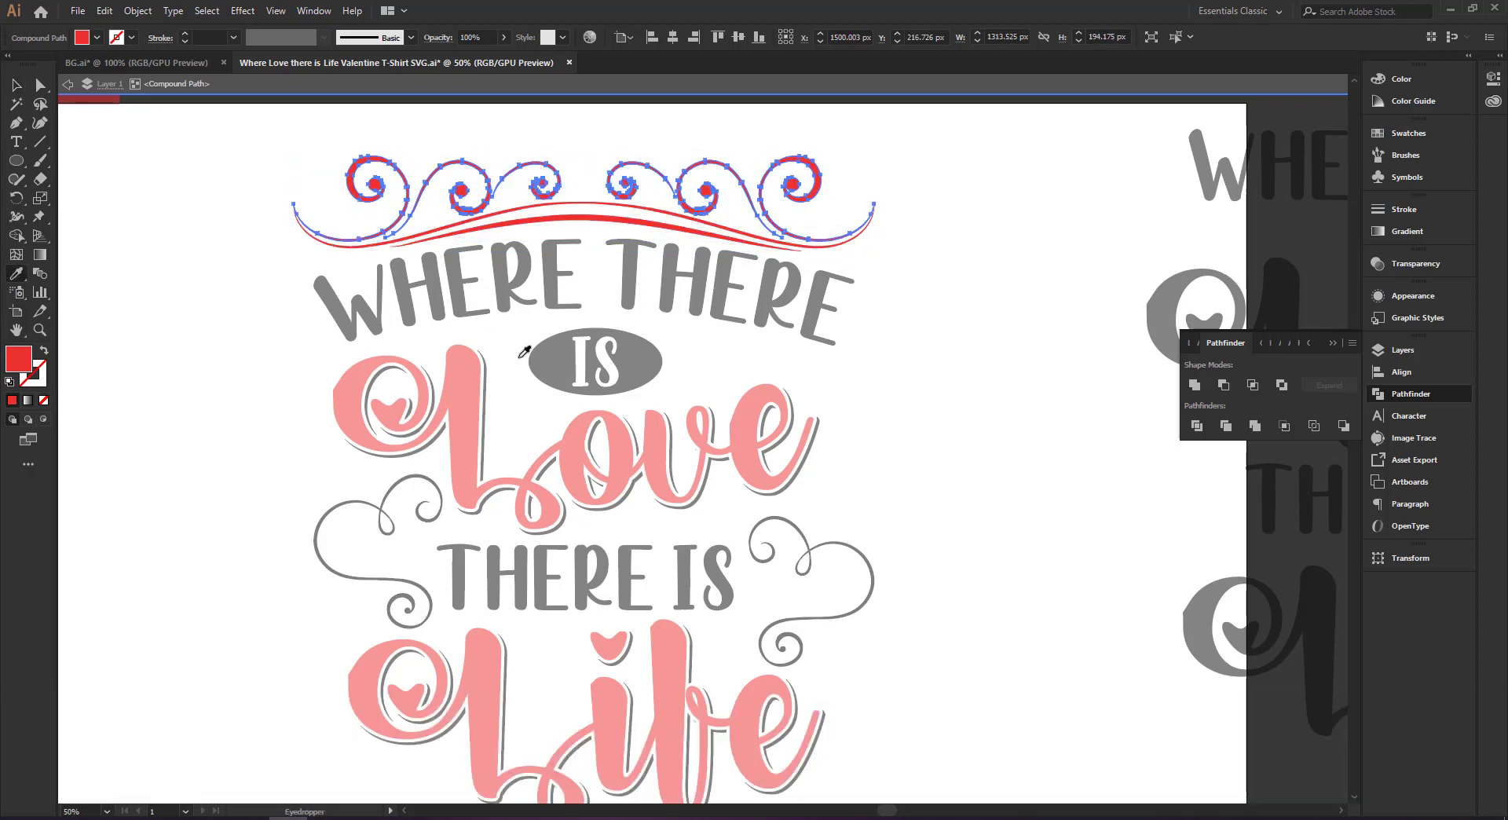
{"action": "left_click", "coordinate": [558, 355]}
{"action": "left_click", "coordinate": [16, 84]}
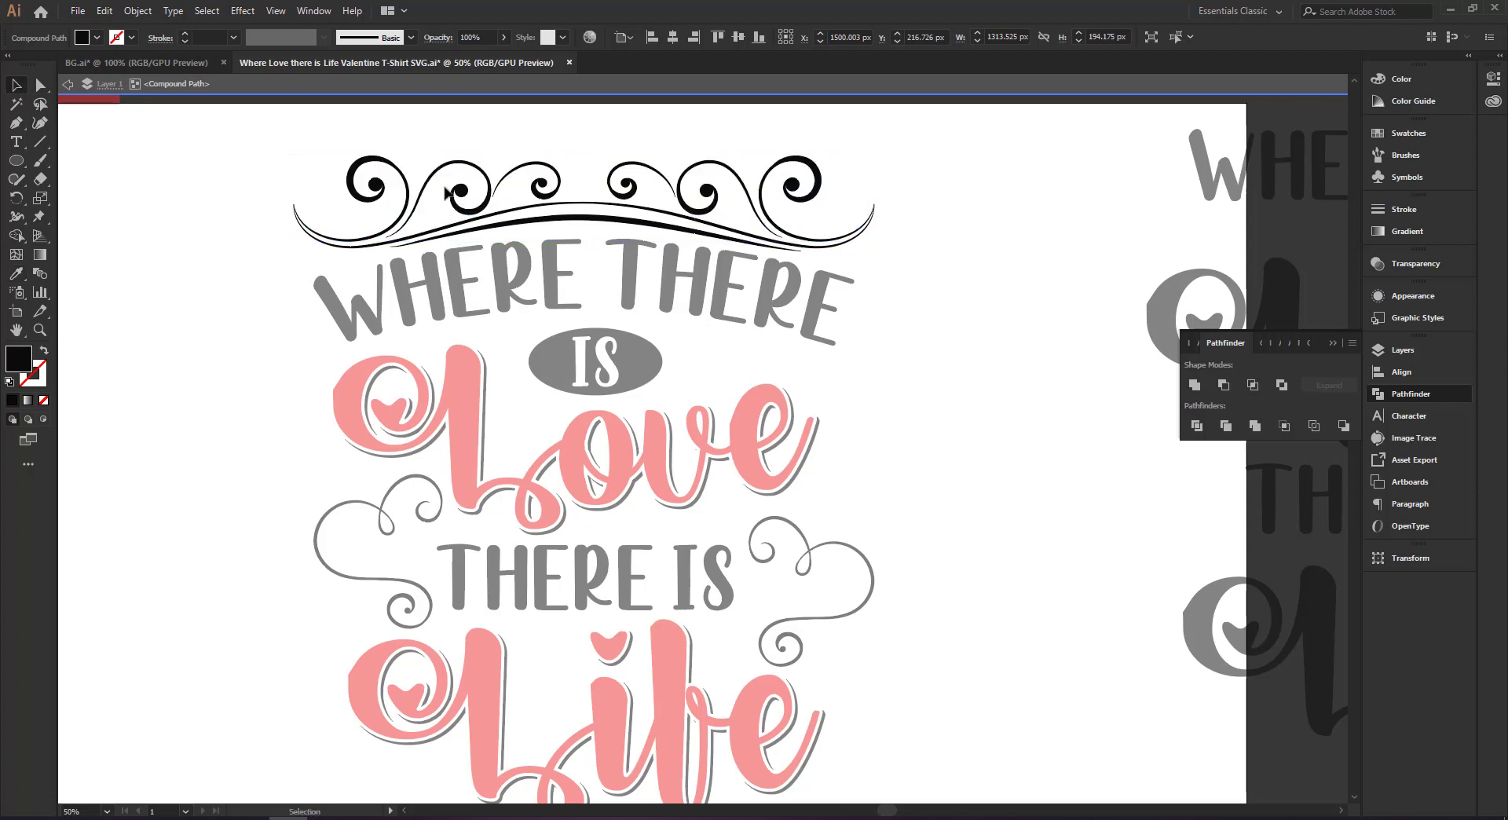
{"action": "left_click_drag", "start_coordinate": [599, 226], "coordinate": [649, 267]}
{"action": "key", "text": "ctrl+z"}
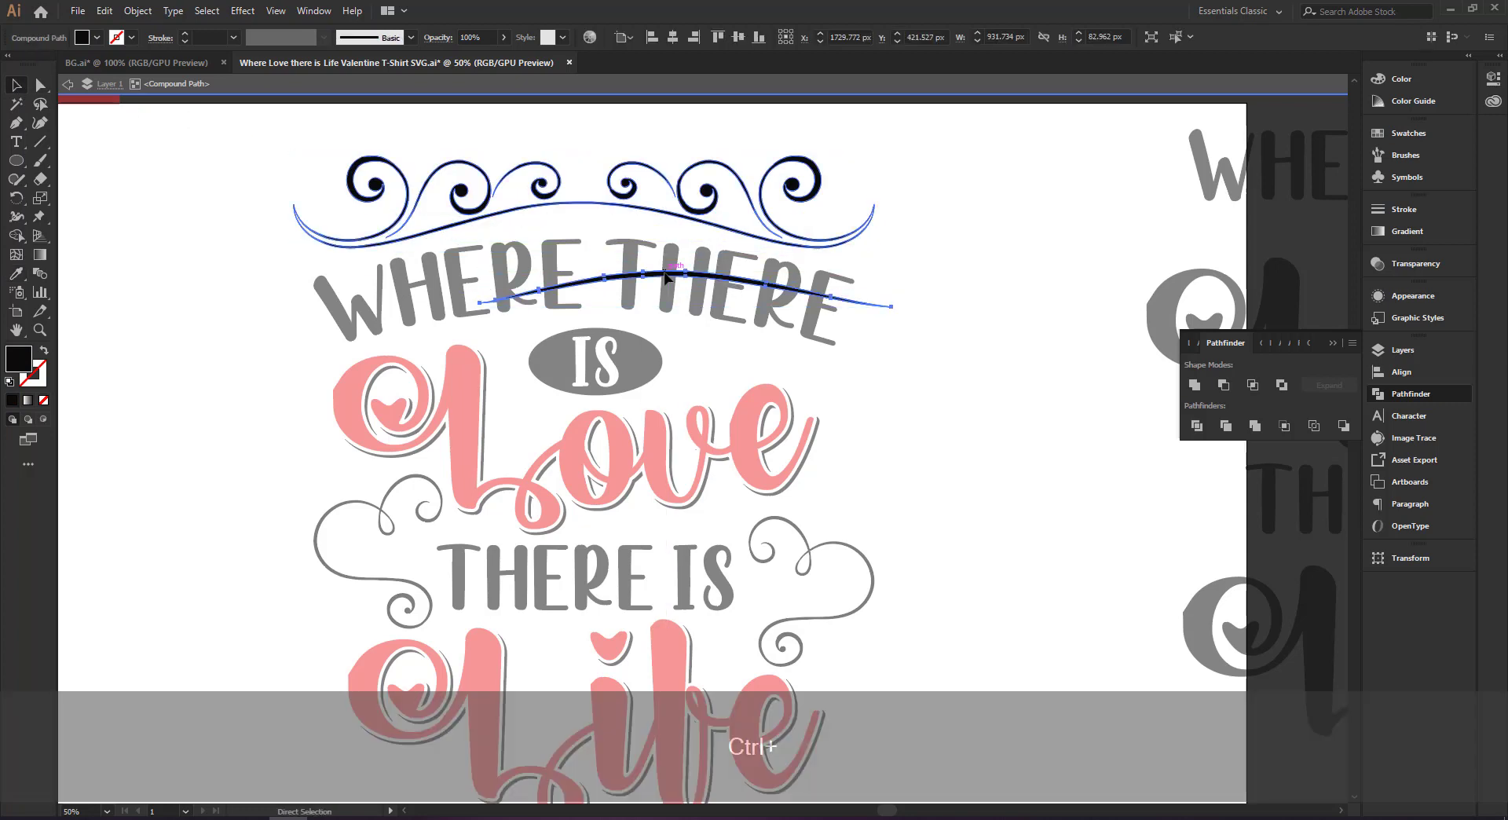
{"action": "left_click", "coordinate": [365, 374]}
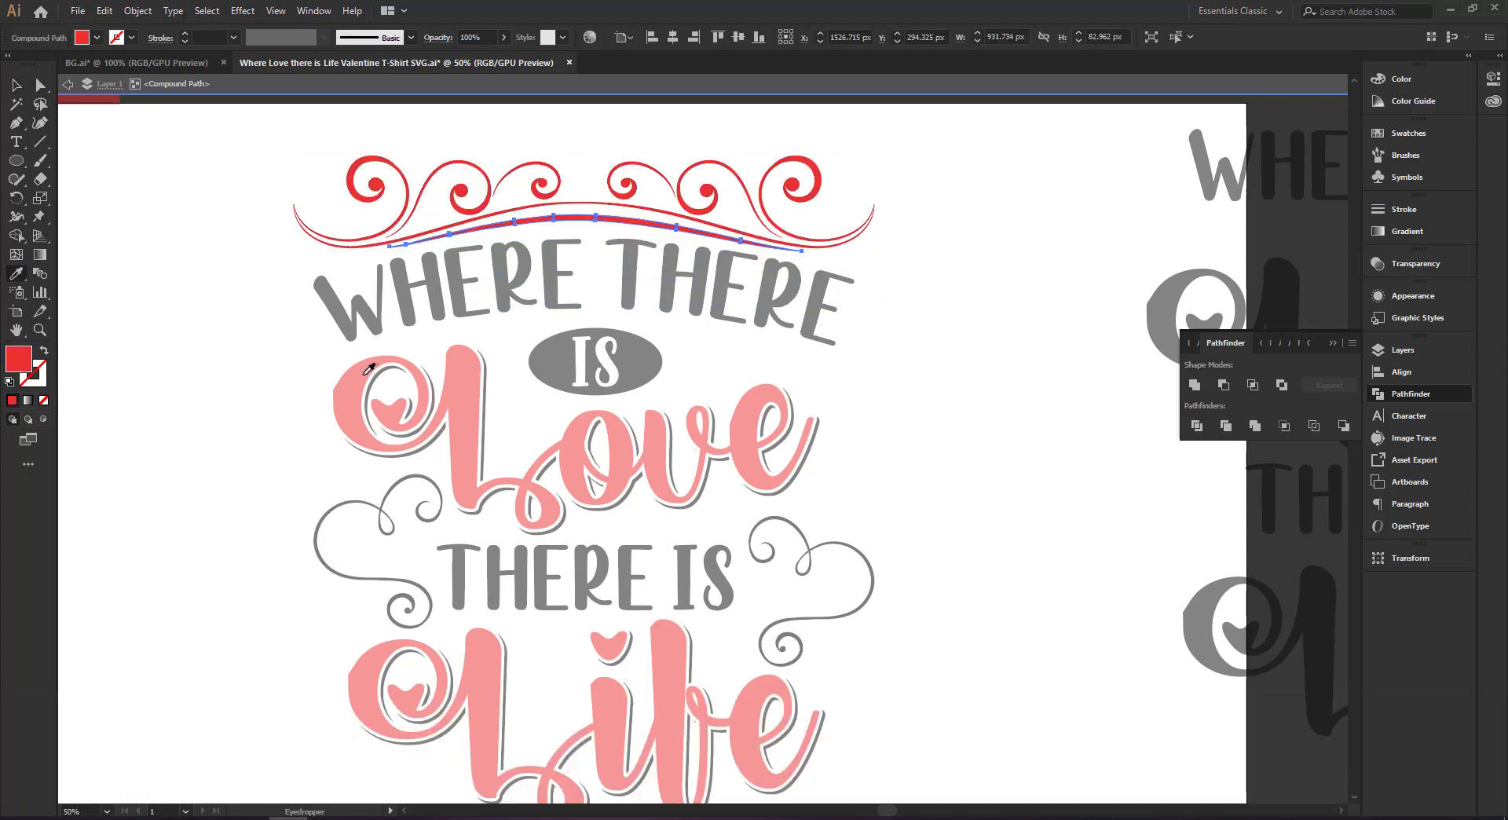
- Exit isolation and release the top flourish's compound path into separate pieces
{"action": "right_click", "coordinate": [381, 187]}
{"action": "left_click", "coordinate": [474, 194]}
{"action": "left_click", "coordinate": [473, 194]}
{"action": "right_click", "coordinate": [481, 201]}
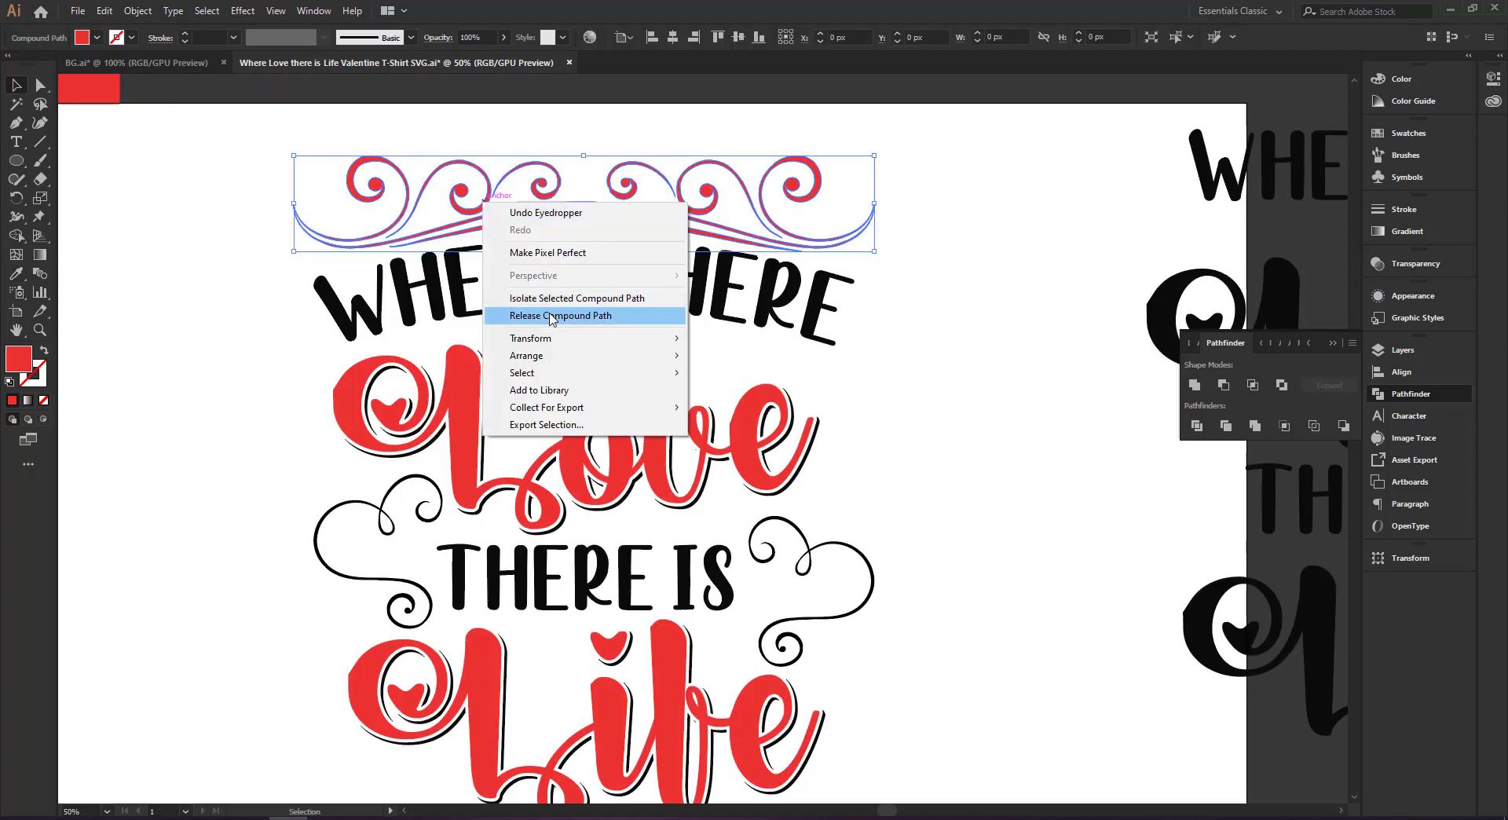
{"action": "left_click", "coordinate": [550, 318]}
{"action": "left_click", "coordinate": [919, 275]}
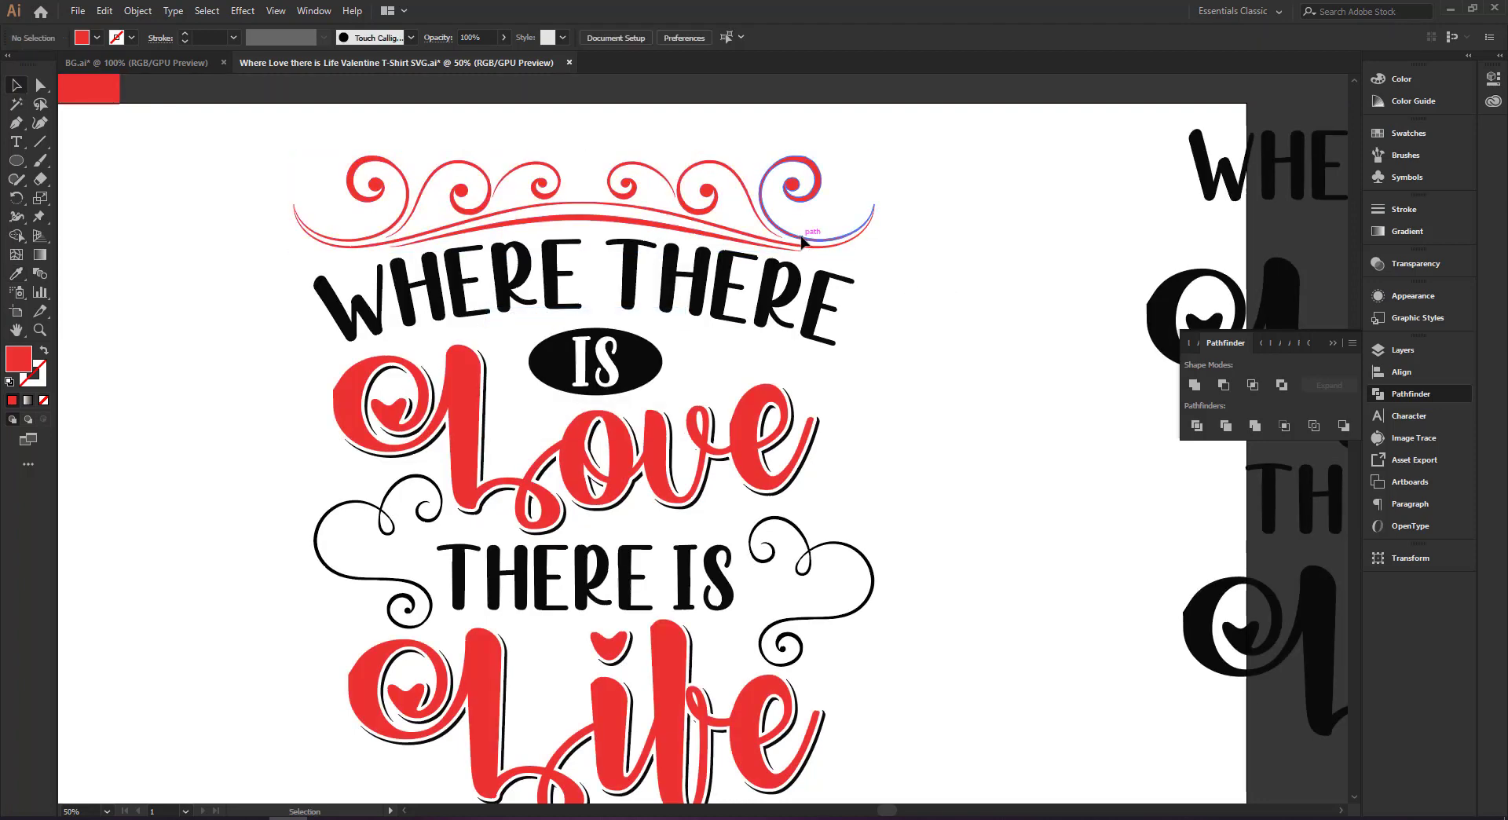
- Try filling the flourish's thick lower arc with the Where There lettering's black and undo it
{"action": "left_click", "coordinate": [809, 237]}
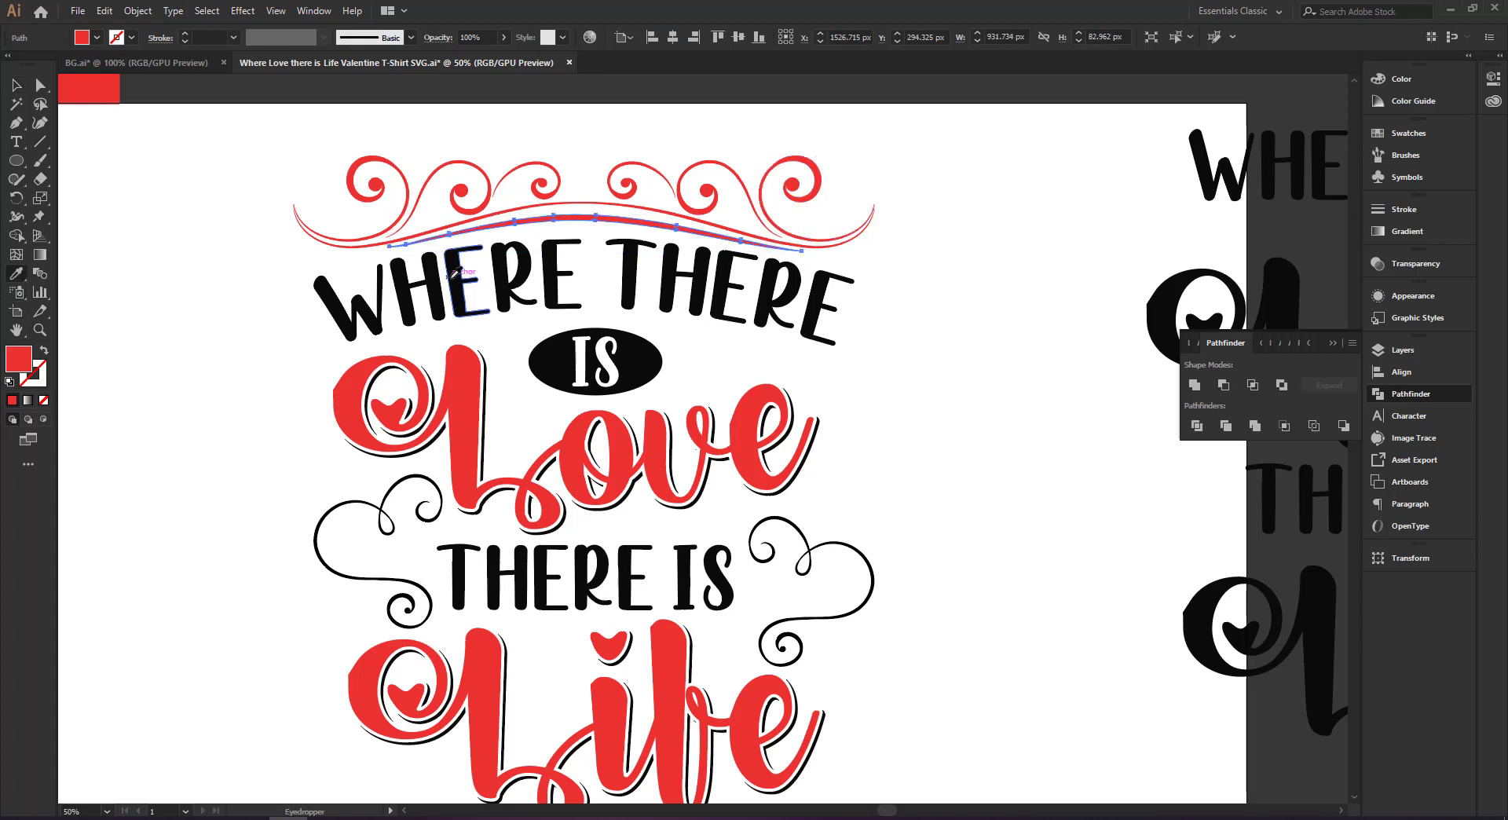
{"action": "left_click", "coordinate": [16, 84]}
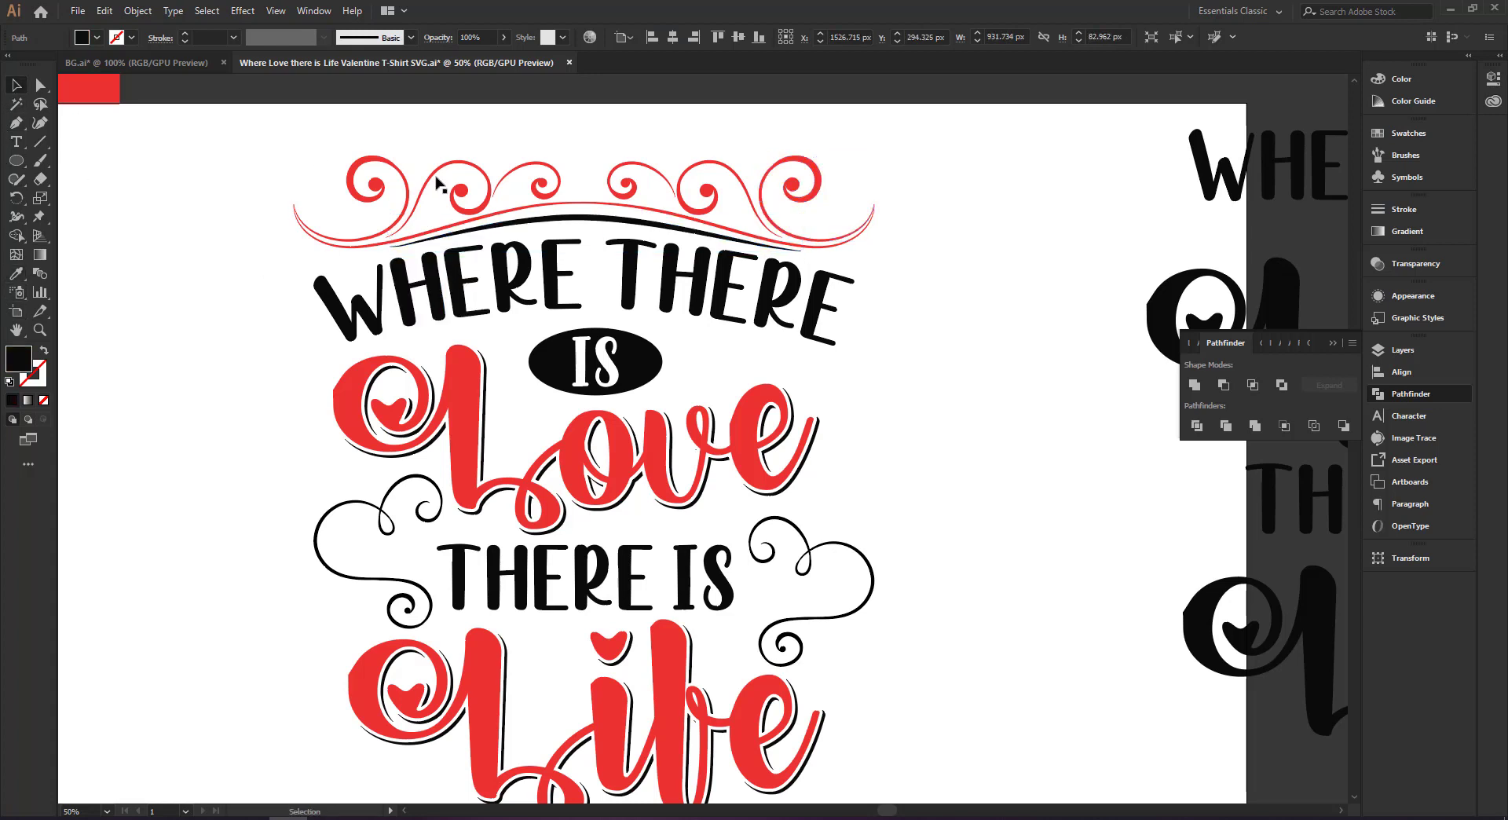
{"action": "key", "text": "ctrl+z"}
- Fill the flourish's long thin wavy line with the lettering's black
{"action": "key", "text": "v"}
{"action": "left_click", "coordinate": [536, 179]}
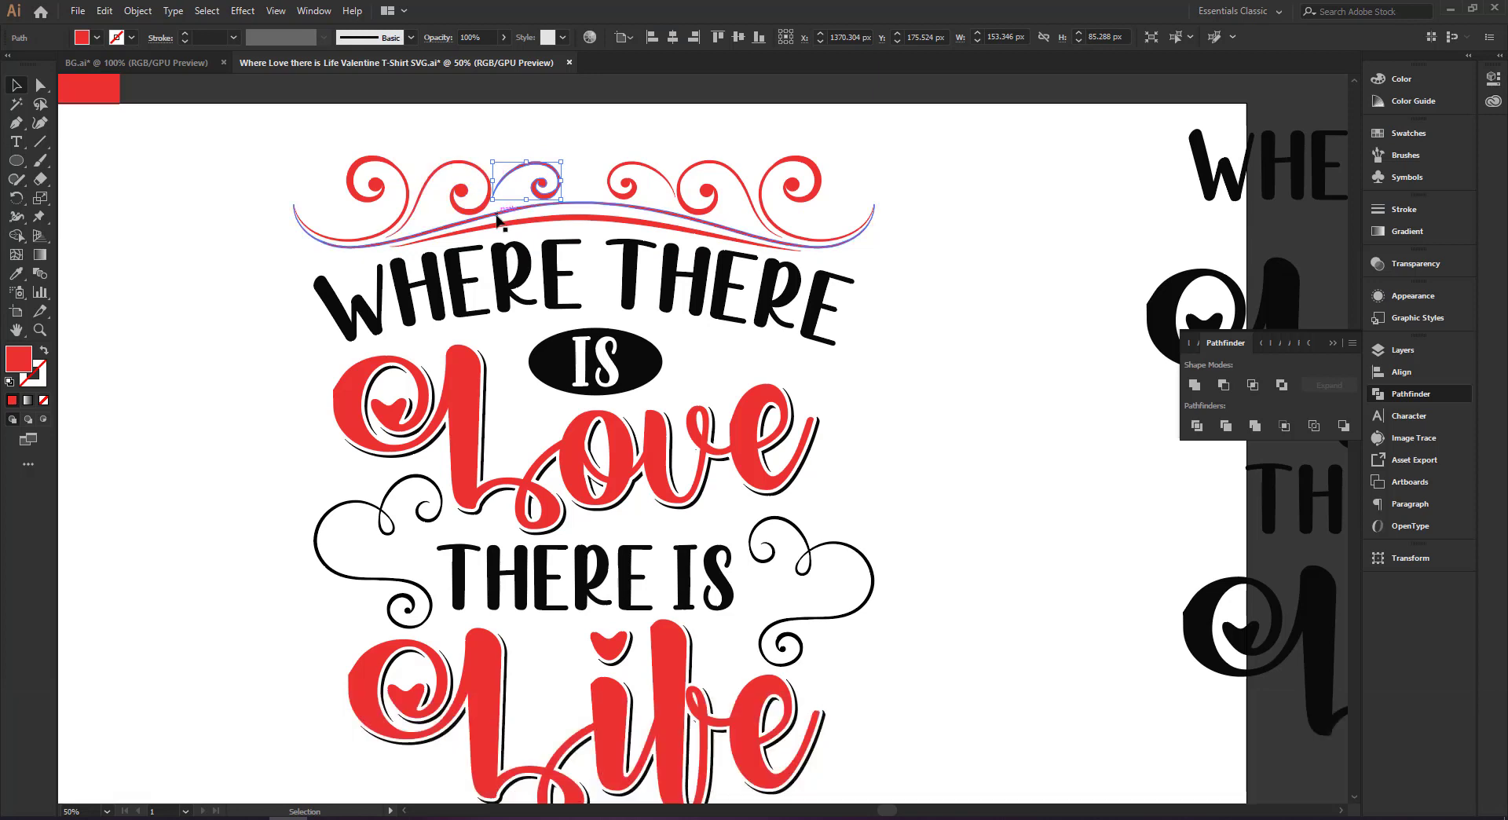
{"action": "left_click", "coordinate": [406, 185], "text": "shift"}
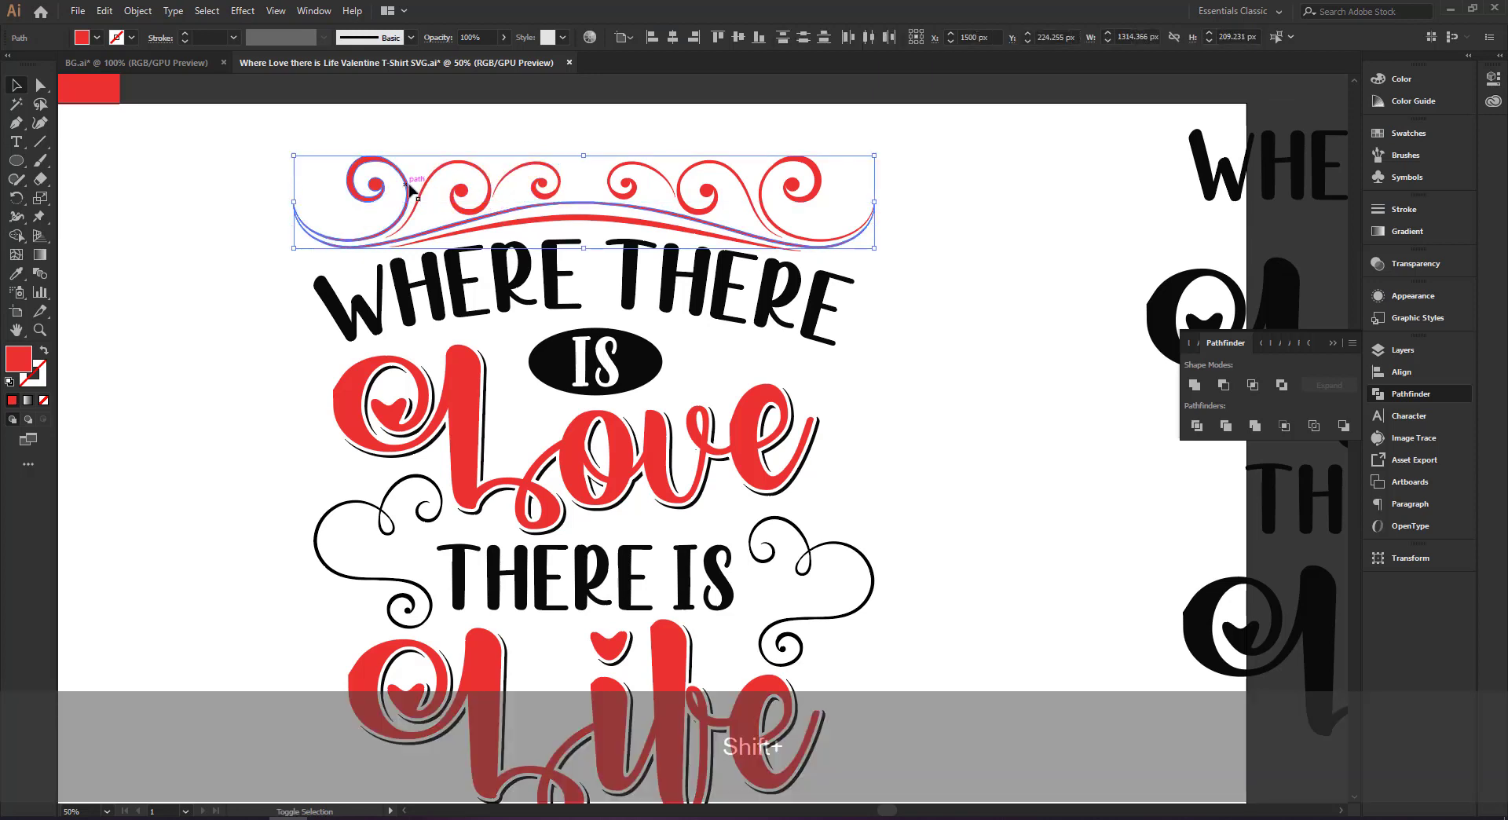
{"action": "left_click", "coordinate": [568, 149]}
{"action": "left_click", "coordinate": [582, 204]}
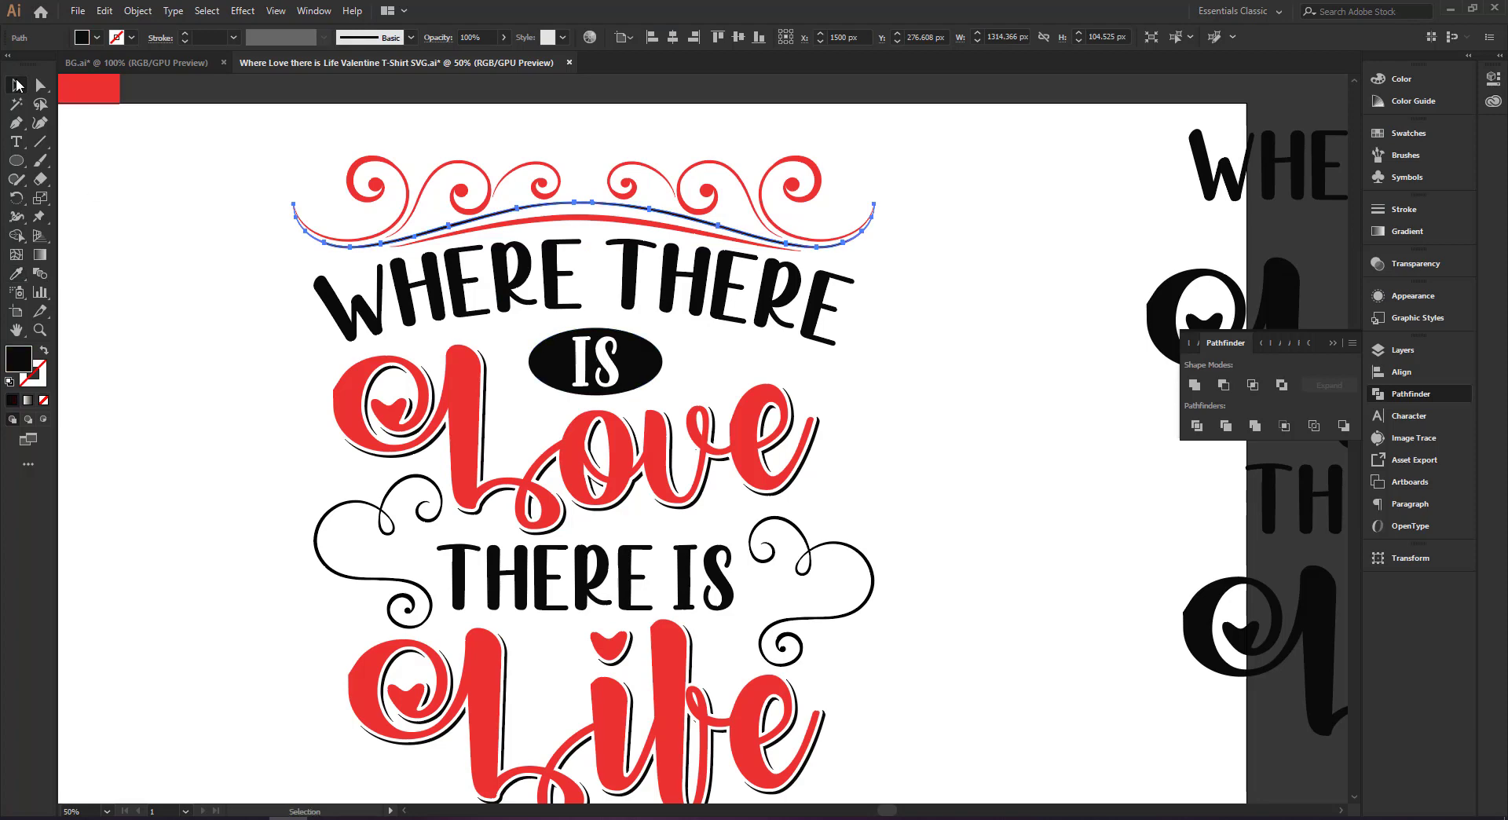
- Group all pieces of the top flourish, leaving the Where There lettering out
{"action": "left_click", "coordinate": [248, 159]}
{"action": "left_click_drag", "start_coordinate": [866, 253], "coordinate": [870, 256]}
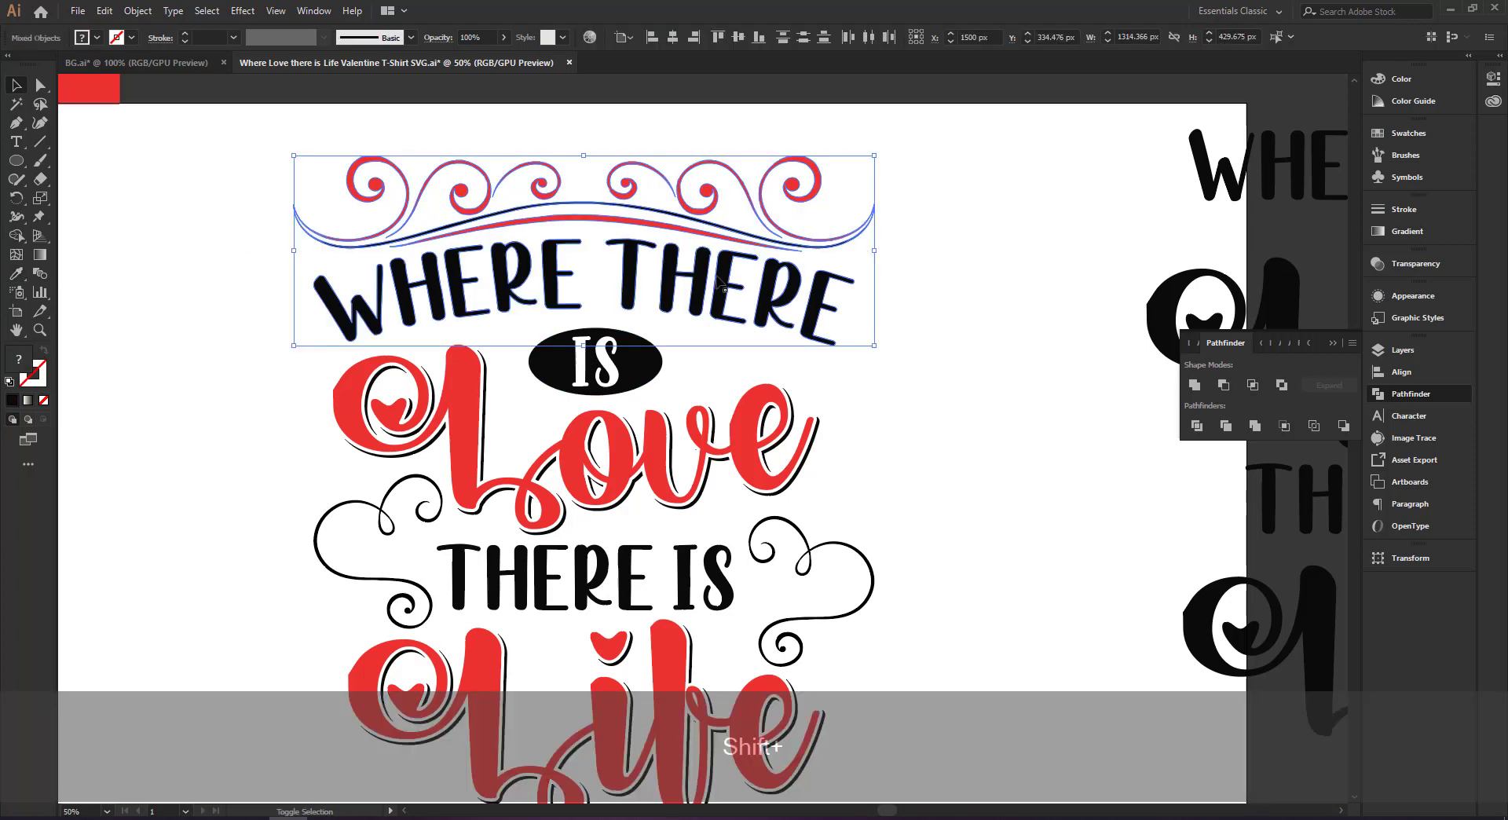
{"action": "key", "text": "ctrl+shift+g"}
{"action": "left_click", "coordinate": [973, 234]}
{"action": "key", "text": "space"}
{"action": "left_click_drag", "start_coordinate": [882, 388], "coordinate": [818, 284]}
{"action": "left_click_drag", "start_coordinate": [840, 384], "coordinate": [871, 348]}
- Switch to the BG.ai document, exit isolation and look through its calligraphic flourishes and heart ornaments
{"action": "left_click", "coordinate": [168, 64]}
{"action": "key", "text": "space"}
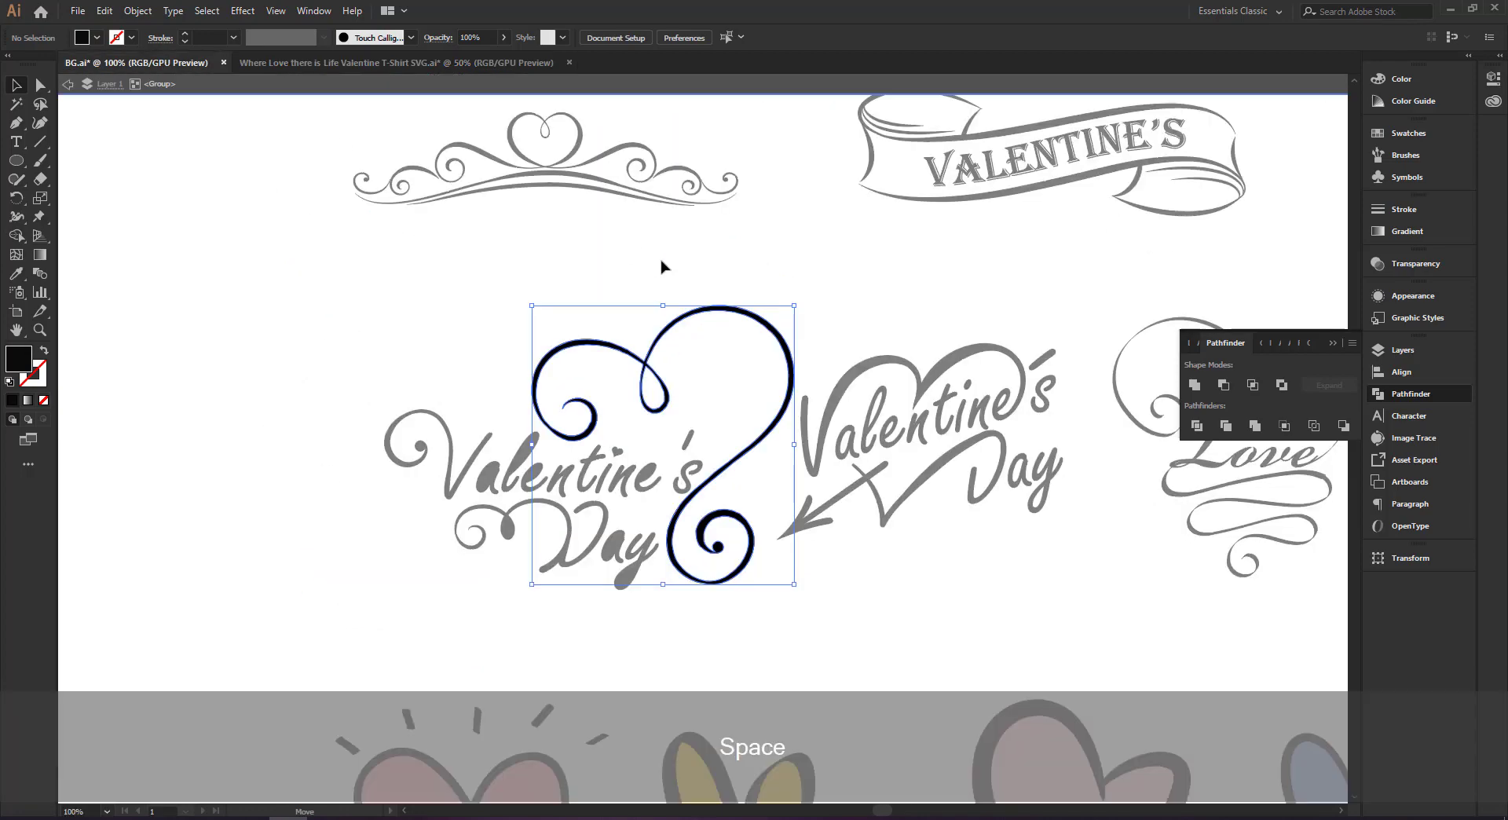
{"action": "left_click", "coordinate": [663, 266]}
{"action": "left_click_drag", "start_coordinate": [1118, 346], "coordinate": [586, 390]}
{"action": "left_click_drag", "start_coordinate": [518, 184], "coordinate": [691, 498]}
{"action": "left_click_drag", "start_coordinate": [357, 305], "coordinate": [689, 579]}
{"action": "left_click_drag", "start_coordinate": [1008, 213], "coordinate": [492, 481]}
{"action": "left_click_drag", "start_coordinate": [614, 327], "coordinate": [503, 157]}
{"action": "left_click_drag", "start_coordinate": [862, 402], "coordinate": [549, 91]}
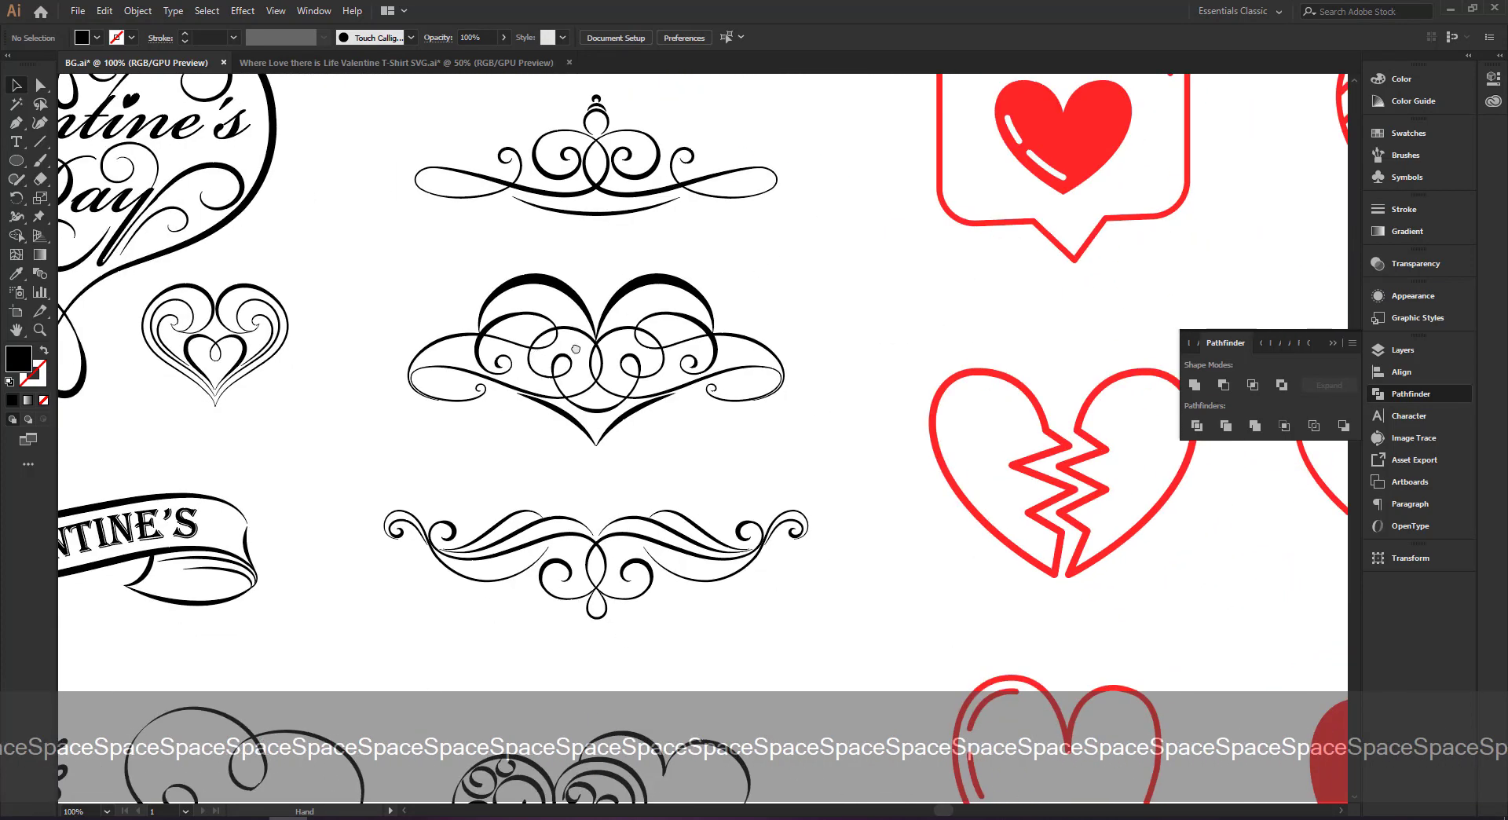
{"action": "left_click_drag", "start_coordinate": [575, 350], "coordinate": [982, 181]}
{"action": "left_click_drag", "start_coordinate": [463, 409], "coordinate": [880, 238]}
- Survey the BG.ai collection of hearts, arrows, banners and Valentine's lettering for a suitable decoration
{"action": "key", "text": "ctrl+KP_Subtract"}
{"action": "key", "text": "ctrl+KP_Subtract"}
{"action": "key", "text": "ctrl+KP_Subtract"}
{"action": "key", "text": "ctrl+KP_Subtract"}
{"action": "key", "text": "ctrl+KP_Subtract"}
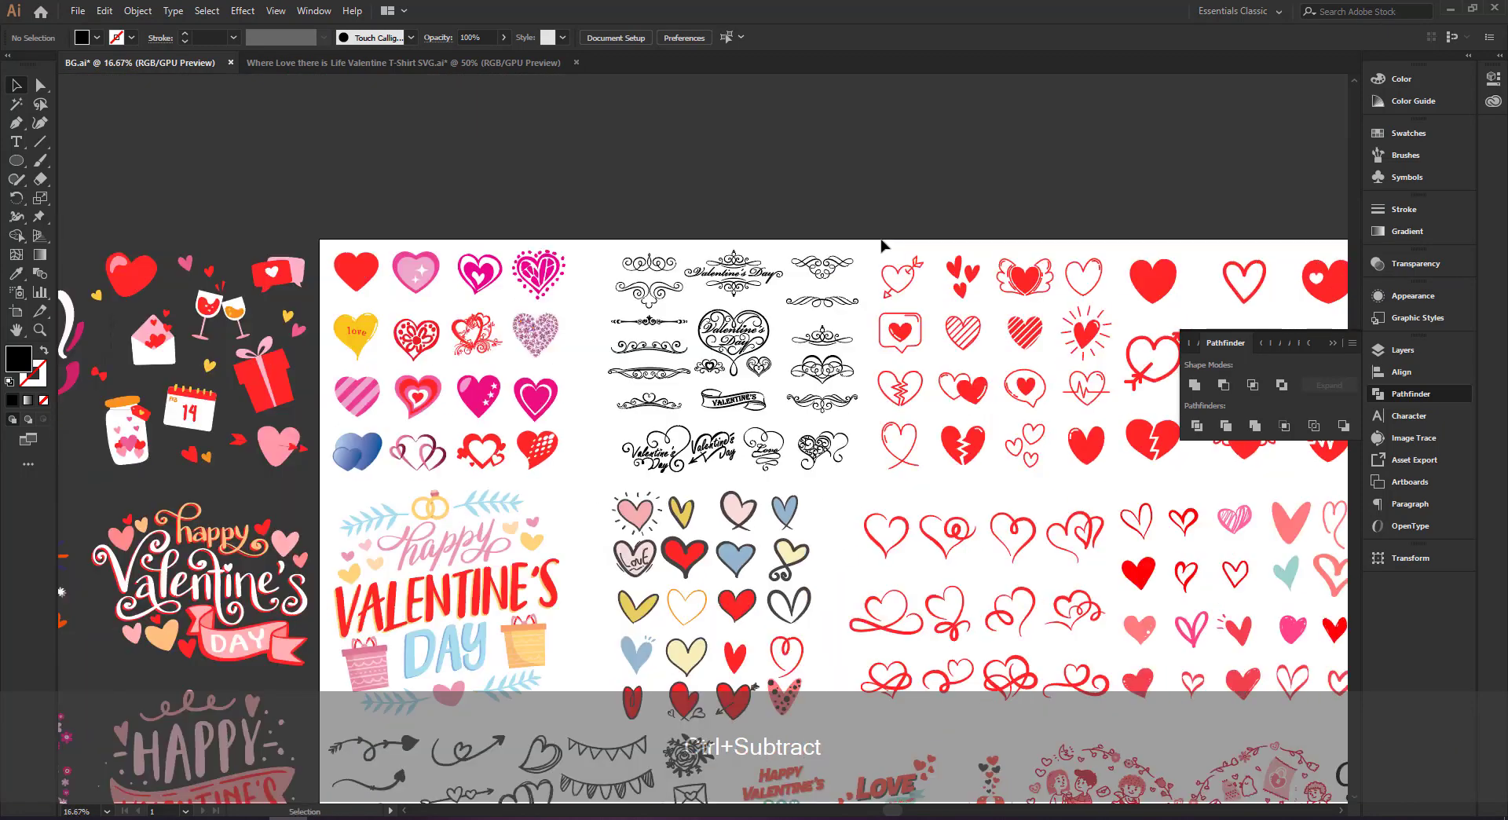
{"action": "left_click_drag", "start_coordinate": [503, 515], "coordinate": [481, 322]}
{"action": "left_click_drag", "start_coordinate": [688, 481], "coordinate": [701, 374]}
{"action": "left_click_drag", "start_coordinate": [574, 391], "coordinate": [577, 322]}
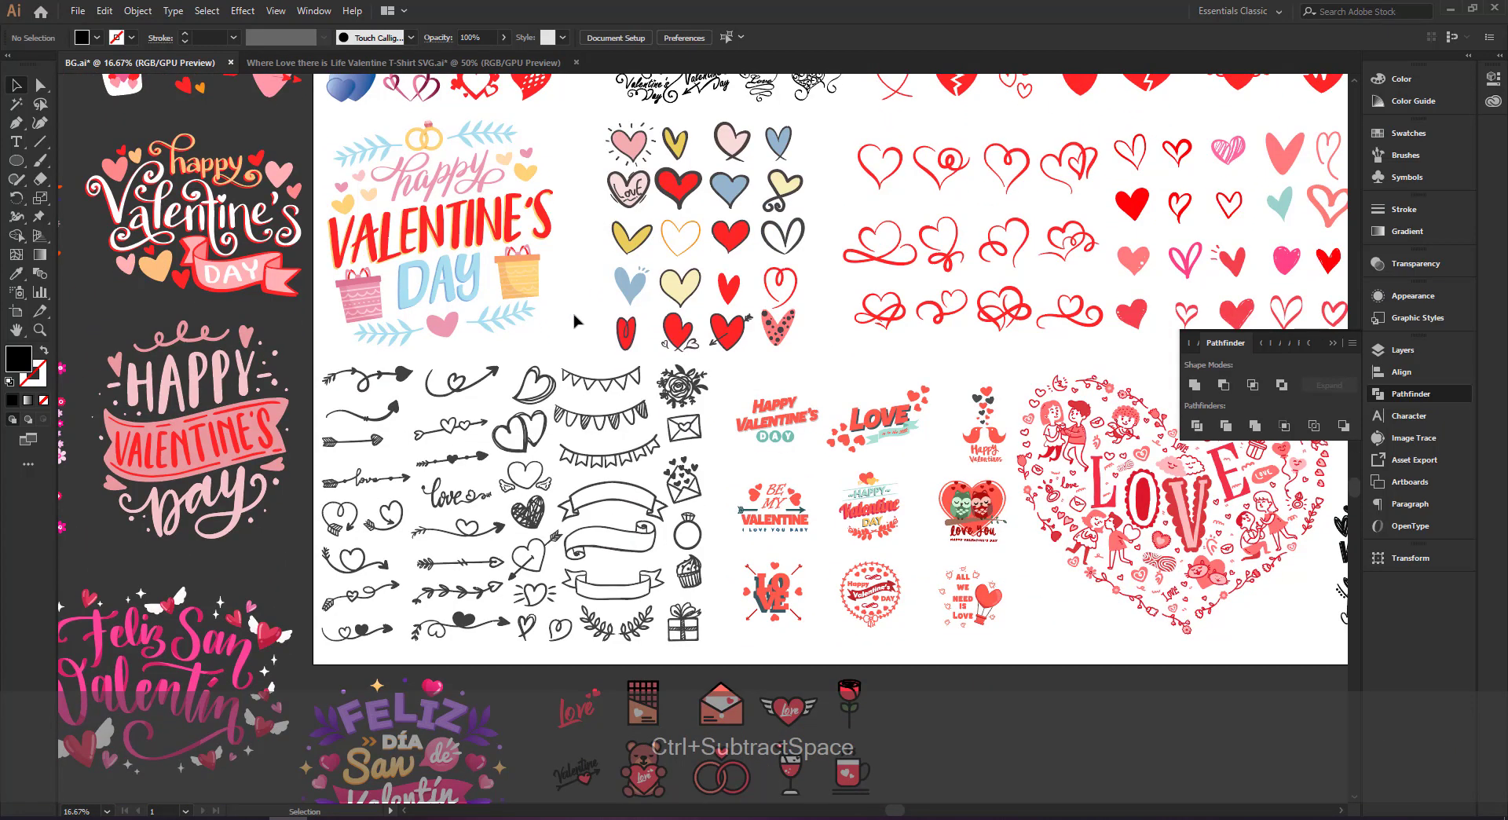
{"action": "left_click", "coordinate": [400, 375]}
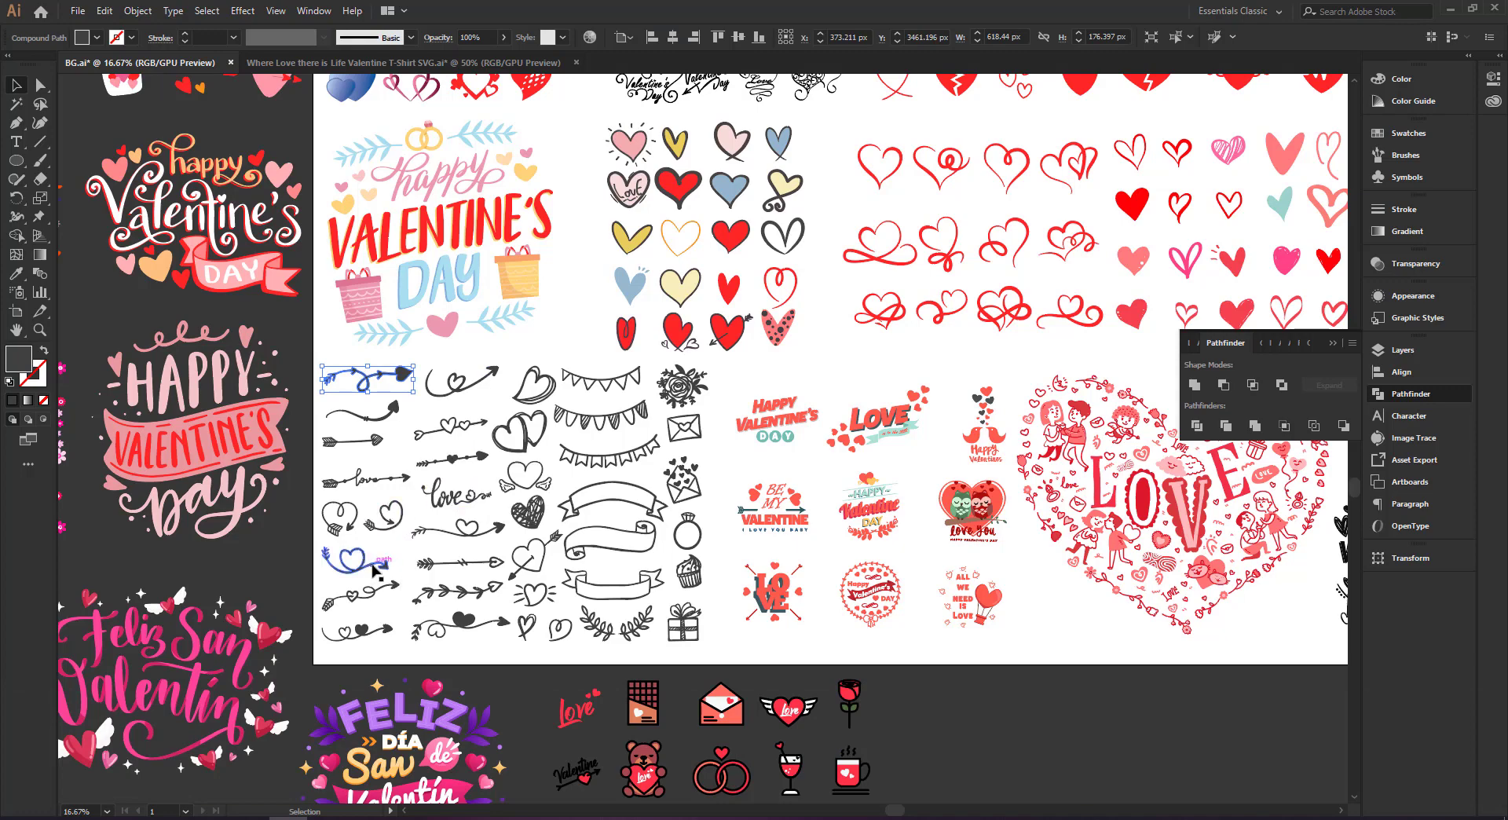
{"action": "left_click_drag", "start_coordinate": [407, 543], "coordinate": [612, 619]}
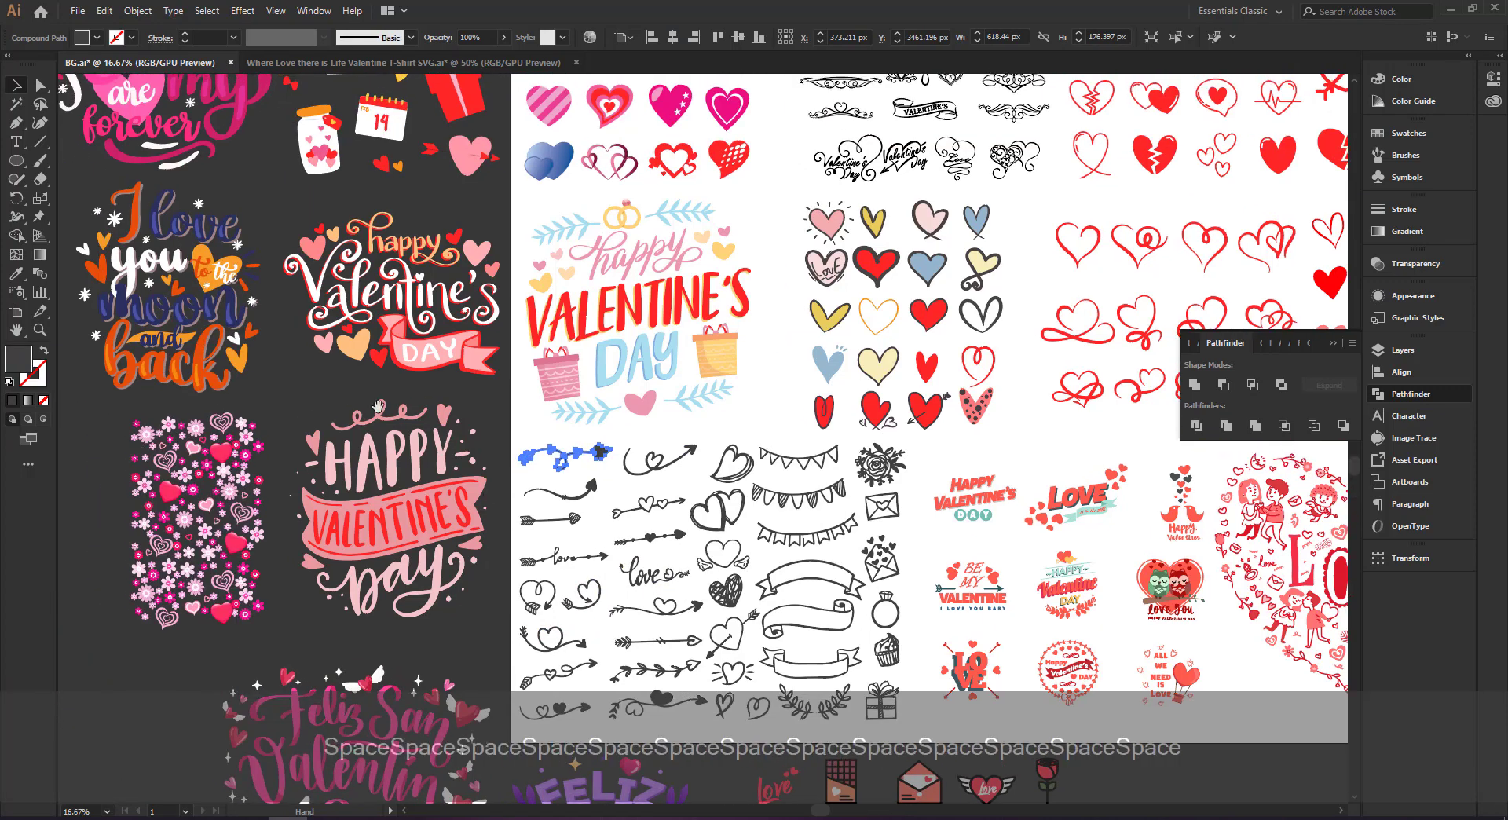
{"action": "left_click_drag", "start_coordinate": [356, 203], "coordinate": [520, 455]}
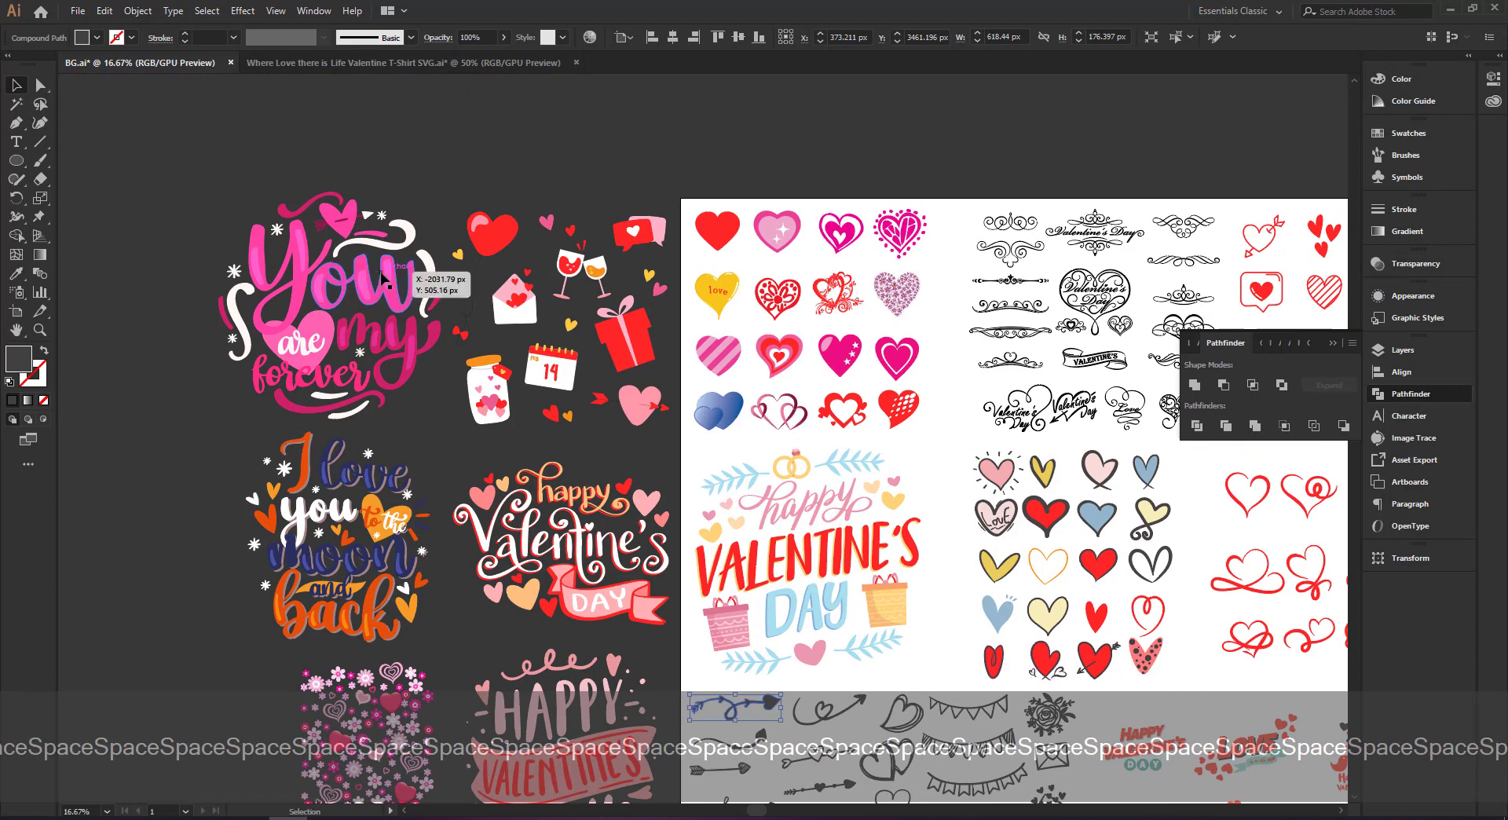
{"action": "scroll", "coordinate": [622, 310], "scroll_direction": "down", "scroll_amount": 5}
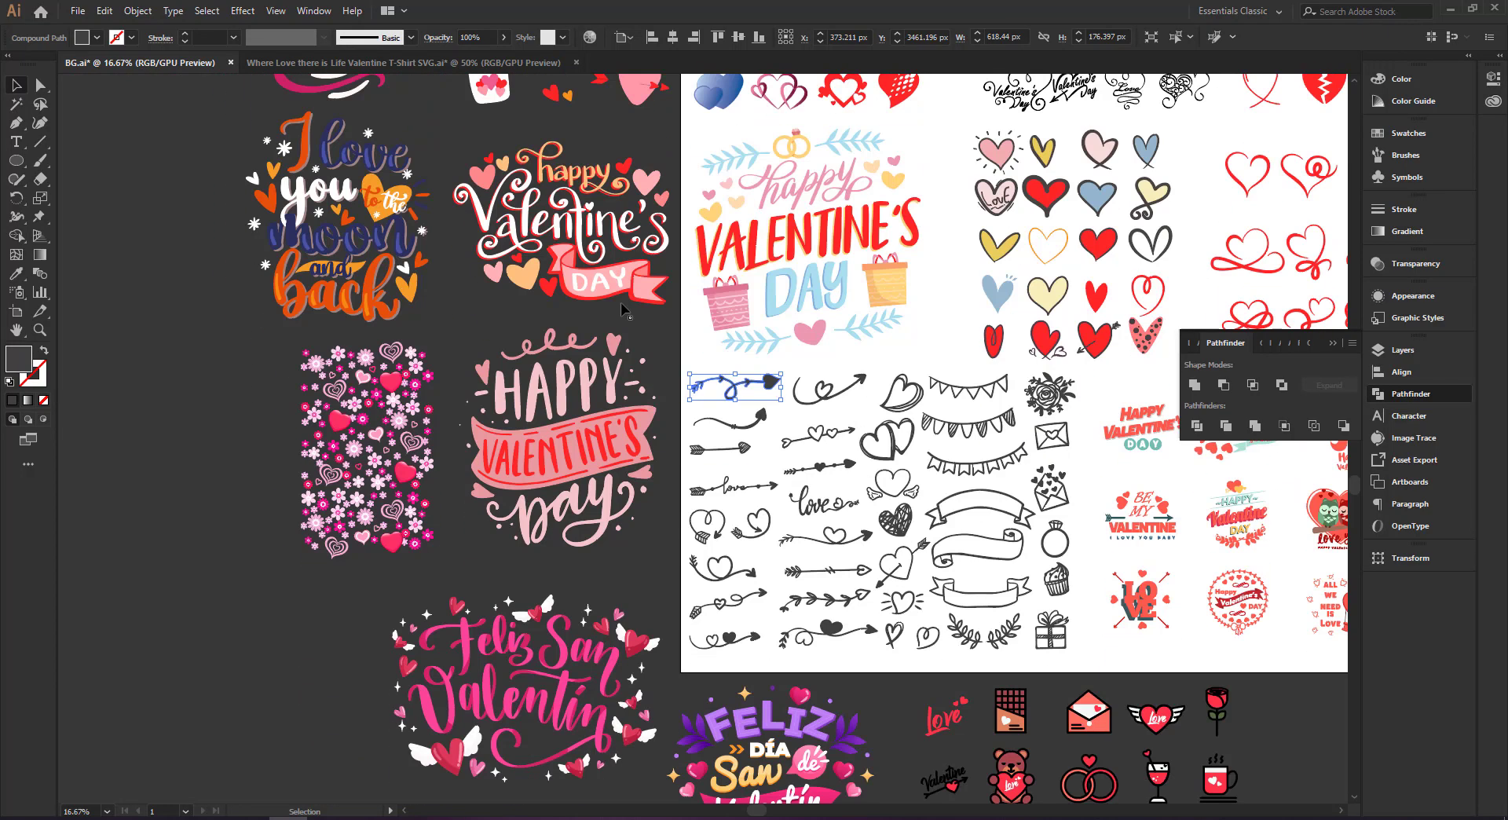
{"action": "scroll", "coordinate": [621, 309], "scroll_direction": "down", "scroll_amount": 3}
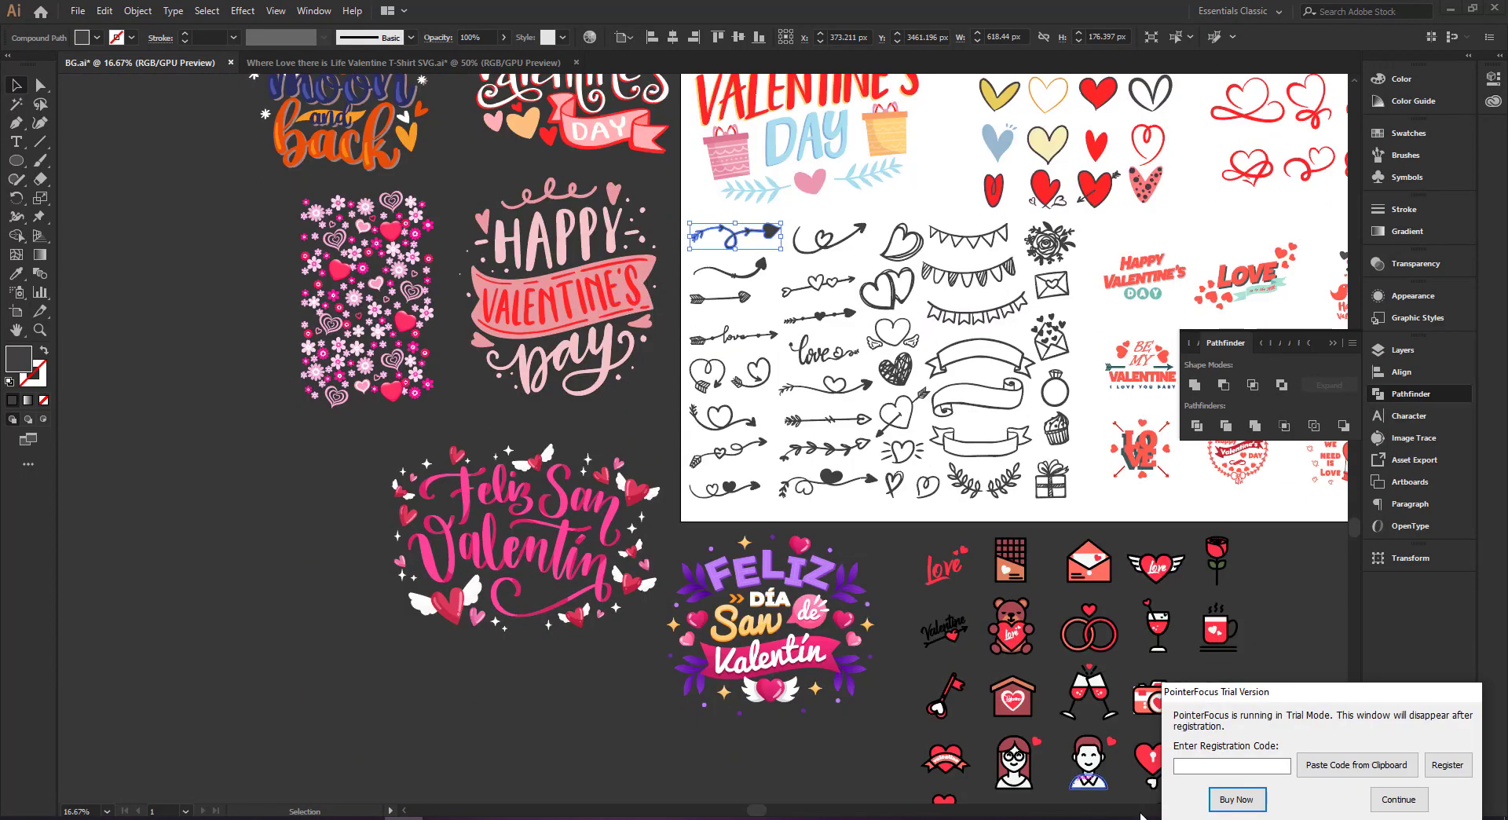
- Dismiss the PointerFocus trial notice and examine the heart sets and black Happy Valentine's Day designs
{"action": "left_click", "coordinate": [1401, 801]}
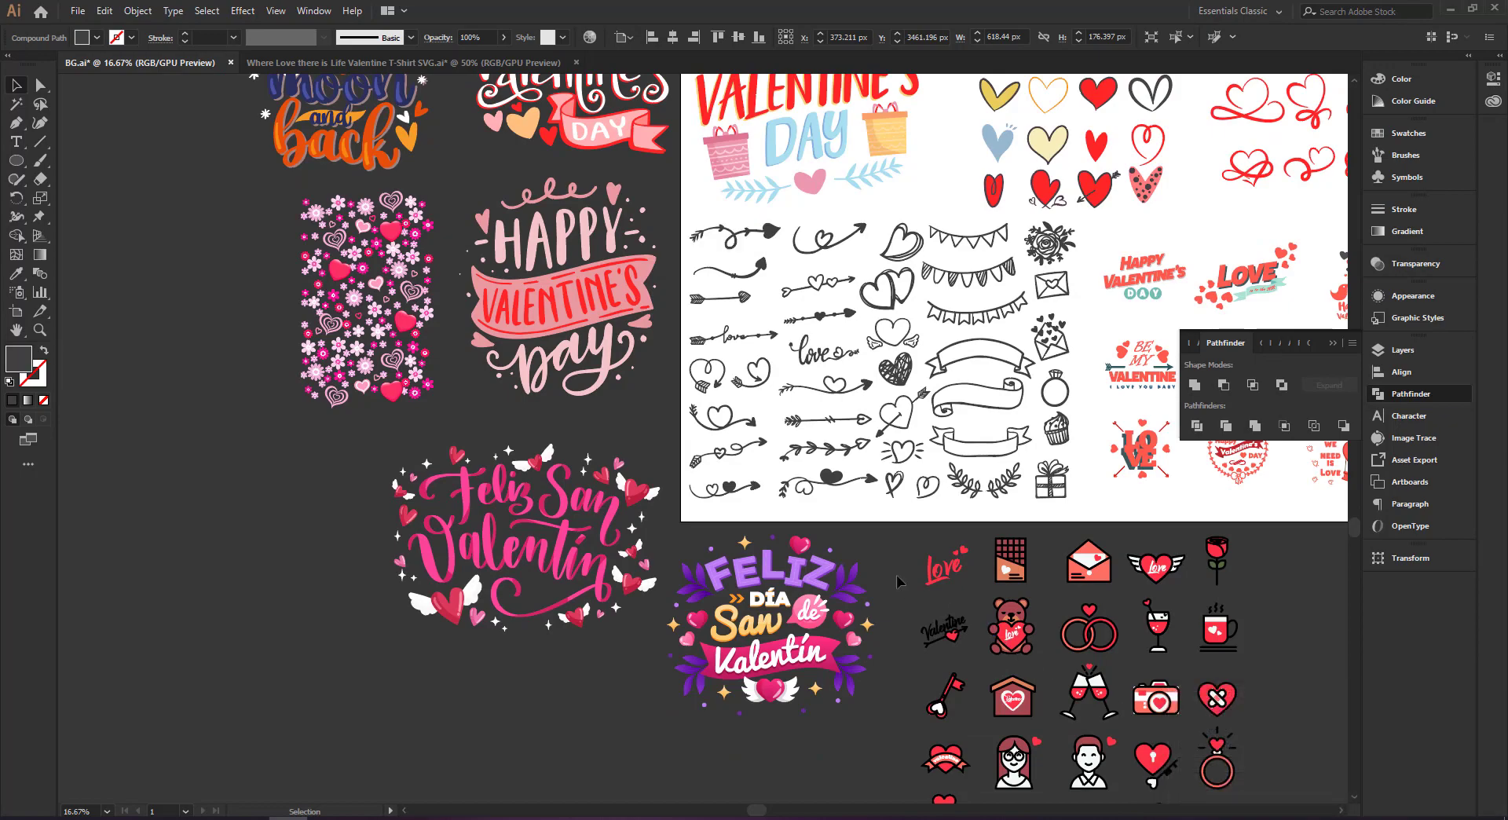
{"action": "key", "text": "space"}
{"action": "left_click_drag", "start_coordinate": [900, 582], "coordinate": [388, 809]}
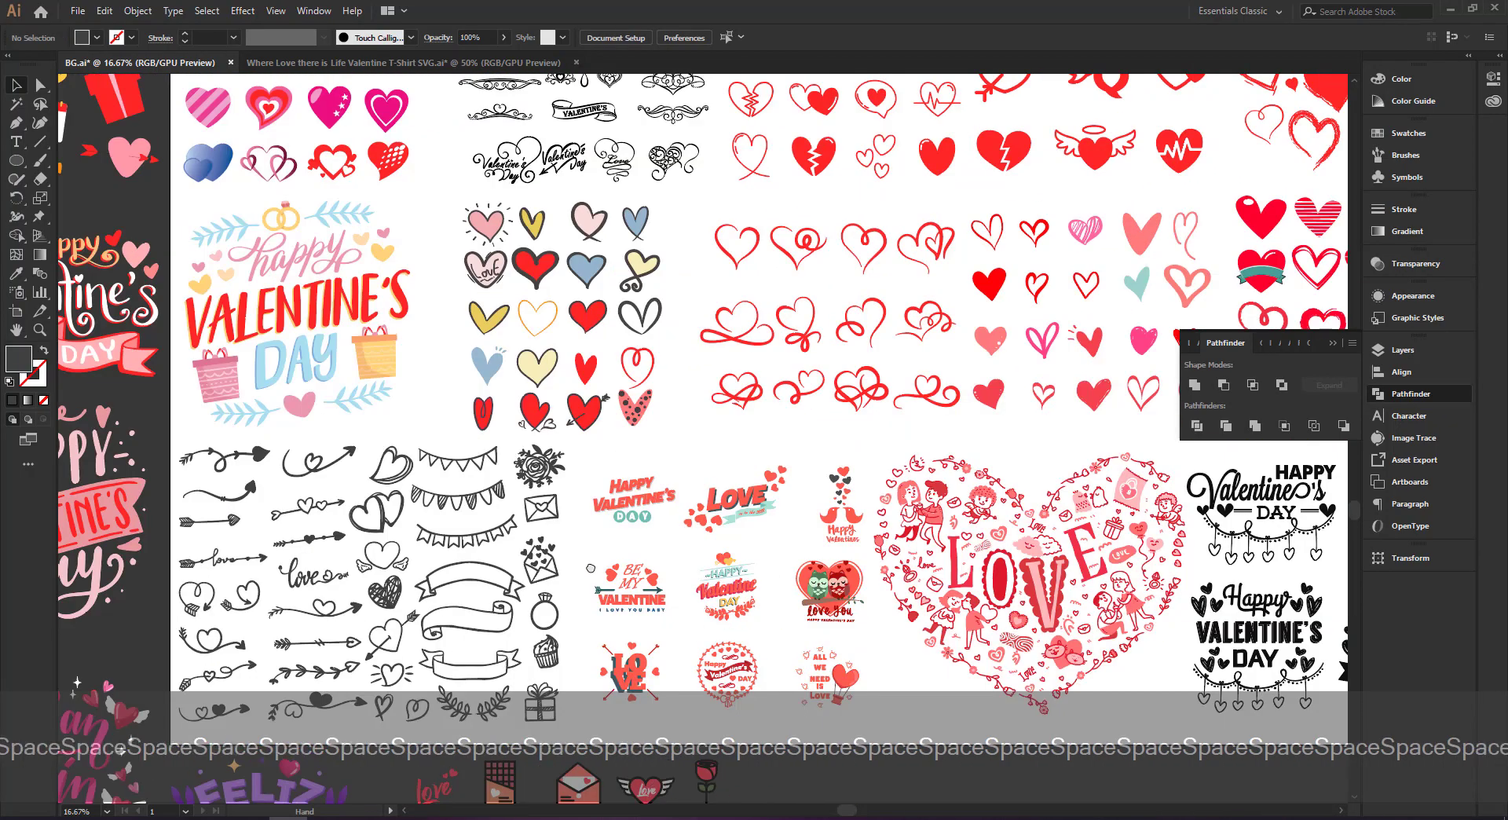
{"action": "left_click_drag", "start_coordinate": [591, 568], "coordinate": [548, 480]}
{"action": "left_click_drag", "start_coordinate": [949, 644], "coordinate": [451, 610]}
{"action": "left_click_drag", "start_coordinate": [727, 505], "coordinate": [743, 578]}
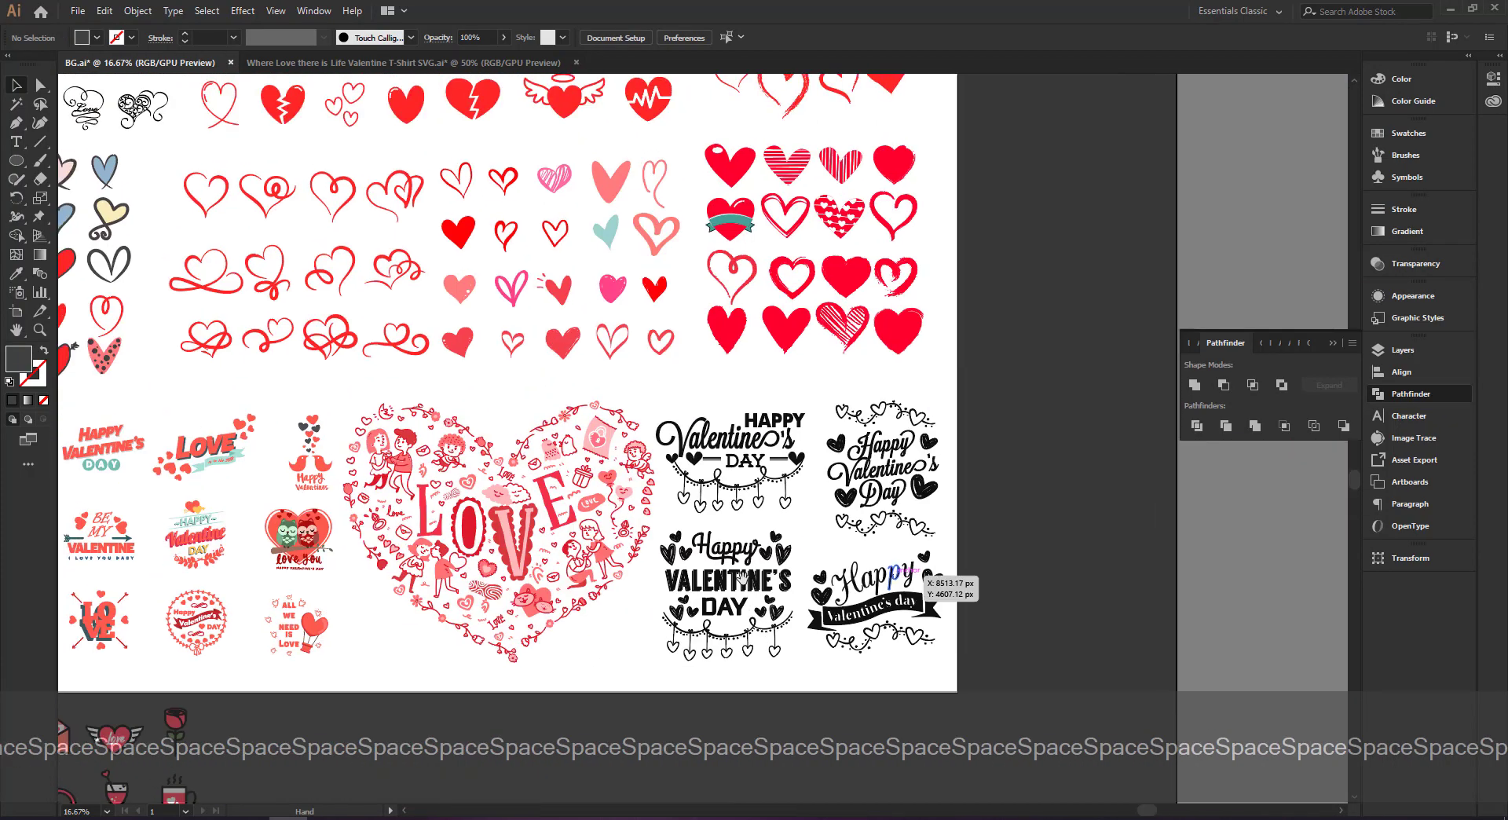
{"action": "left_click", "coordinate": [923, 487]}
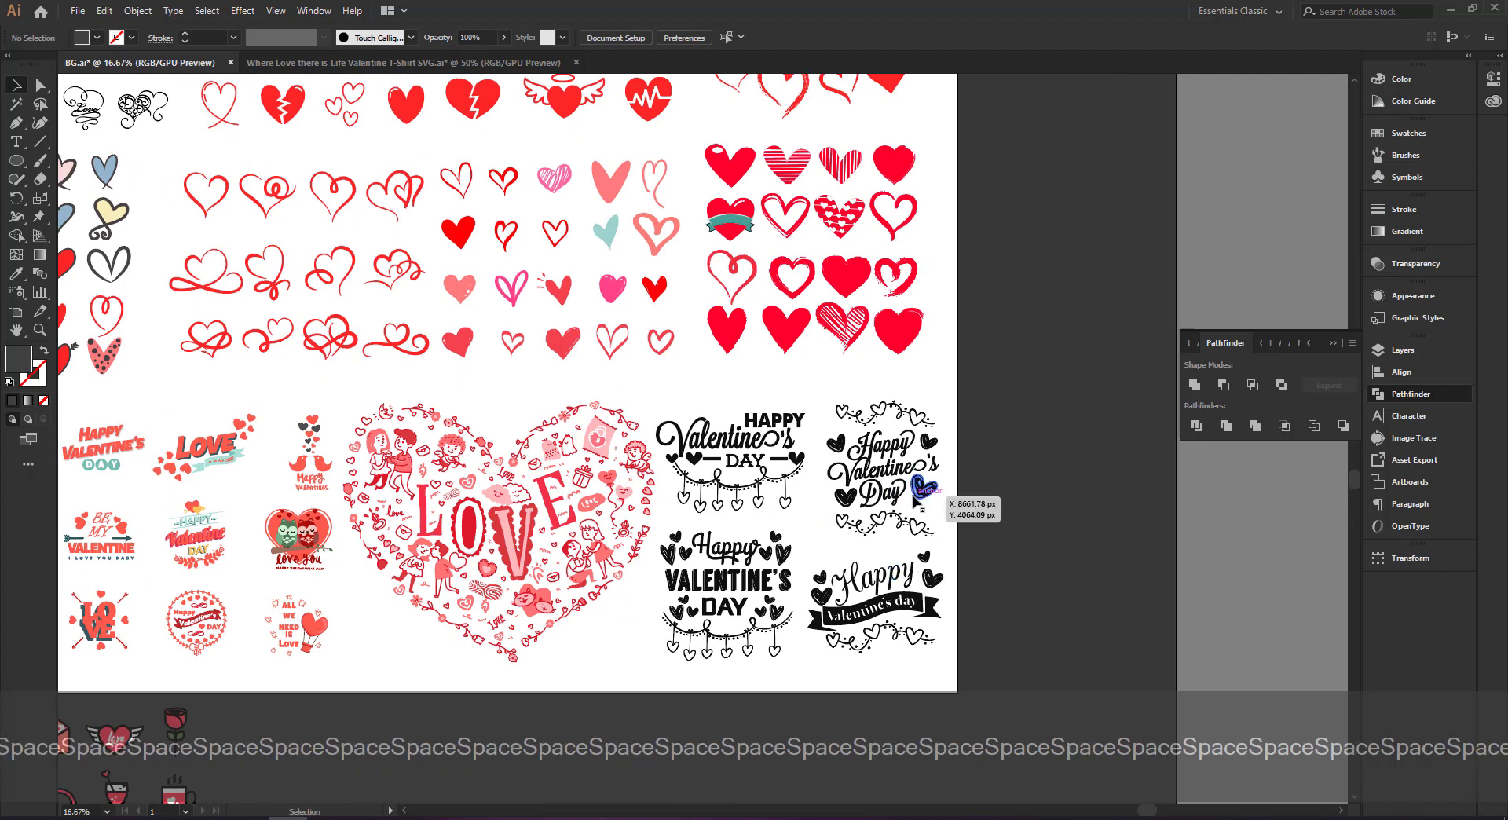
- Copy the scribbled black heart from the BG.ai Happy Valentine's Day design and paste it into the T-shirt document
{"action": "left_click", "coordinate": [928, 444], "text": "shift"}
{"action": "left_click_drag", "start_coordinate": [573, 194], "coordinate": [547, 173]}
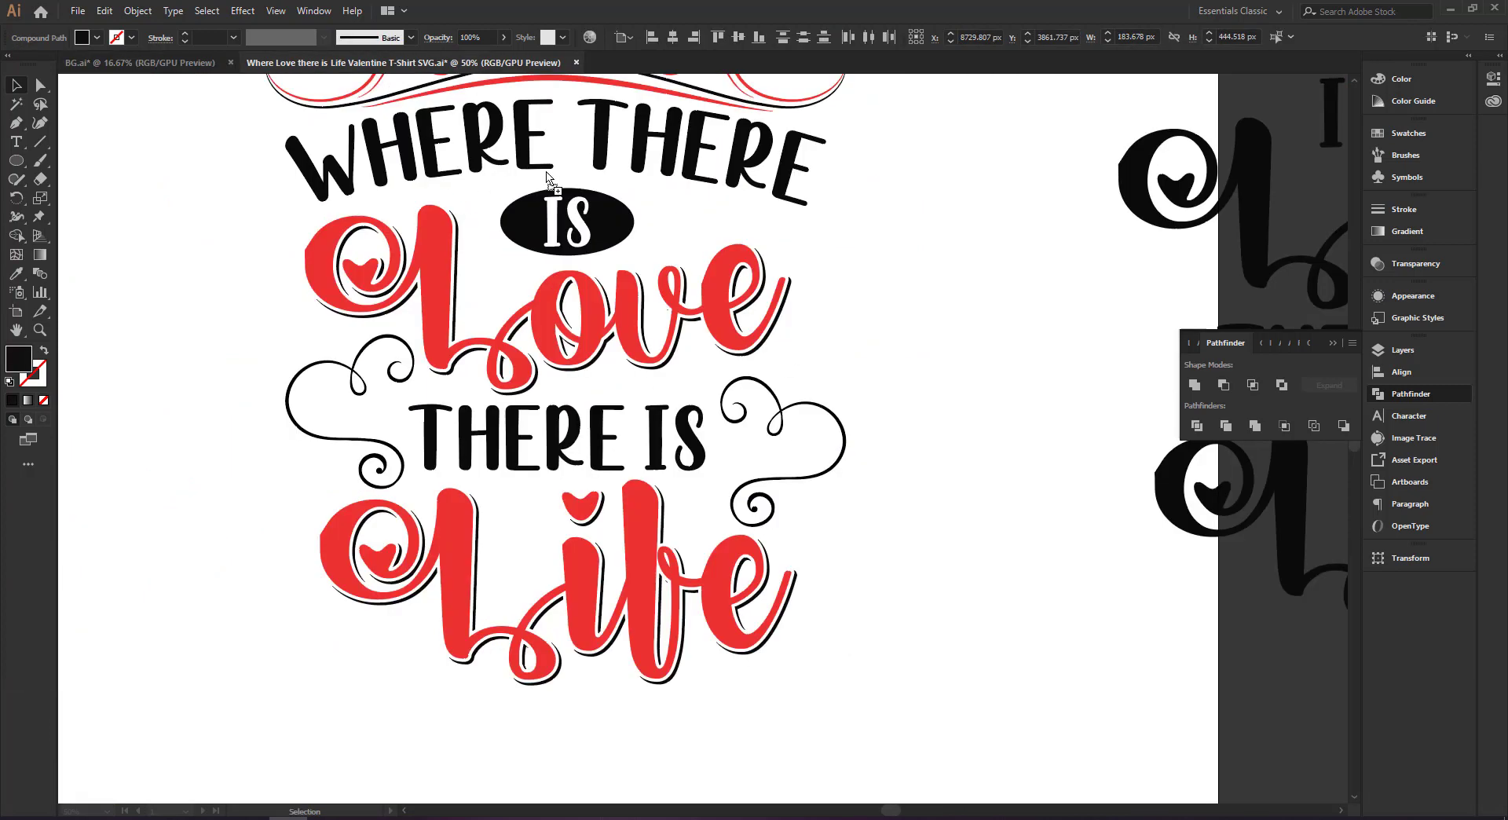
{"action": "key", "text": "ctrl+v"}
{"action": "left_click", "coordinate": [788, 289]}
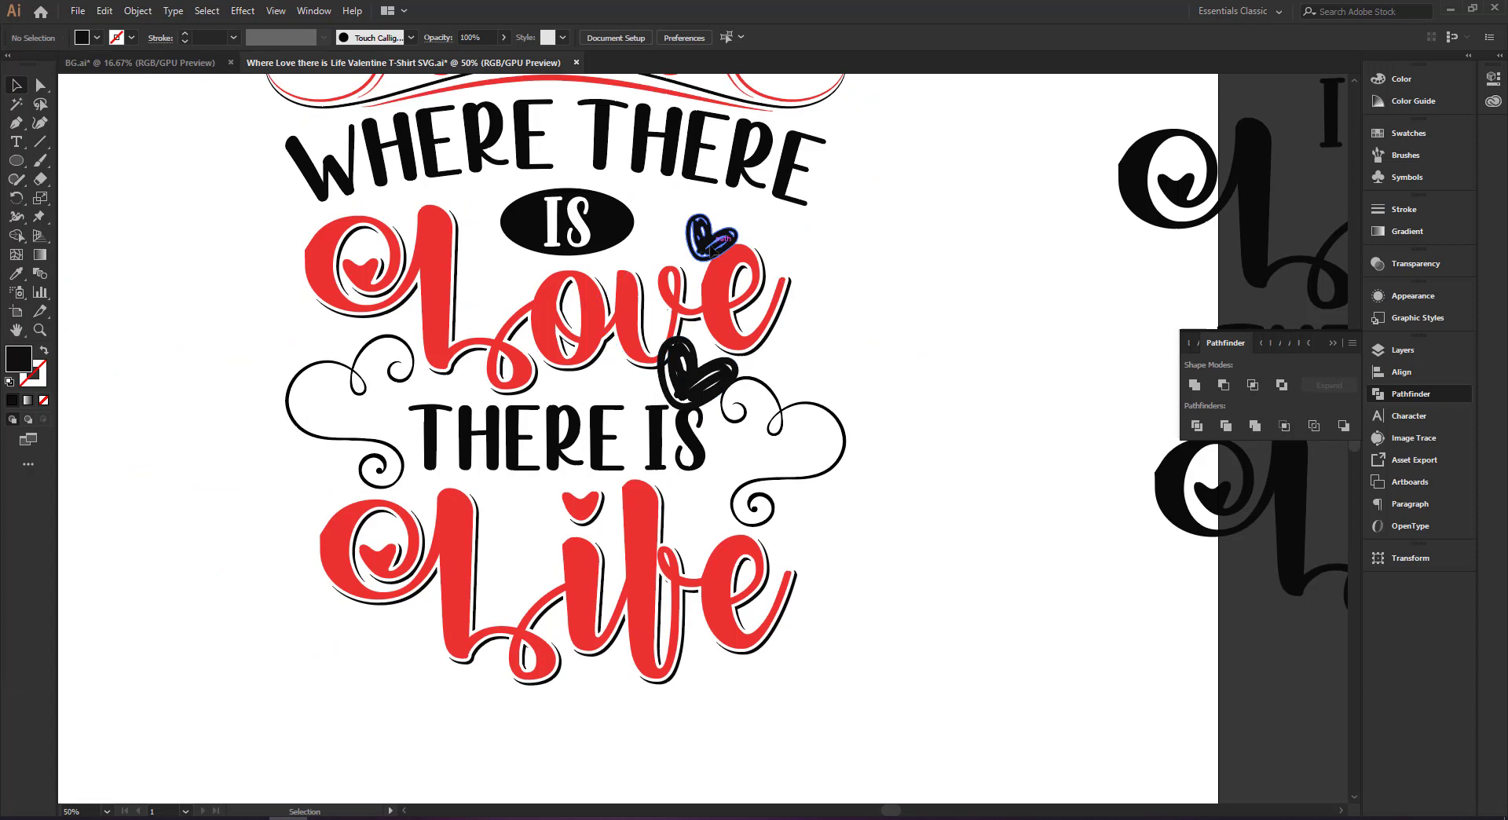
- Place a smaller copy of the scribbled heart beside the IS oval and colour it with the lettering's red
{"action": "left_click_drag", "start_coordinate": [691, 253], "coordinate": [732, 278]}
{"action": "left_click", "coordinate": [468, 248]}
{"action": "key", "text": "space"}
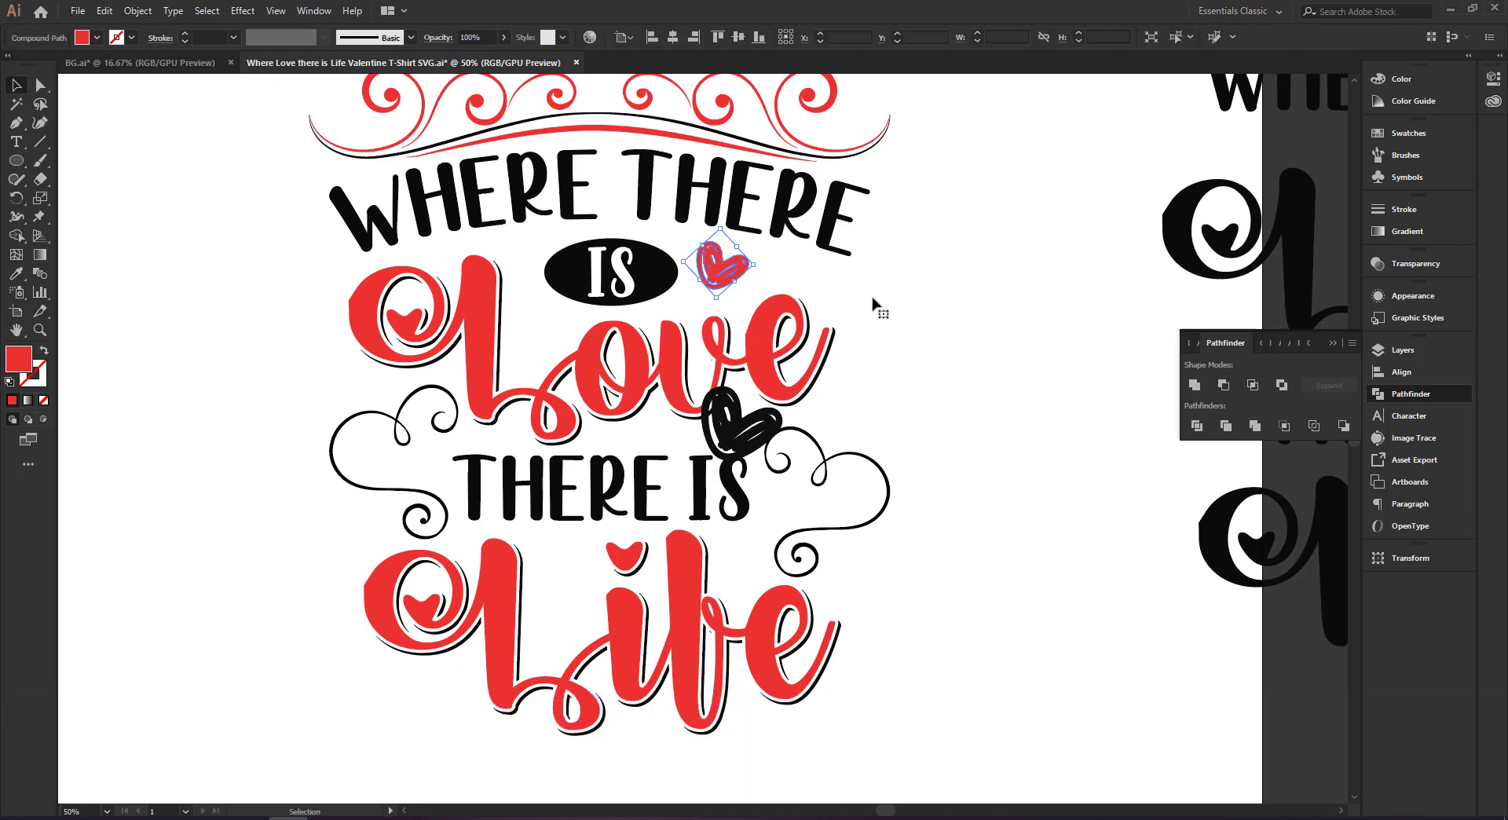
{"action": "left_click", "coordinate": [877, 307]}
{"action": "key", "text": "space"}
{"action": "left_click_drag", "start_coordinate": [869, 366], "coordinate": [820, 299]}
{"action": "left_click_drag", "start_coordinate": [664, 223], "coordinate": [665, 223]}
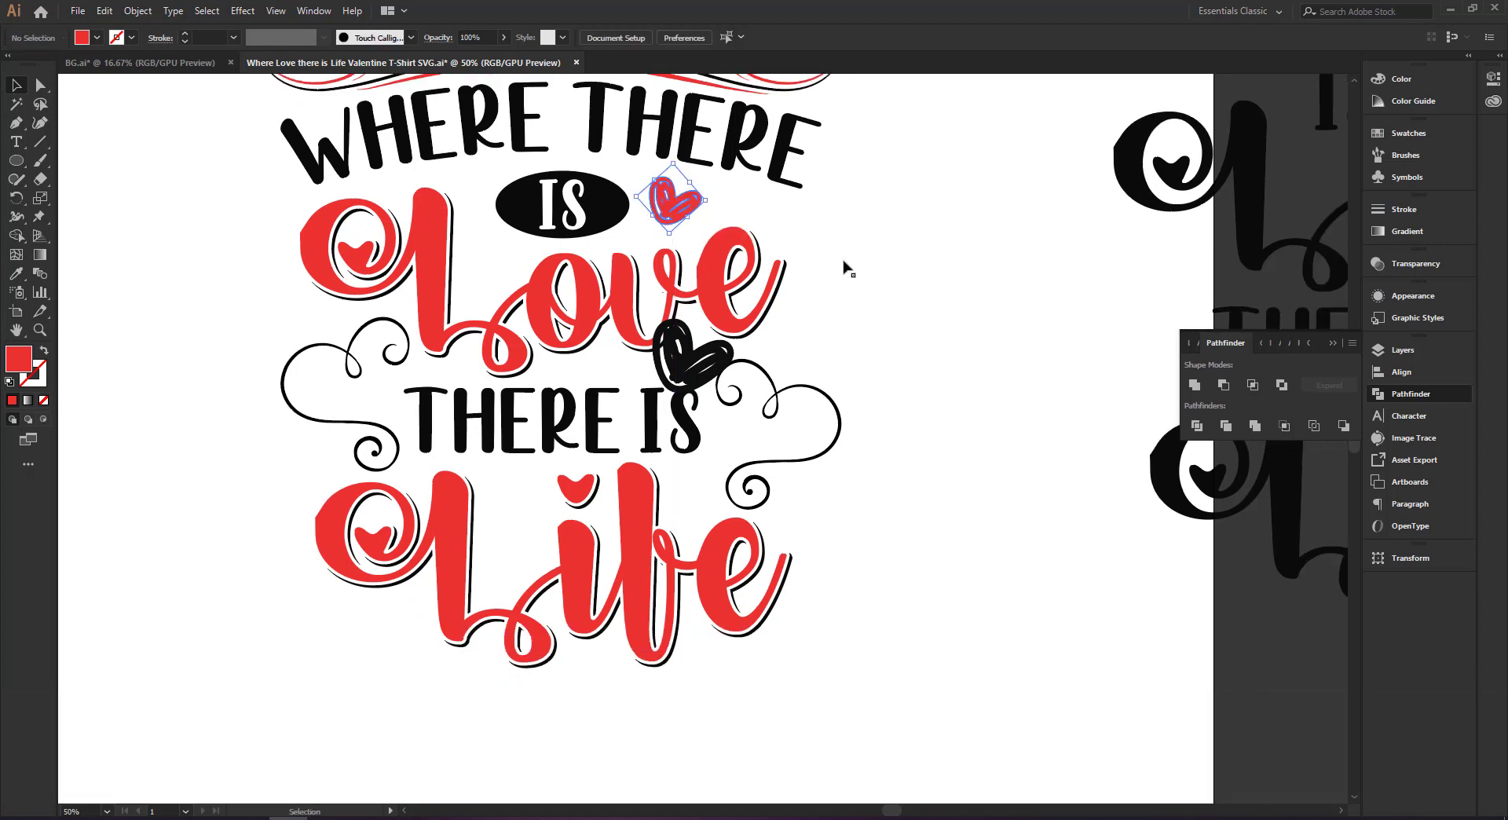
{"action": "key", "text": "space"}
{"action": "left_click_drag", "start_coordinate": [869, 373], "coordinate": [835, 324]}
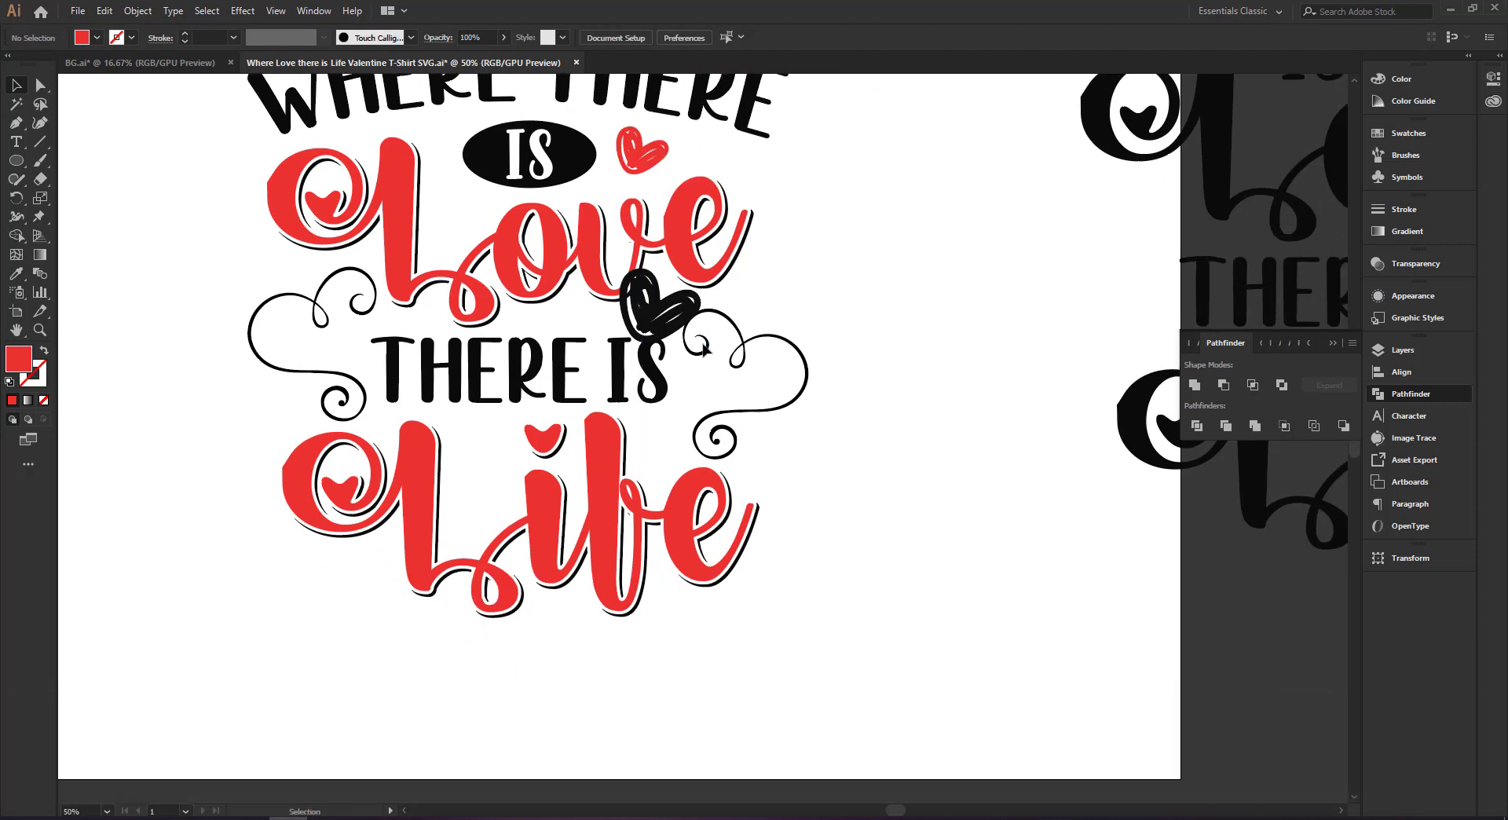
- Try replacing the flourish after THERE IS with the large black heart, and undo the changes
{"action": "left_click", "coordinate": [704, 350]}
{"action": "key", "text": "Delete"}
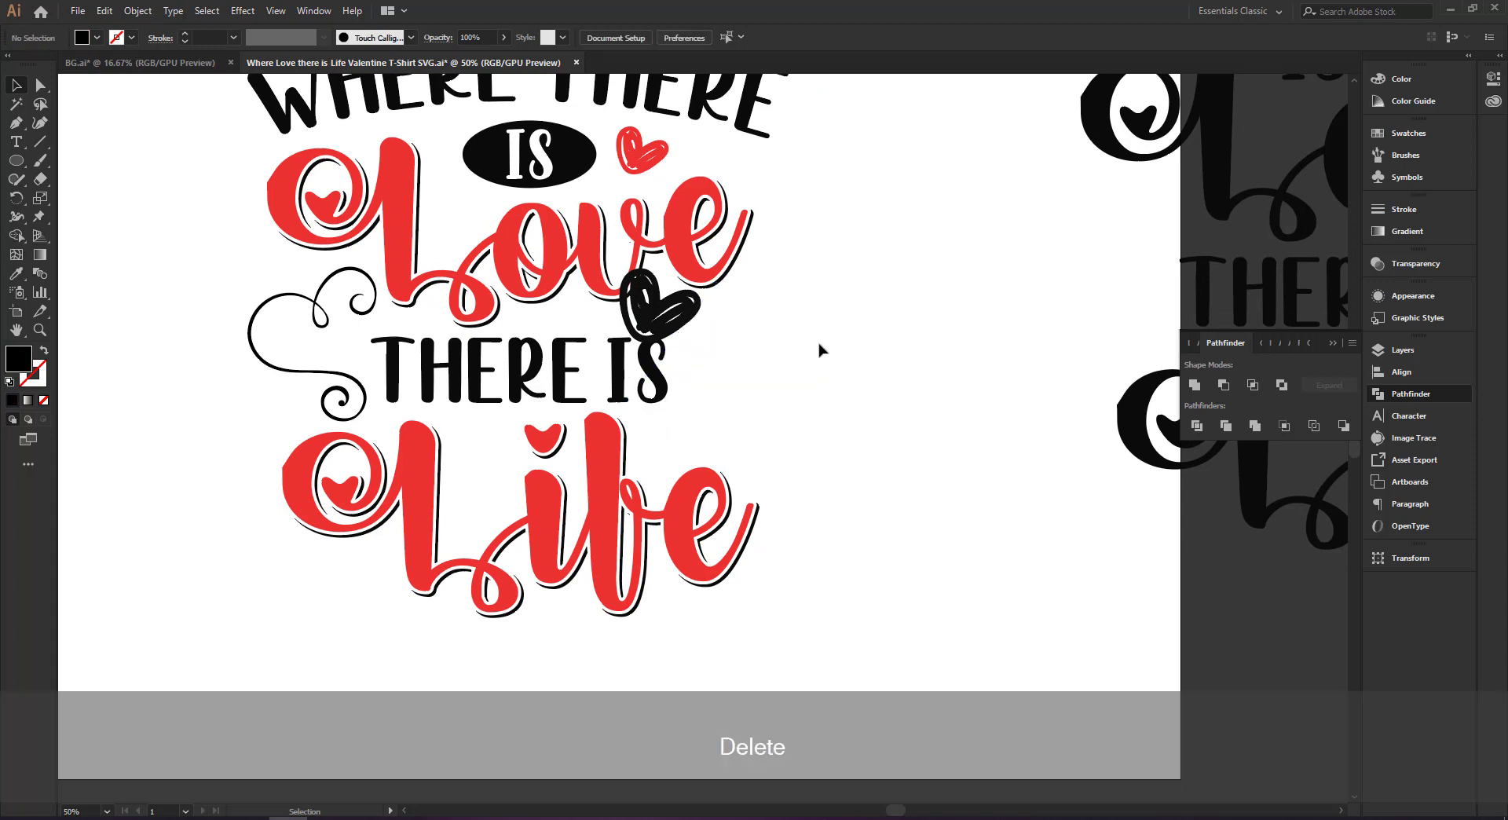
{"action": "left_click_drag", "start_coordinate": [671, 311], "coordinate": [705, 425]}
{"action": "left_click", "coordinate": [769, 412]}
{"action": "key", "text": "ctrl+z"}
{"action": "key", "text": "ctrl+z"}
{"action": "key", "text": "ctrl+z"}
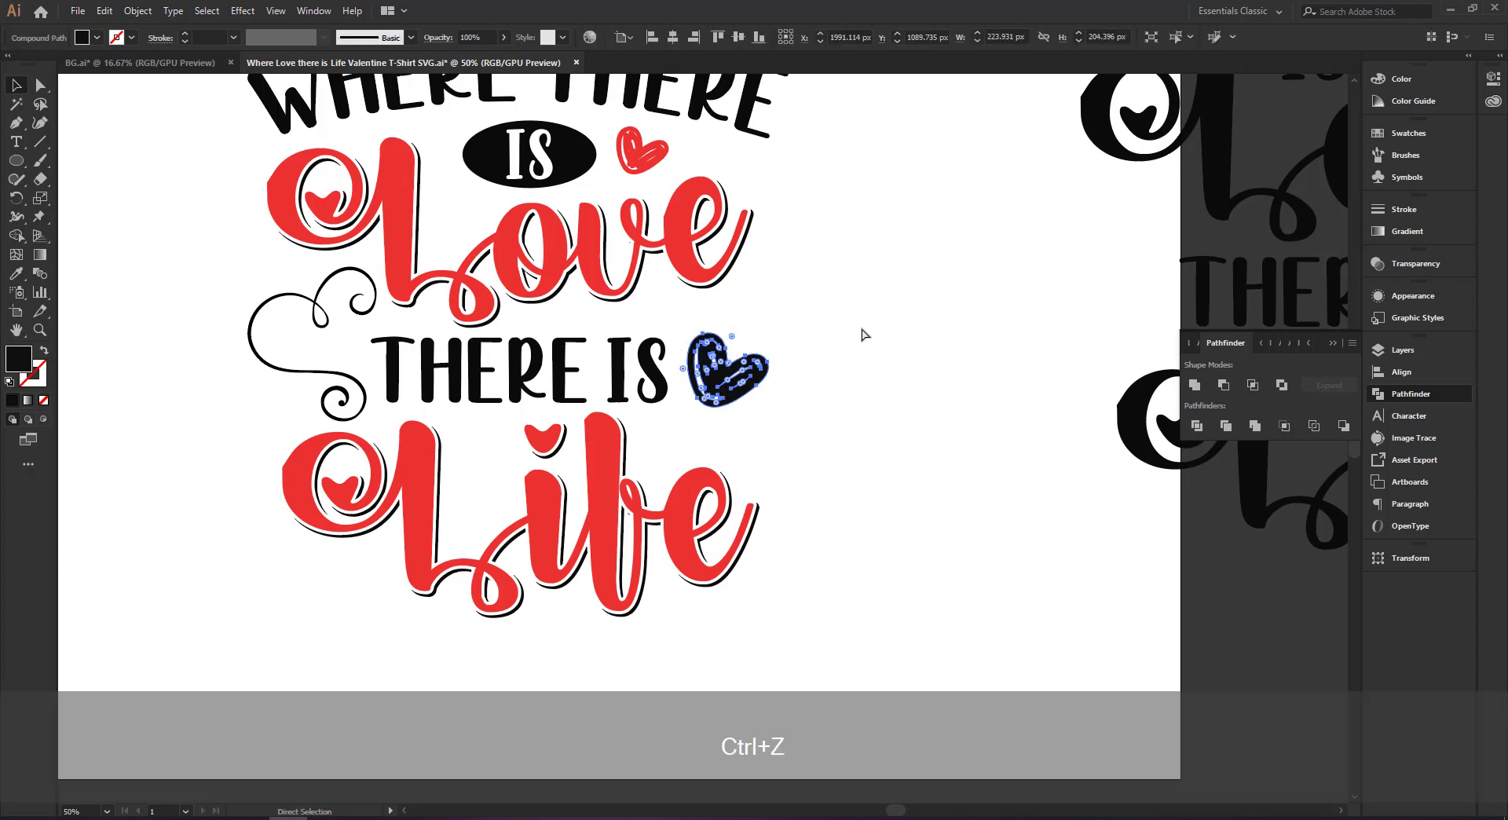
{"action": "left_click", "coordinate": [867, 329]}
- Delete the large black scribbled heart
{"action": "left_click_drag", "start_coordinate": [823, 309], "coordinate": [867, 362]}
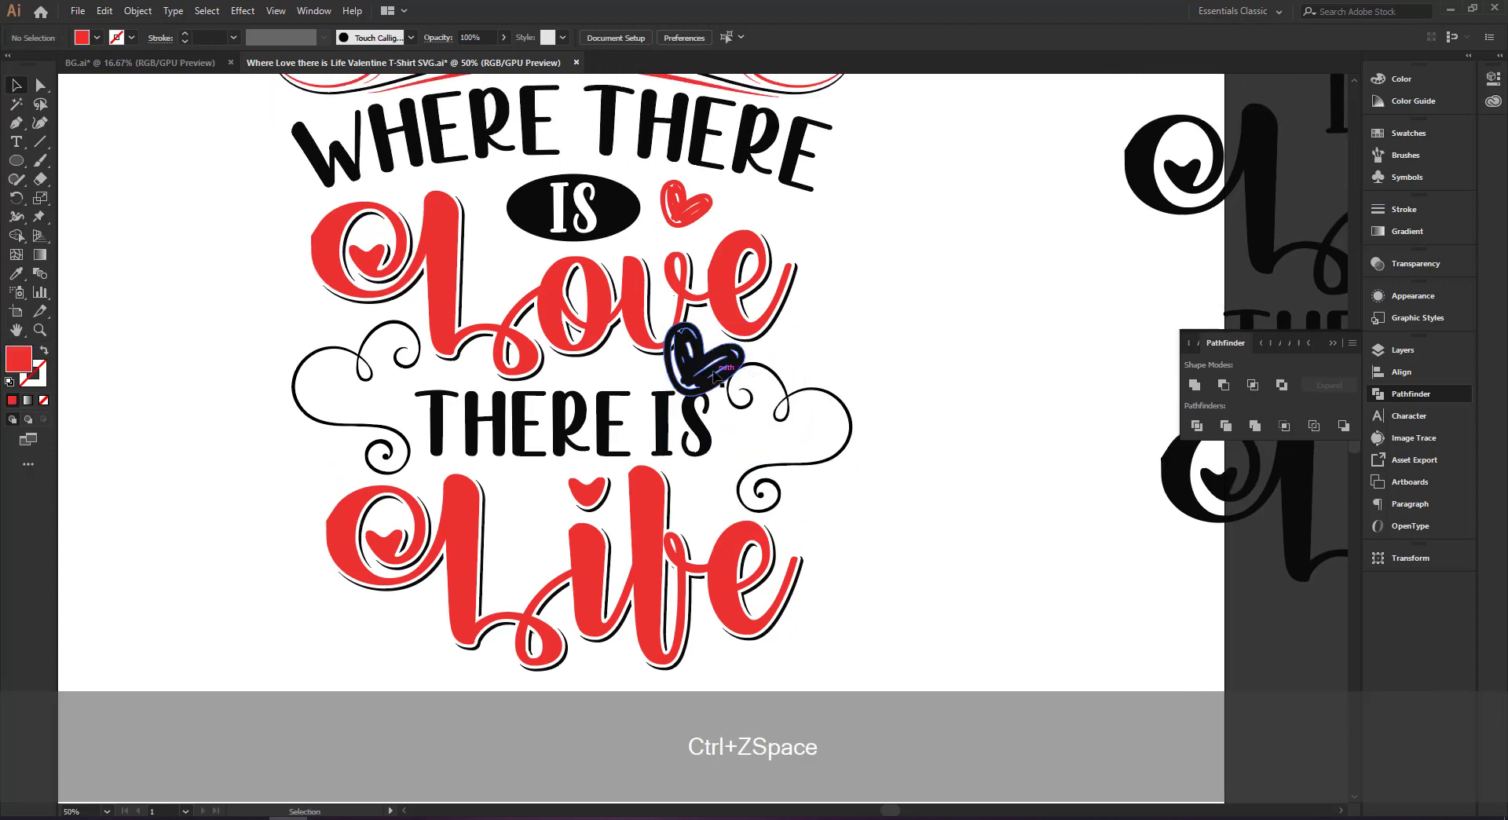
{"action": "left_click_drag", "start_coordinate": [714, 375], "coordinate": [515, 273]}
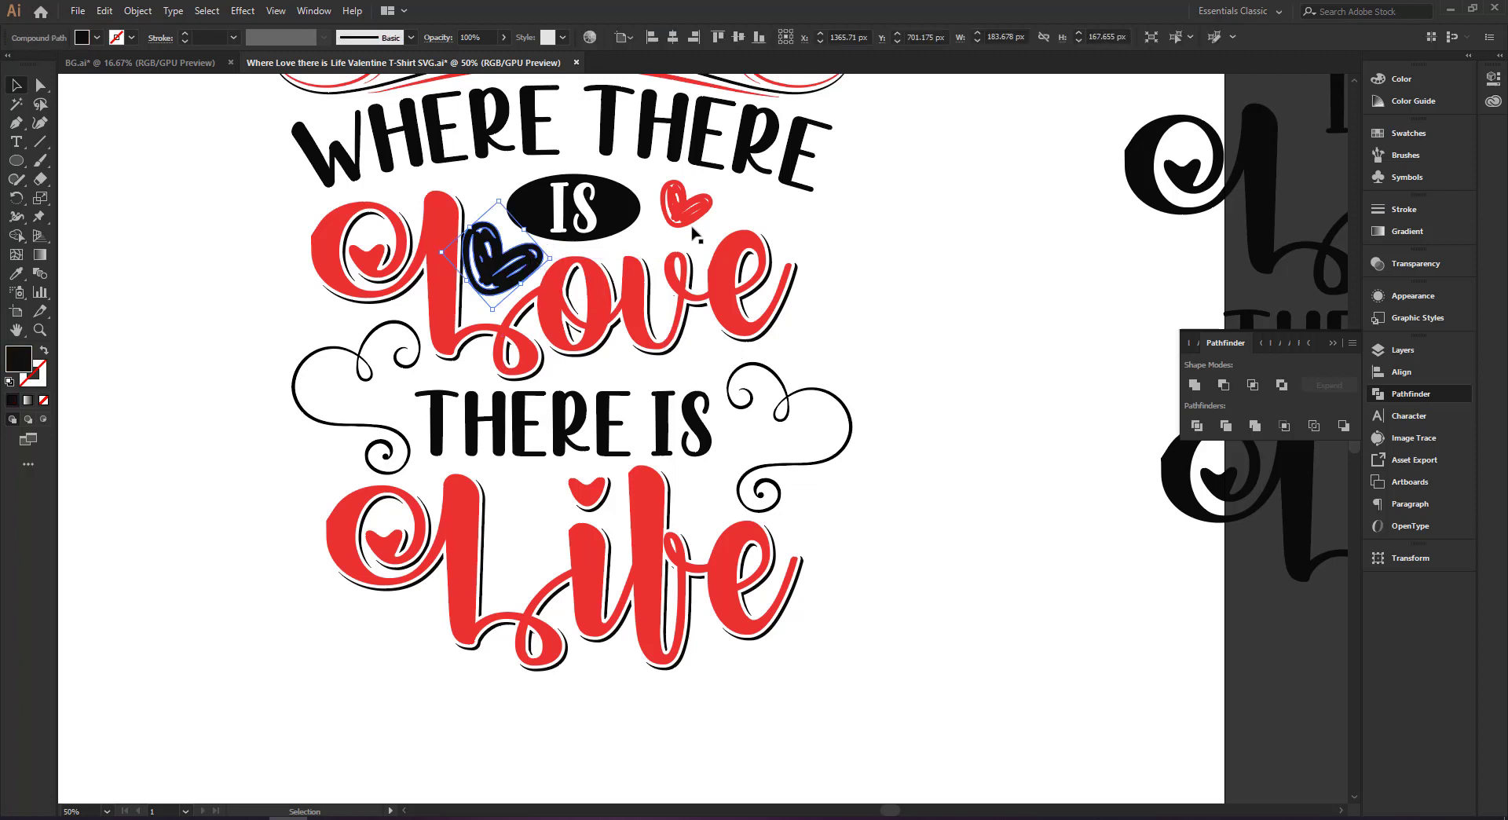
{"action": "key", "text": "Delete"}
- Create a reflected copy of the red heart, shrink it to about 90 px wide and place it between the L and o of Love
{"action": "left_click", "coordinate": [691, 220]}
{"action": "right_click", "coordinate": [690, 220]}
{"action": "mouse_move", "coordinate": [786, 353]}
{"action": "left_click", "coordinate": [938, 412]}
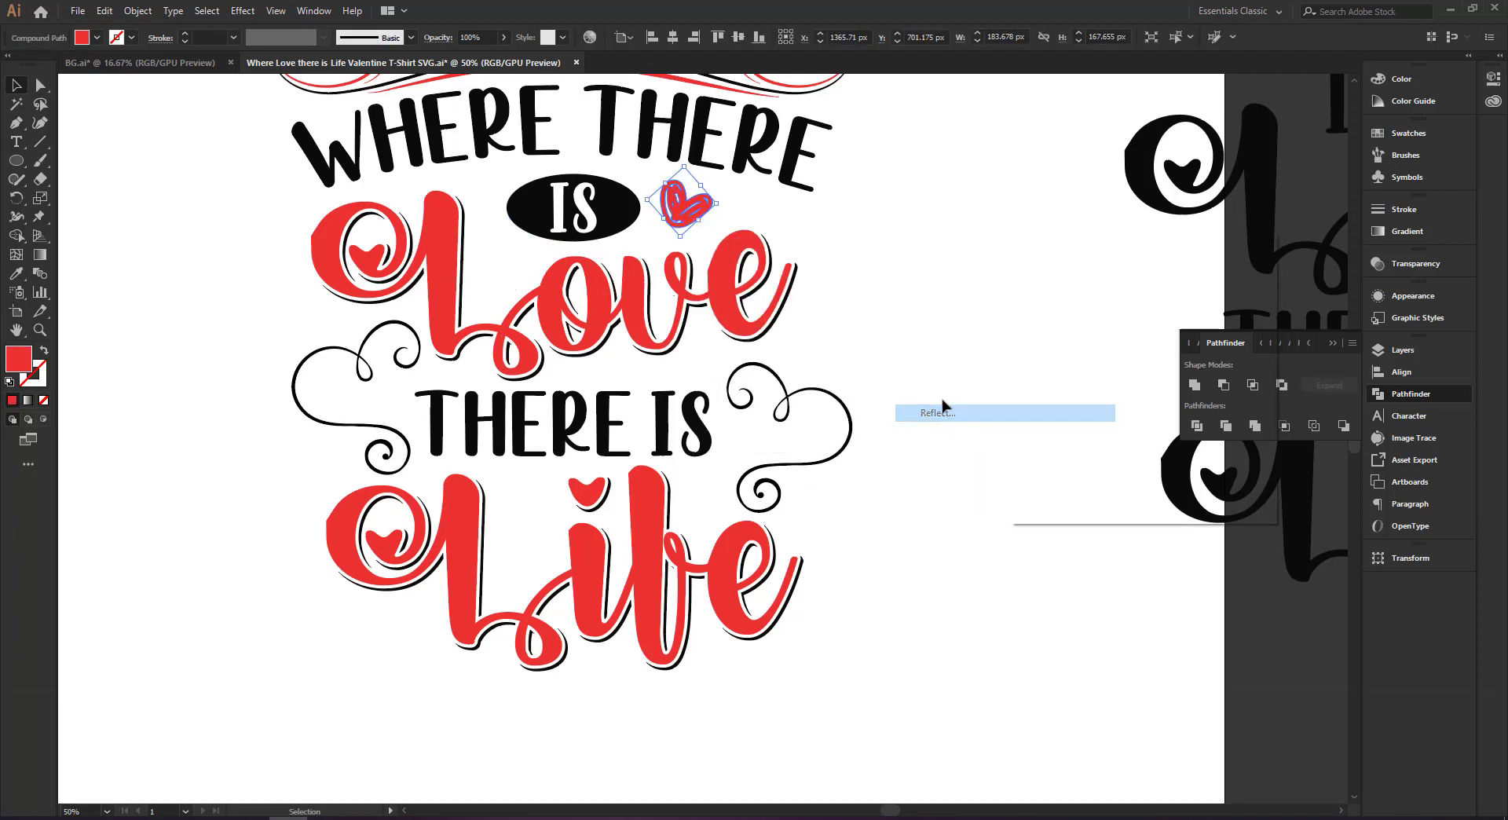
{"action": "left_click", "coordinate": [1070, 487]}
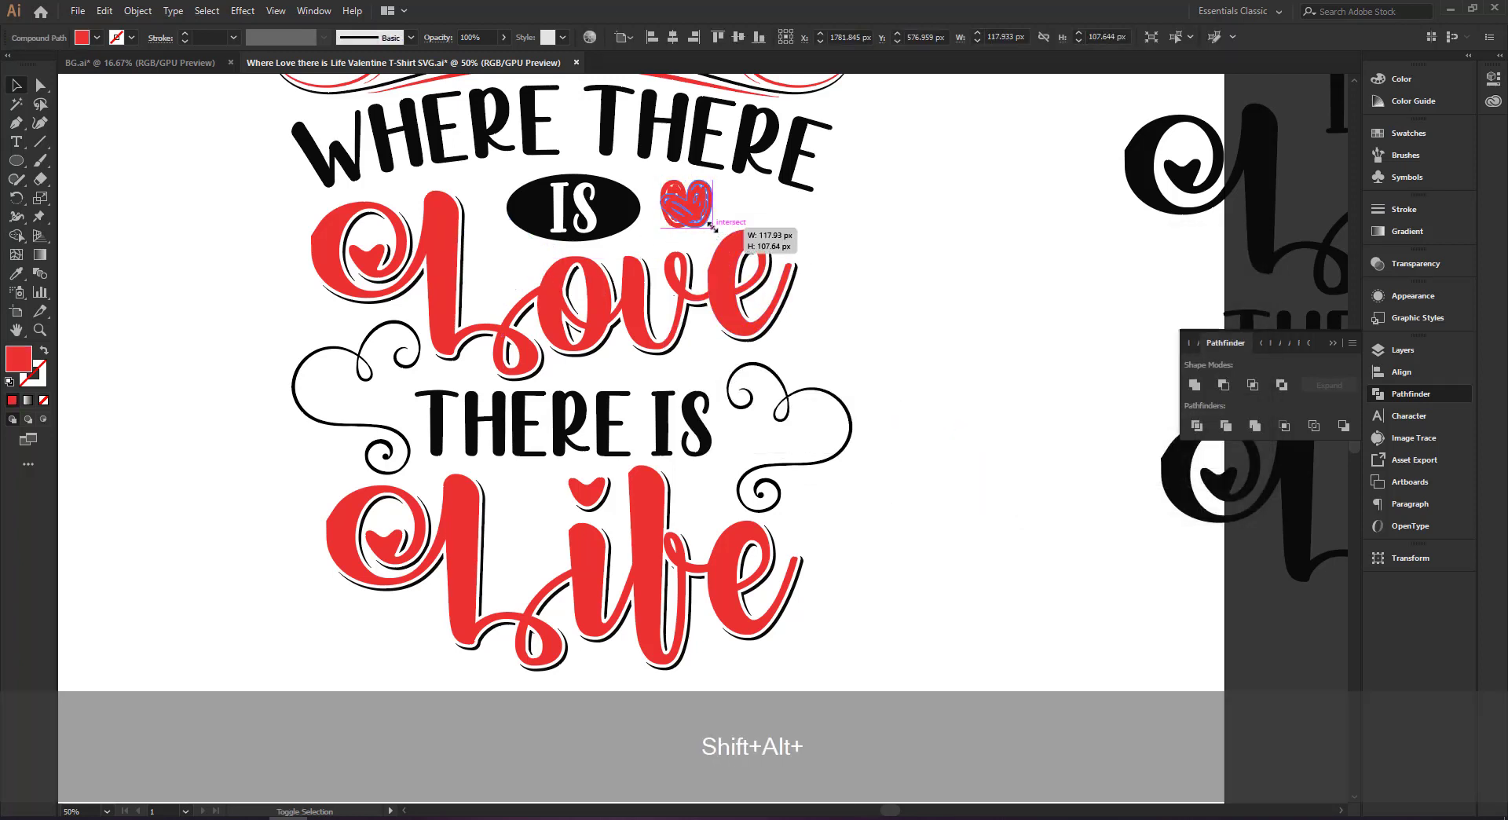
{"action": "left_click_drag", "start_coordinate": [712, 227], "coordinate": [504, 275]}
{"action": "left_click", "coordinate": [903, 265]}
{"action": "key", "text": "space"}
{"action": "left_click_drag", "start_coordinate": [880, 289], "coordinate": [834, 282]}
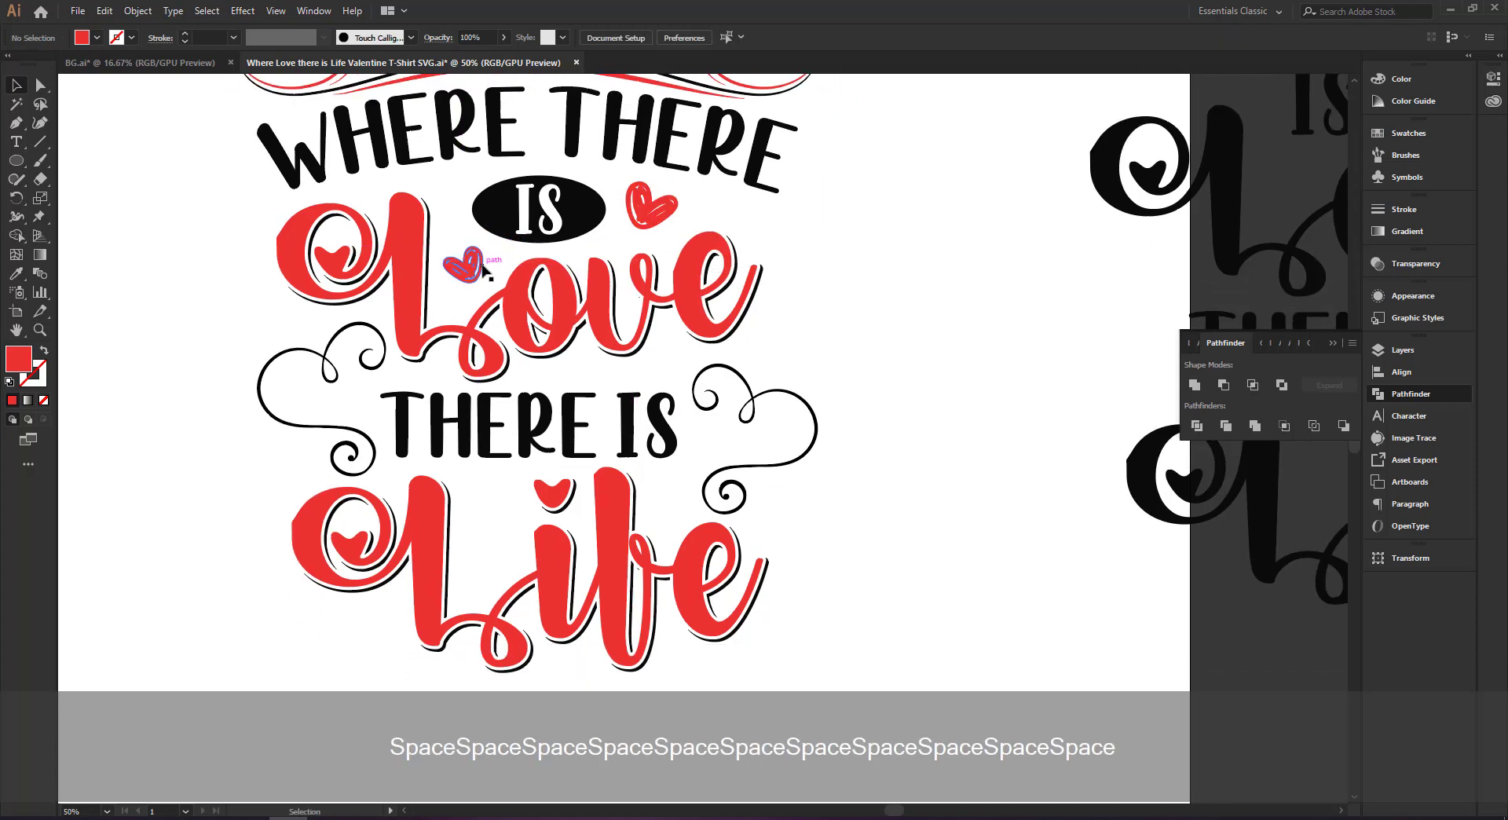
- Duplicate the small red heart into the gap between the L and i of Life
{"action": "left_click_drag", "start_coordinate": [483, 269], "coordinate": [502, 512]}
{"action": "left_click_drag", "start_coordinate": [502, 507], "coordinate": [490, 509]}
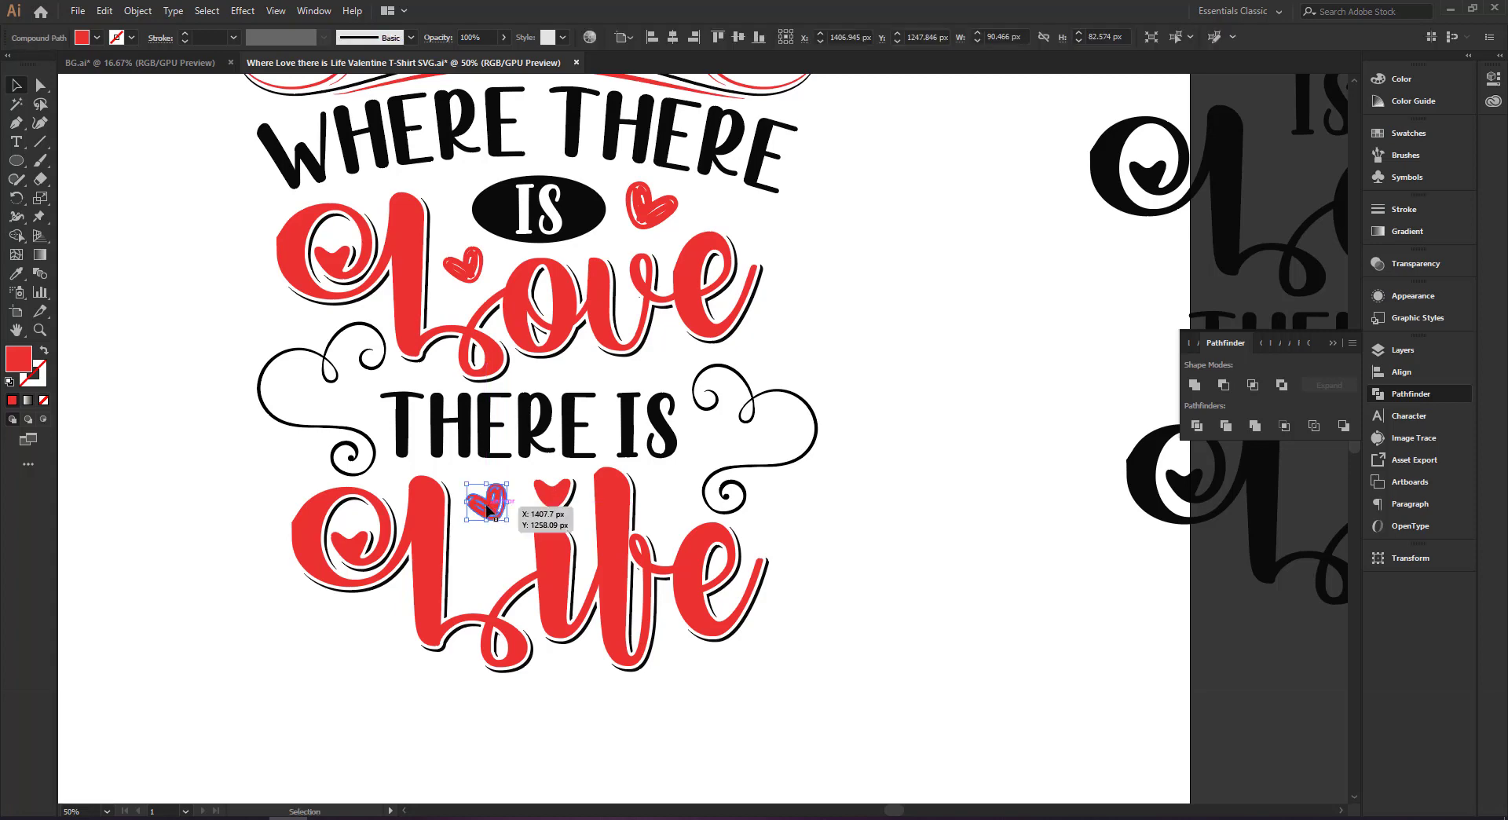
{"action": "left_click", "coordinate": [950, 414]}
{"action": "mouse_move", "coordinate": [888, 357]}
{"action": "left_mouse_down"}
{"action": "mouse_move", "coordinate": [902, 364]}
{"action": "mouse_move", "coordinate": [888, 346]}
{"action": "left_mouse_up"}
- Group the complete T-shirt design and centre it vertically on the artboard
{"action": "key", "text": "ctrl+minus"}
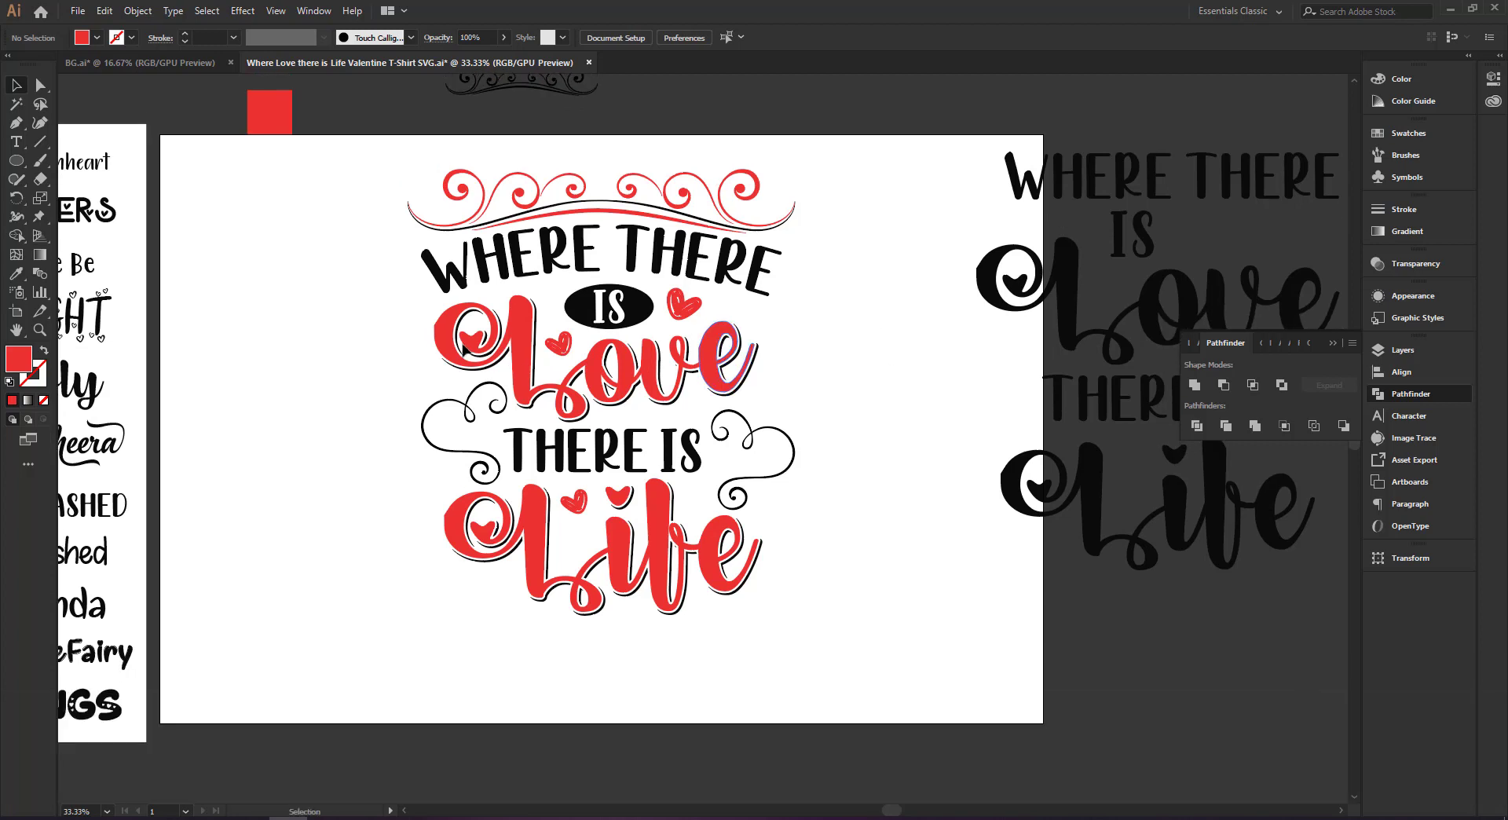
{"action": "left_click_drag", "start_coordinate": [369, 167], "coordinate": [854, 672]}
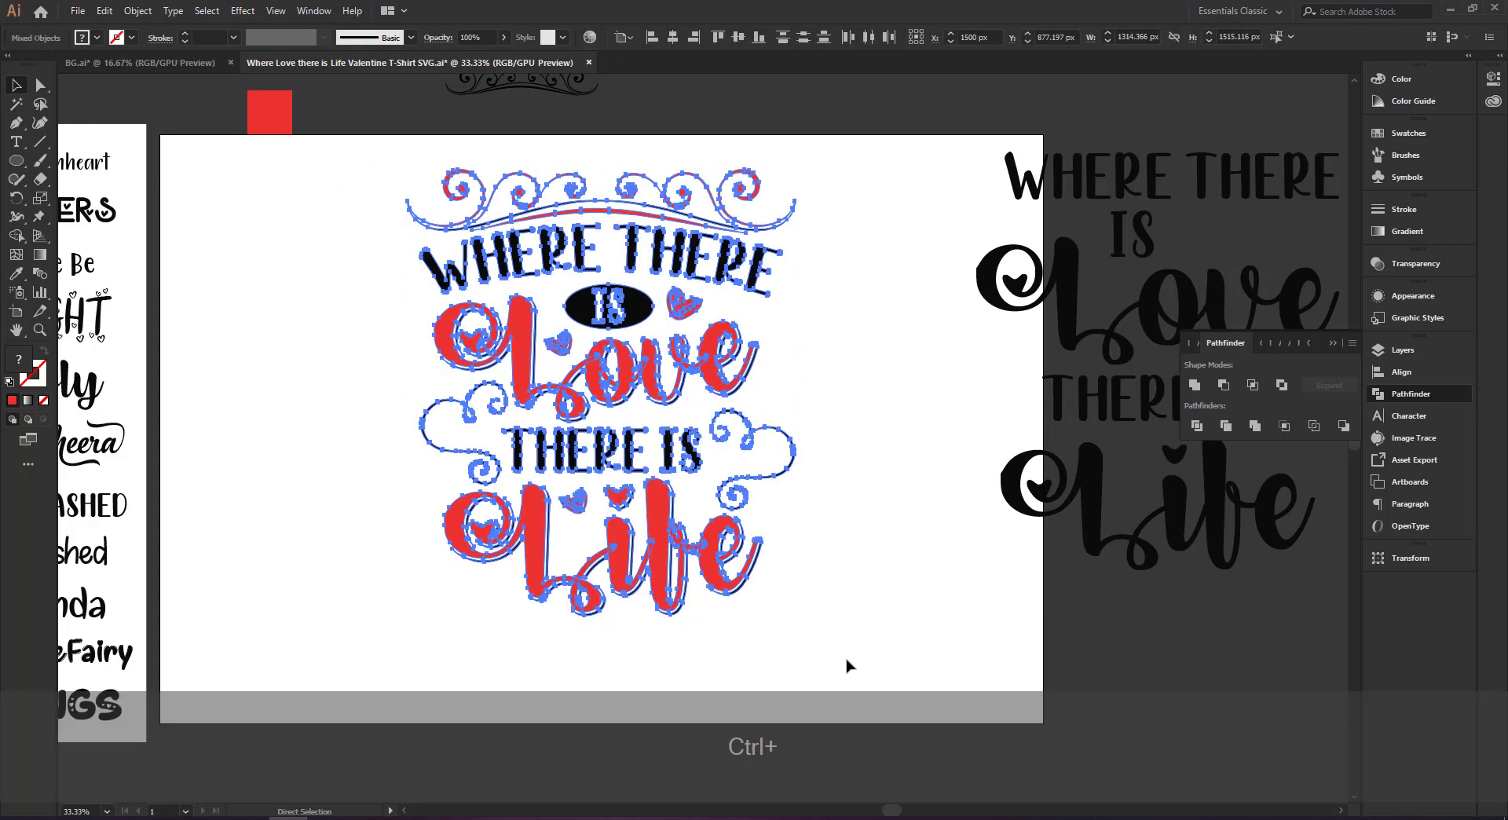
{"action": "key", "text": "ctrl+g"}
{"action": "left_click", "coordinate": [743, 38]}
{"action": "left_click", "coordinate": [818, 259]}
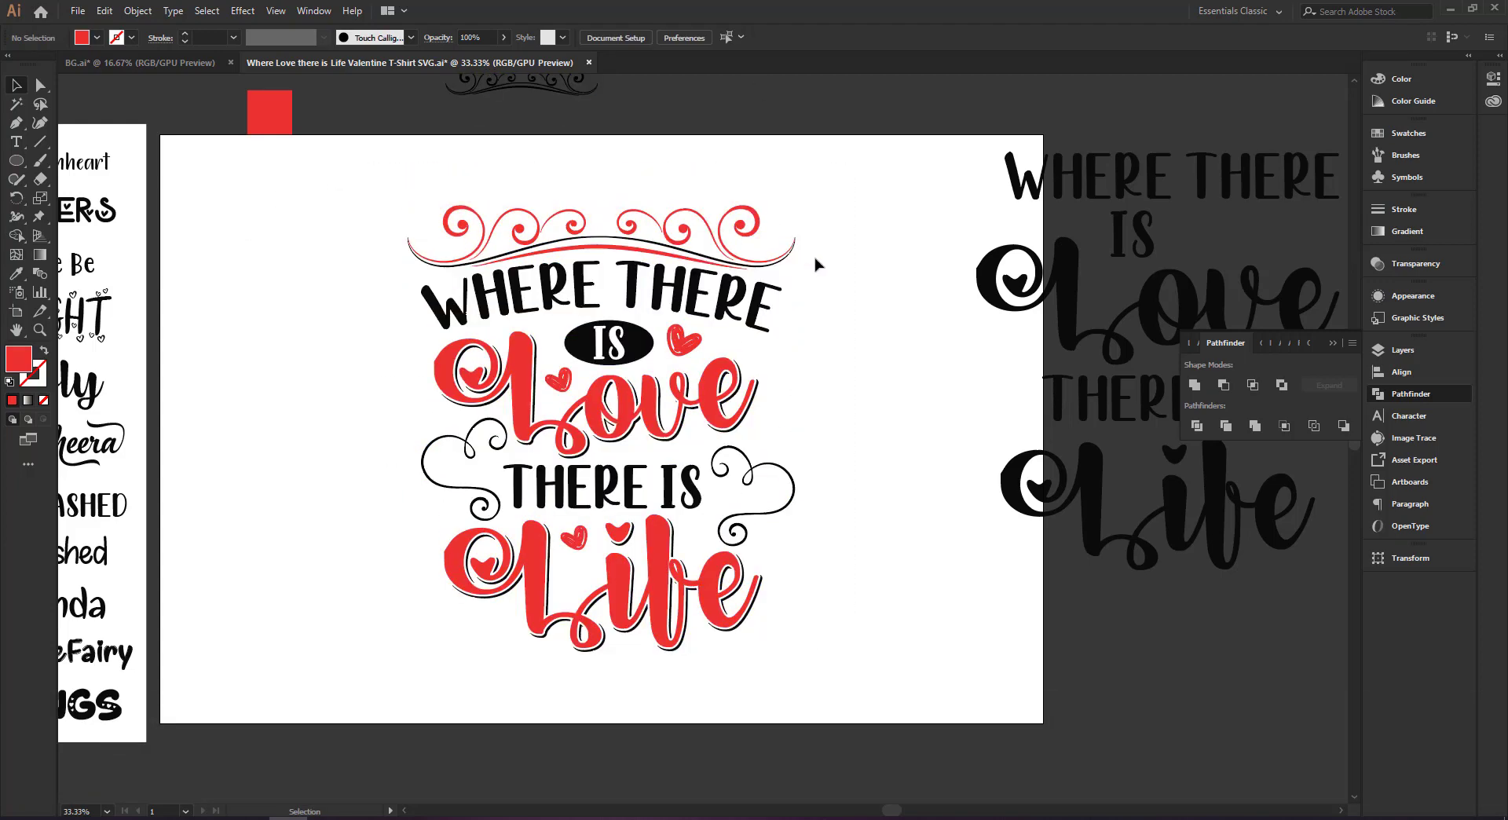
- Save the T-shirt design and dismiss the PointerFocus trial notice
{"action": "key", "text": "ctrl+s"}
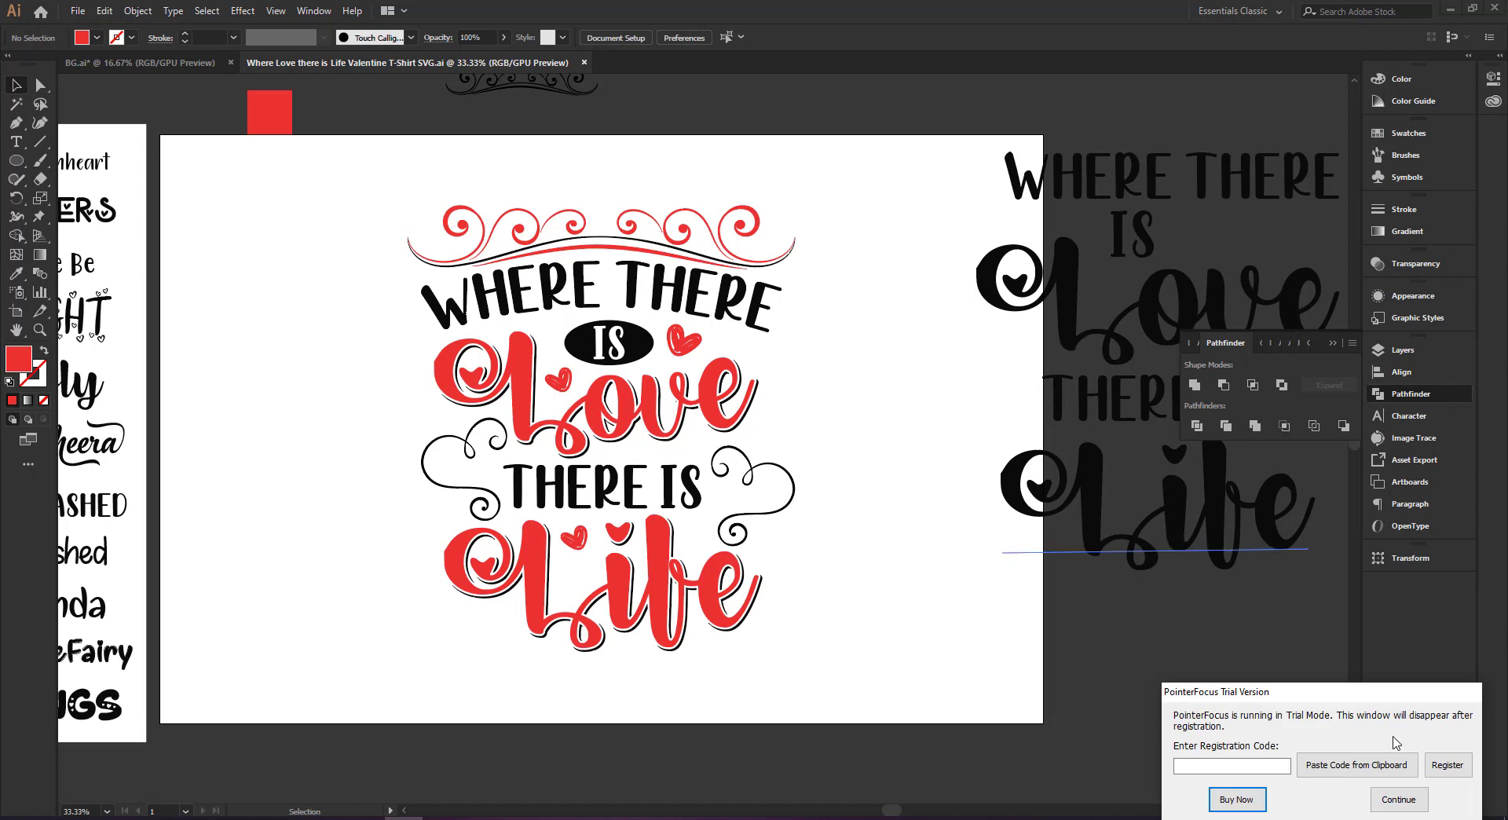
{"action": "left_click", "coordinate": [1380, 797]}
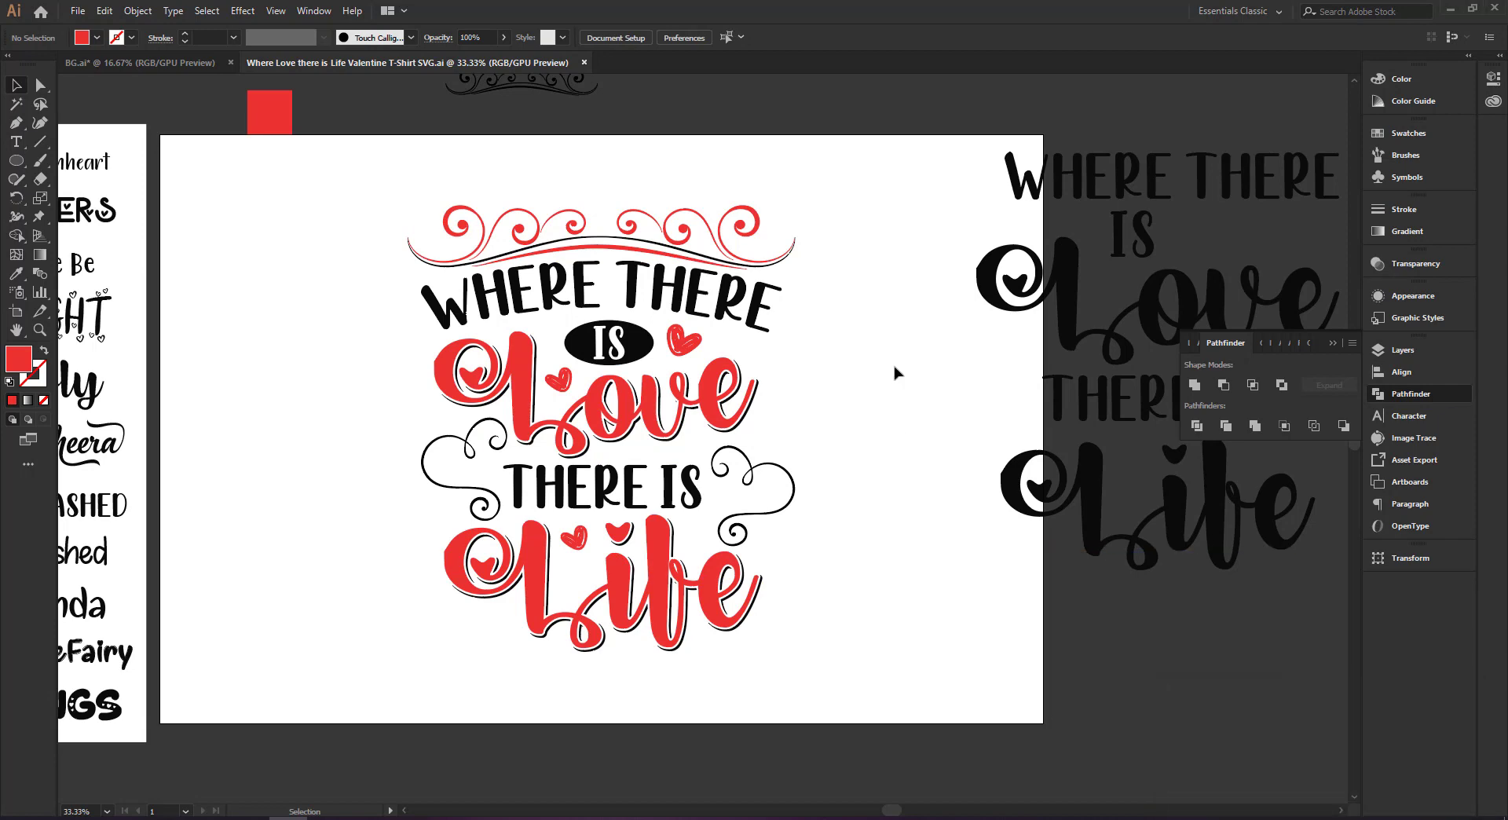
{"action": "key", "text": "F9"}
{"action": "scroll", "coordinate": [864, 400], "scroll_direction": "down", "scroll_amount": 3}
{"action": "scroll", "coordinate": [865, 400], "scroll_direction": "up", "scroll_amount": 4}
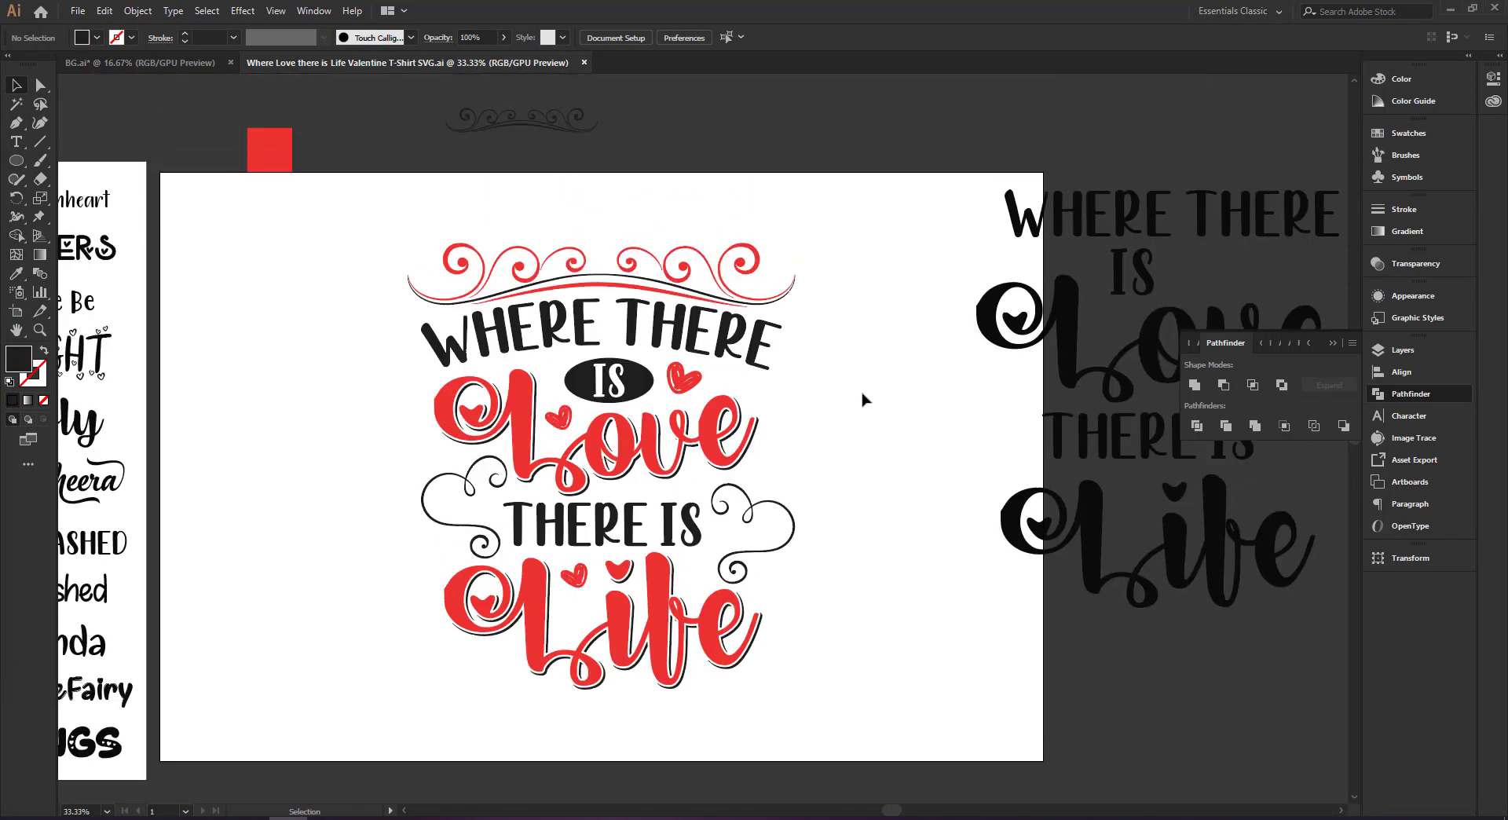
{"action": "key", "text": "ctrl+s"}
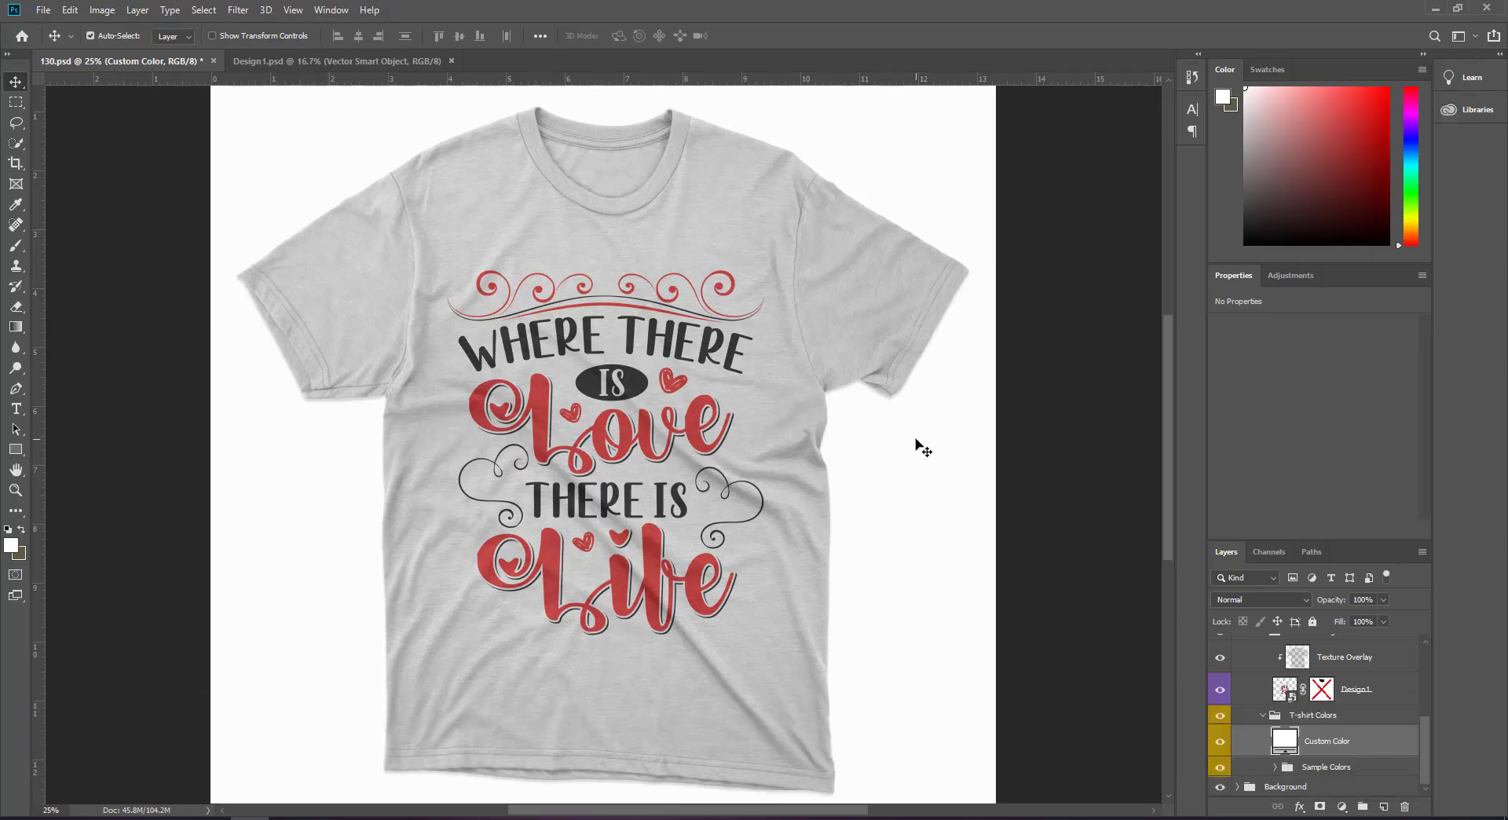
- Switch to the Hello Everyone document in Word and go to its Thanks for watching page
{"action": "left_click", "coordinate": [327, 818]}
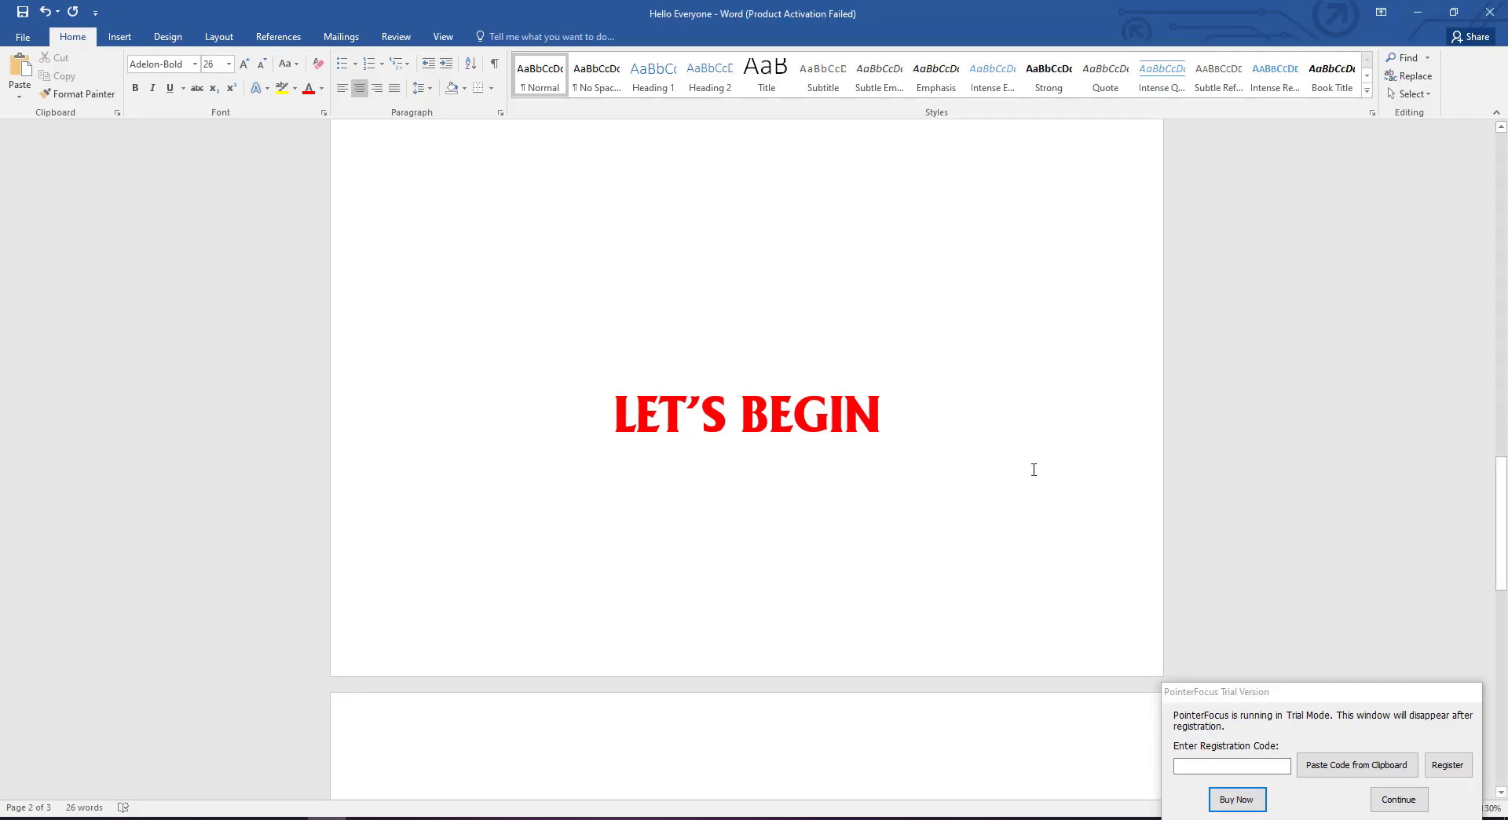
{"action": "scroll", "coordinate": [1084, 440], "scroll_direction": "down", "scroll_amount": 10}
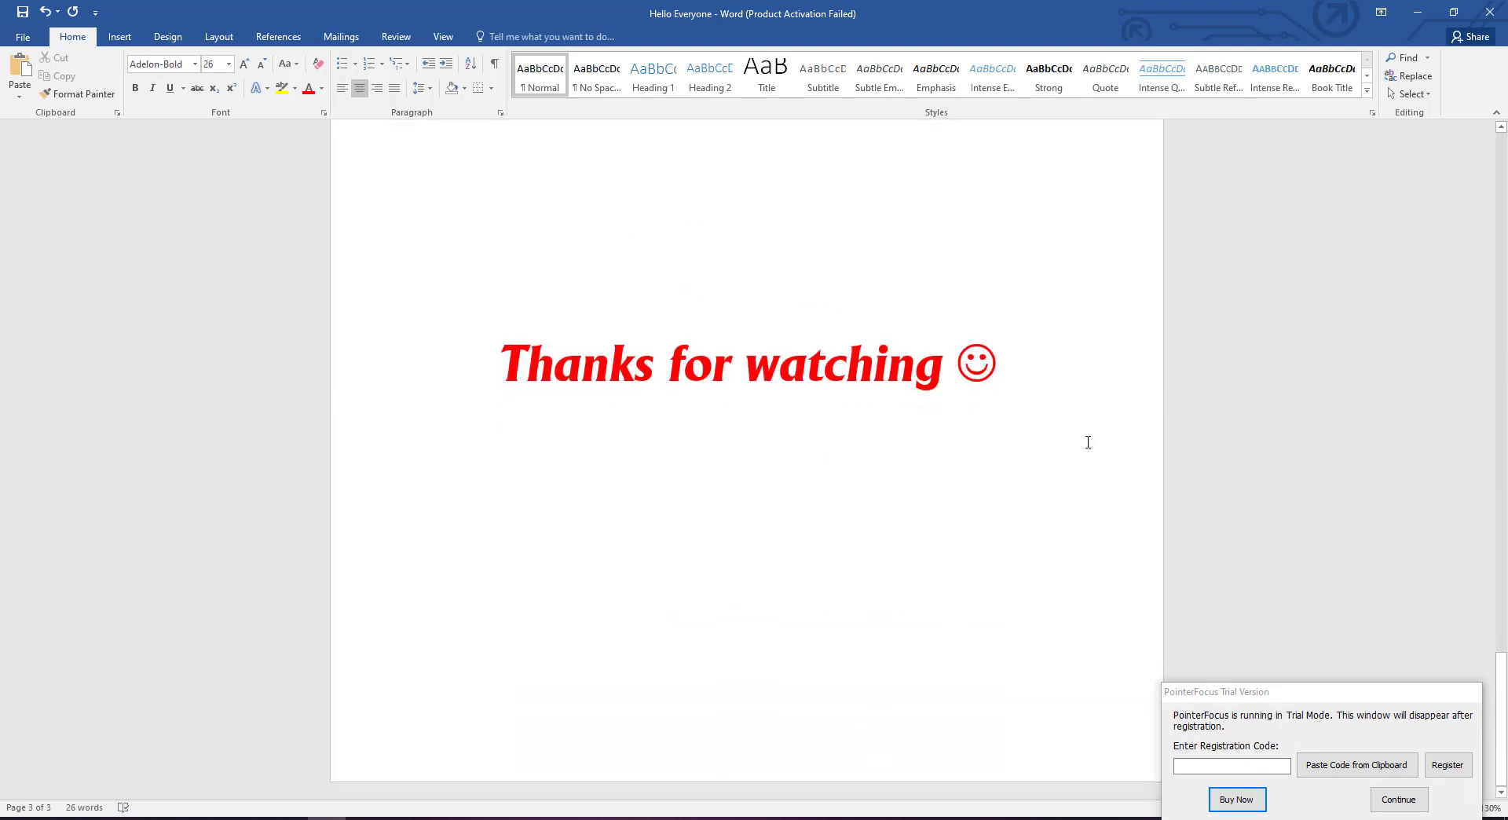